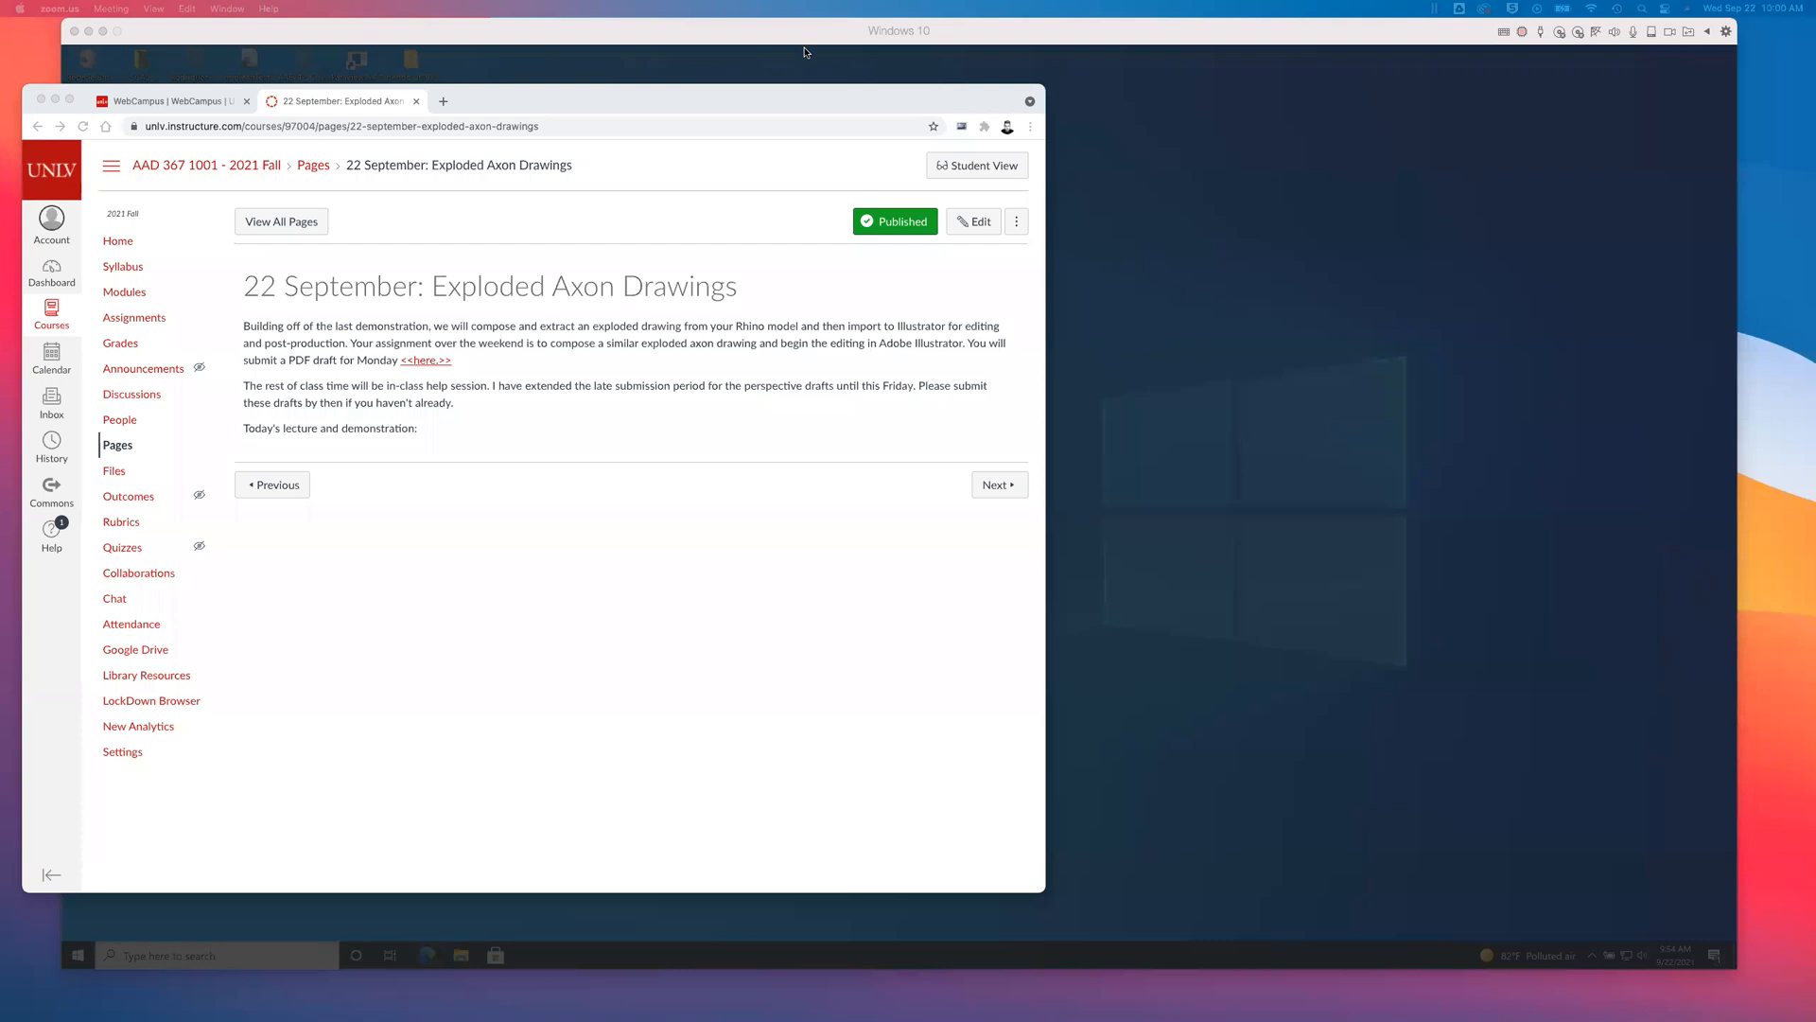
# - Enlarge the browser window and look through the Project One items on the course's Modules page
pyautogui.moveTo(721, 99); pyautogui.dragTo(714, 94)
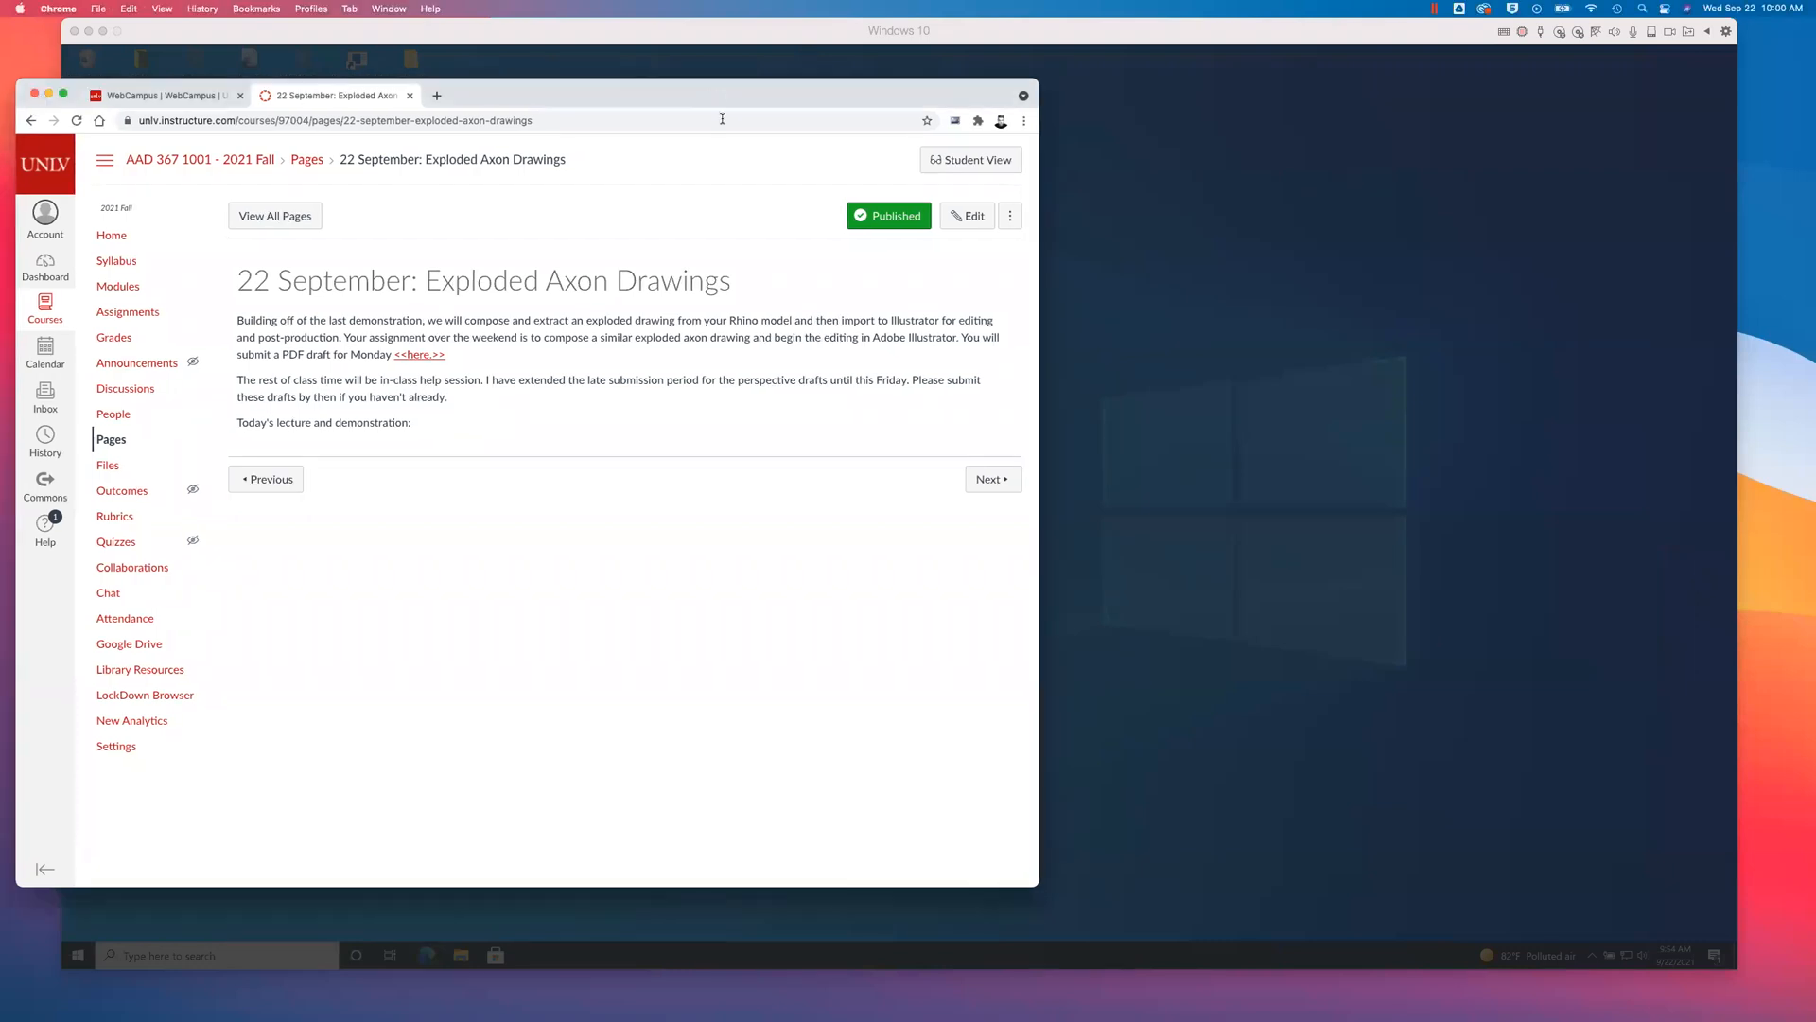
pyautogui.moveTo(1037, 884); pyautogui.dragTo(1676, 981)
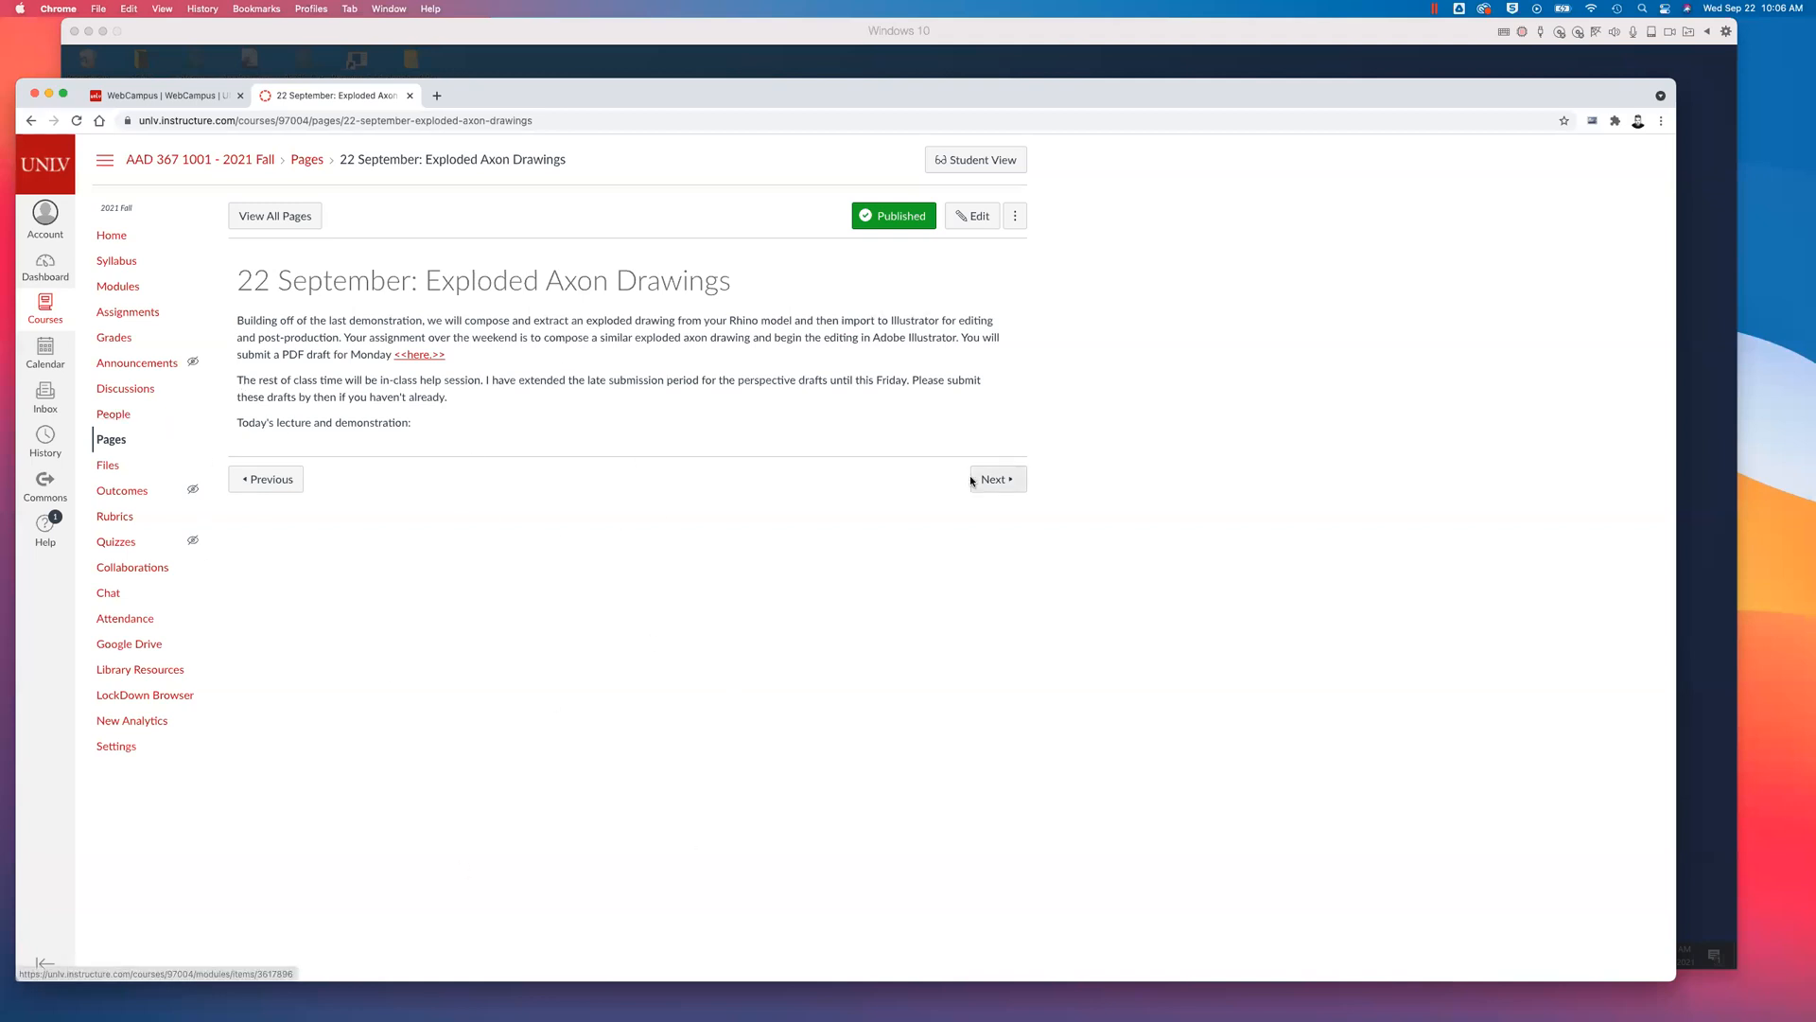
pyautogui.click(213, 98)
pyautogui.click(337, 99)
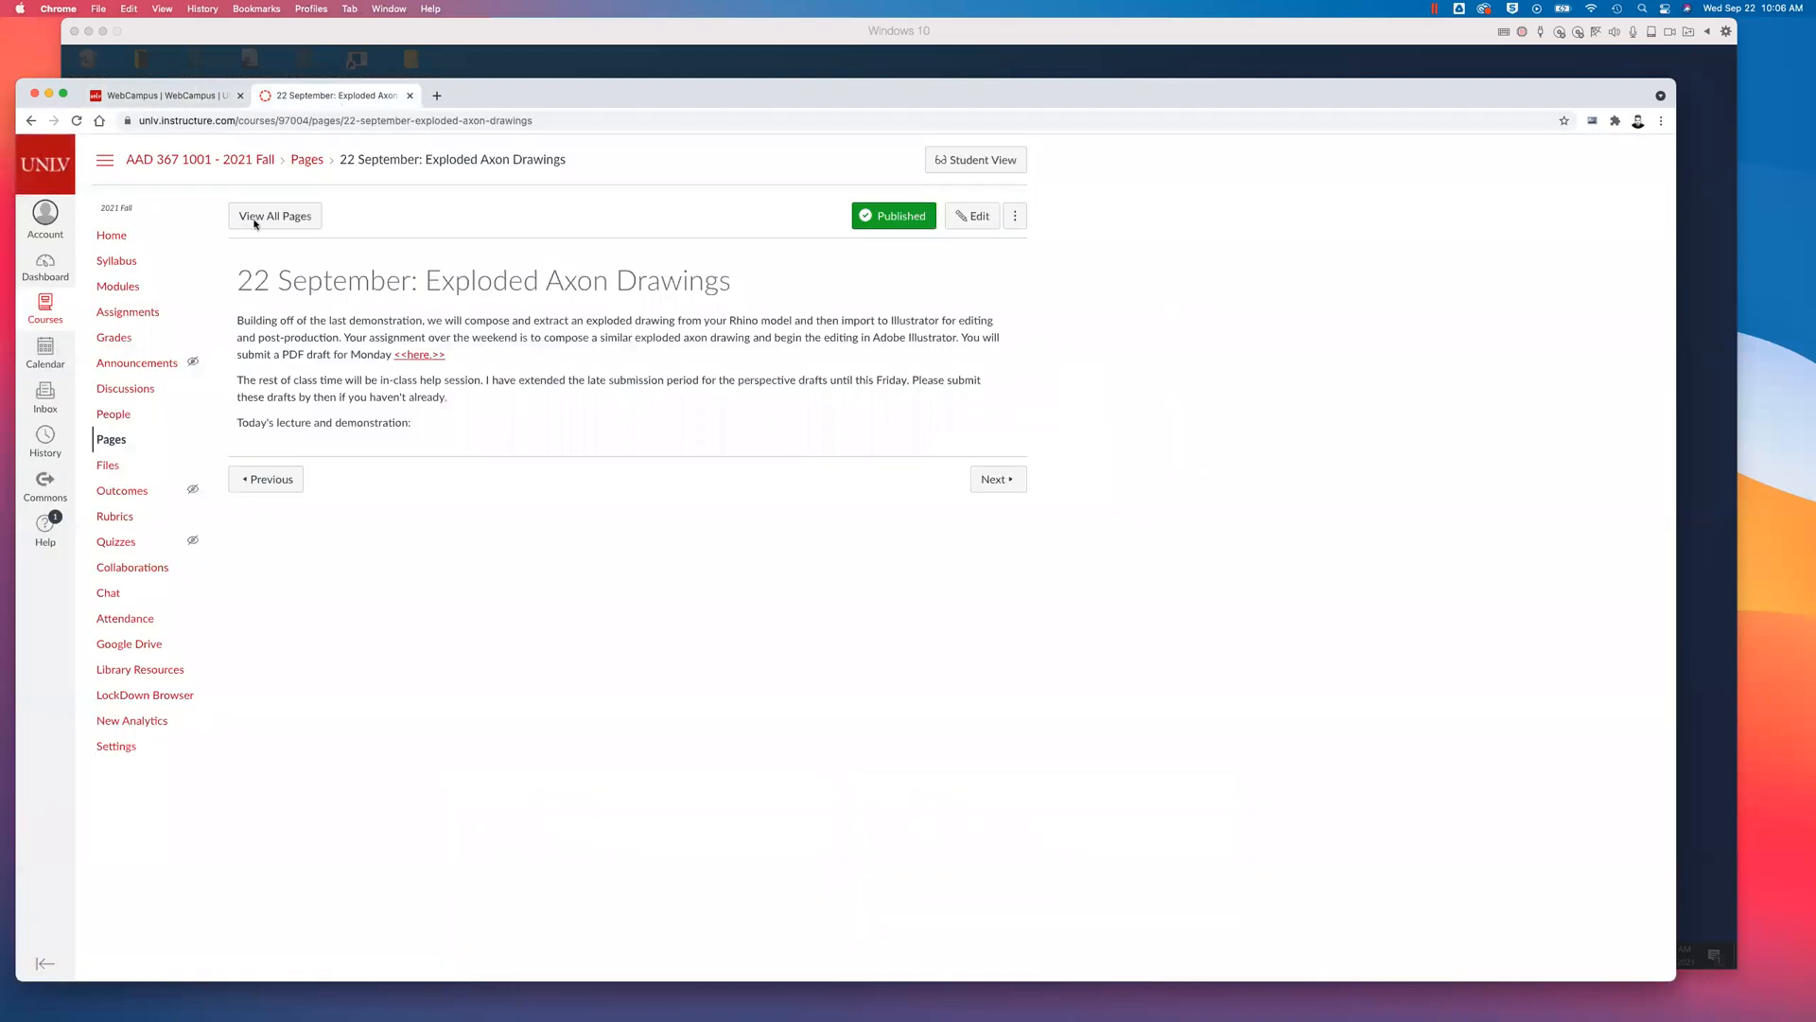
pyautogui.click(117, 287)
pyautogui.scroll(-6, 426, 605)
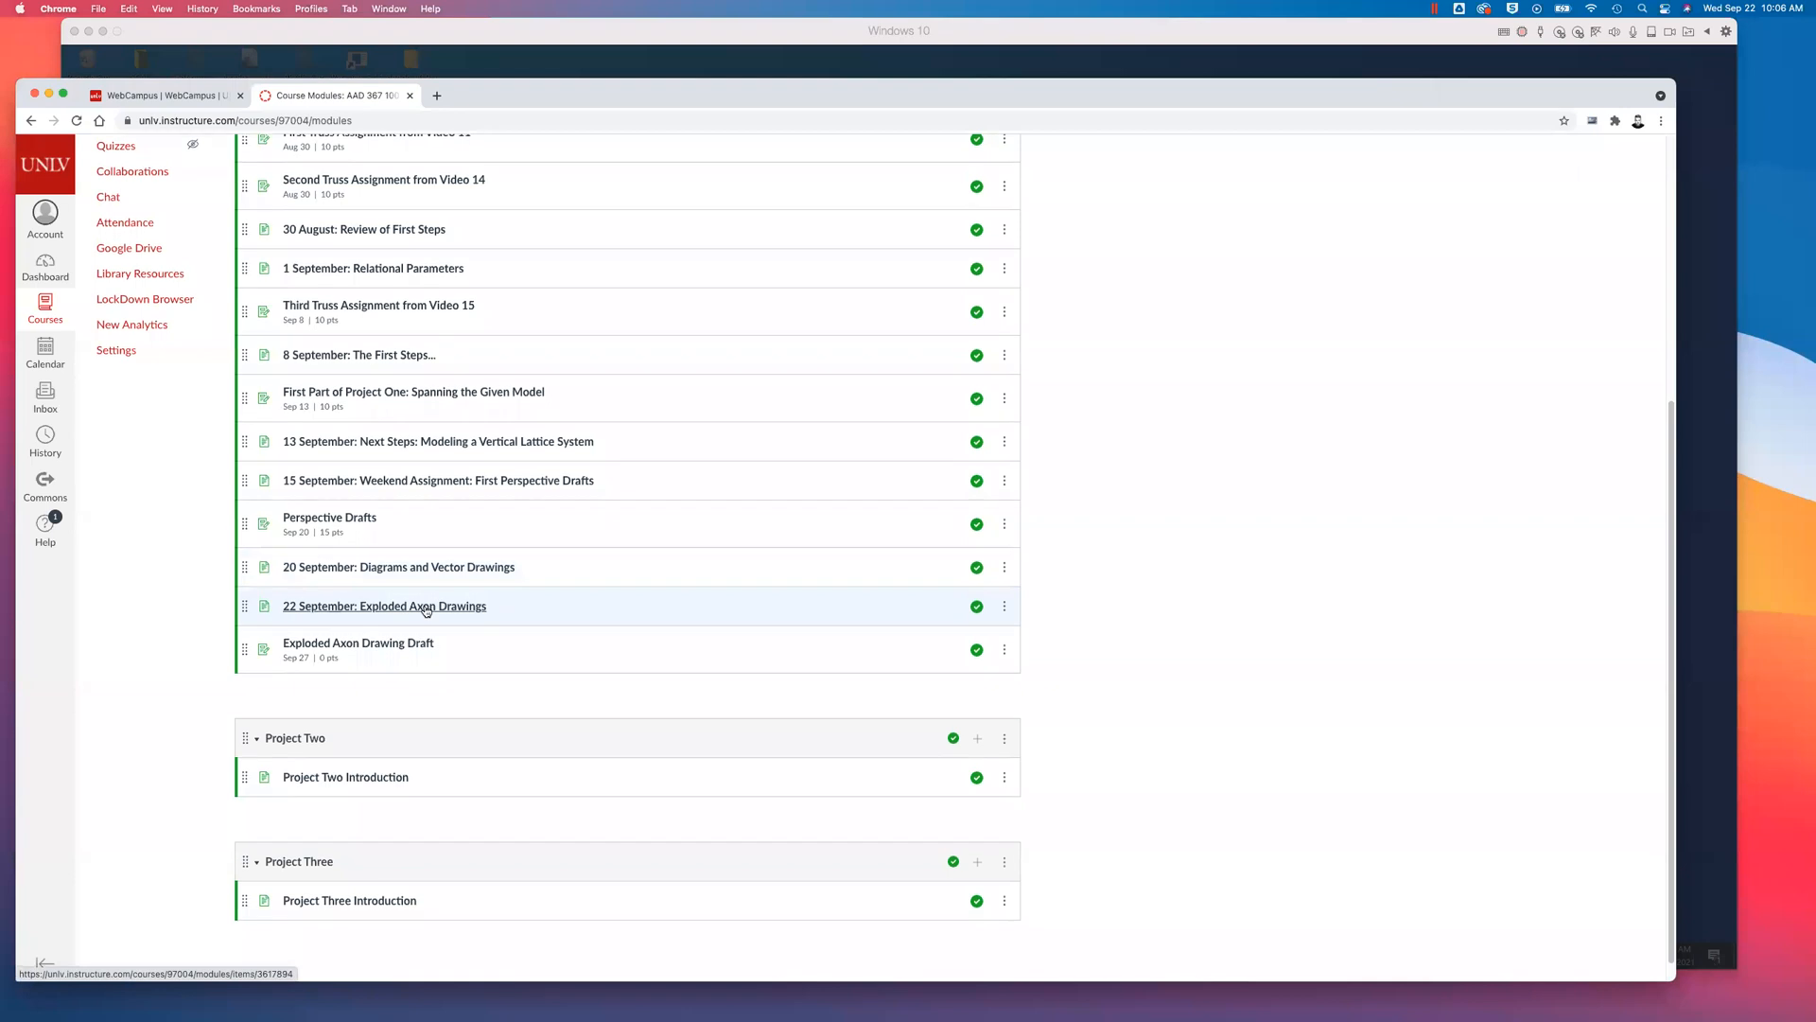
pyautogui.scroll(3, 416, 379)
pyautogui.scroll(-1, 561, 680)
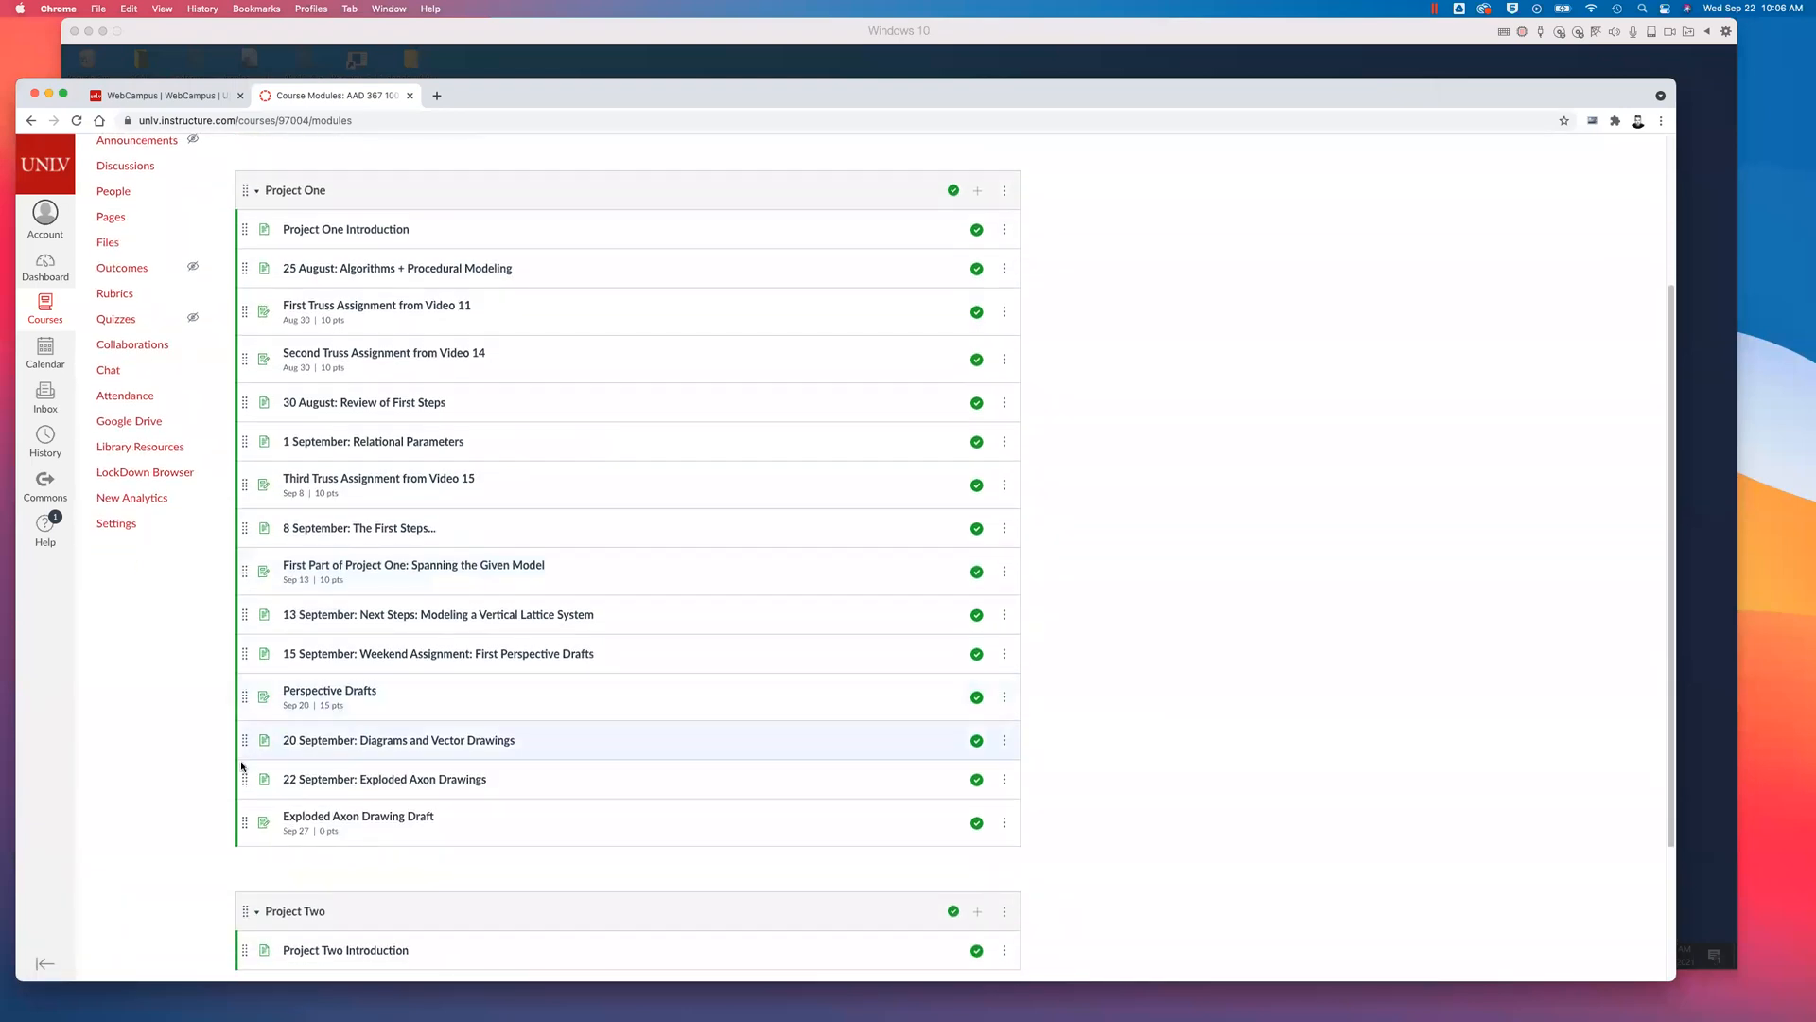
pyautogui.scroll(-2, 630, 830)
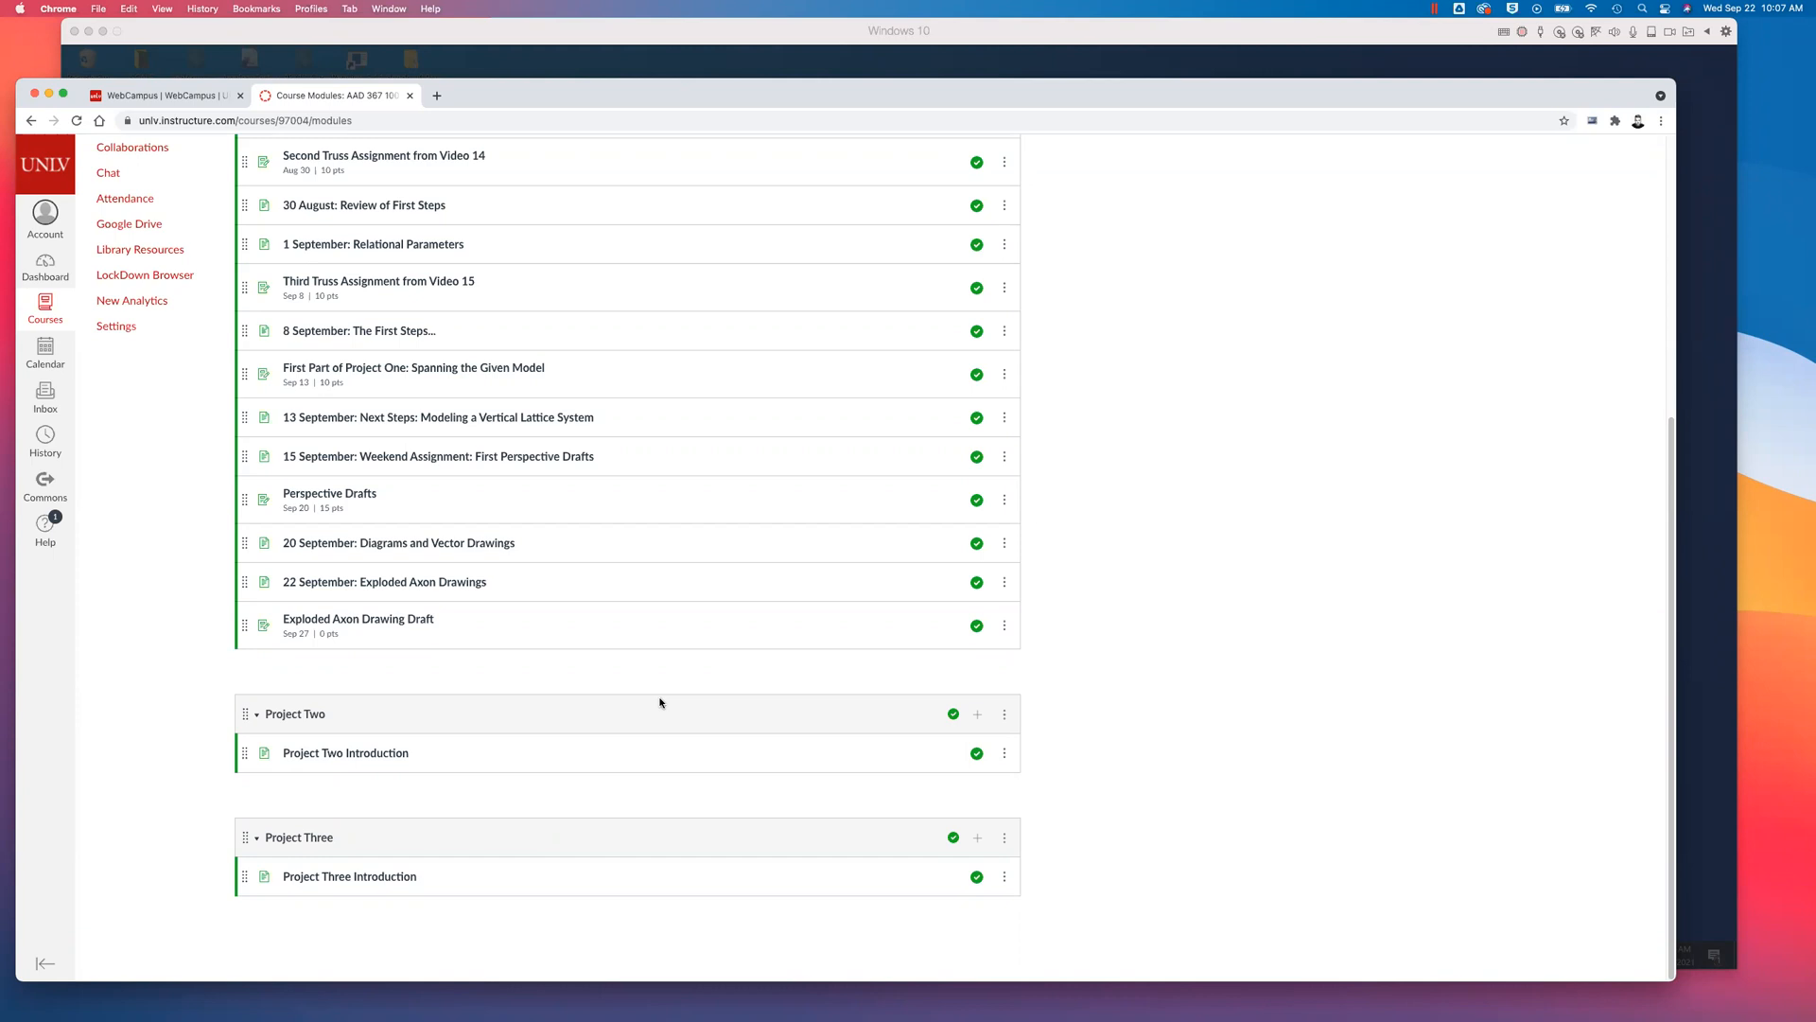
pyautogui.scroll(5, 675, 702)
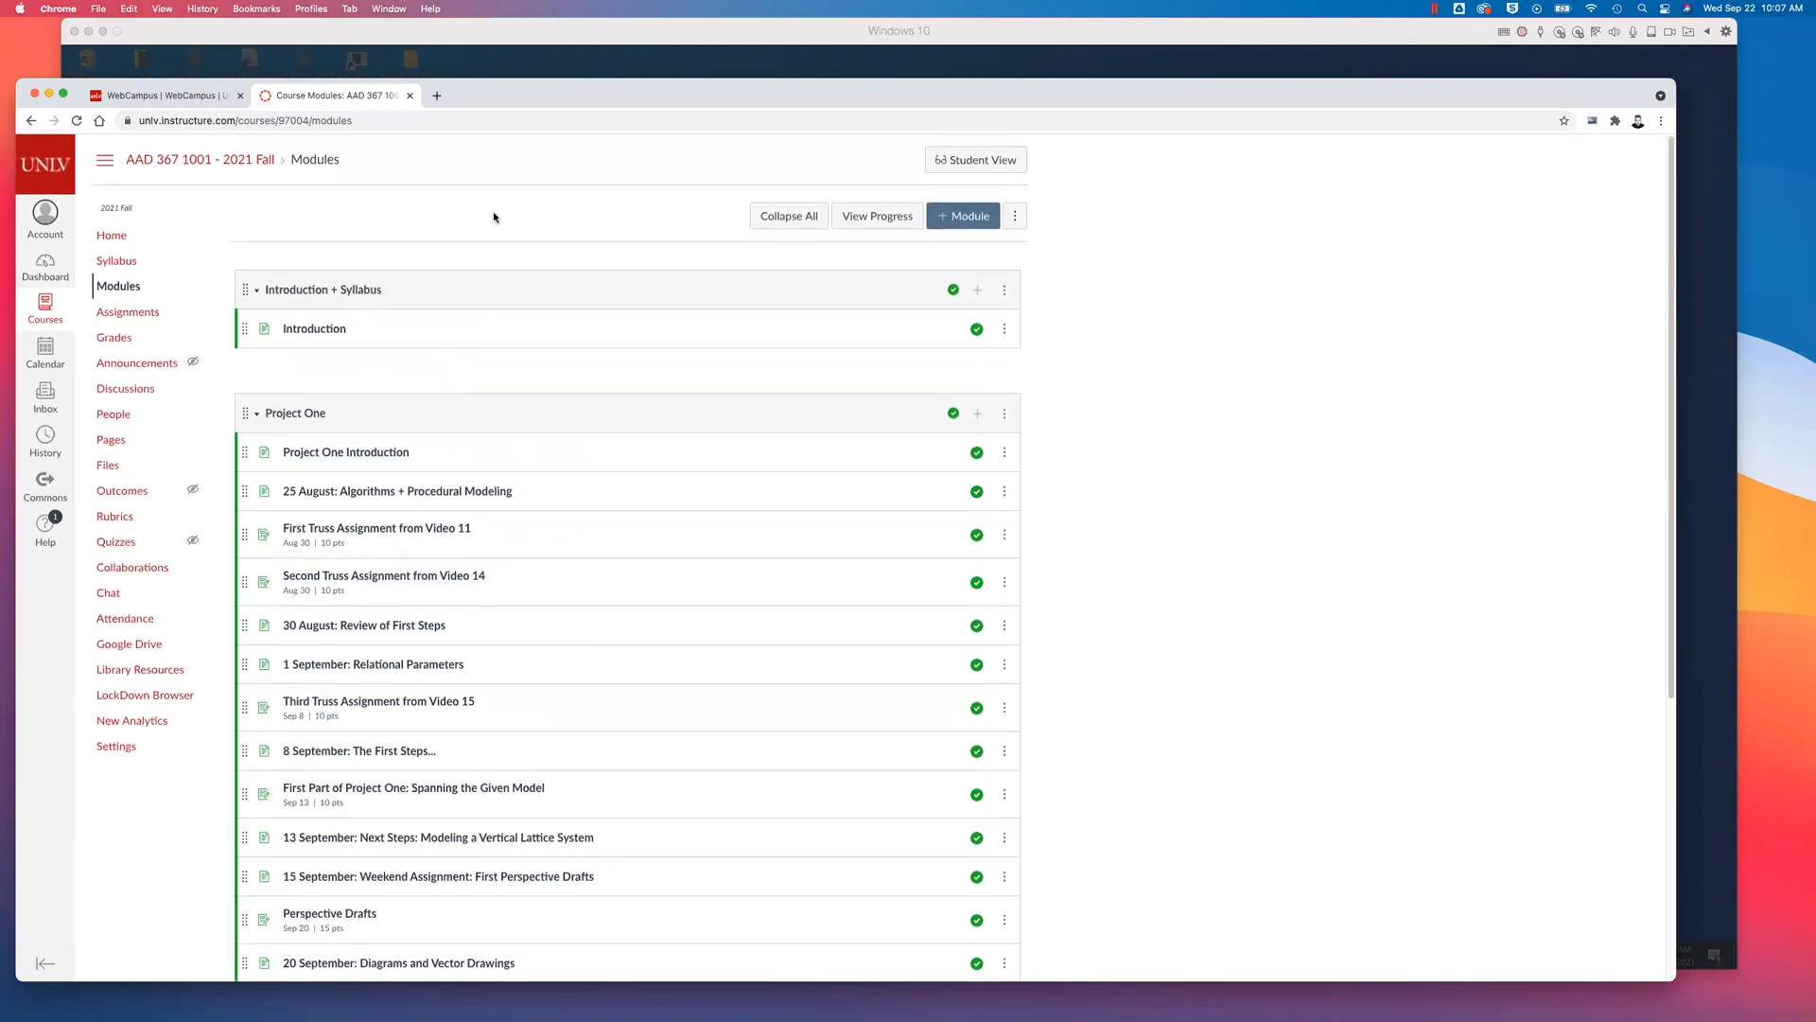
# - Switch to Rhino, open the recent file 367_GenerativeLattice_axon.3dm and show its layer list
pyautogui.click(698, 69)
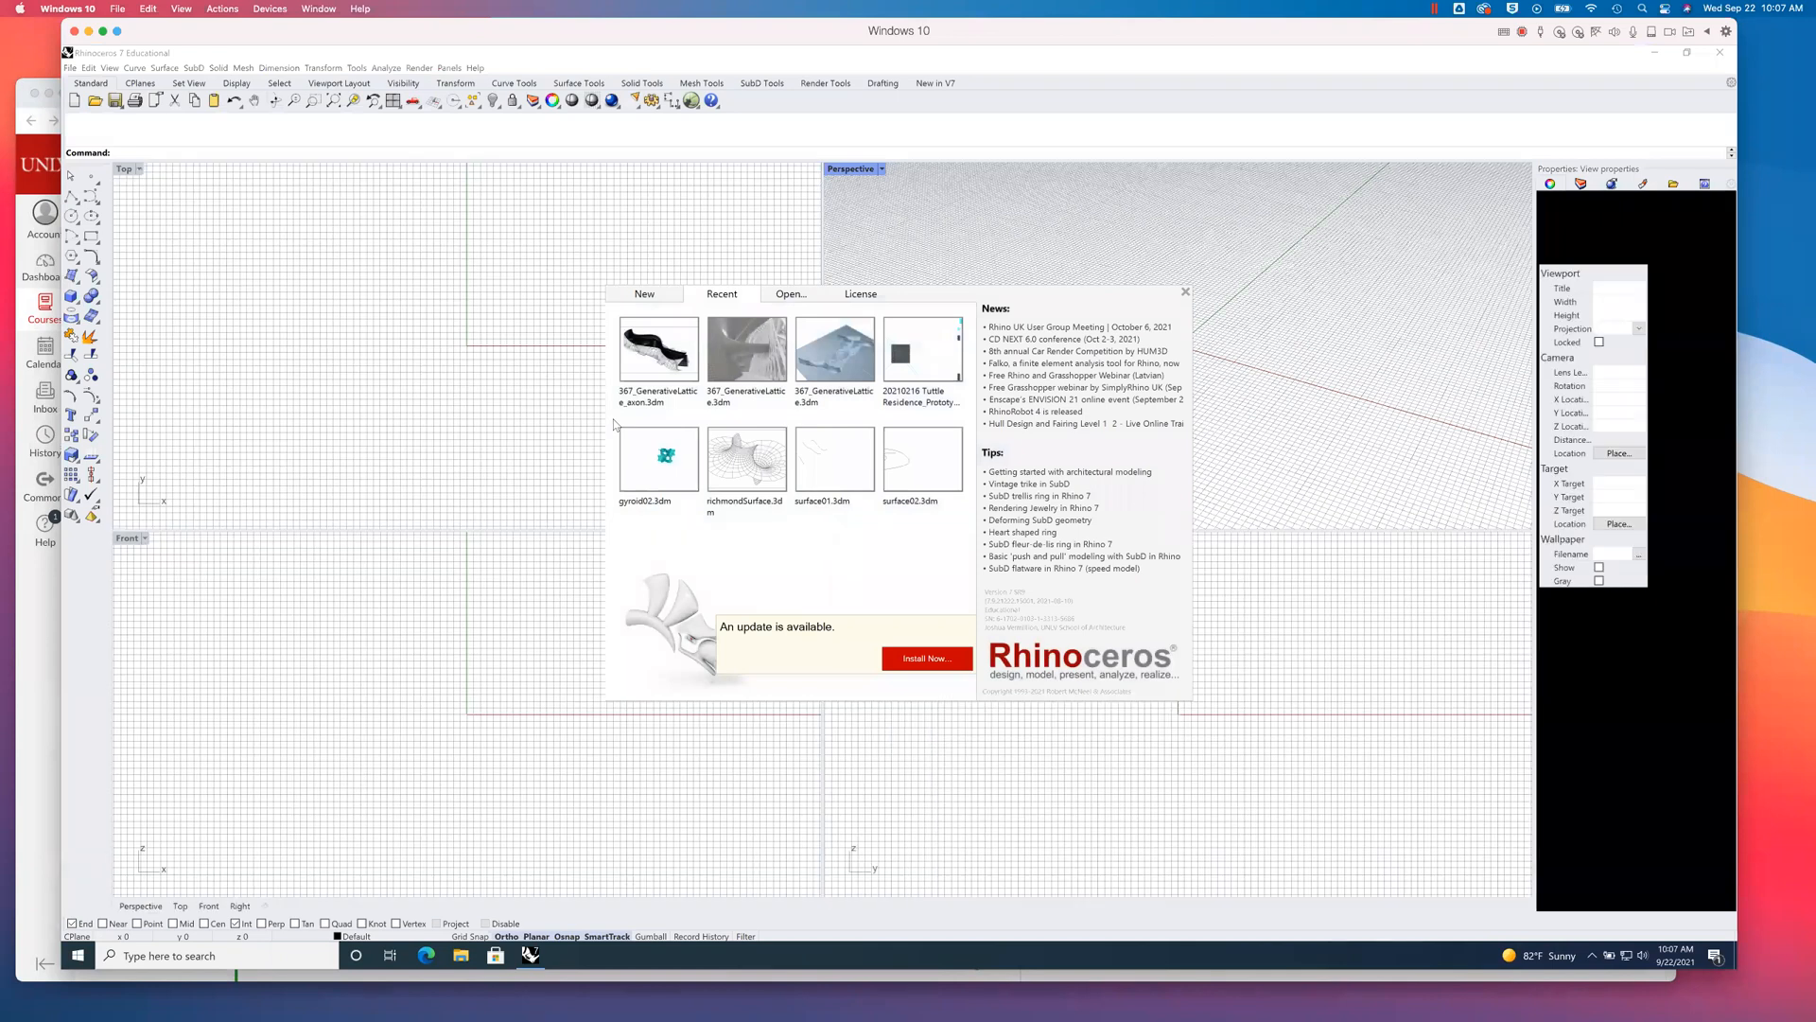
pyautogui.click(670, 360)
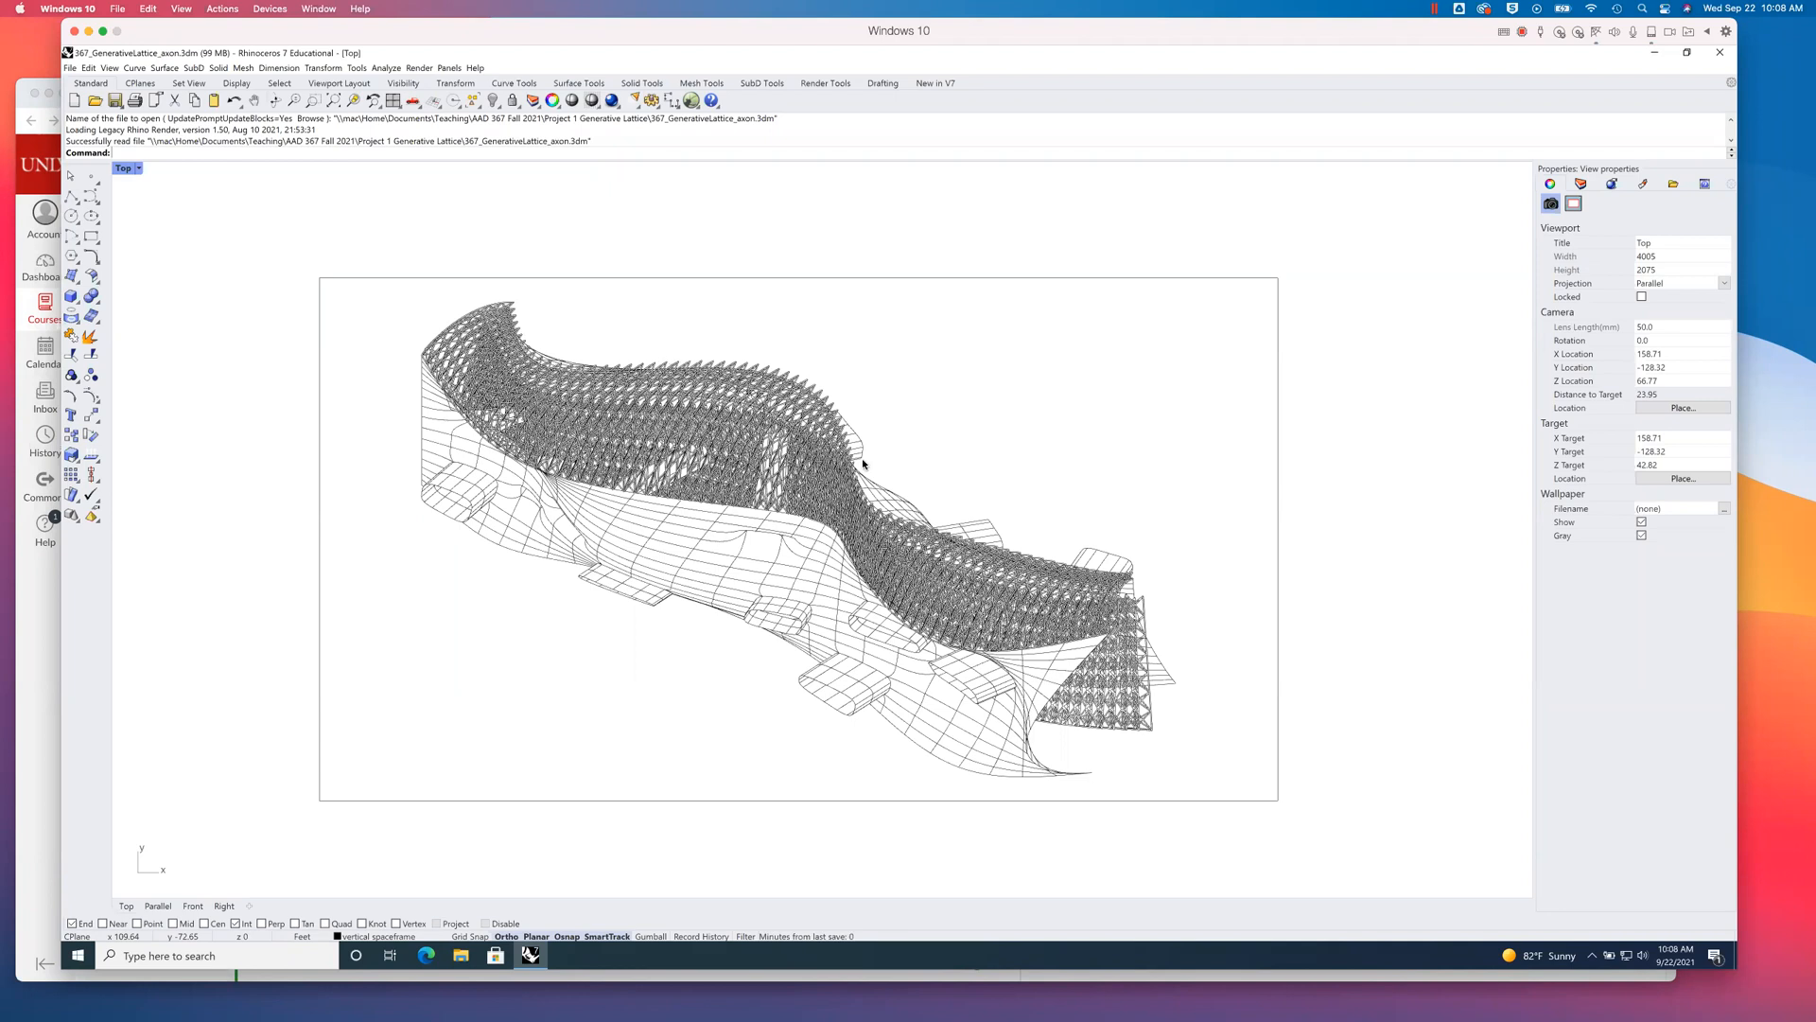
pyautogui.click(1580, 186)
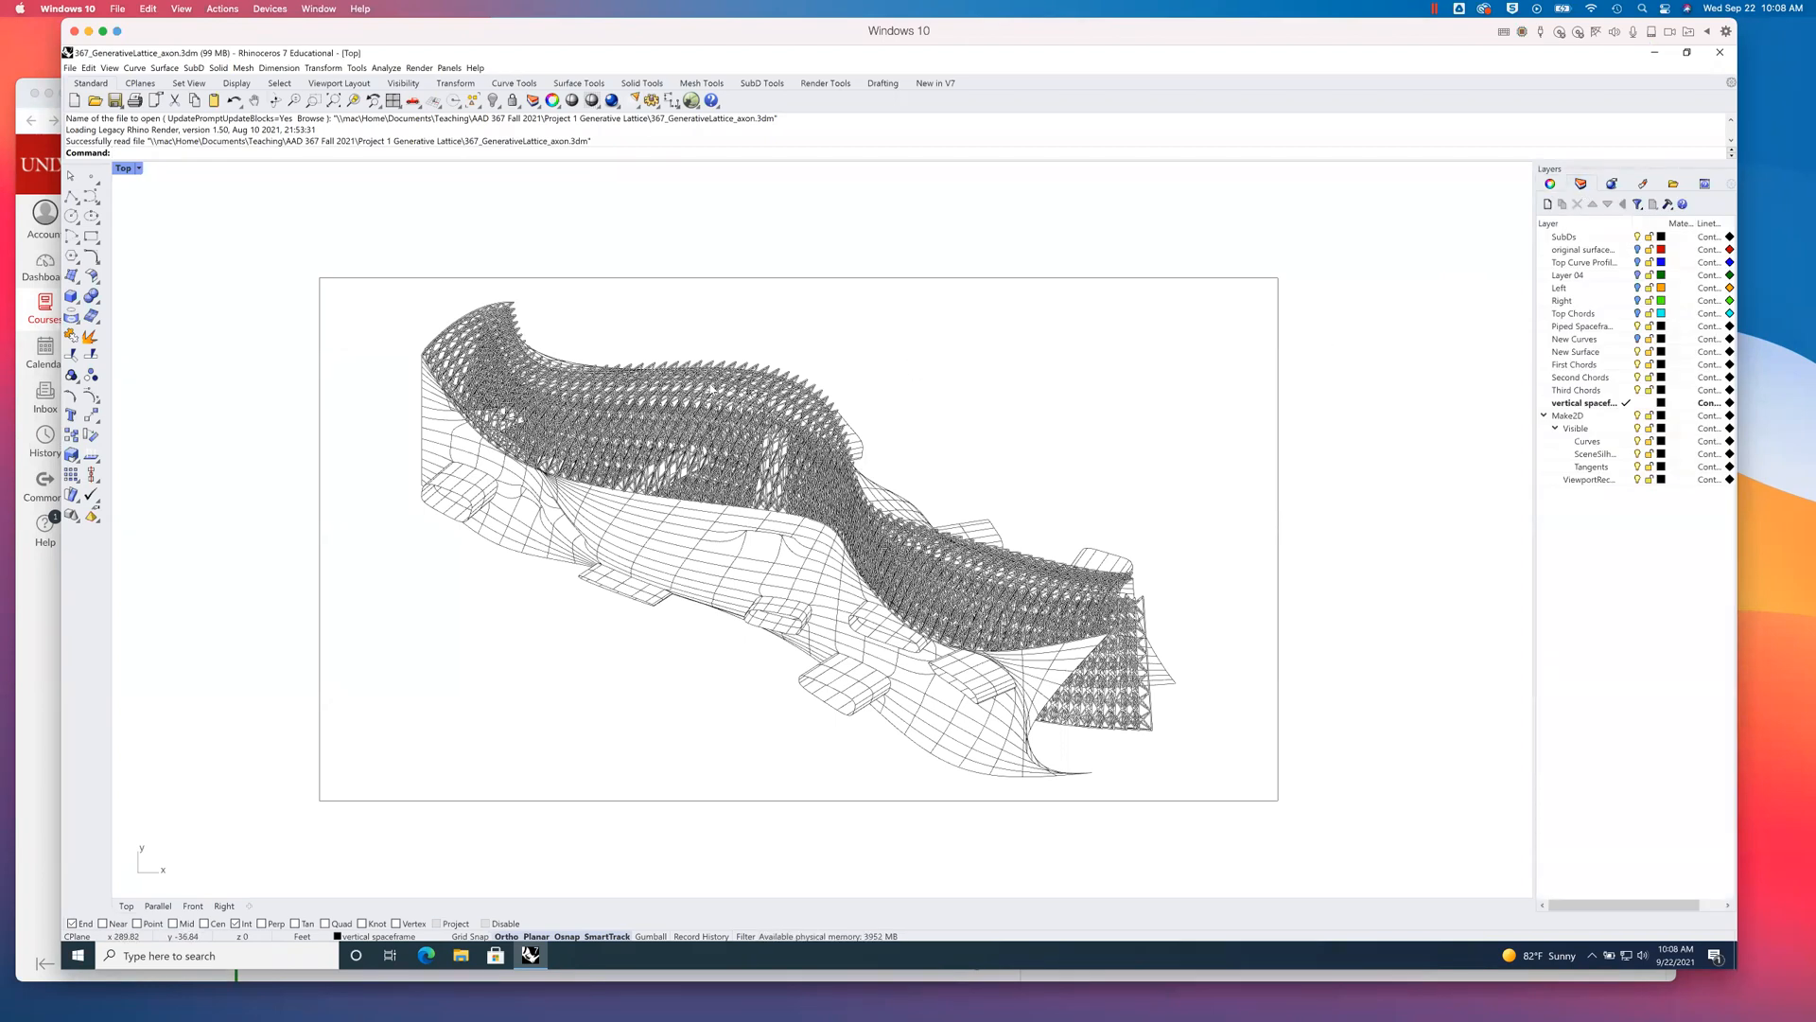
# - Restore the four-viewport layout and delete the flattened 2D linework and its rectangular frame from the Top view
pyautogui.scroll(4, 879, 518)
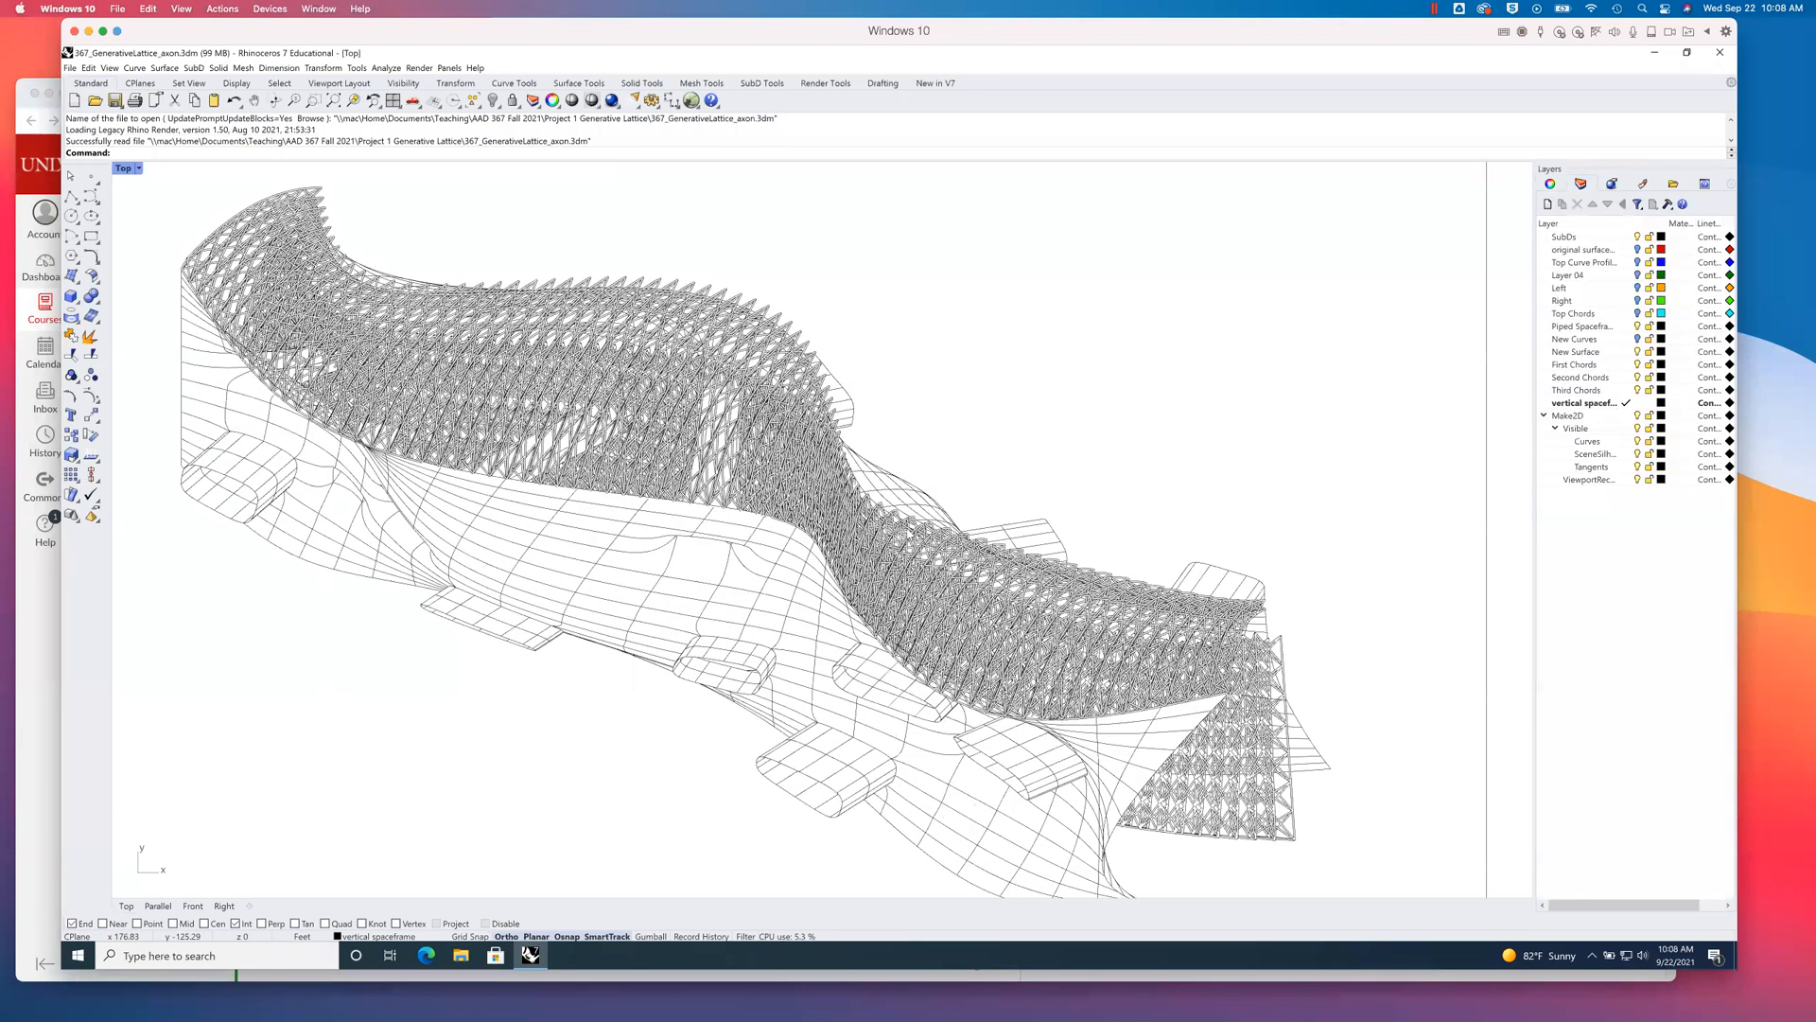
pyautogui.scroll(-4, 906, 531)
pyautogui.scroll(2, 906, 532)
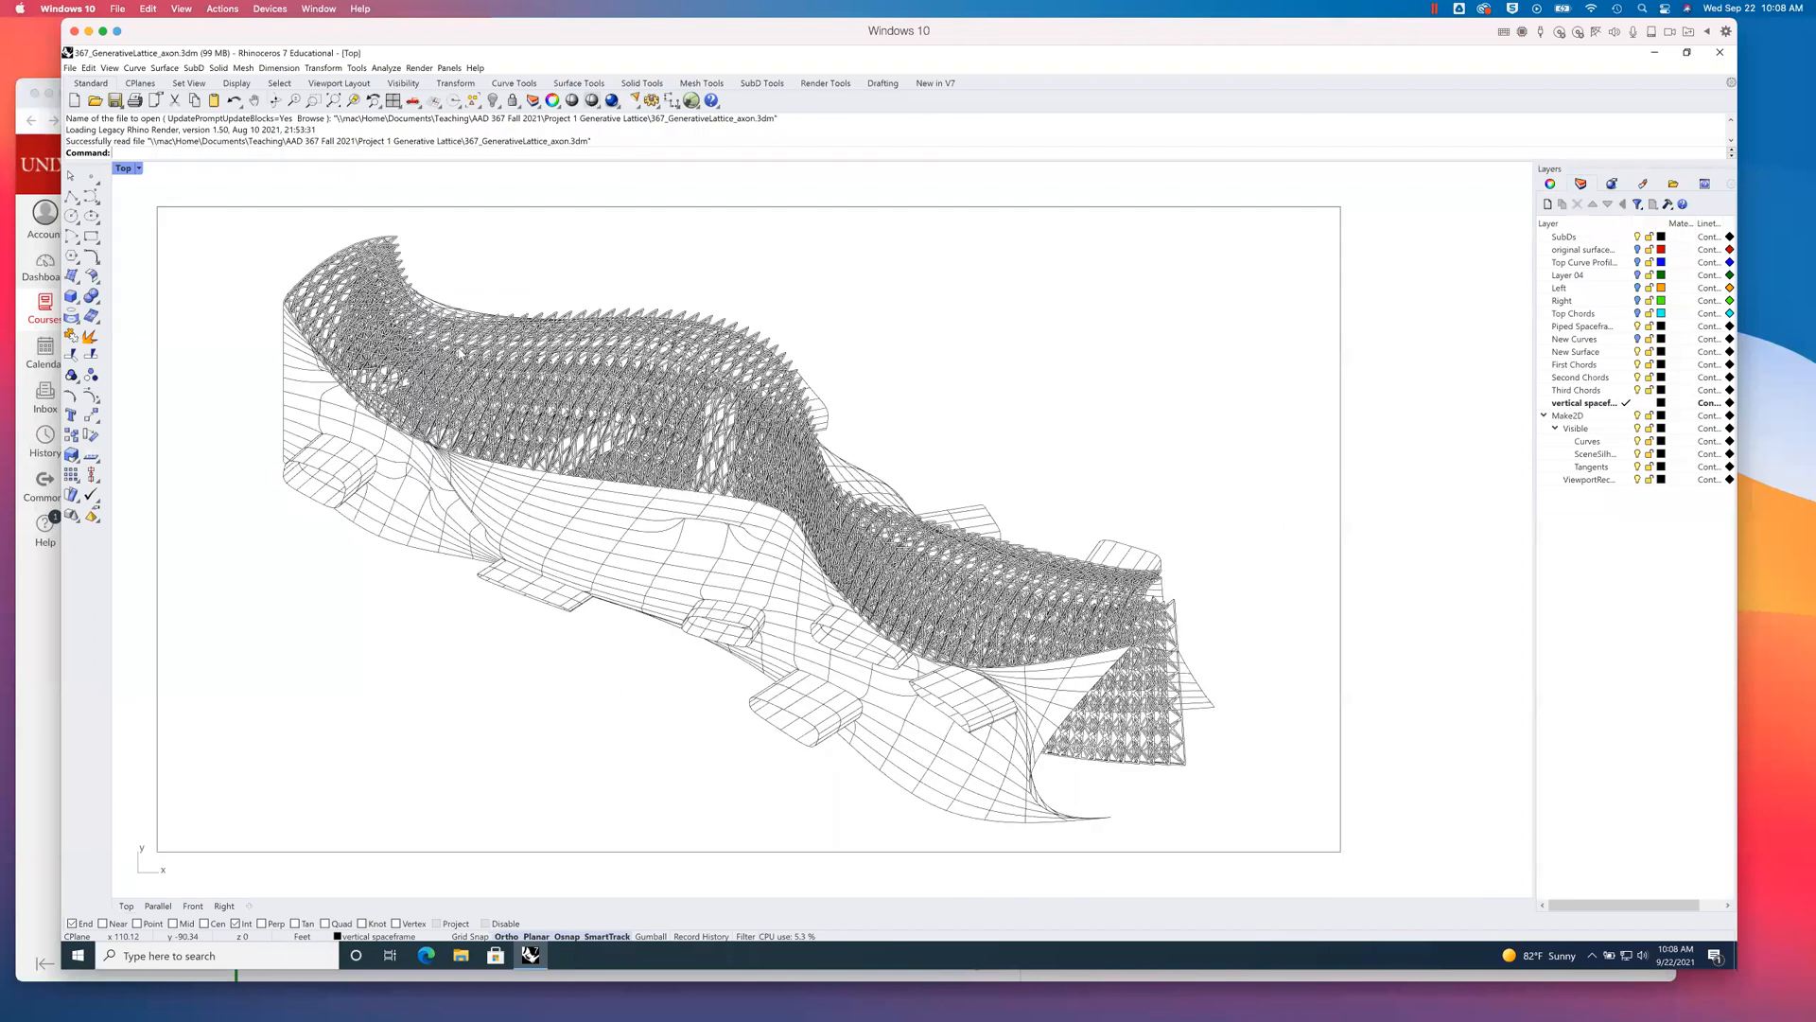
pyautogui.doubleClick(124, 170)
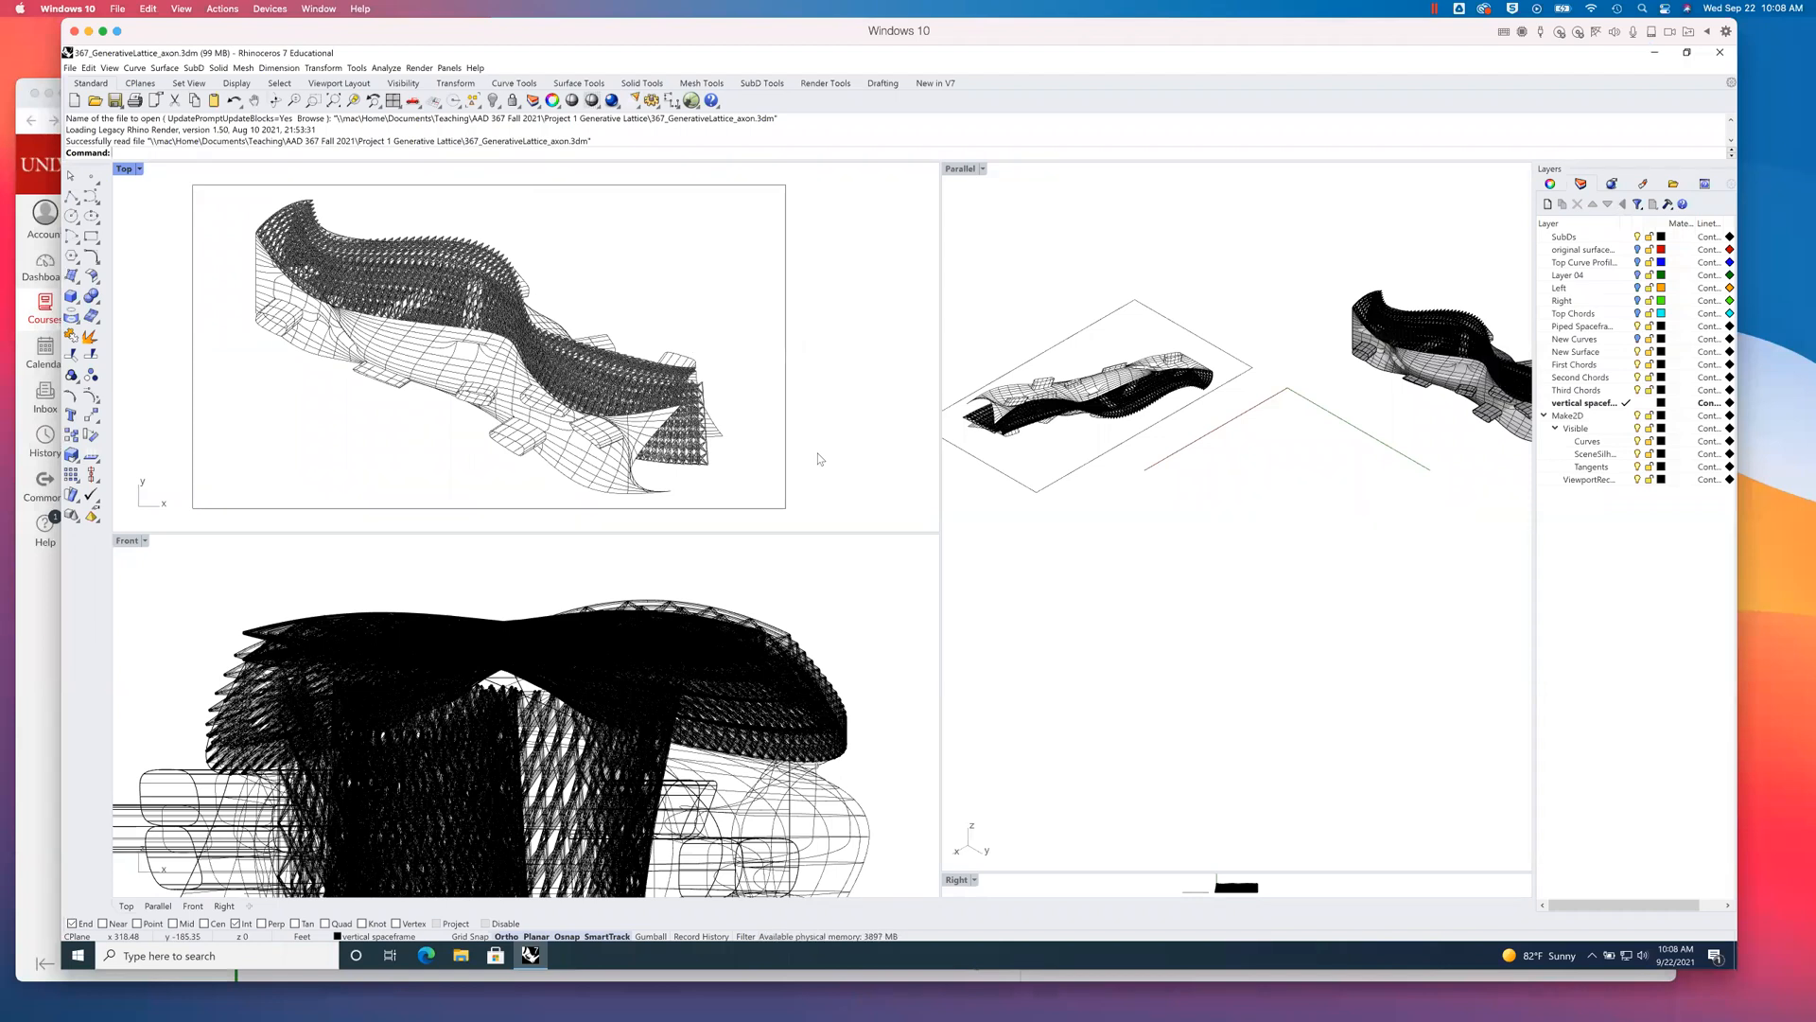
pyautogui.moveTo(1087, 484)
pyautogui.mouseDown(button='right')
pyautogui.moveTo(1088, 440)
pyautogui.moveTo(1088, 456)
pyautogui.moveTo(1141, 437)
pyautogui.mouseUp(button='right')
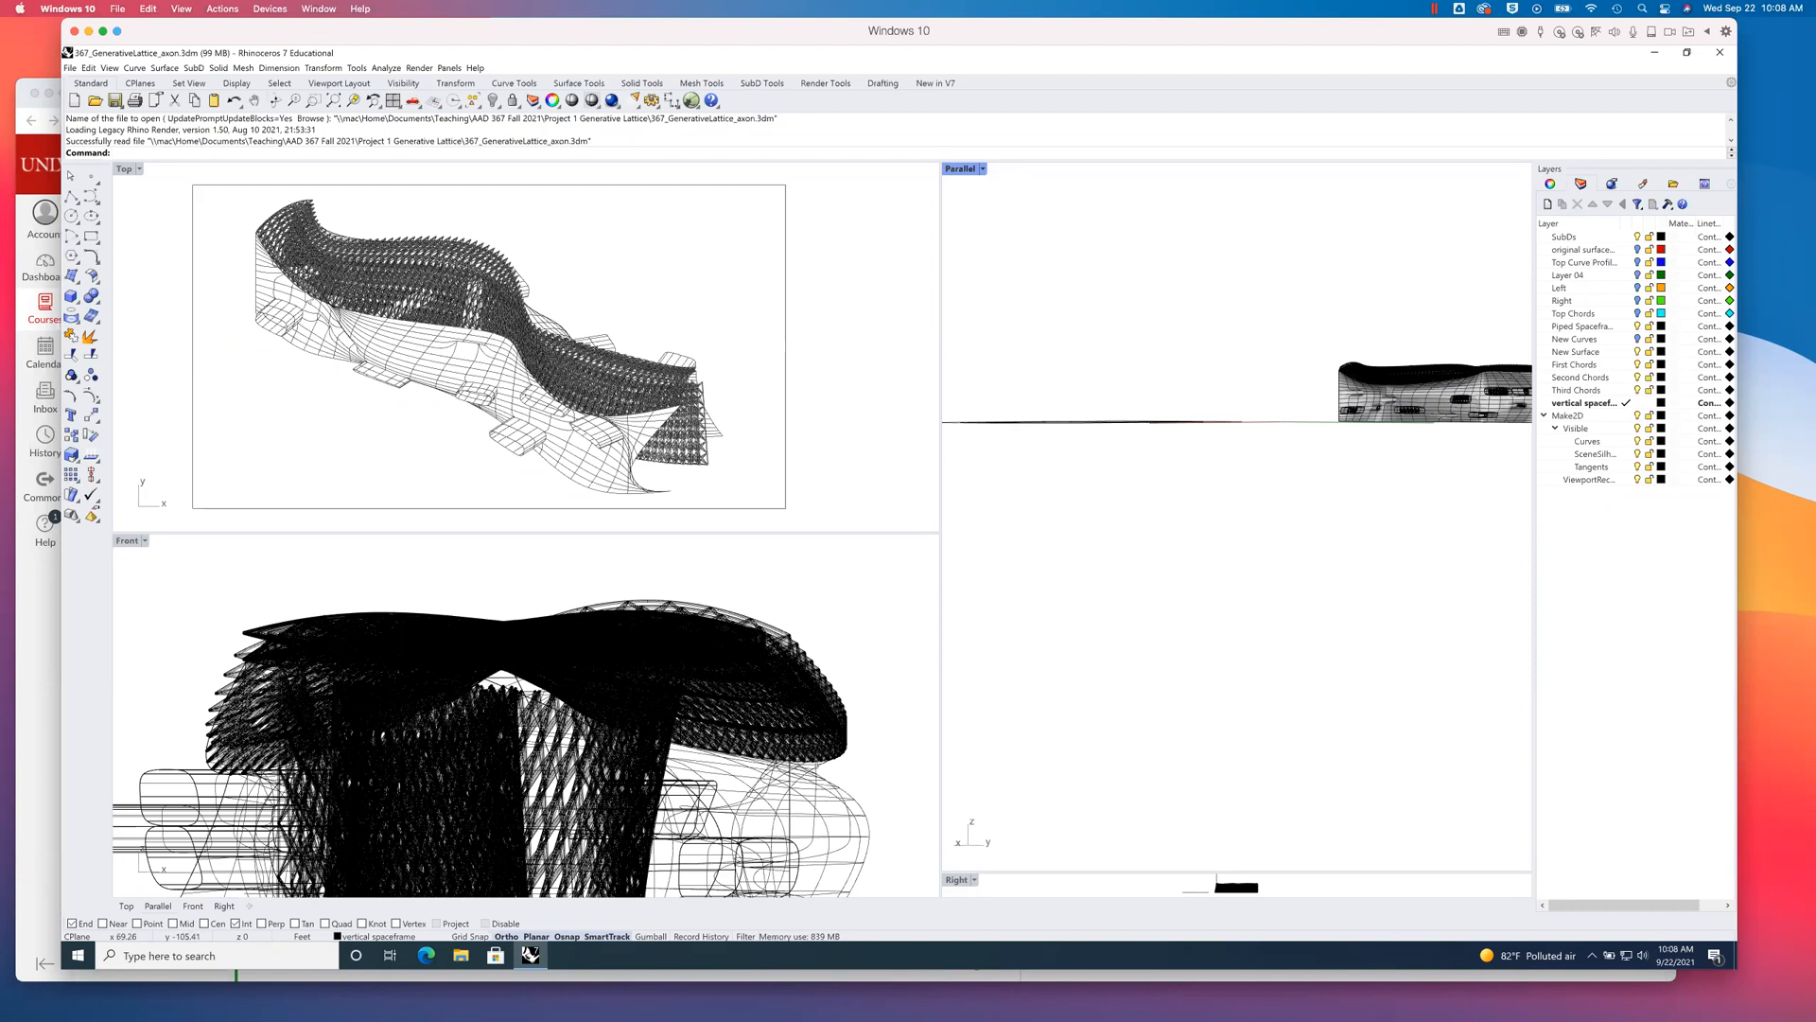
pyautogui.scroll(6, 253, 259)
pyautogui.scroll(-6, 253, 257)
pyautogui.moveTo(175, 177); pyautogui.dragTo(831, 517)
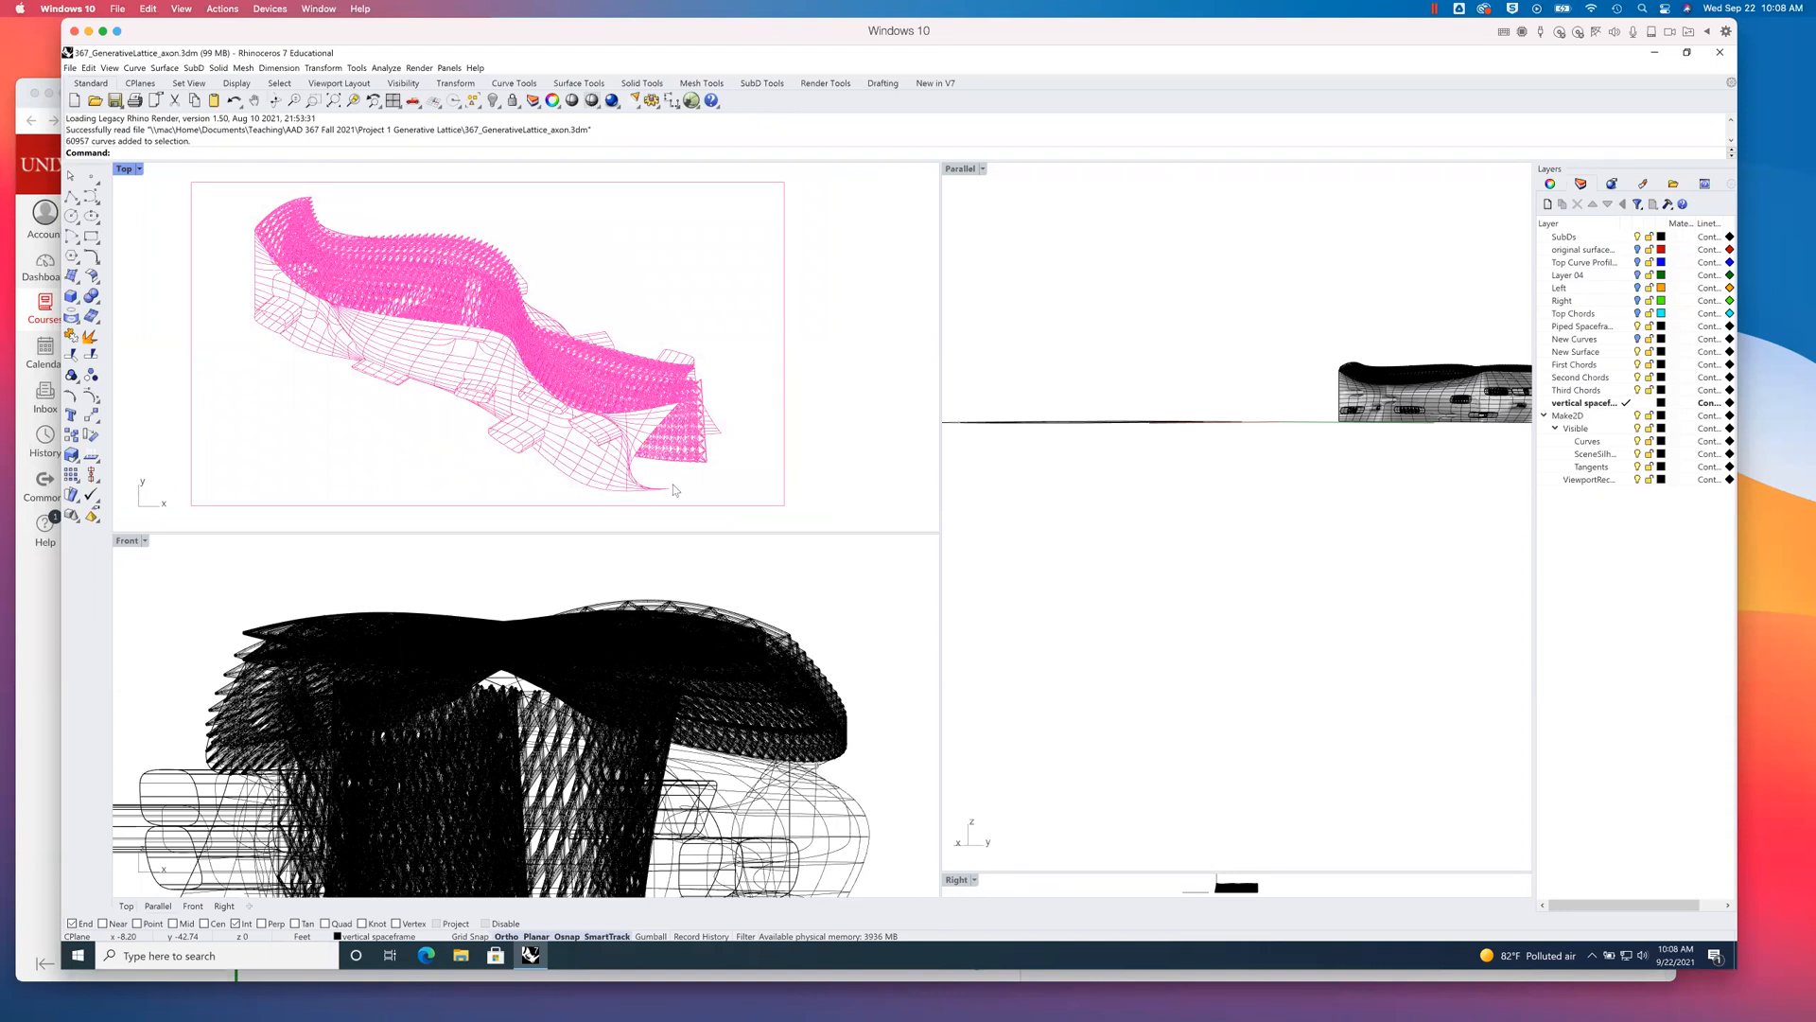
pyautogui.press('Delete')
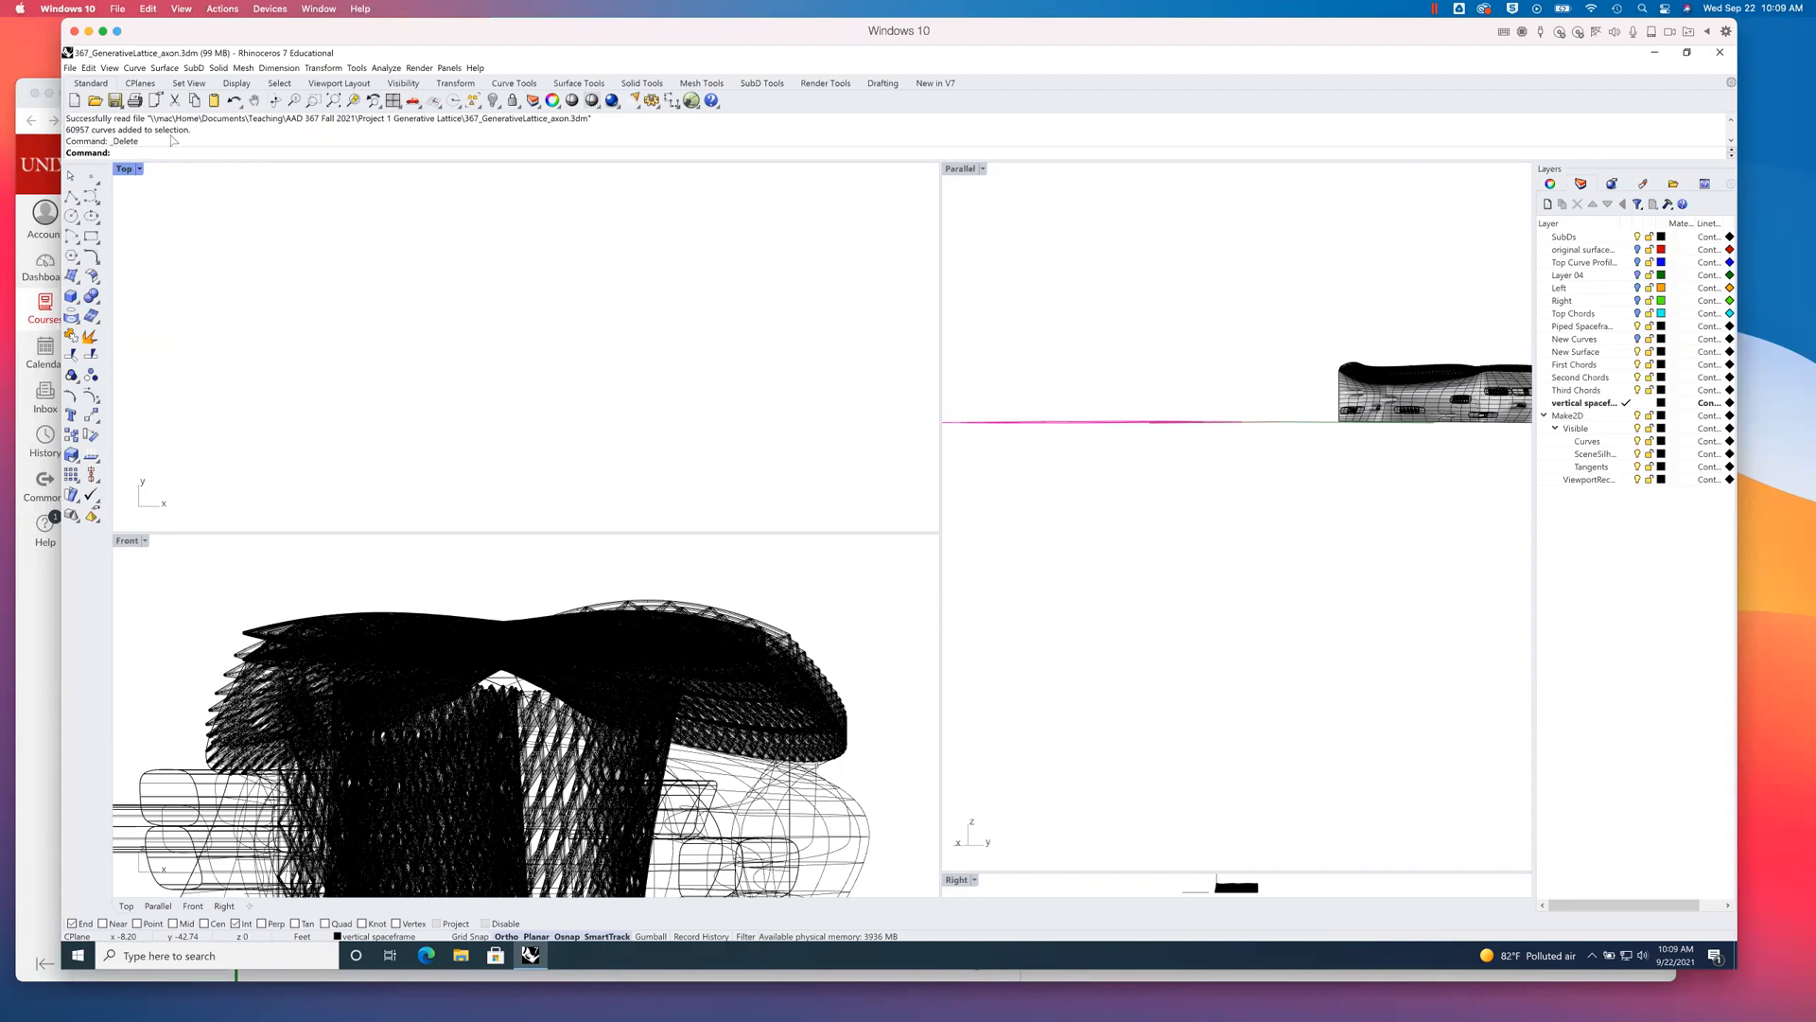
# - Delete the Make2D layer together with its sublayers
pyautogui.click(1571, 417)
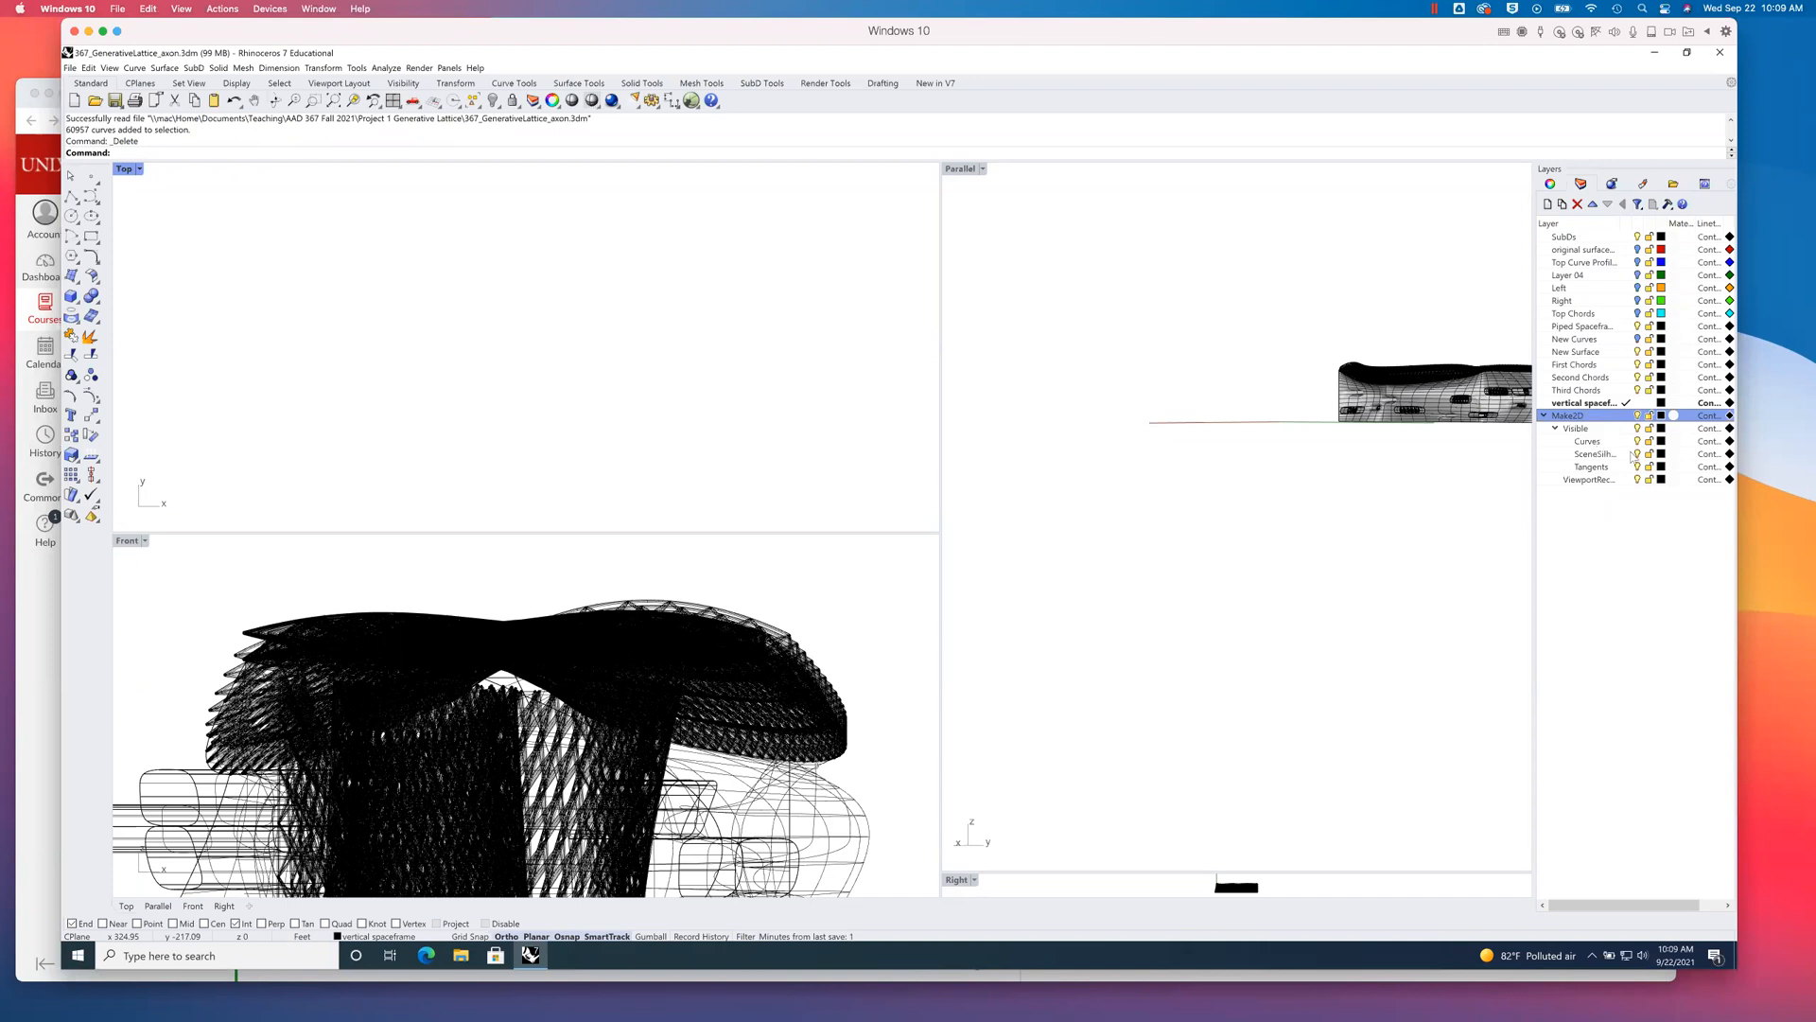
pyautogui.rightClick(1564, 422)
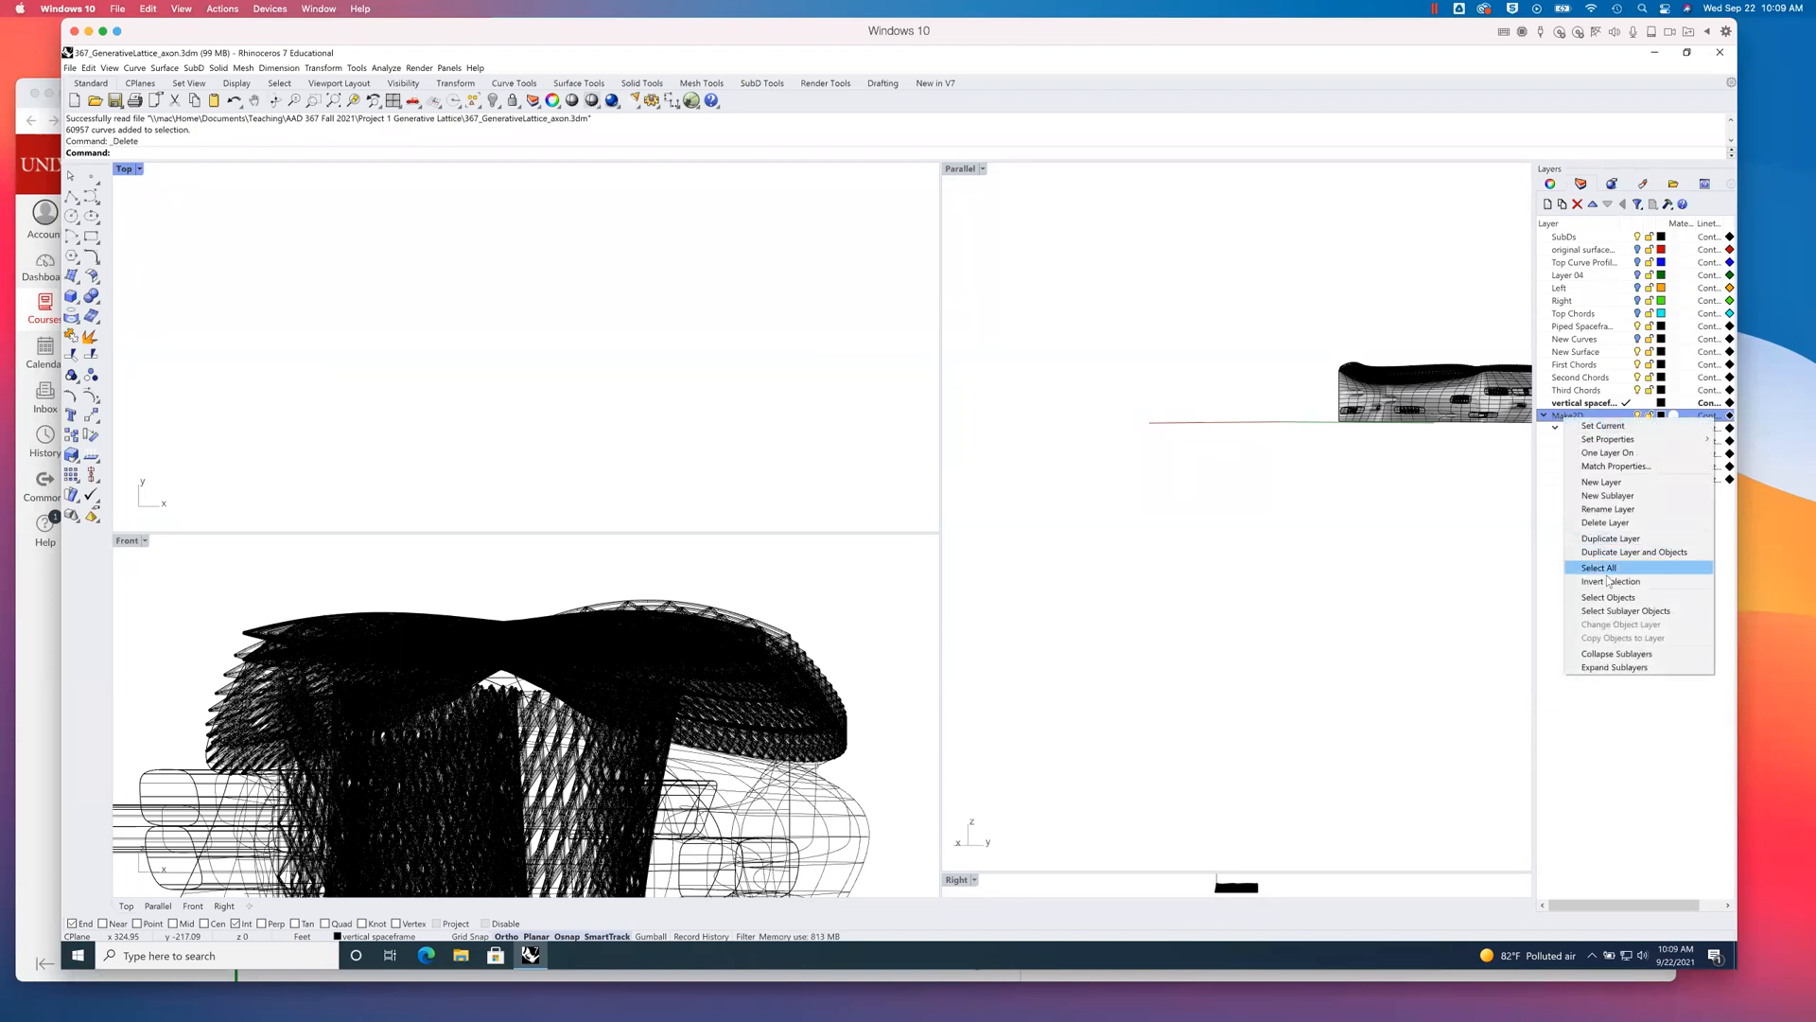
pyautogui.click(1613, 524)
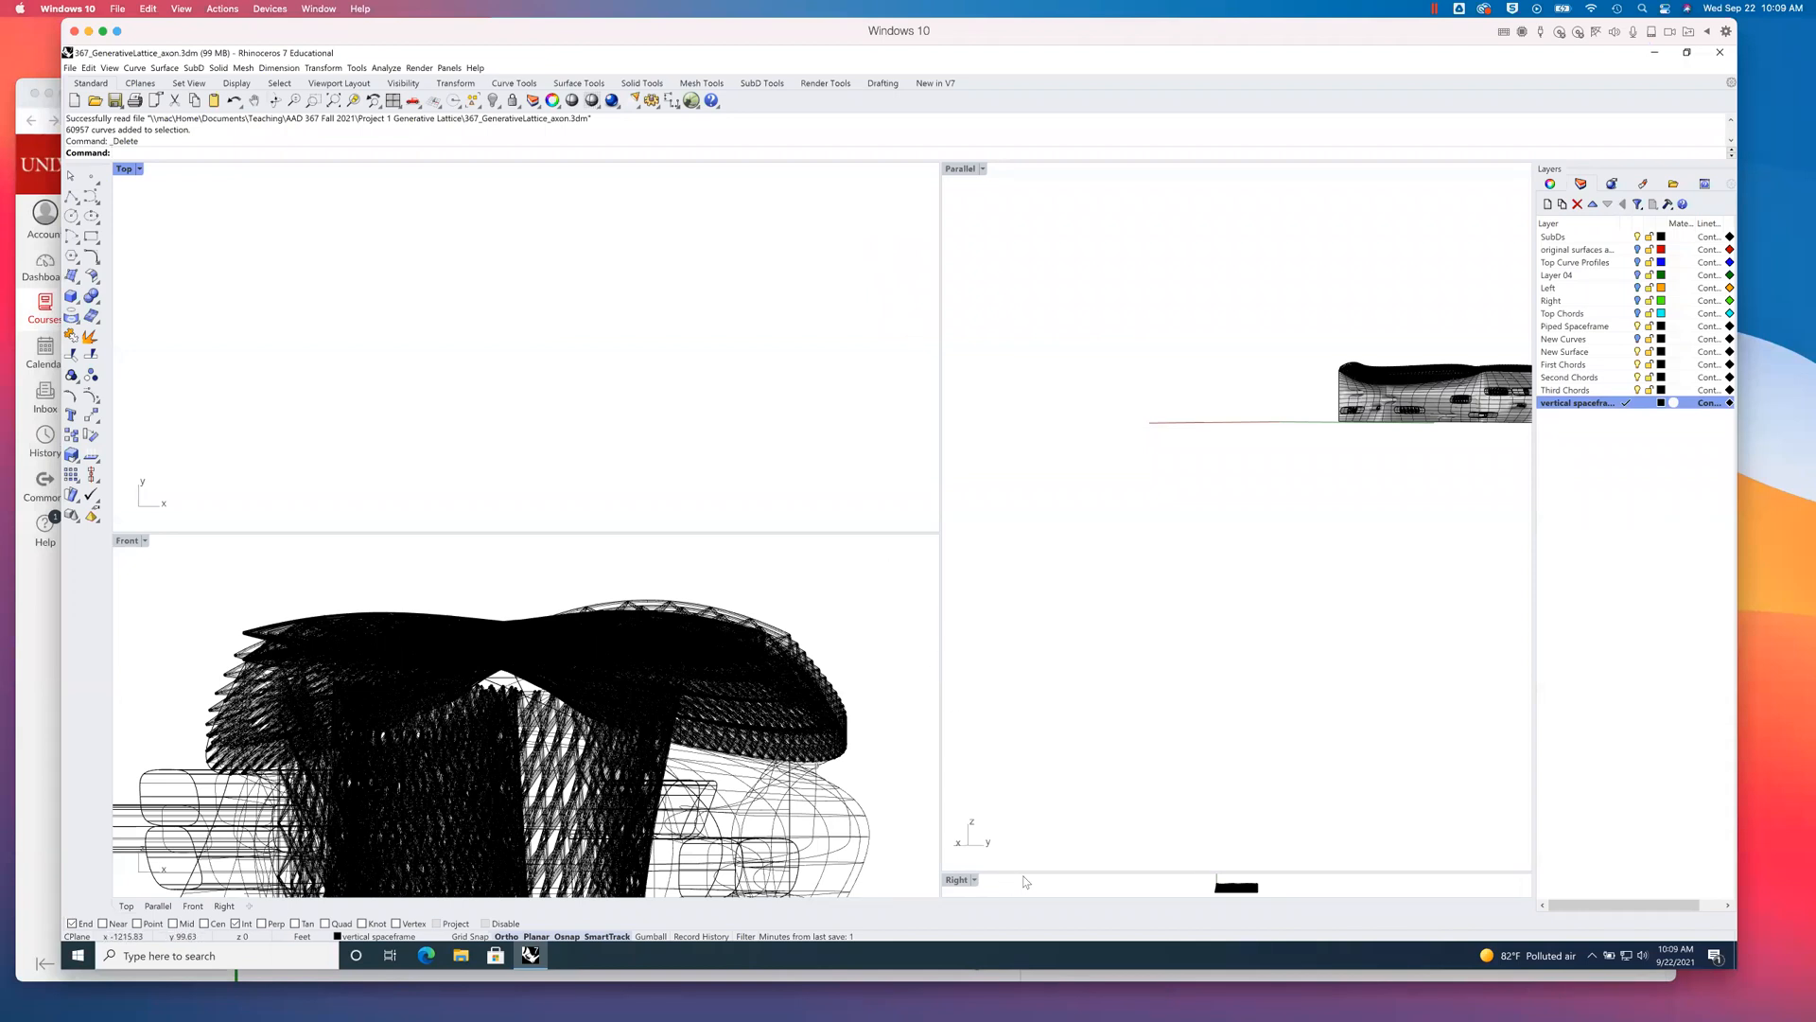
# - Resize the four viewports so that they share the modelling area in a roughly even grid
pyautogui.moveTo(1023, 871); pyautogui.dragTo(812, 488)
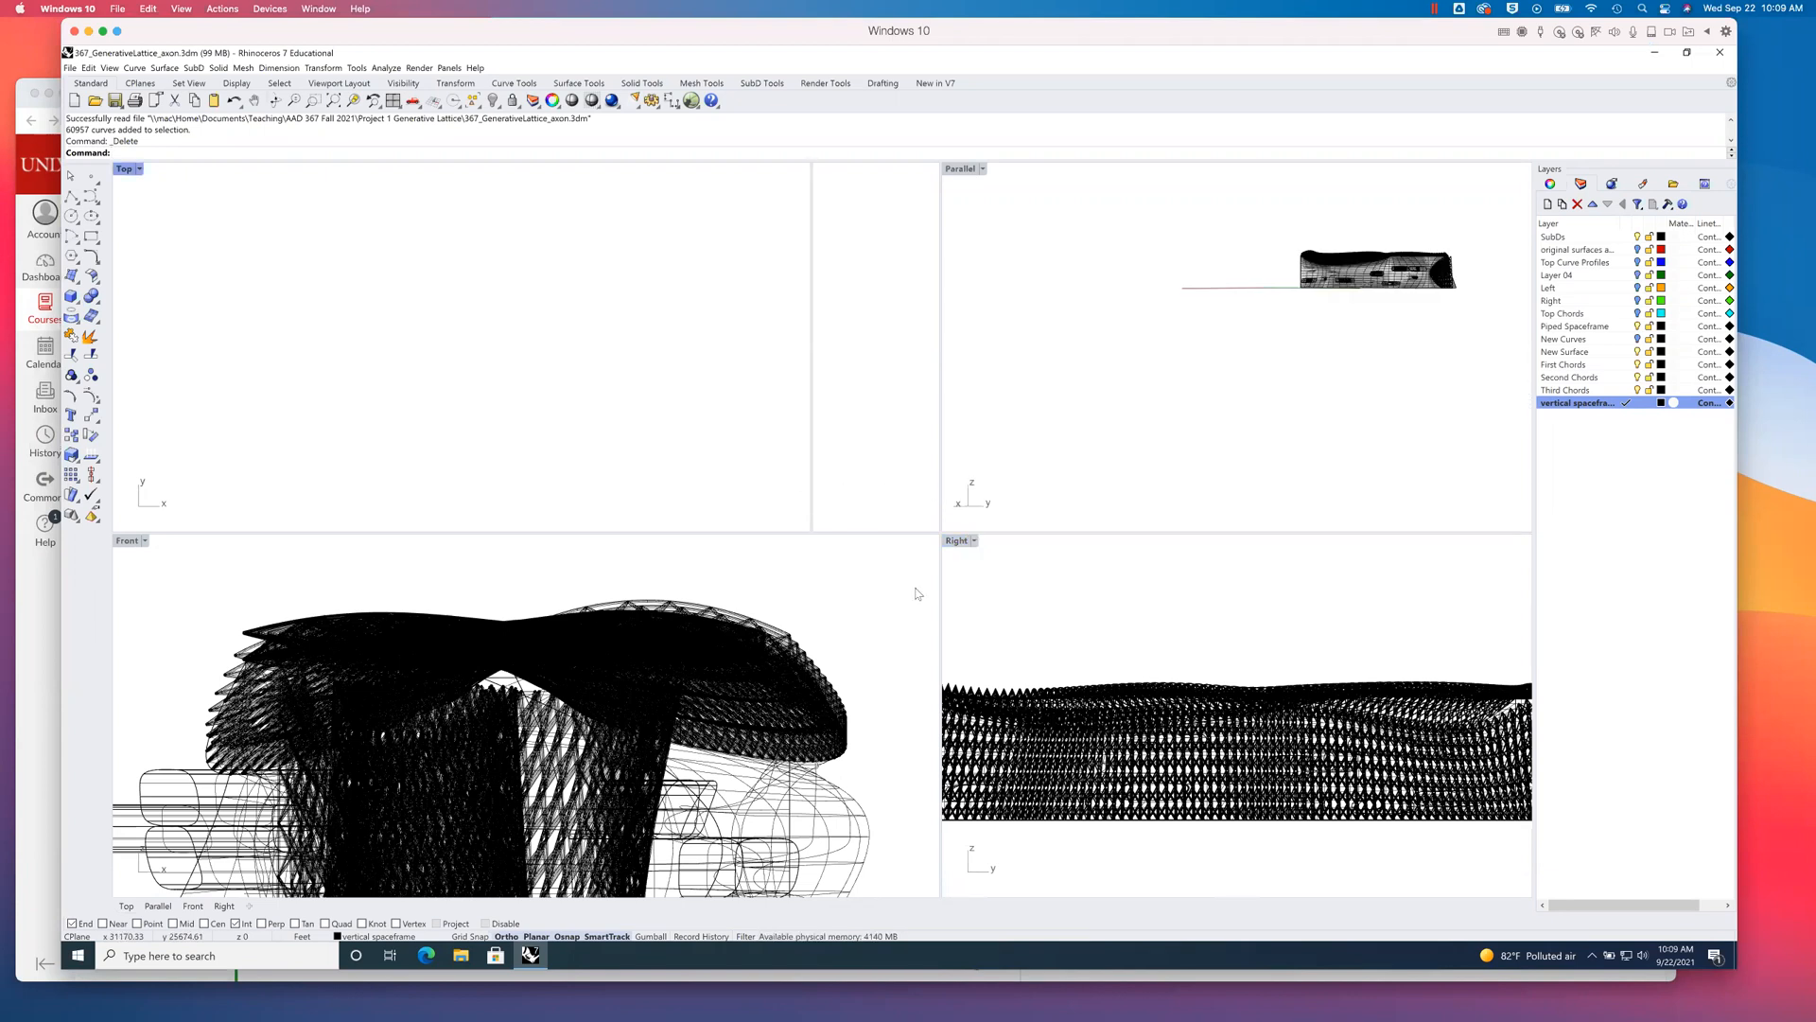
pyautogui.moveTo(939, 585); pyautogui.dragTo(812, 582)
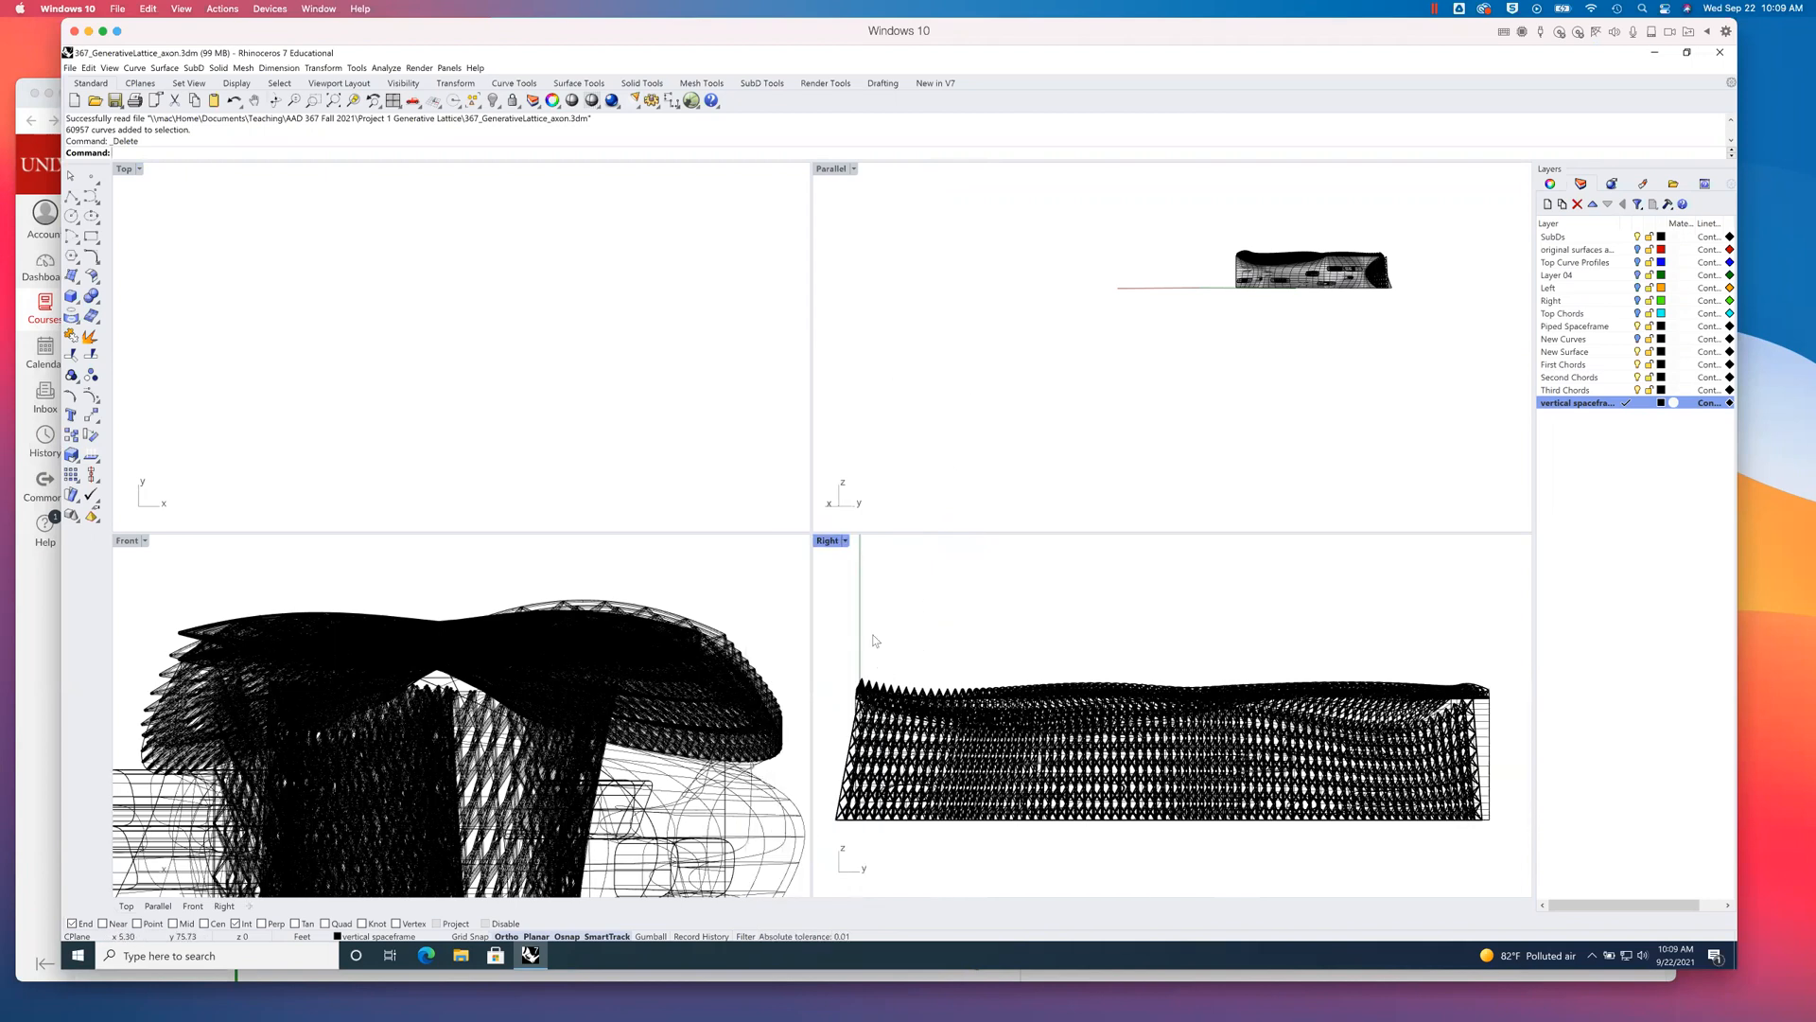
pyautogui.click(870, 193)
pyautogui.hotkey('ctrl', 'm')
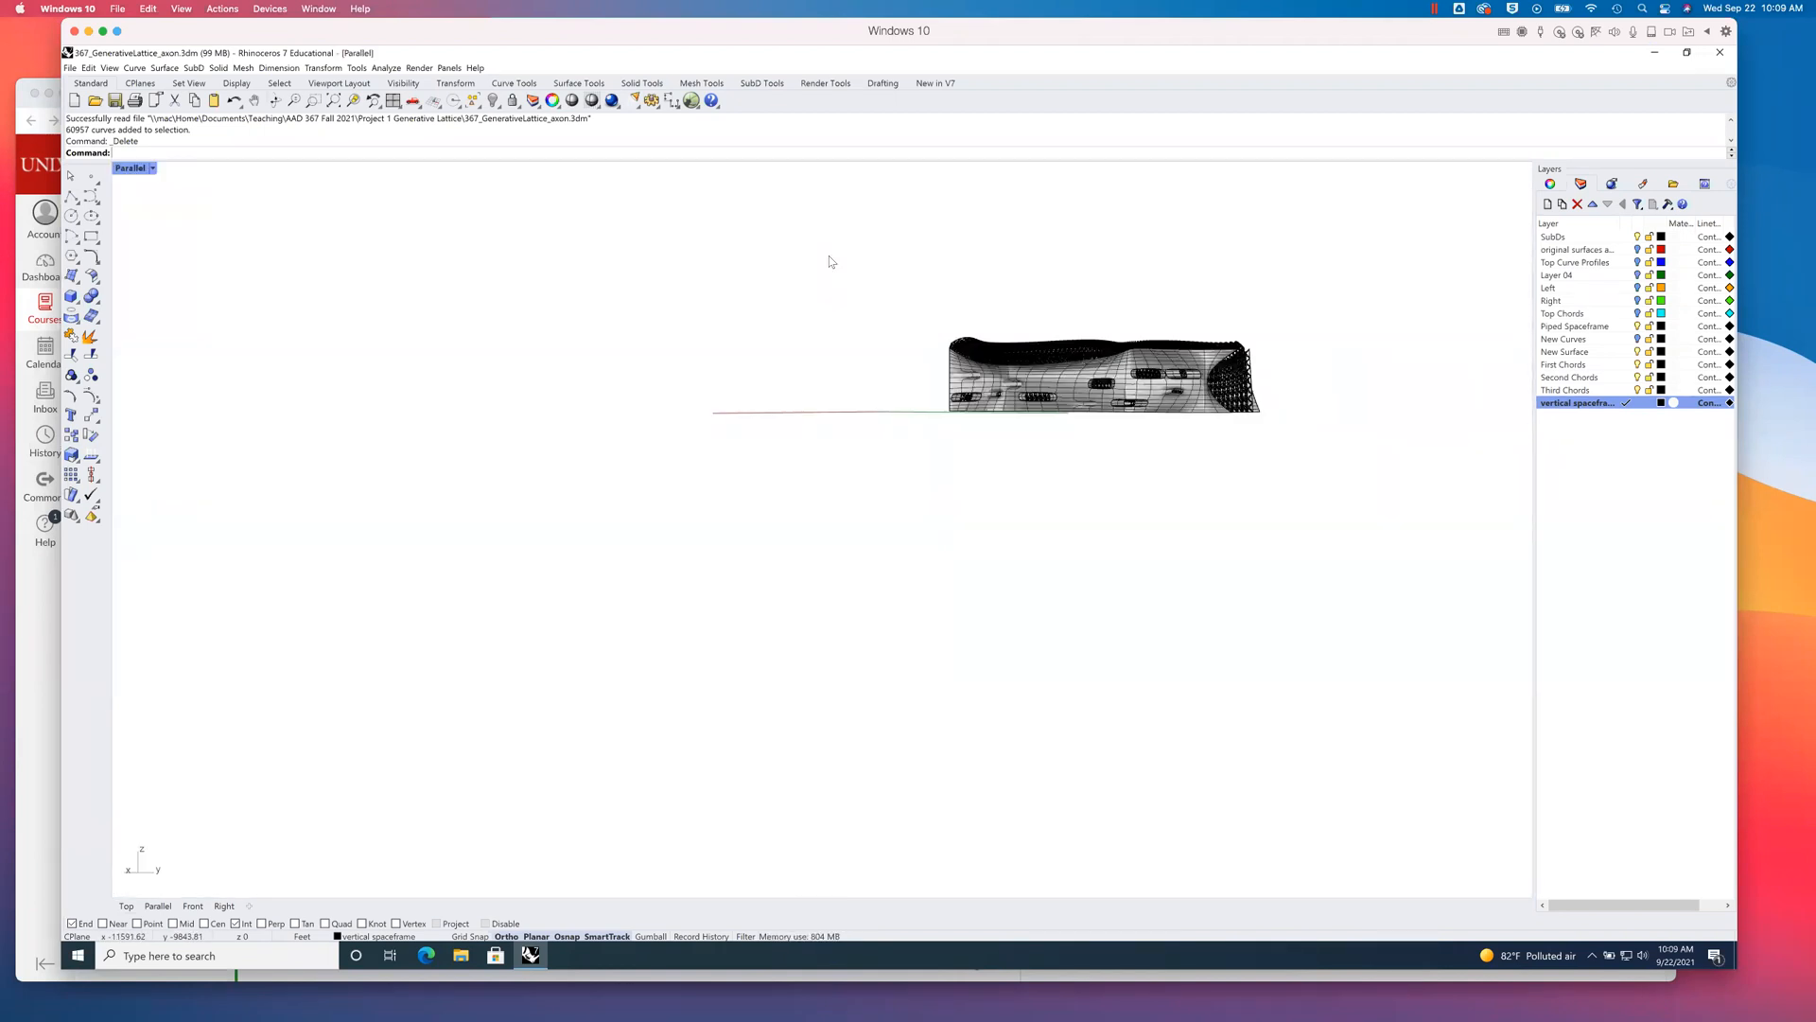
pyautogui.doubleClick(133, 168)
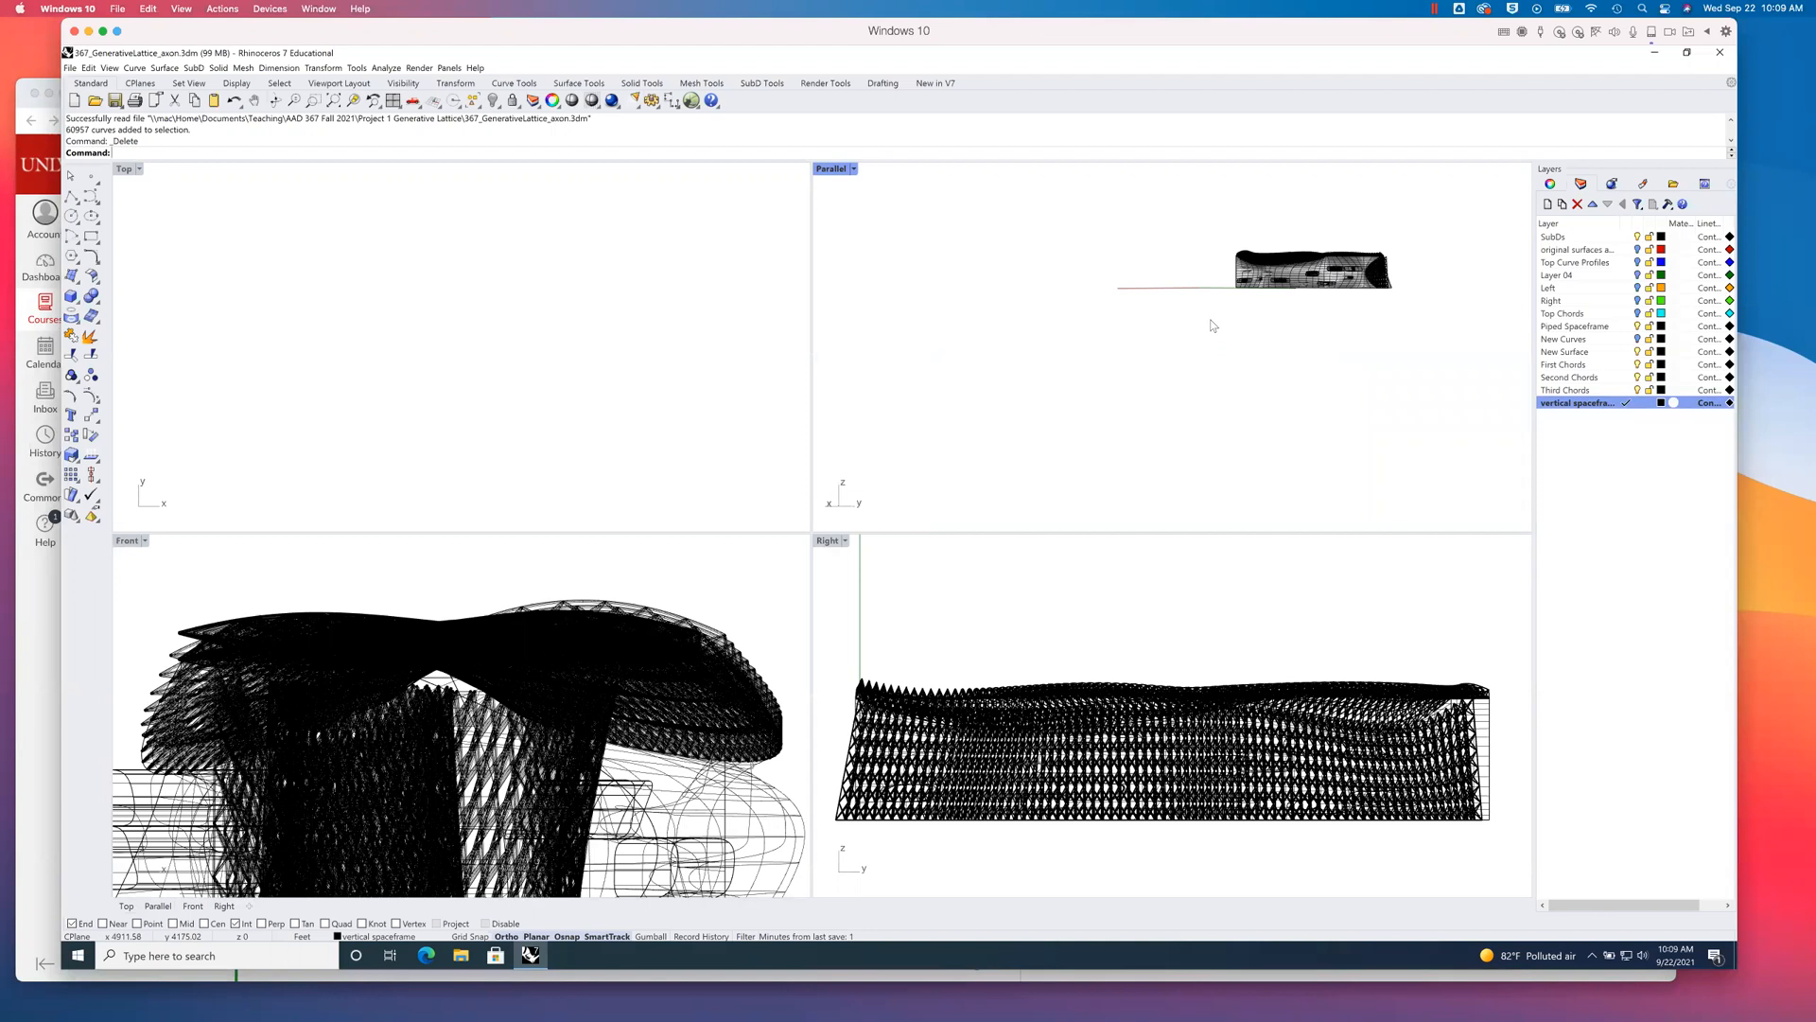
# - Zoom all viewports to the model's extents, orbit the Parallel view to an axonometric angle, and leave empty space around the model in Parallel, Front and Right
pyautogui.rightClick(337, 102)
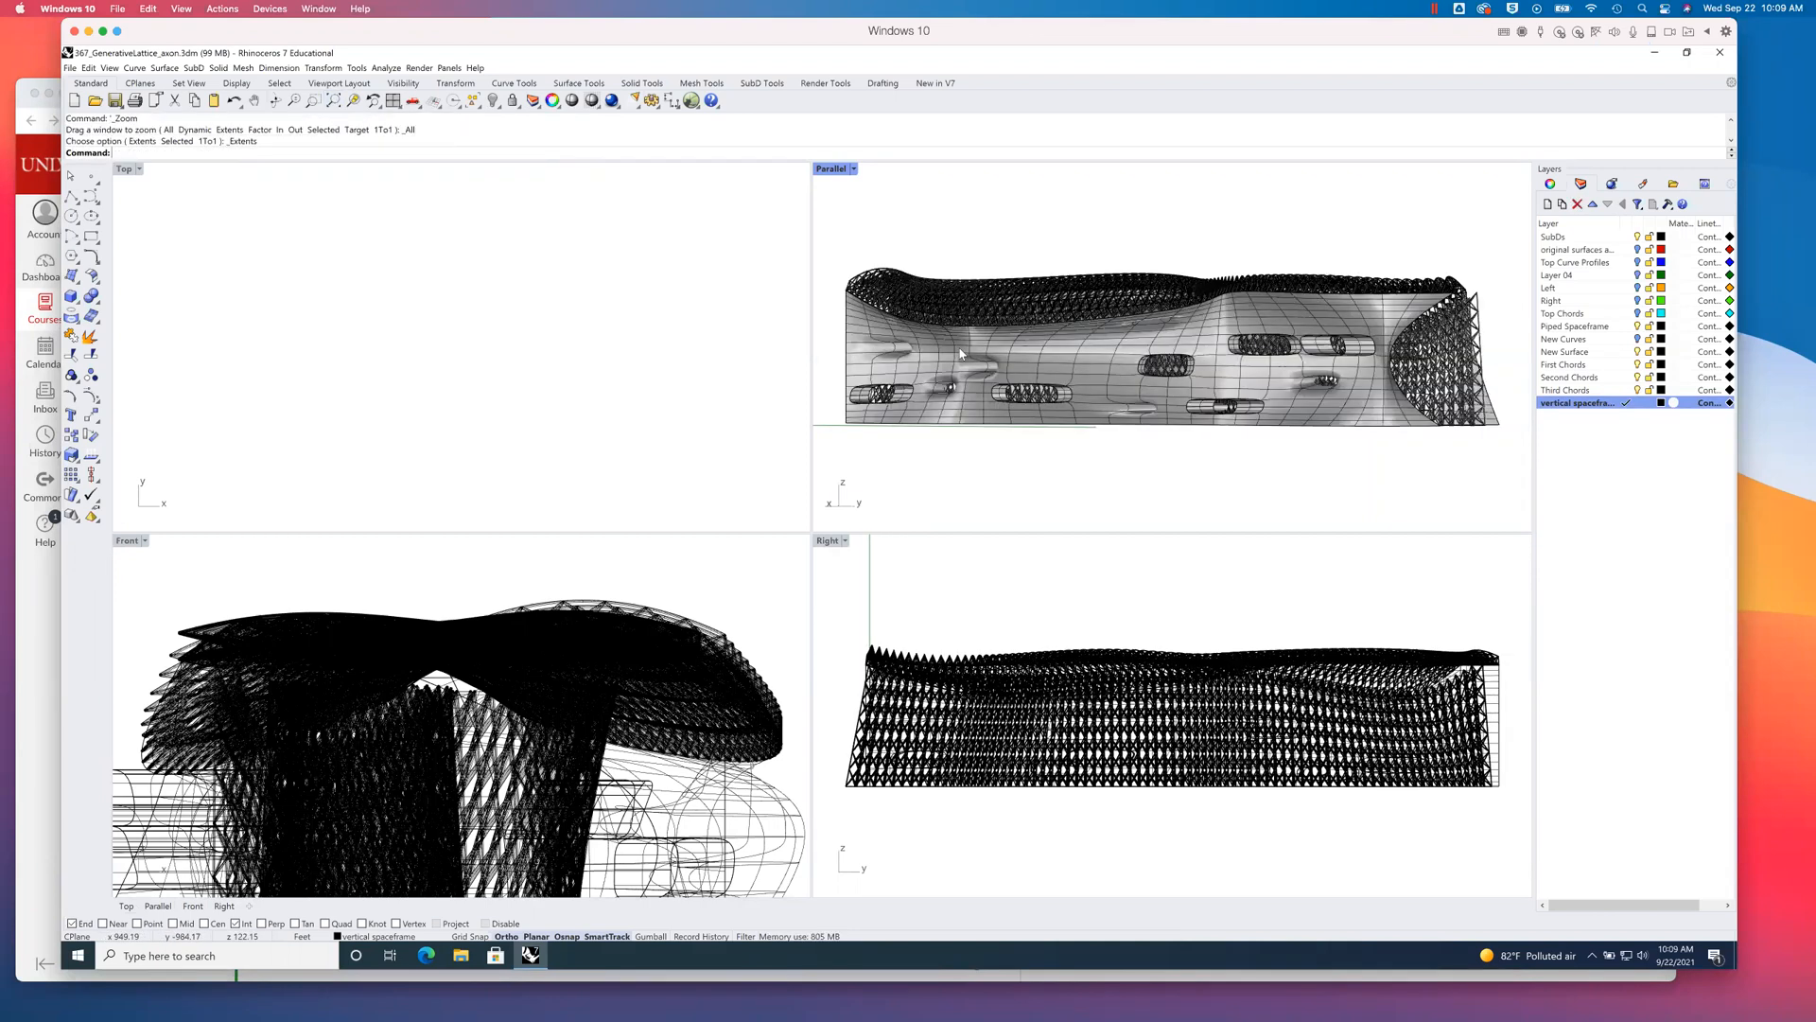
pyautogui.moveTo(1199, 386); pyautogui.dragTo(1251, 389, button='right')
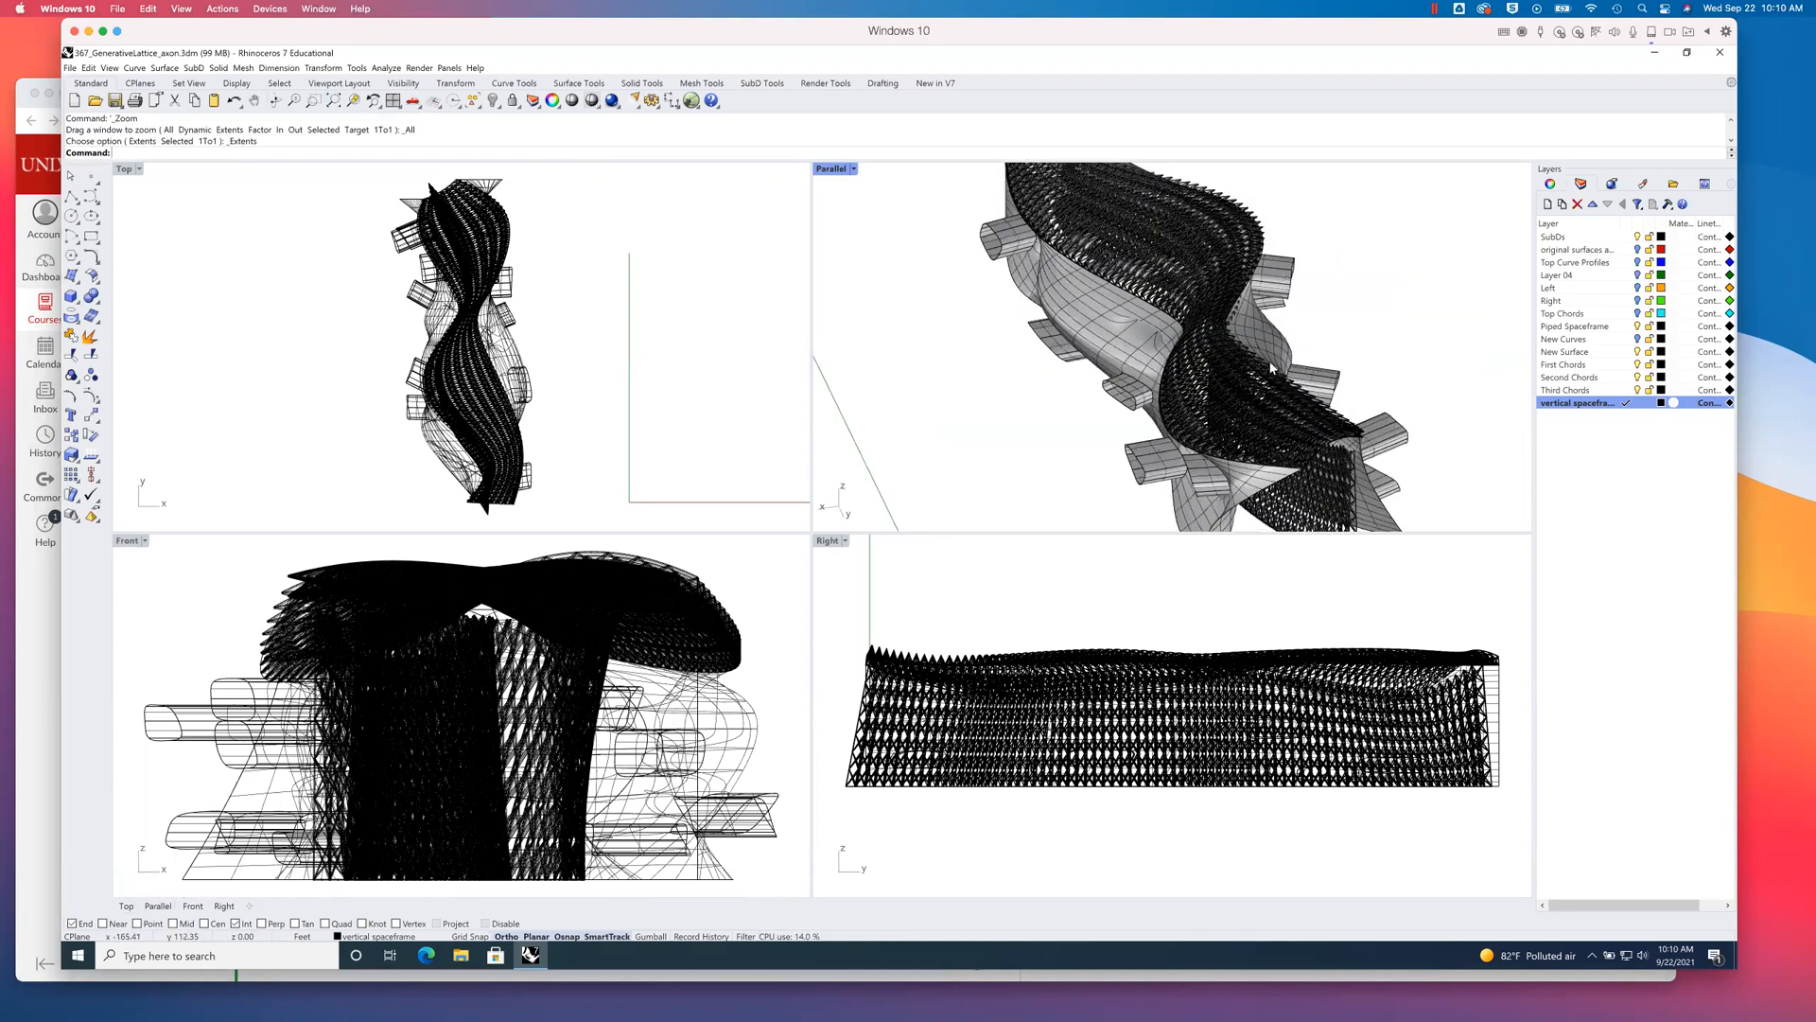
pyautogui.moveTo(1200, 356); pyautogui.dragTo(795, 479, button='right')
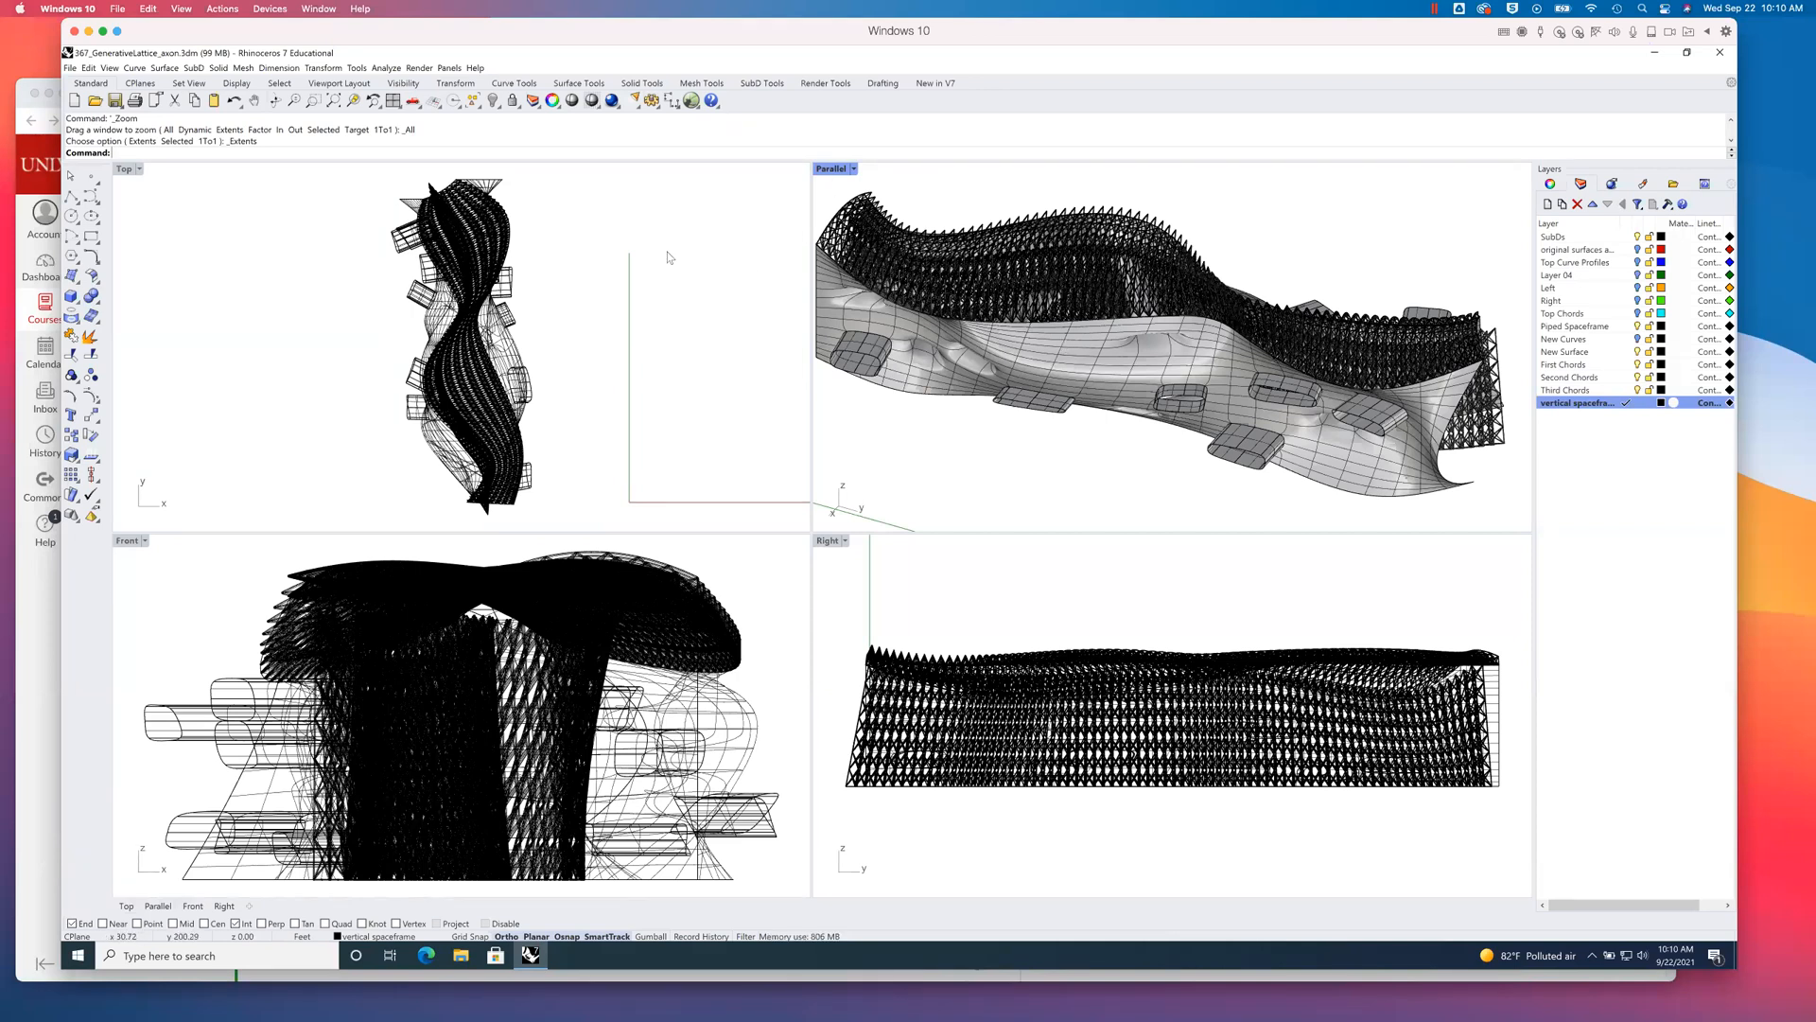
pyautogui.scroll(1, 1277, 410)
pyautogui.moveTo(1277, 410); pyautogui.dragTo(1209, 381, button='right')
pyautogui.scroll(-5, 1208, 381)
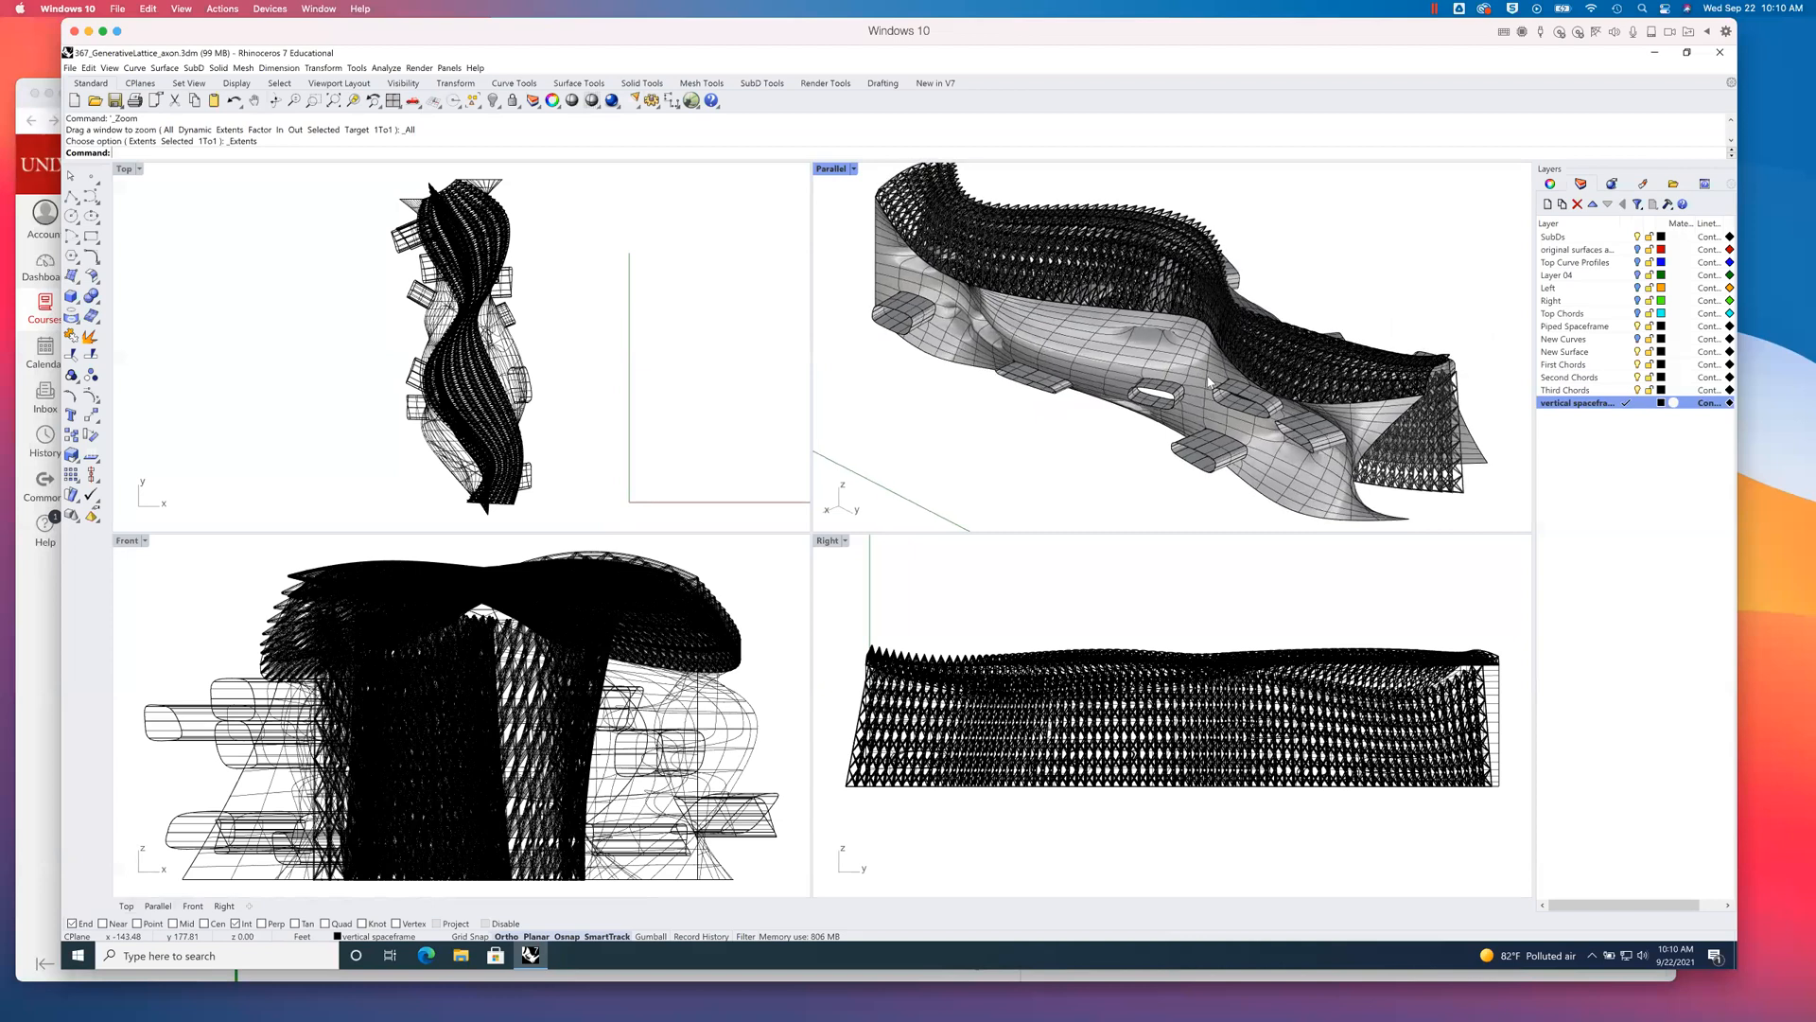
pyautogui.scroll(-1, 1197, 375)
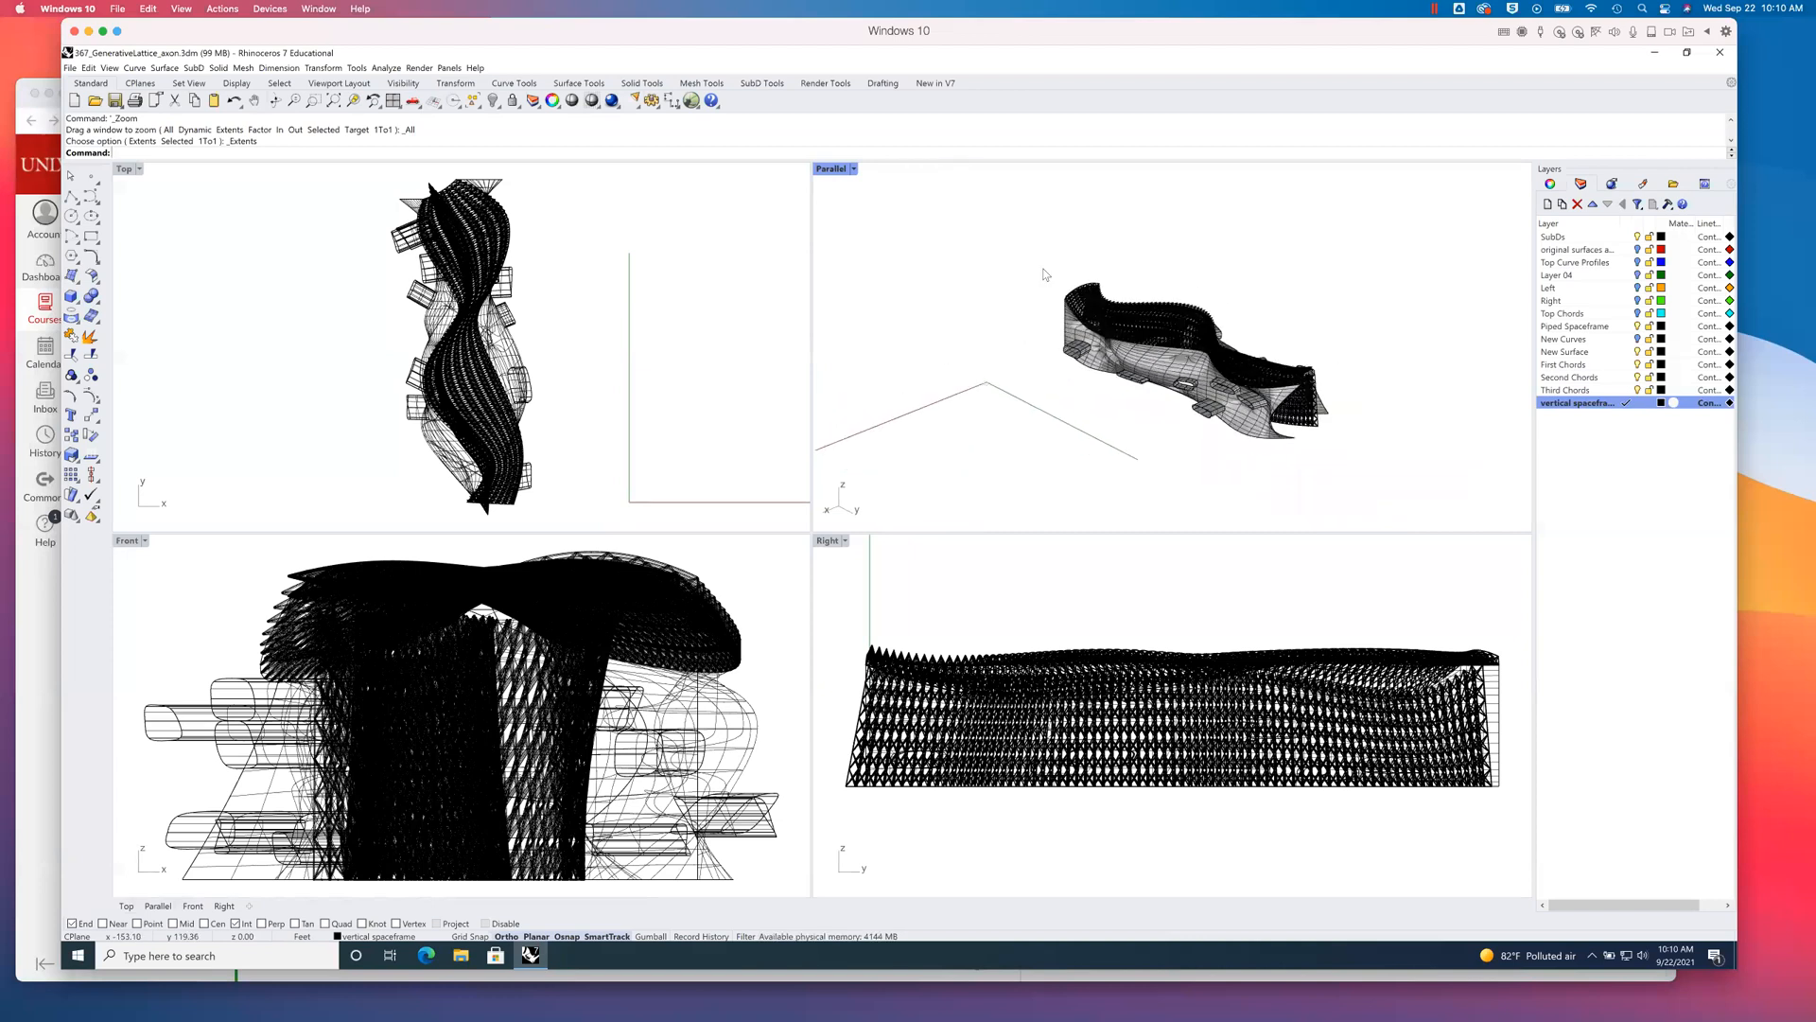
pyautogui.keyDown('shift'); pyautogui.moveTo(1227, 329); pyautogui.dragTo(1245, 437, button='right'); pyautogui.keyUp('shift')
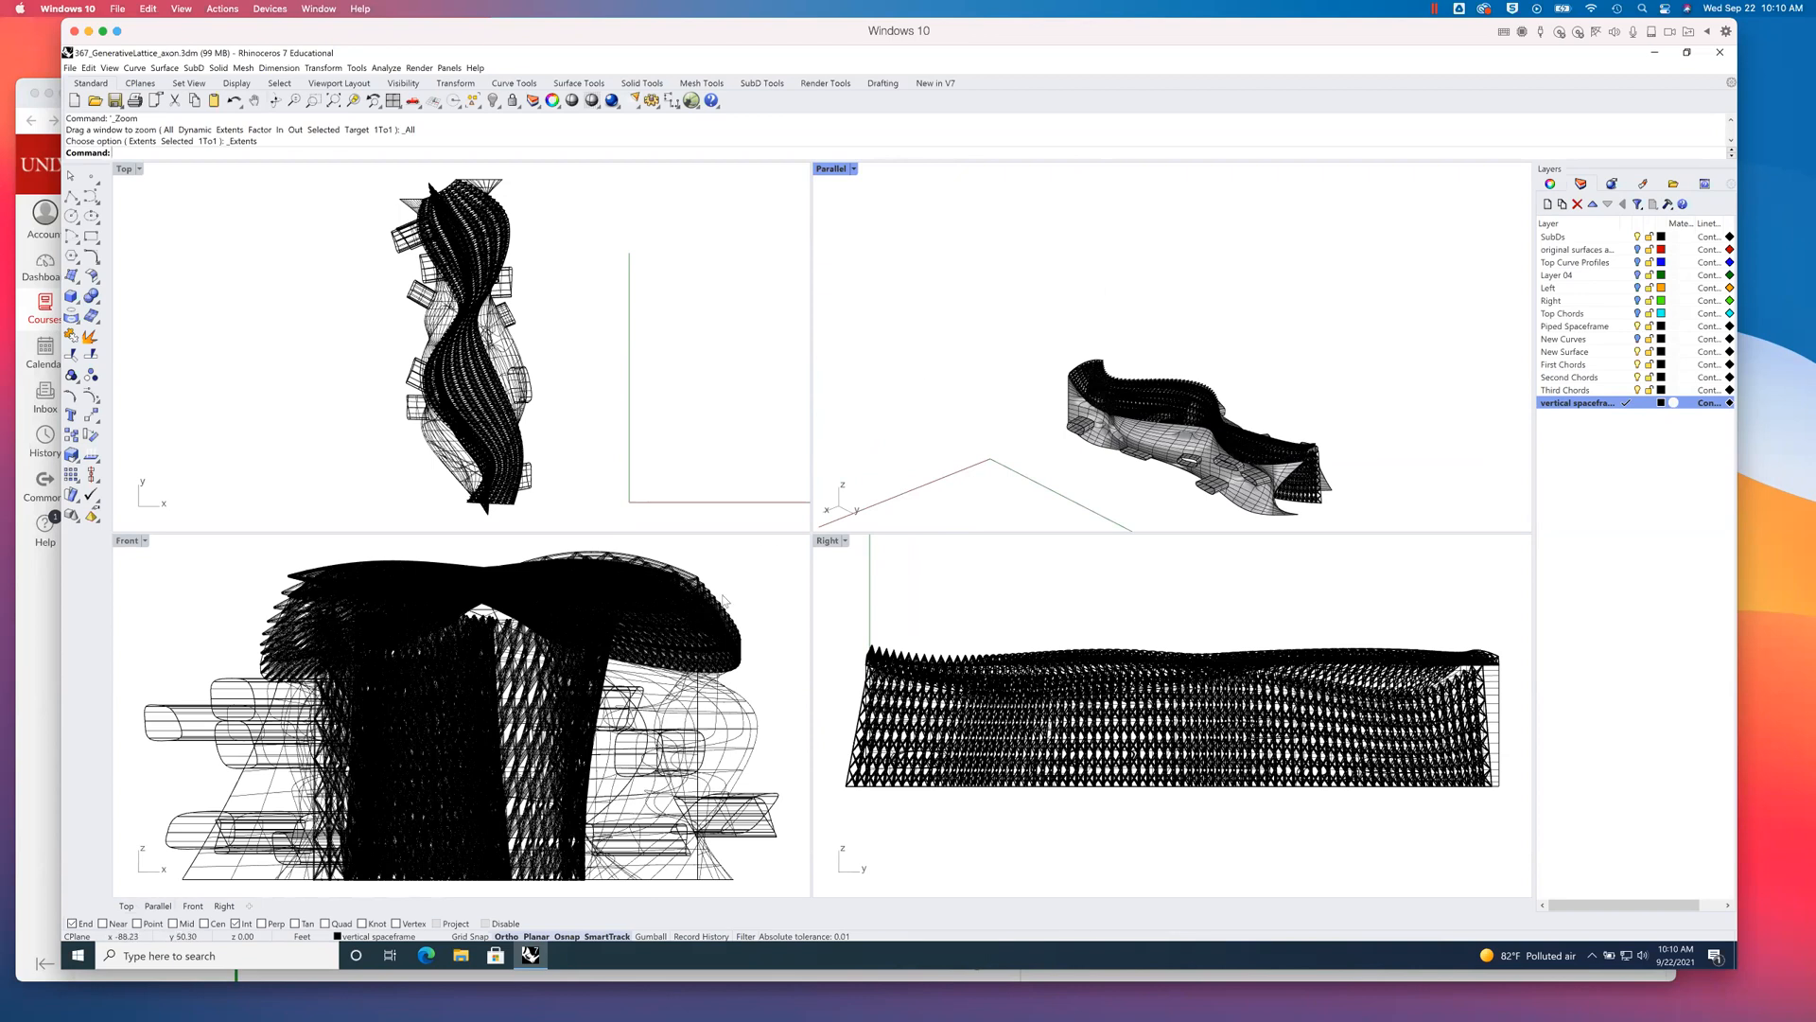
pyautogui.scroll(-5, 723, 605)
pyautogui.scroll(-2, 1193, 651)
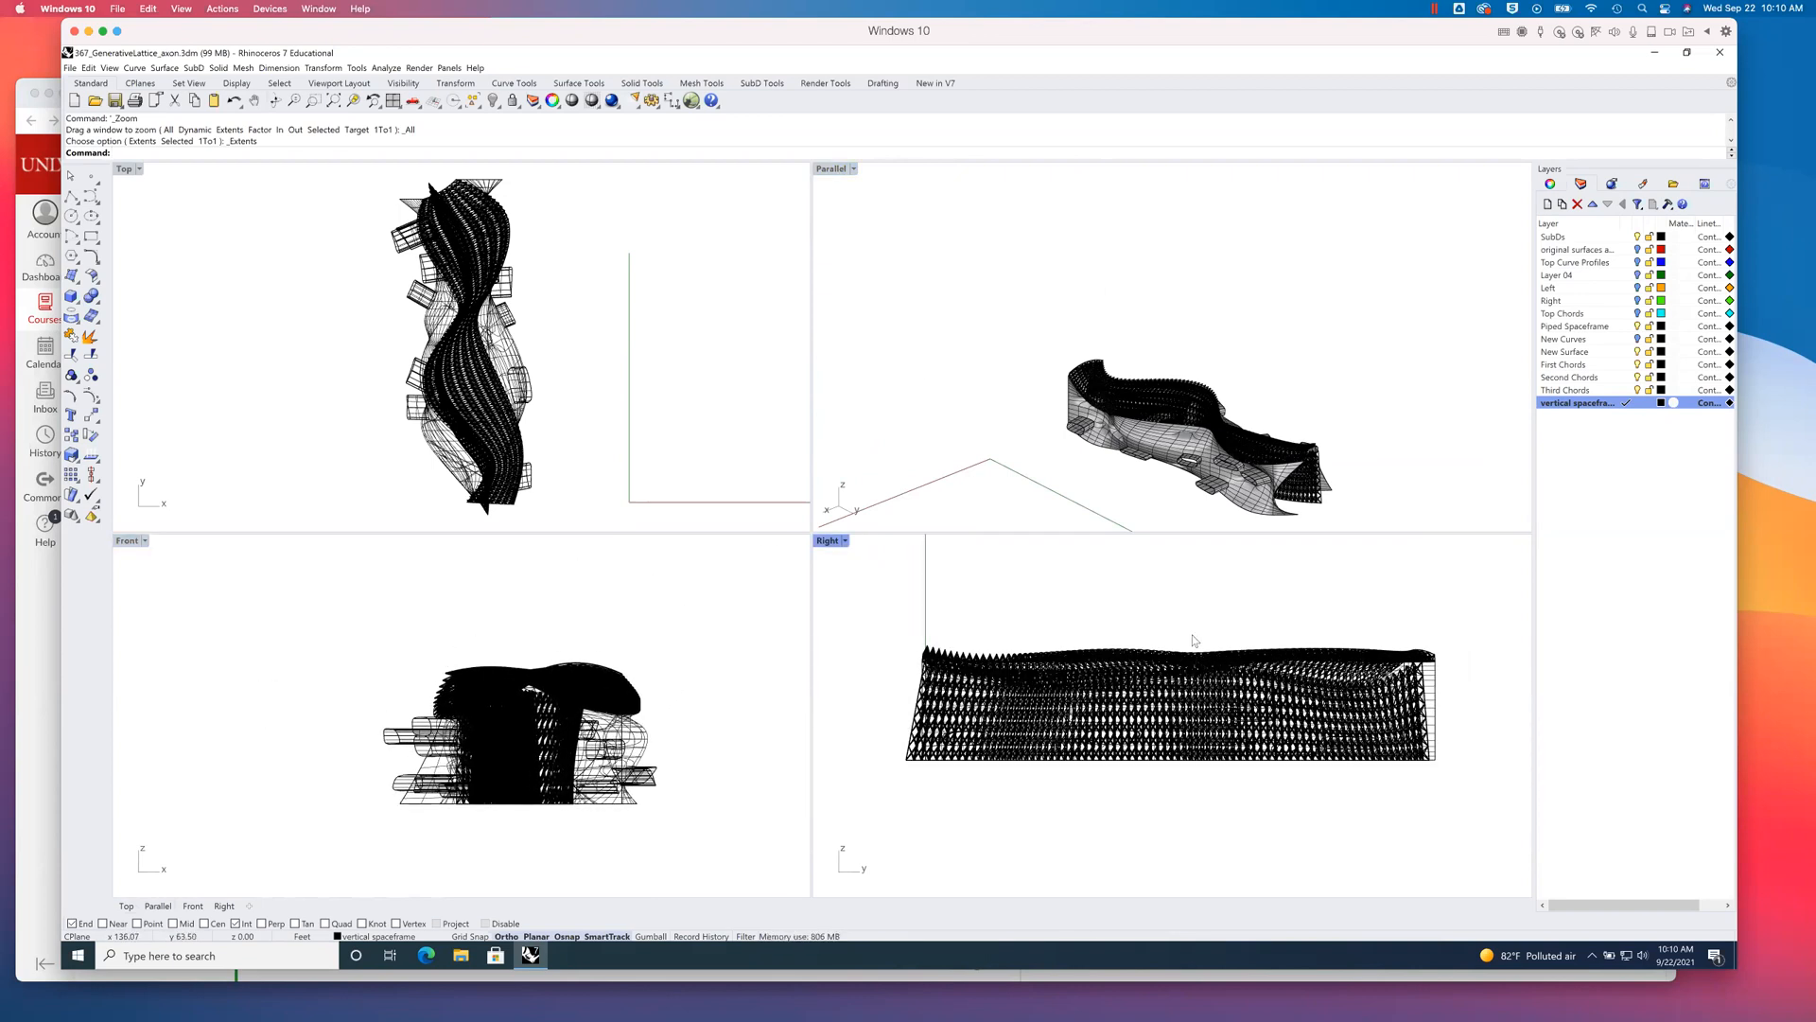
pyautogui.scroll(-1, 1200, 674)
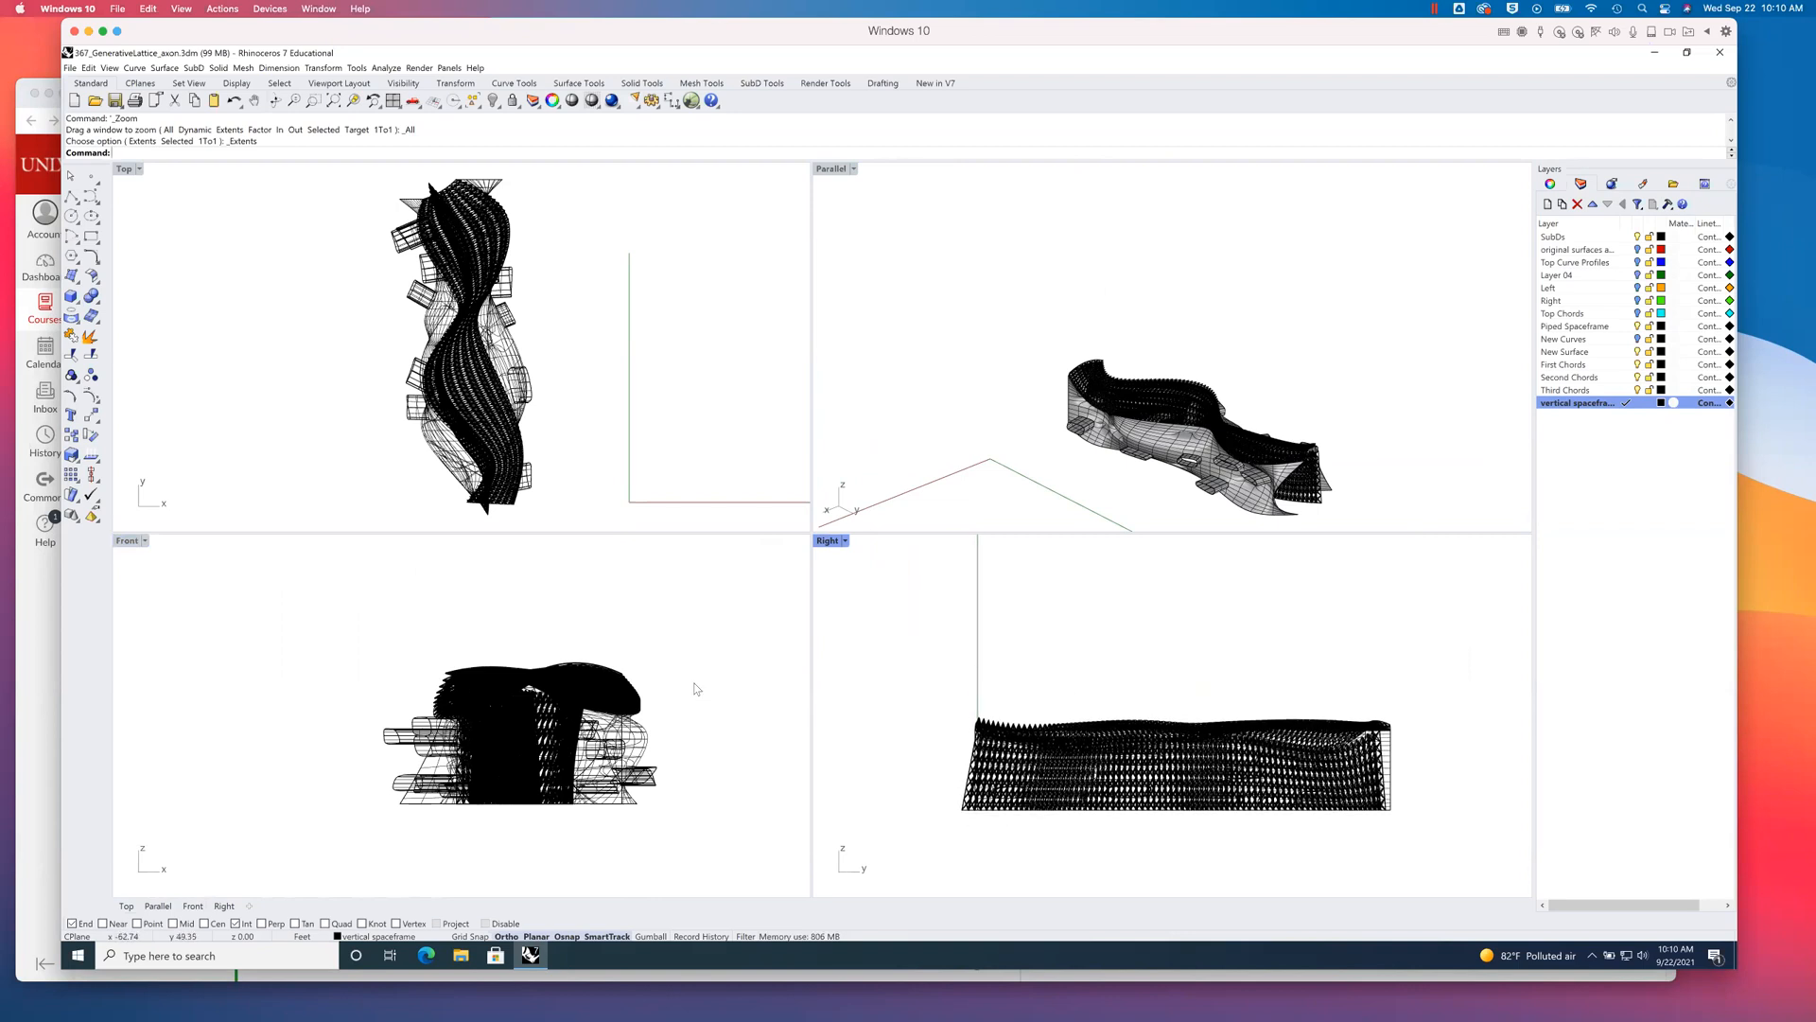
pyautogui.scroll(-2, 695, 687)
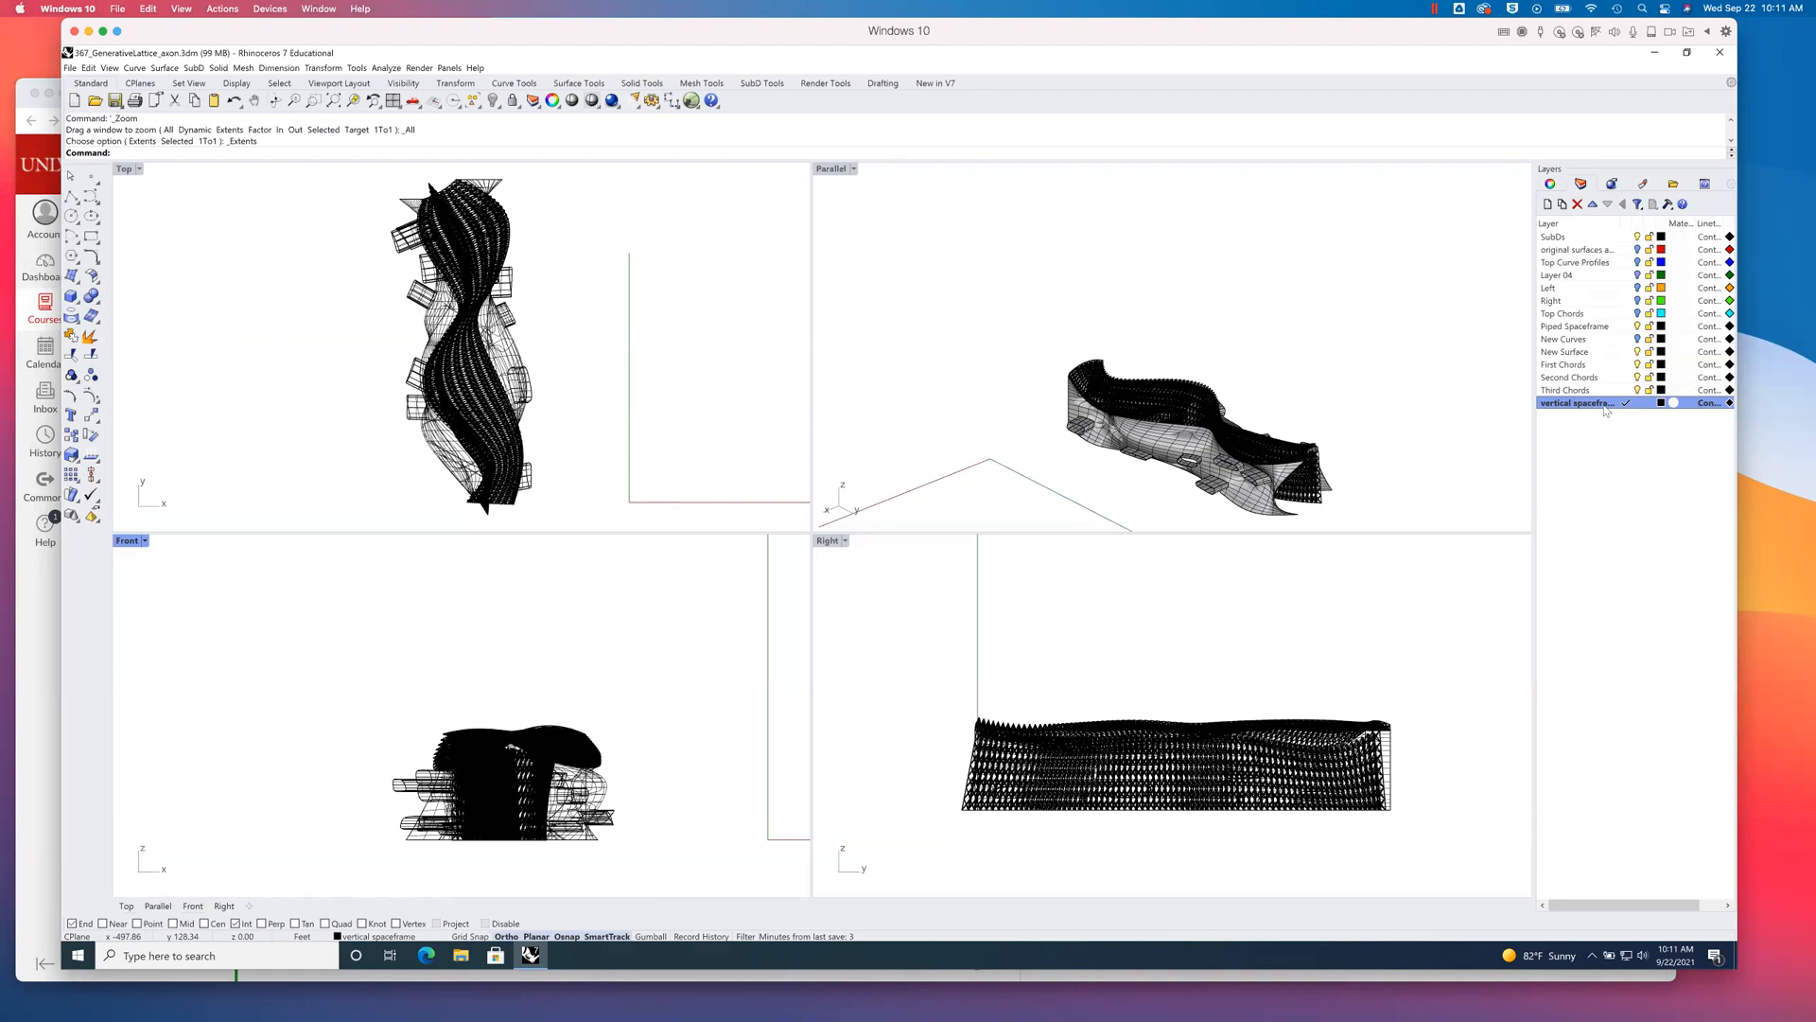
# - Hide the Piped Spaceframe layer and show it again to check which geometry it holds
pyautogui.click(1637, 326)
pyautogui.click(1641, 328)
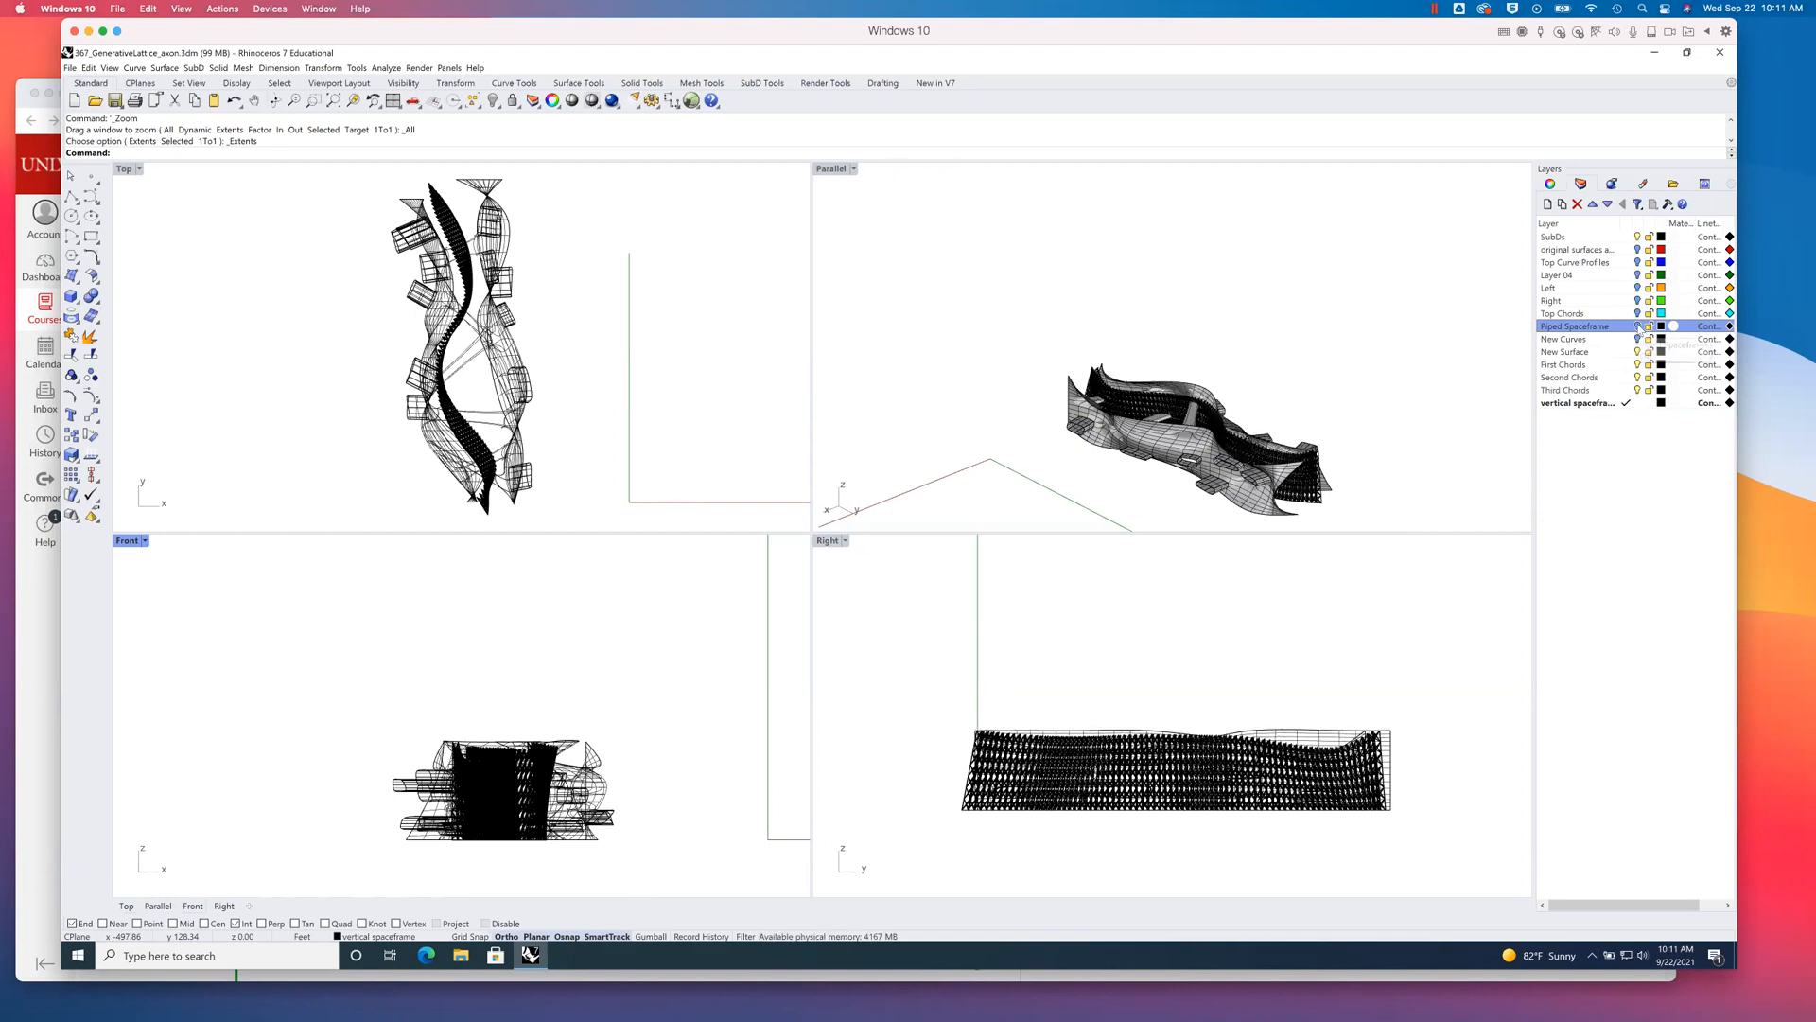
pyautogui.click(1638, 328)
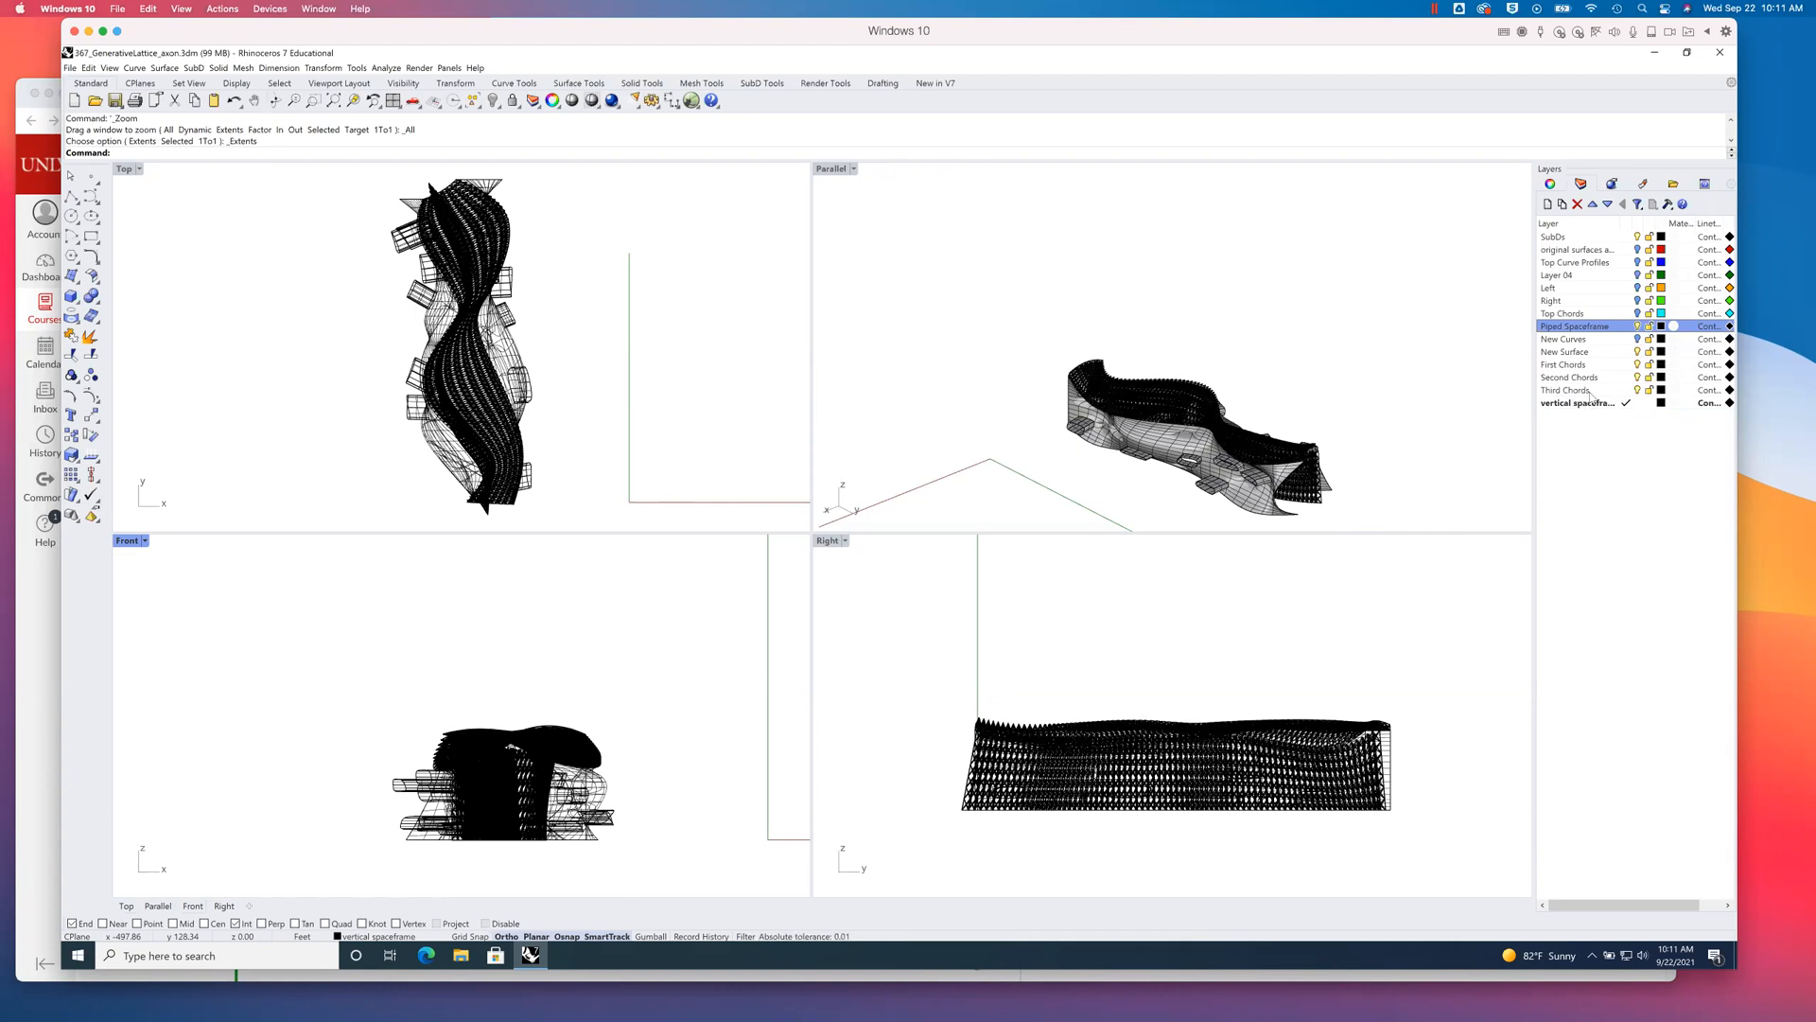
# - Turn off the visibility of the New Surface layer
pyautogui.click(1481, 360)
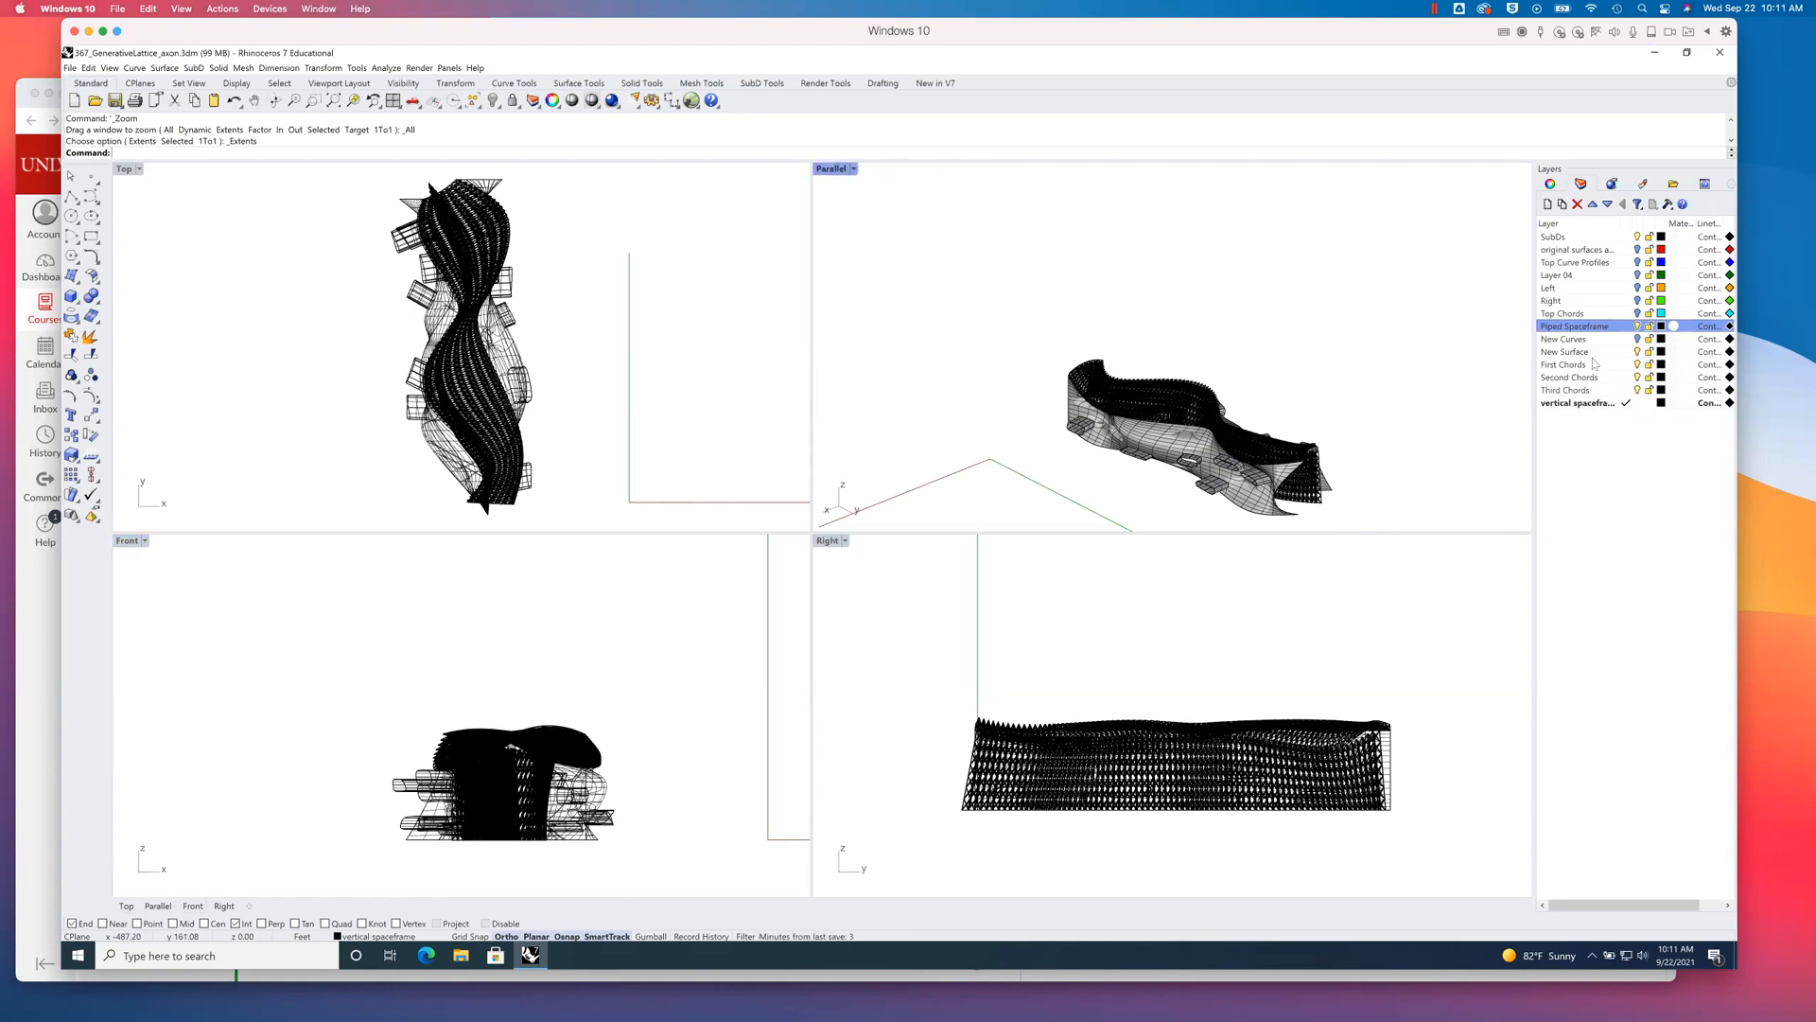
pyautogui.click(1640, 353)
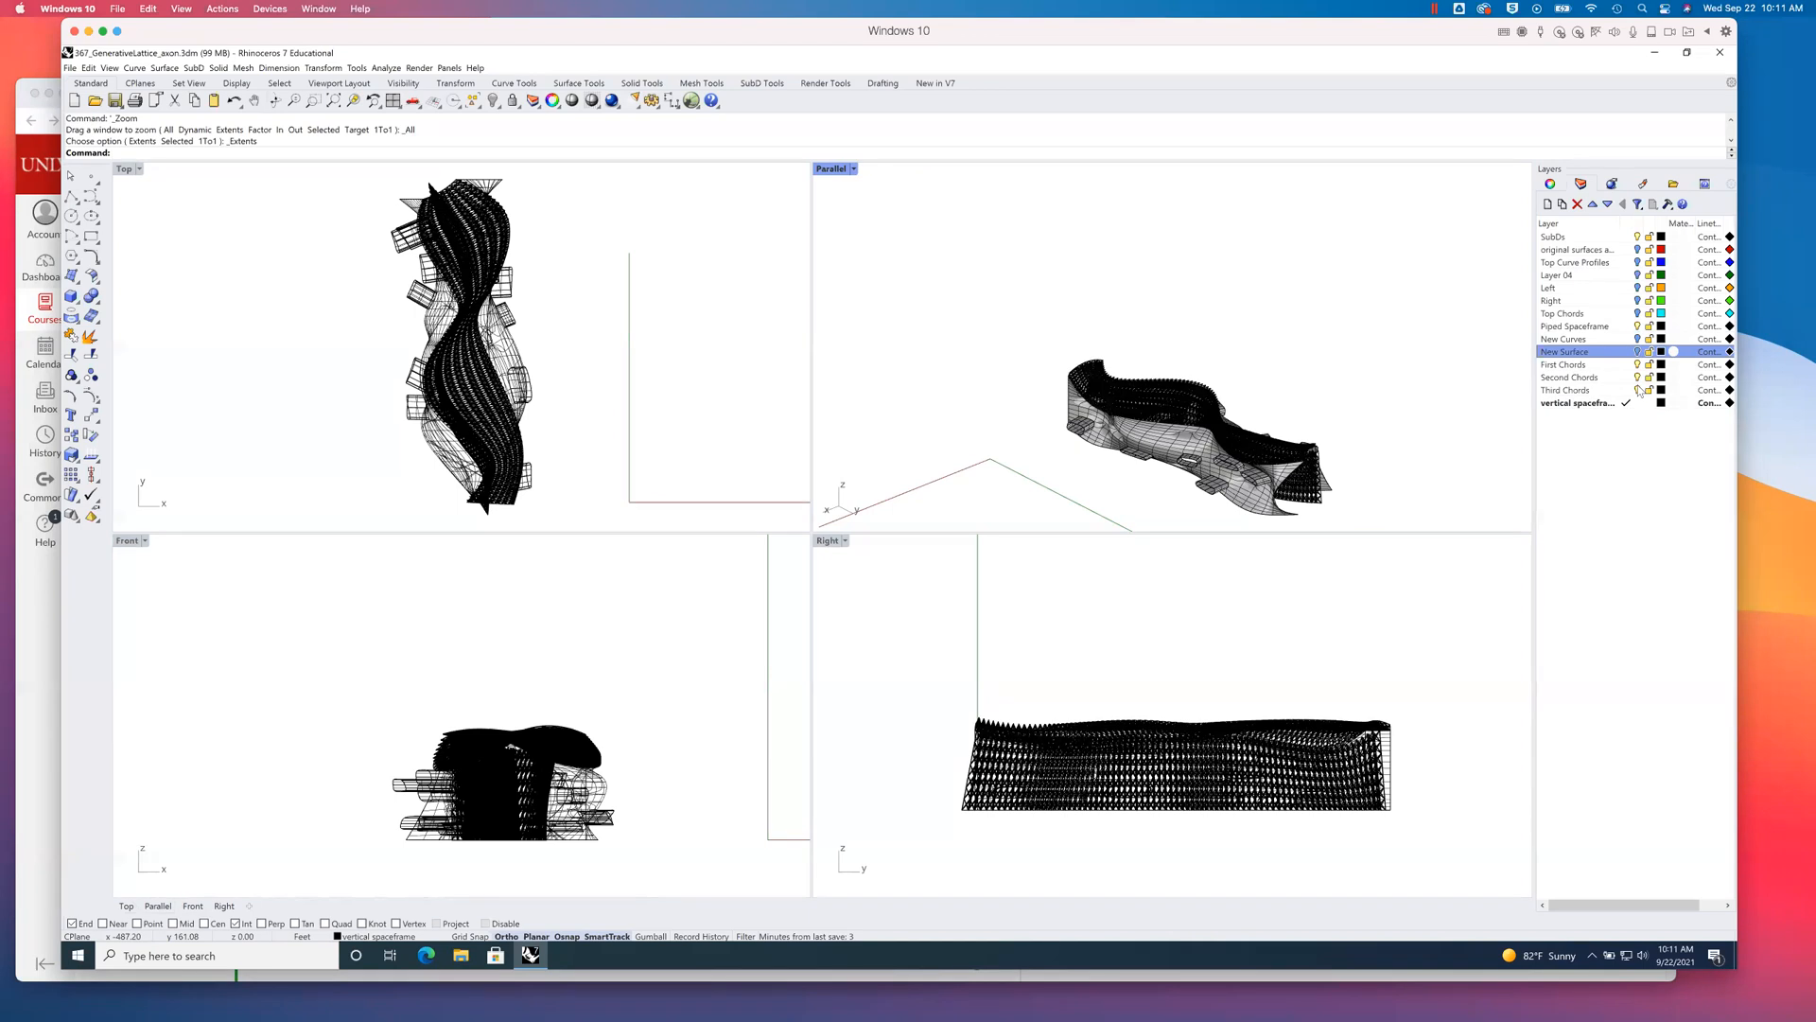
# - Turn off the visibility of the First Chords, Second Chords and Third Chords layers, and save the file
pyautogui.press('Down')
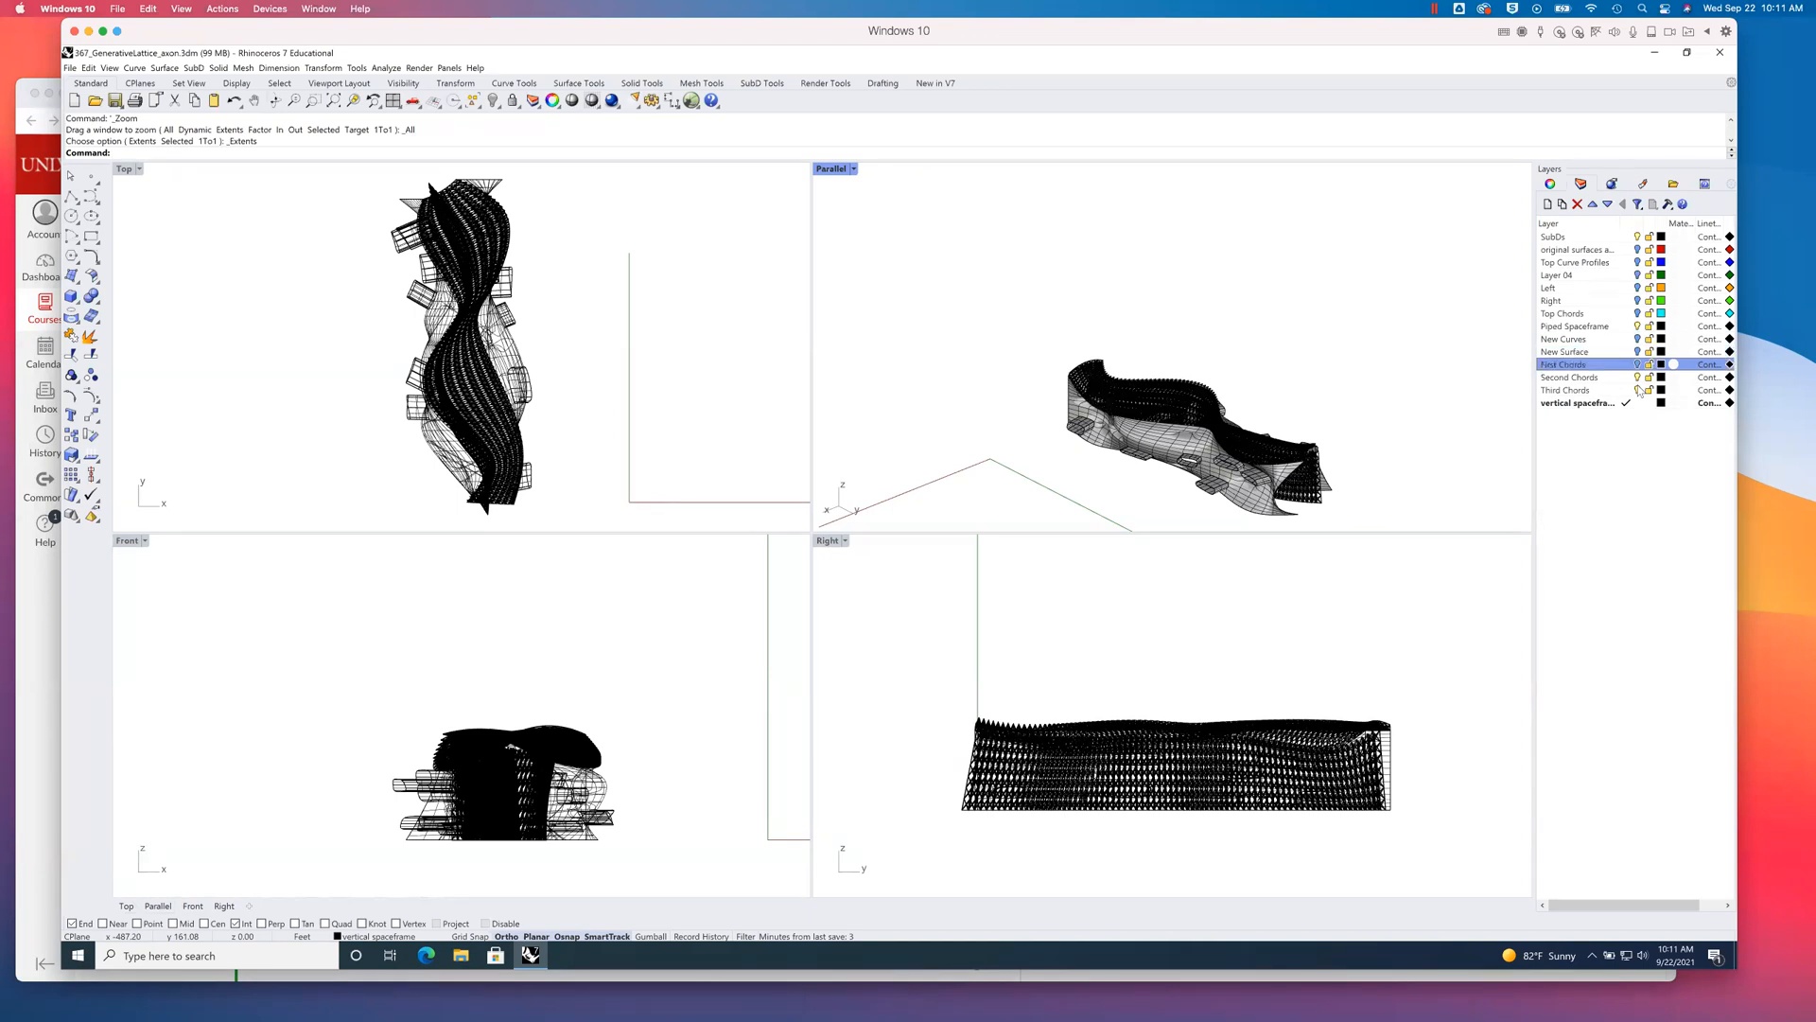
pyautogui.press('Down')
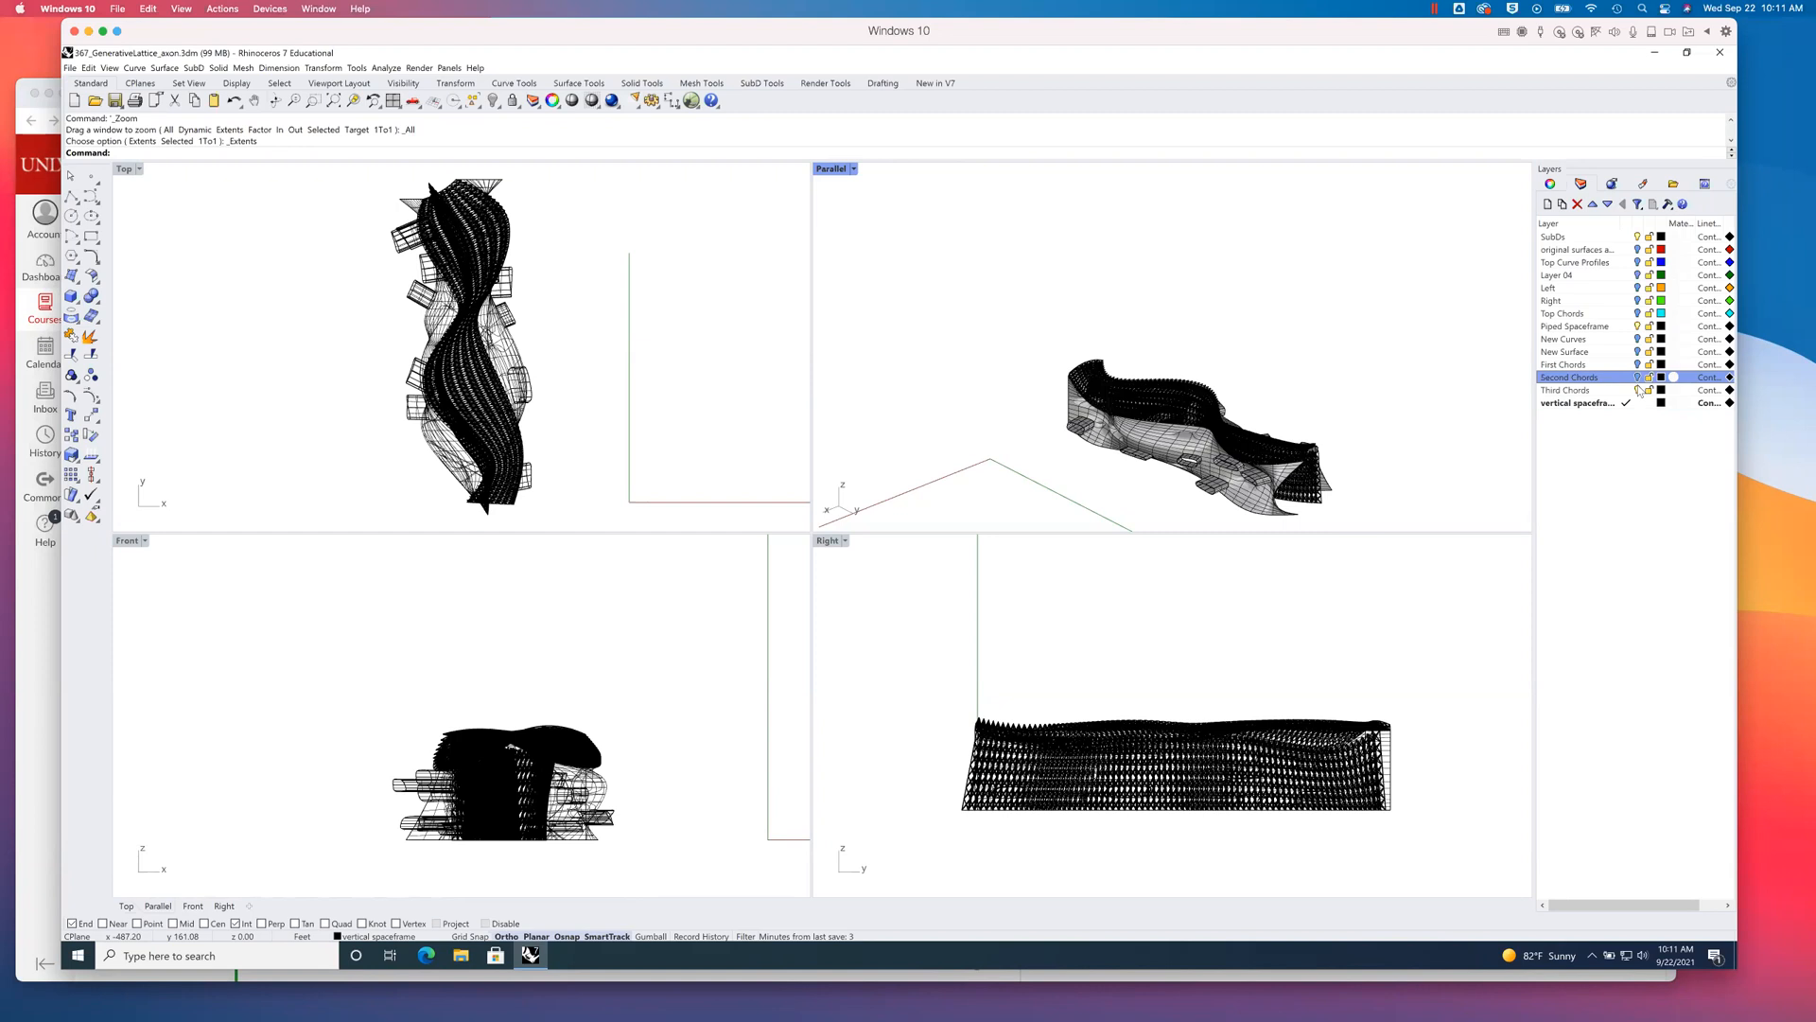
pyautogui.press('Down')
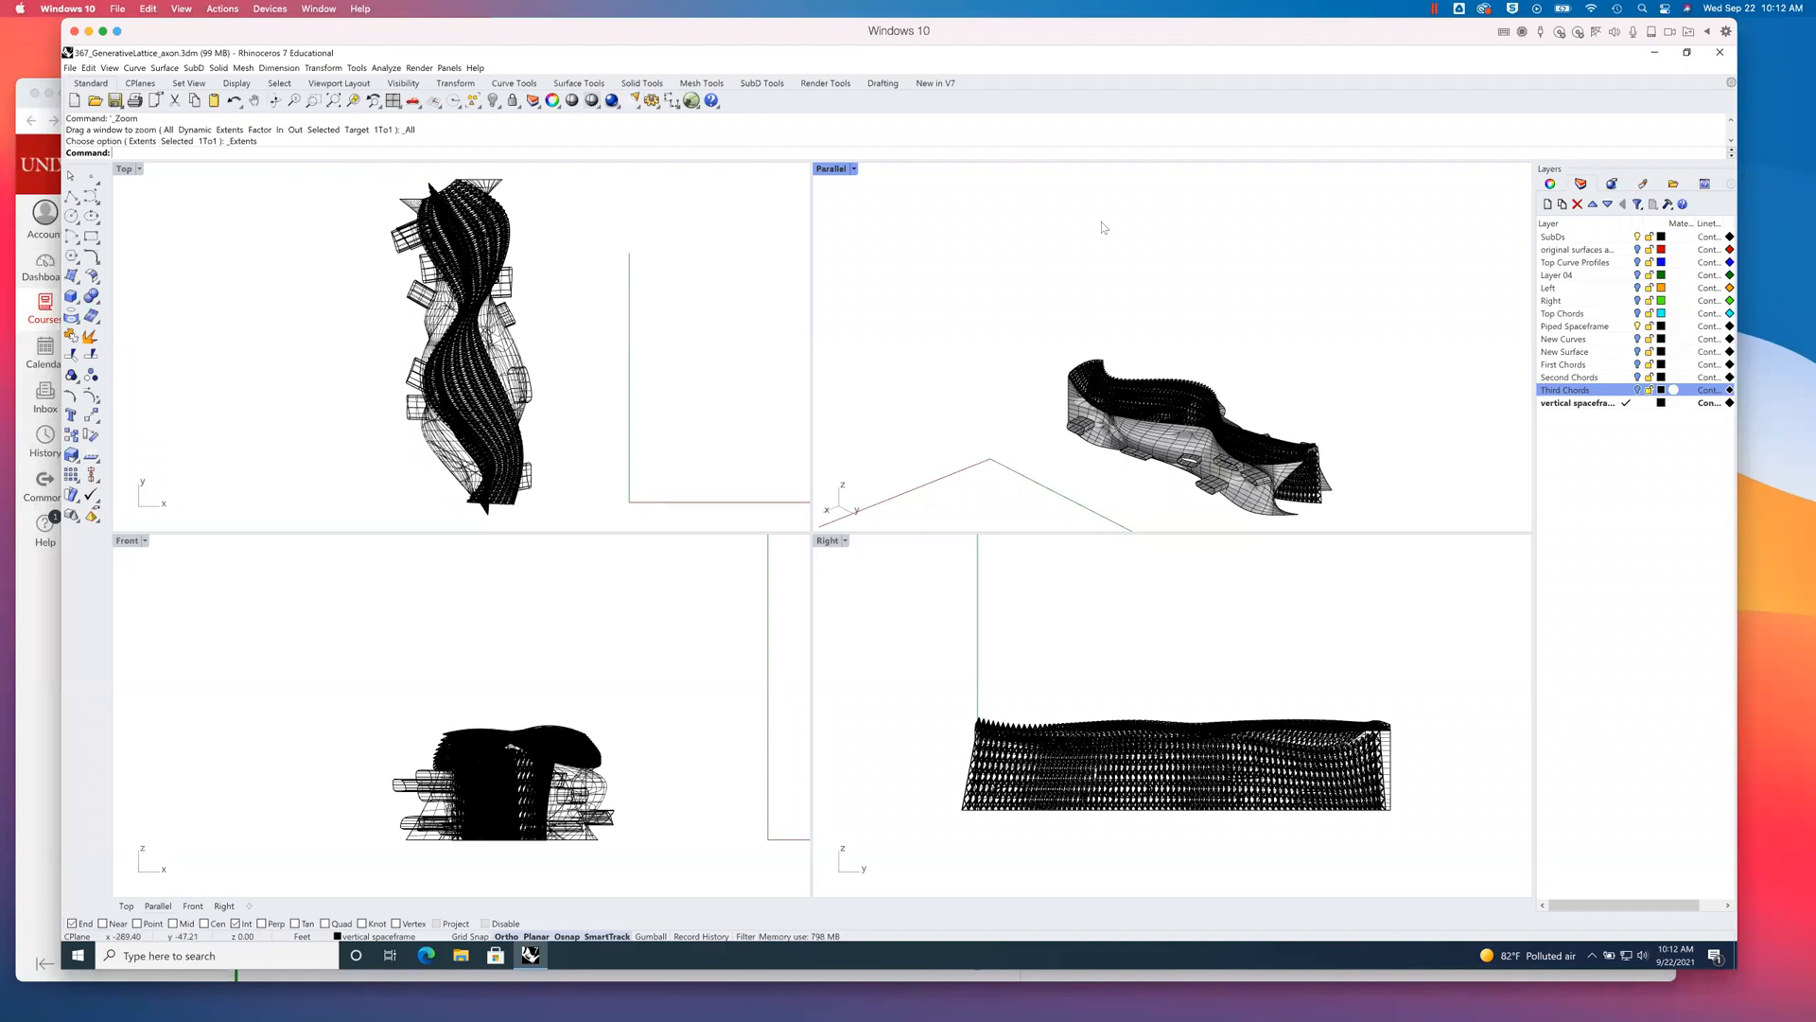
pyautogui.click(112, 99)
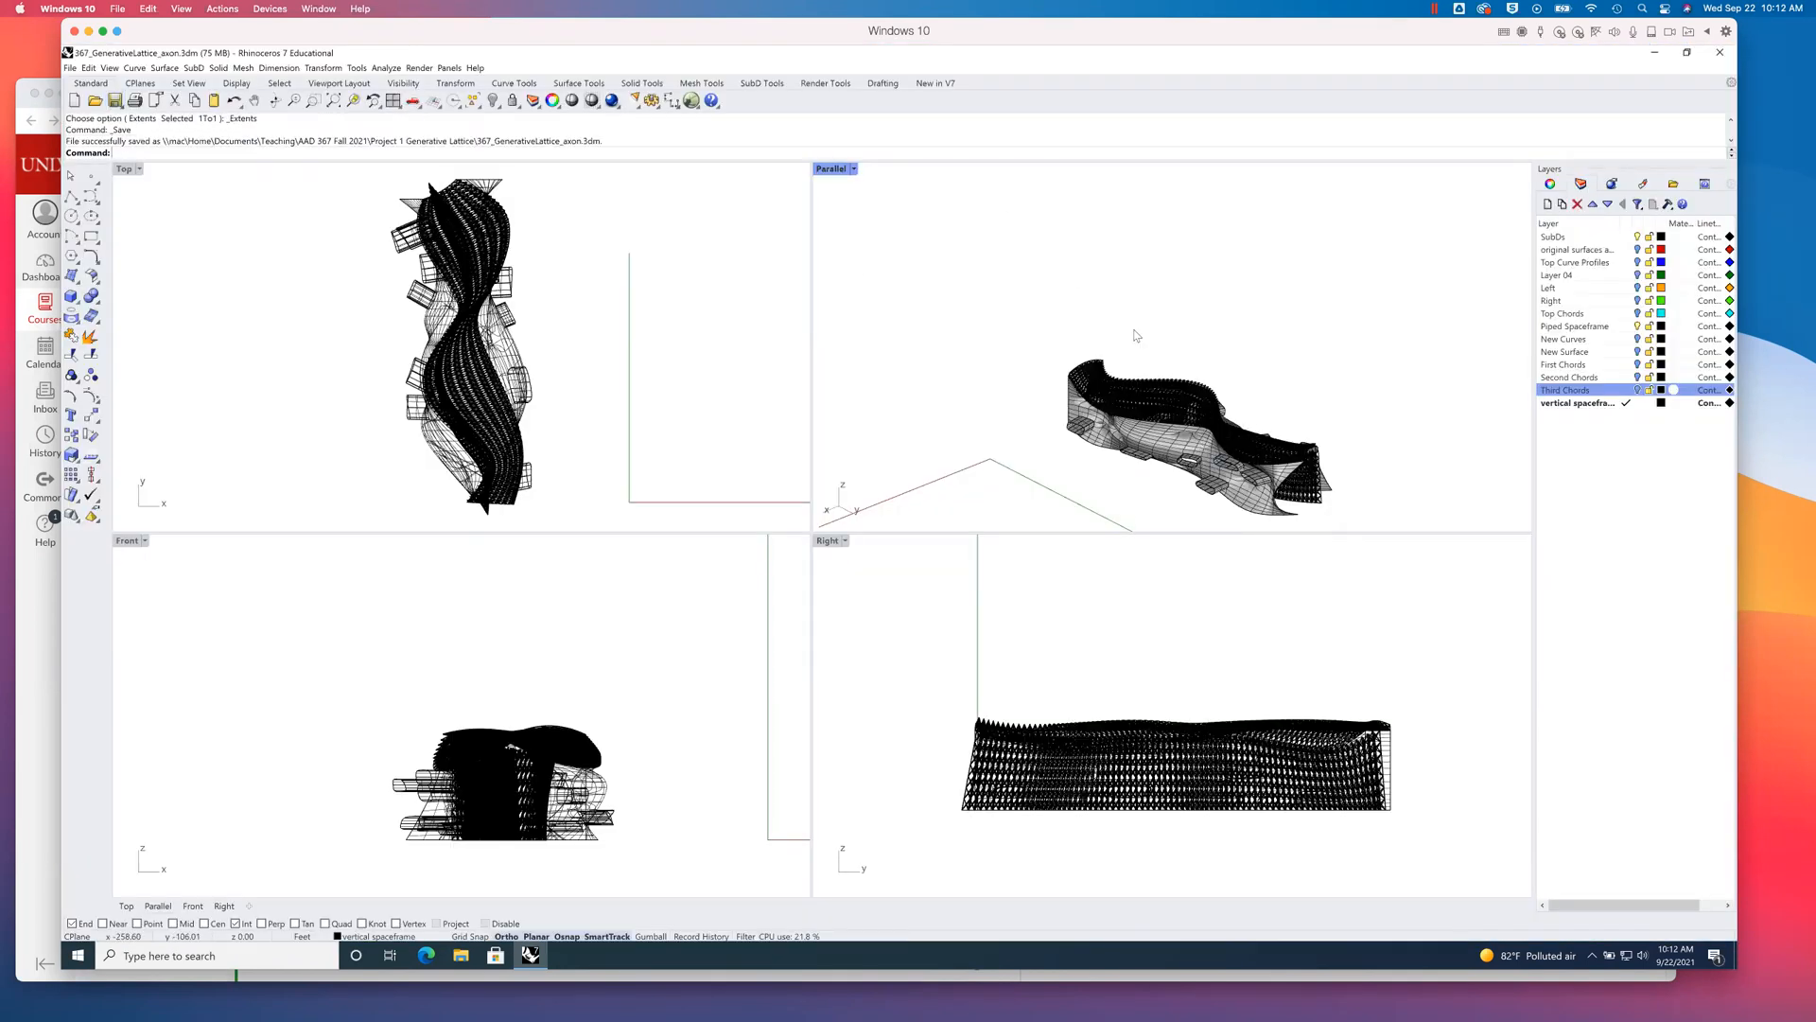
# - Select all objects on the Piped Spaceframe layer to check what it holds, then clear the selection
pyautogui.click(1577, 327)
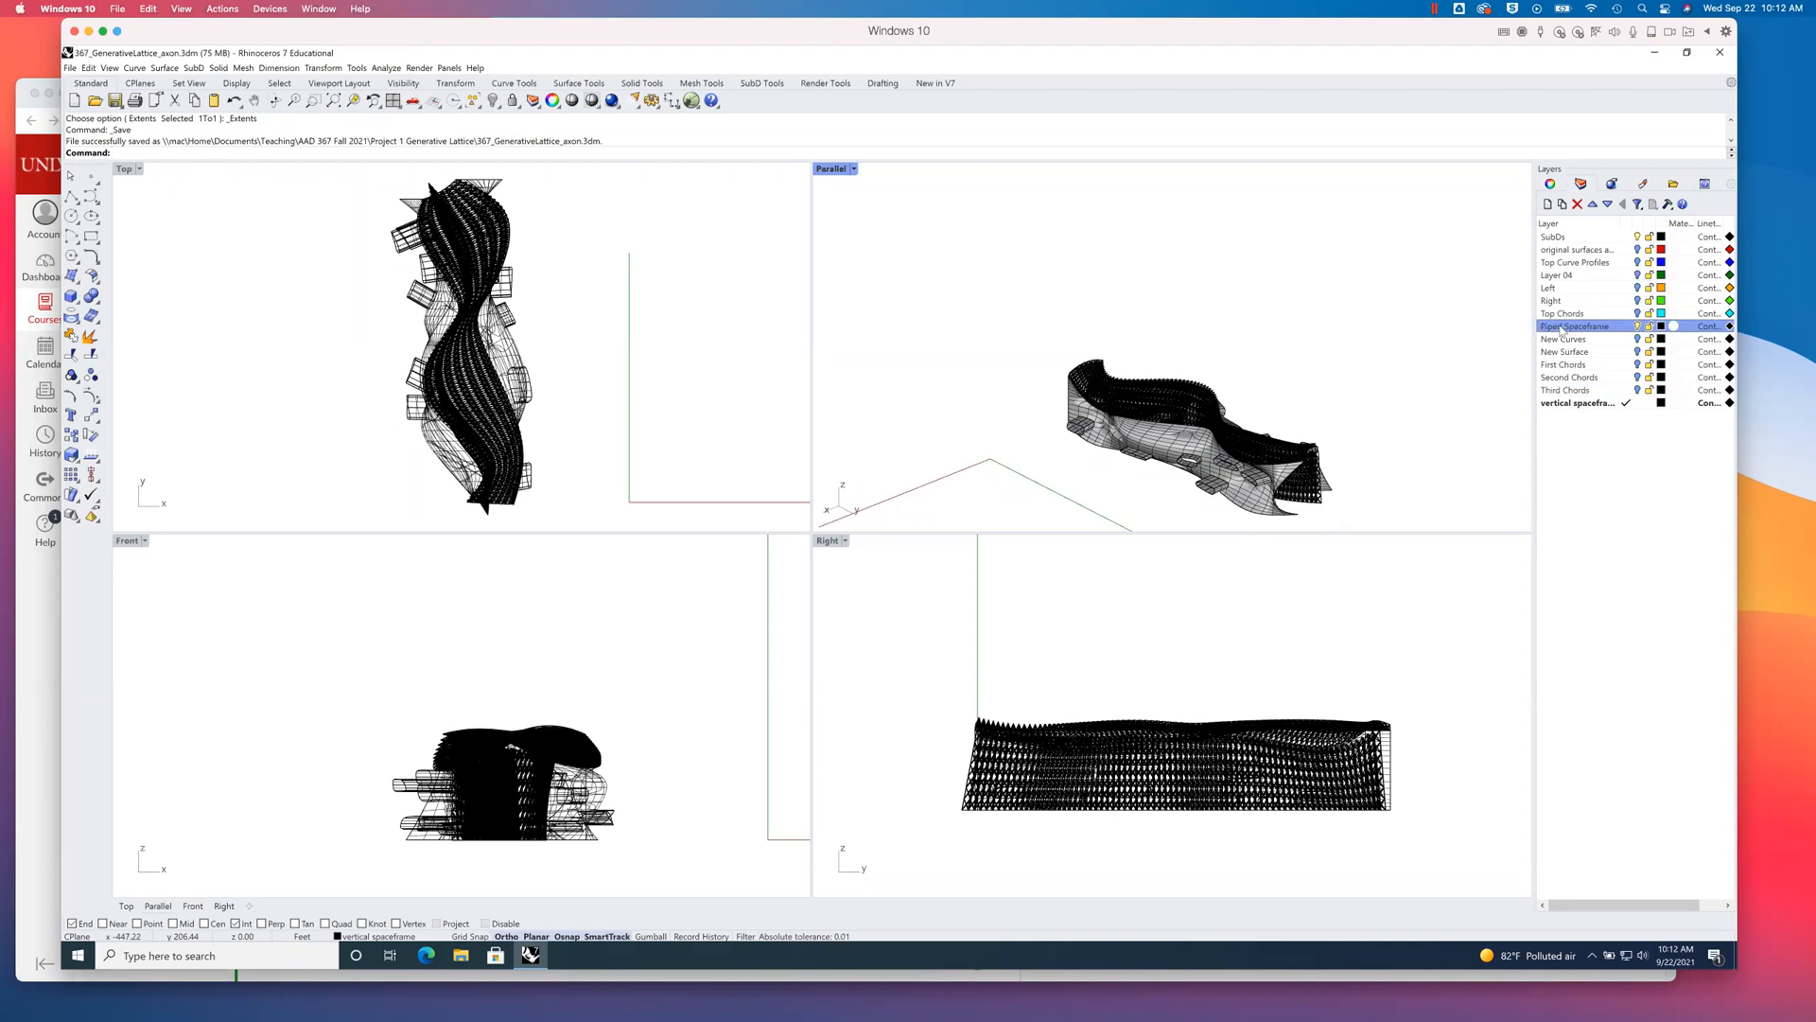
pyautogui.rightClick(1597, 332)
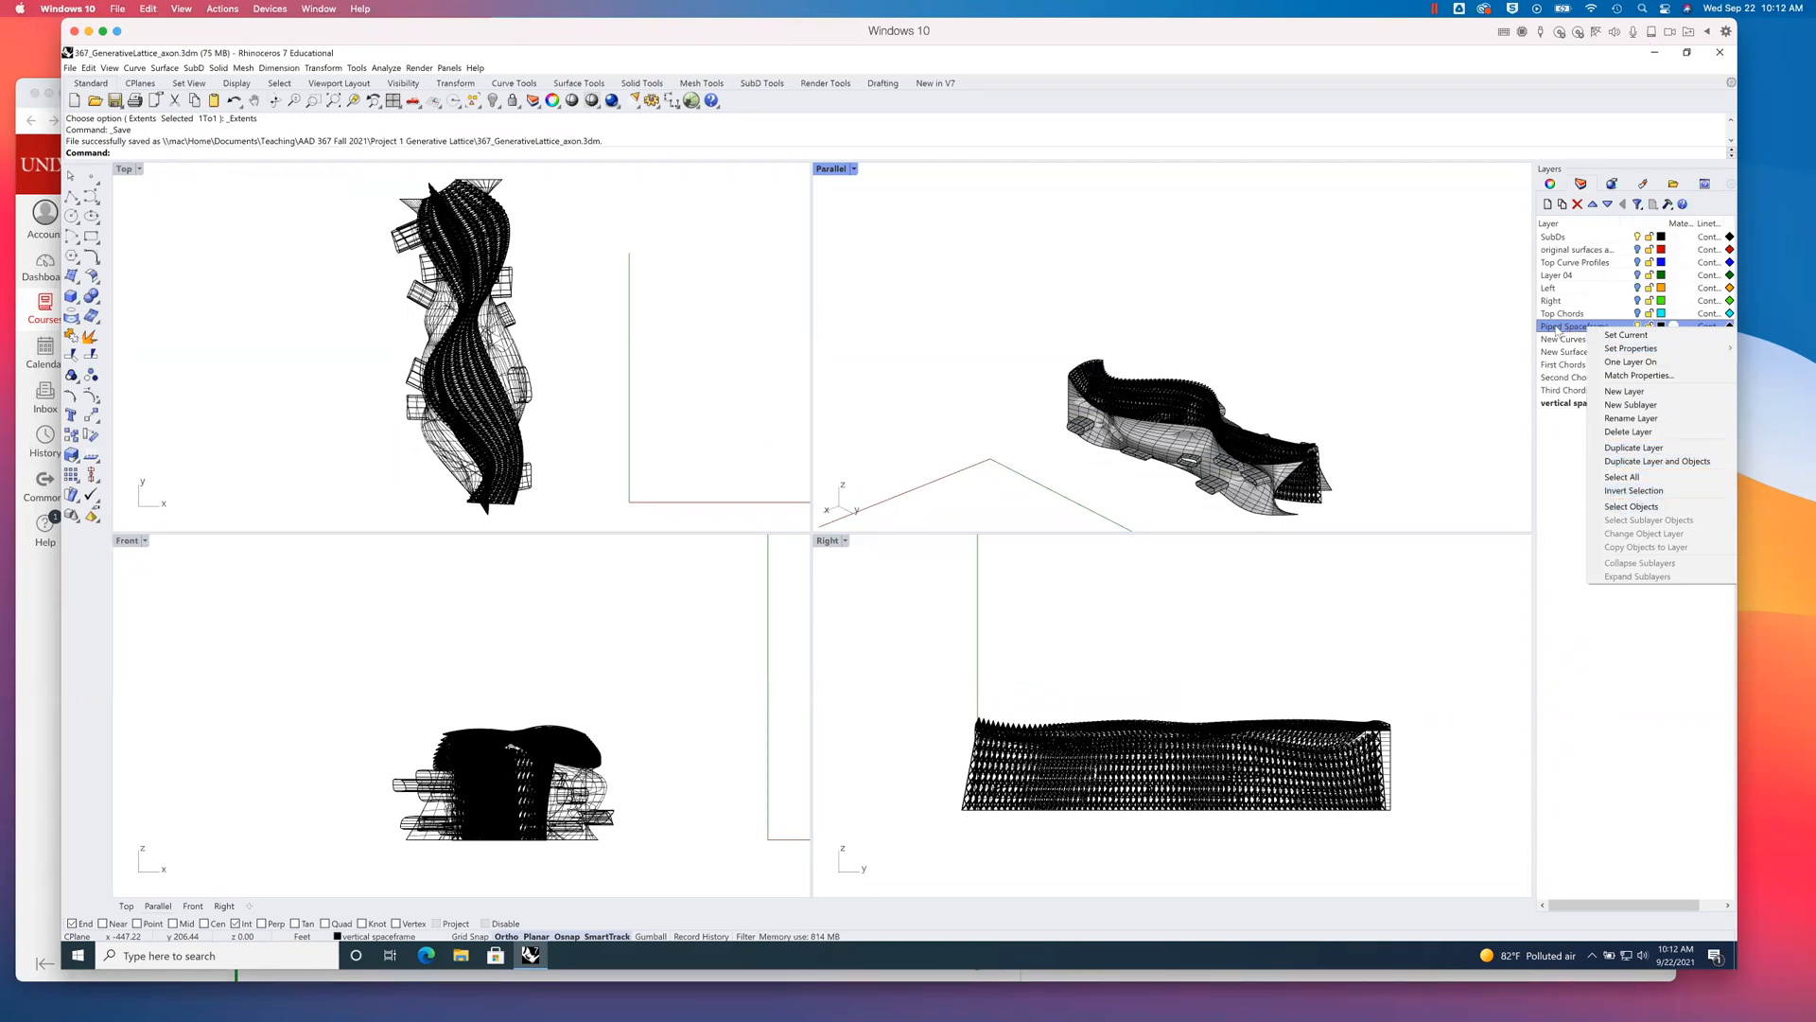
pyautogui.click(1631, 506)
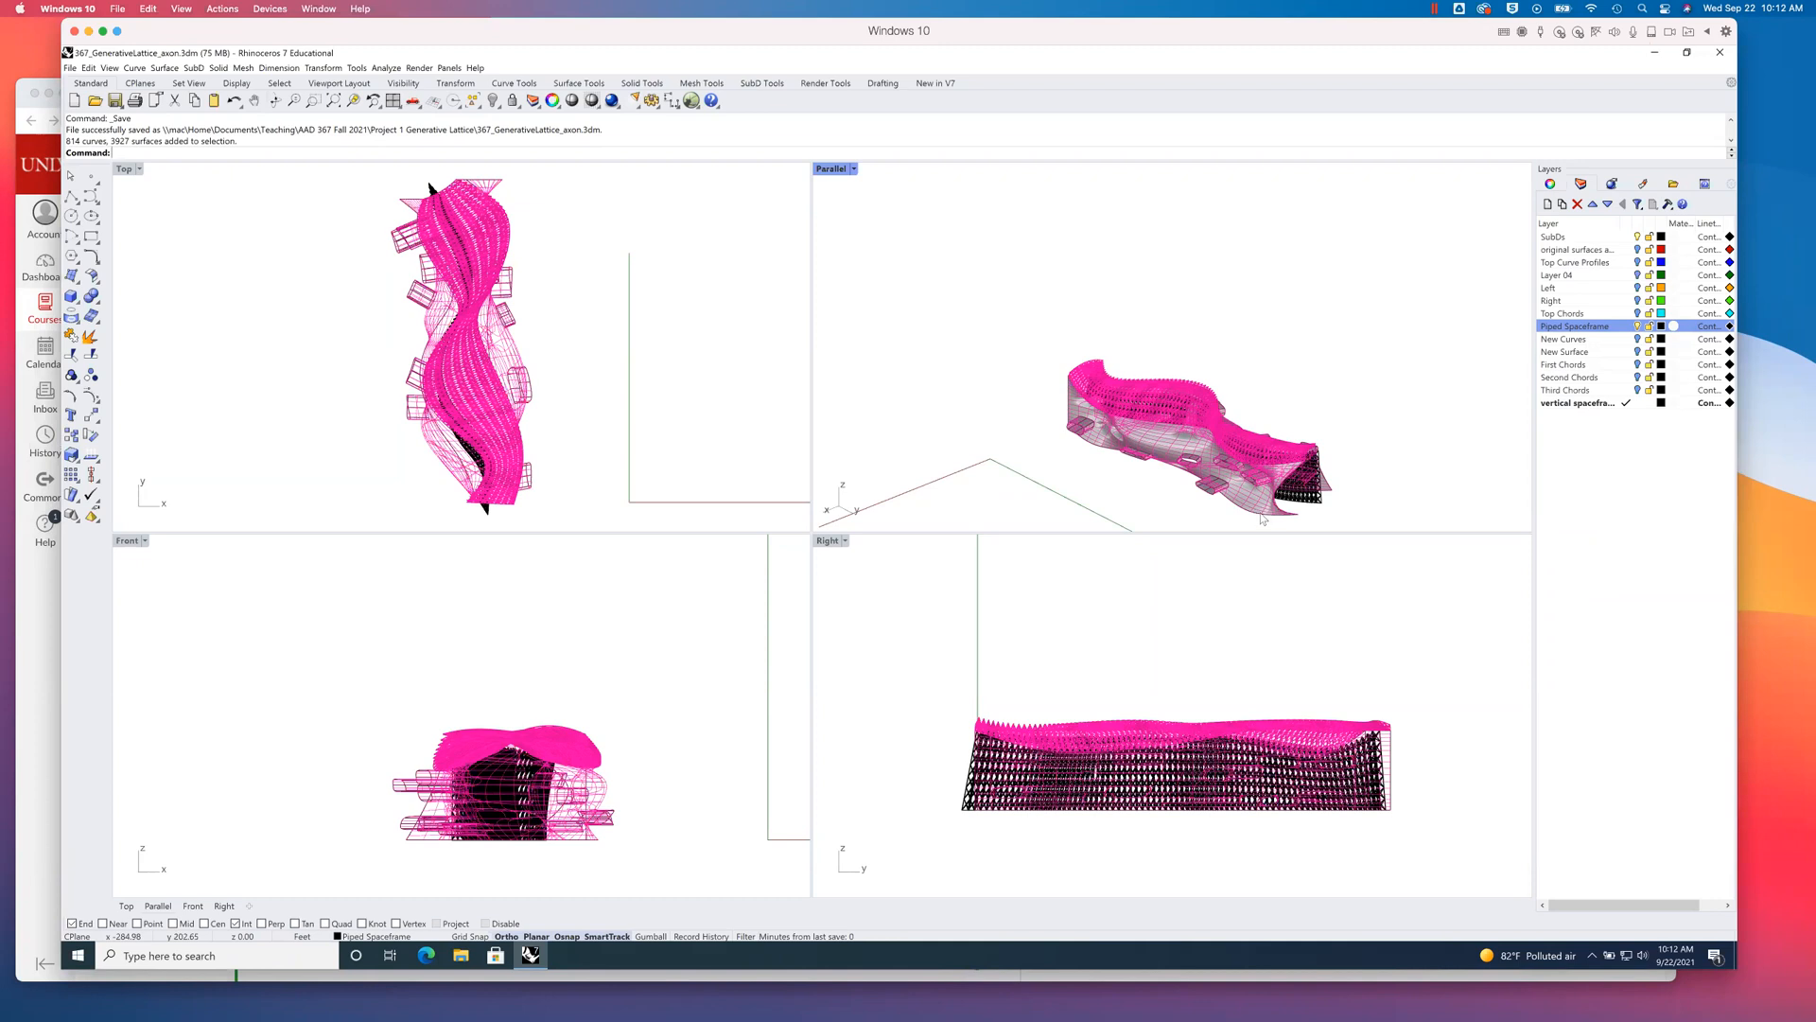
pyautogui.click(1382, 483)
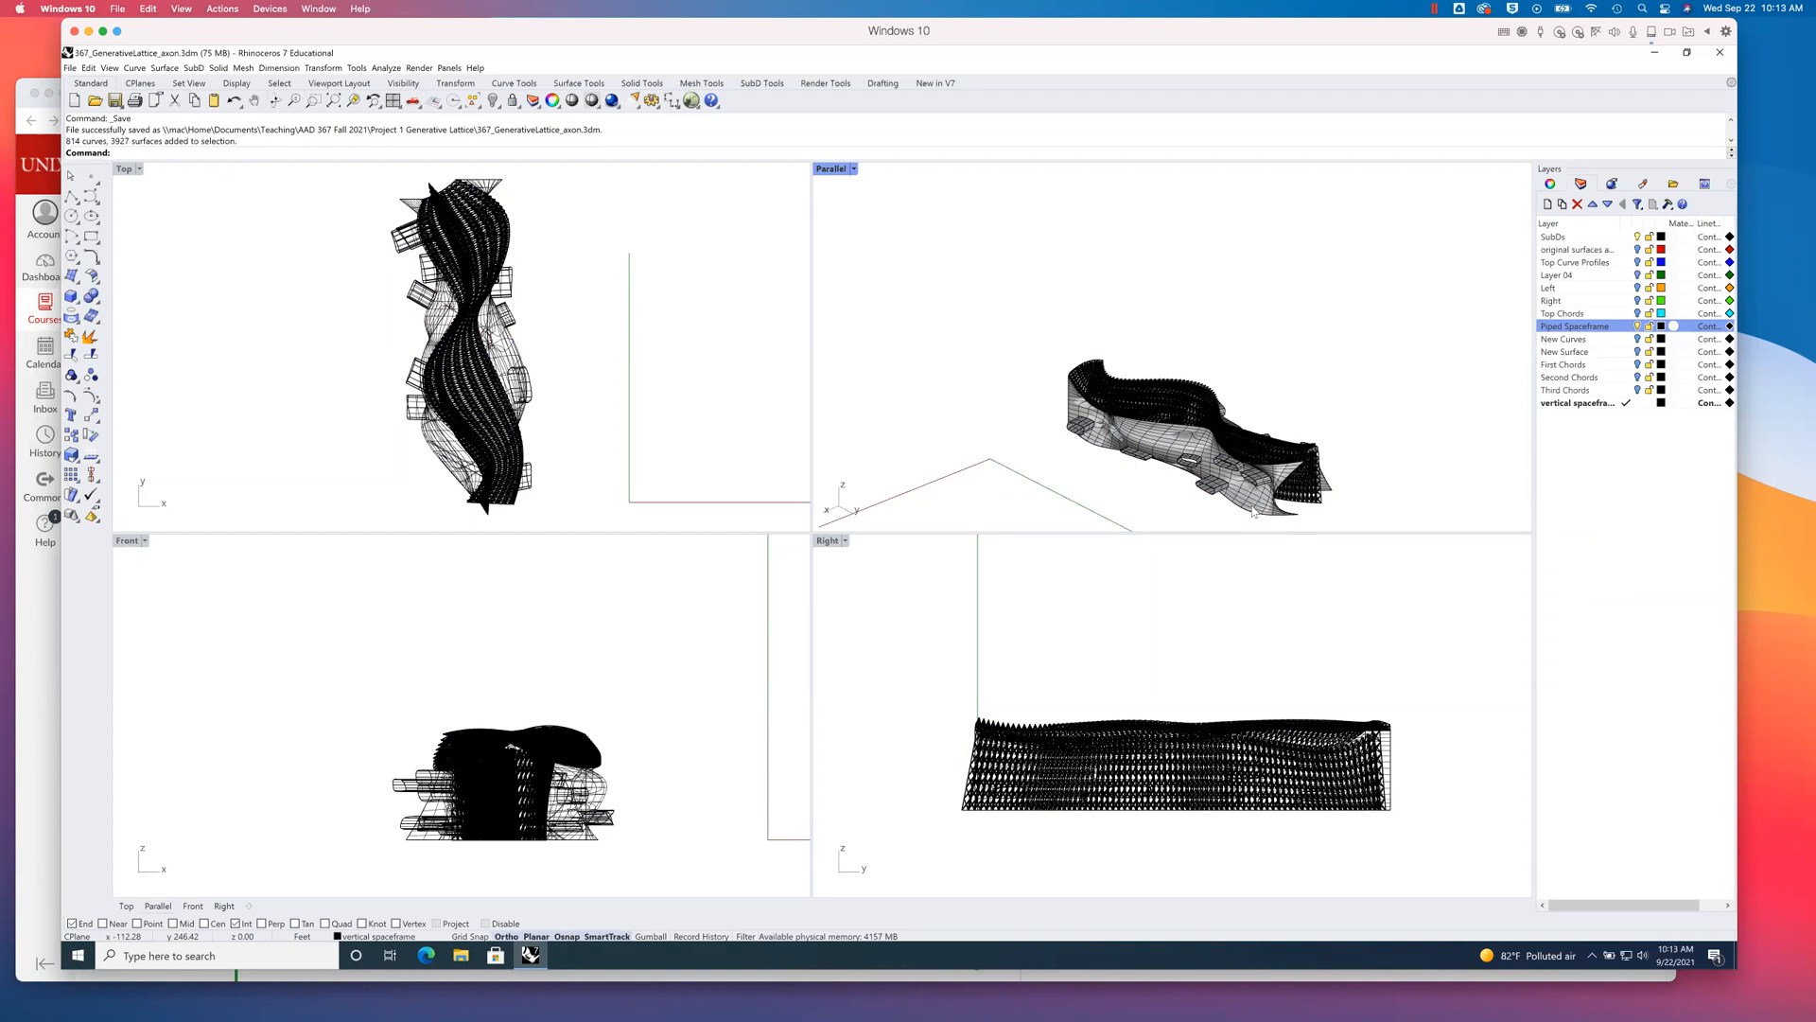
# - Pick the overlapping objects along the lower edge of the model in the Parallel viewport to check their object types
pyautogui.click(1255, 521)
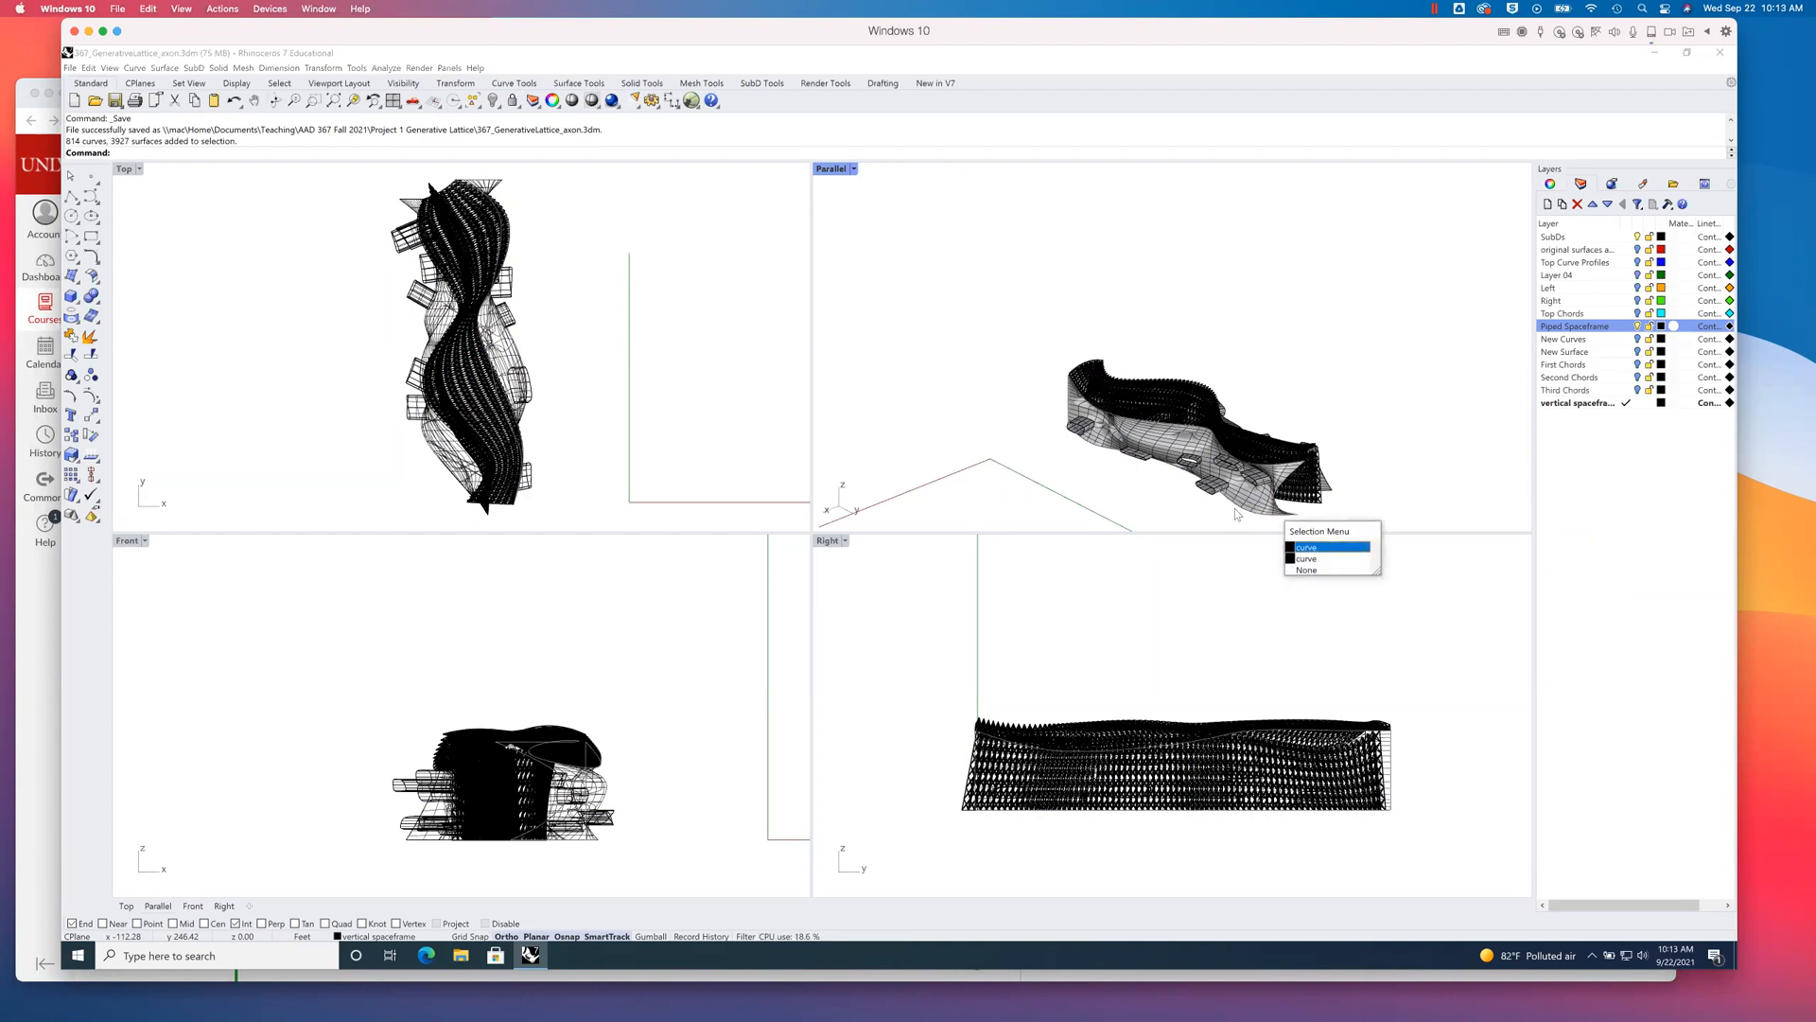
pyautogui.click(1307, 570)
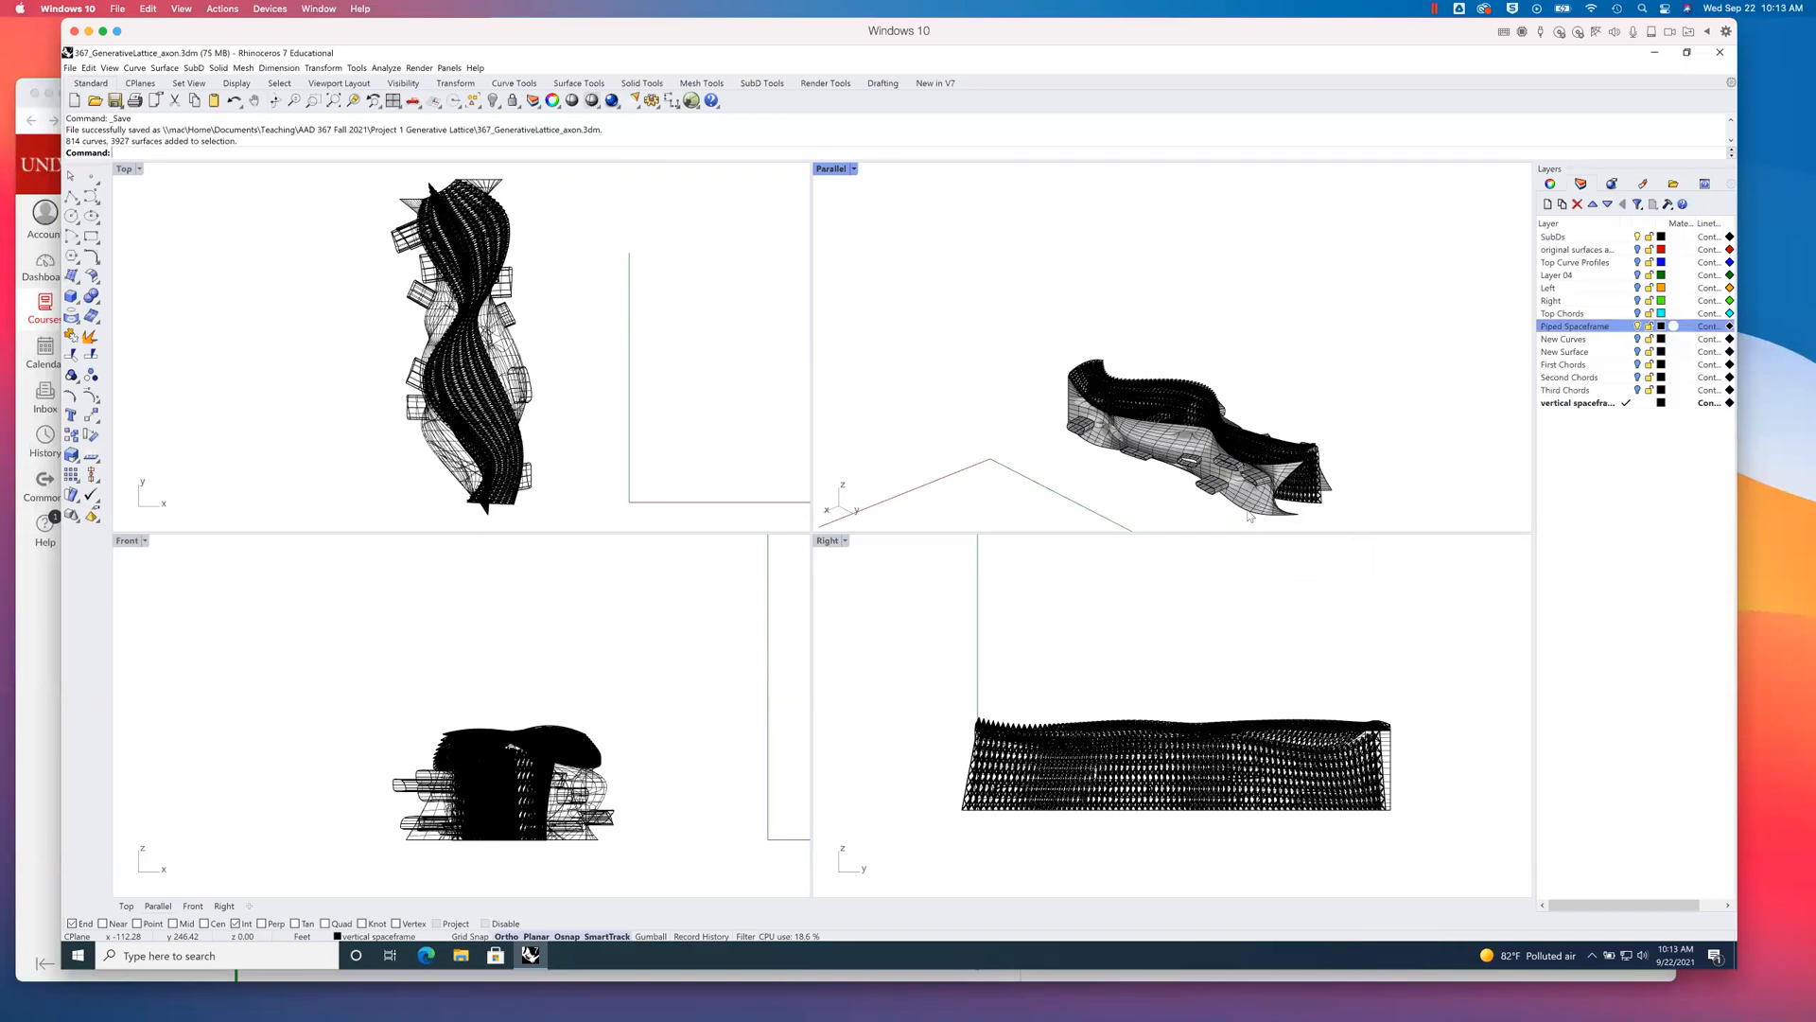
pyautogui.click(1250, 516)
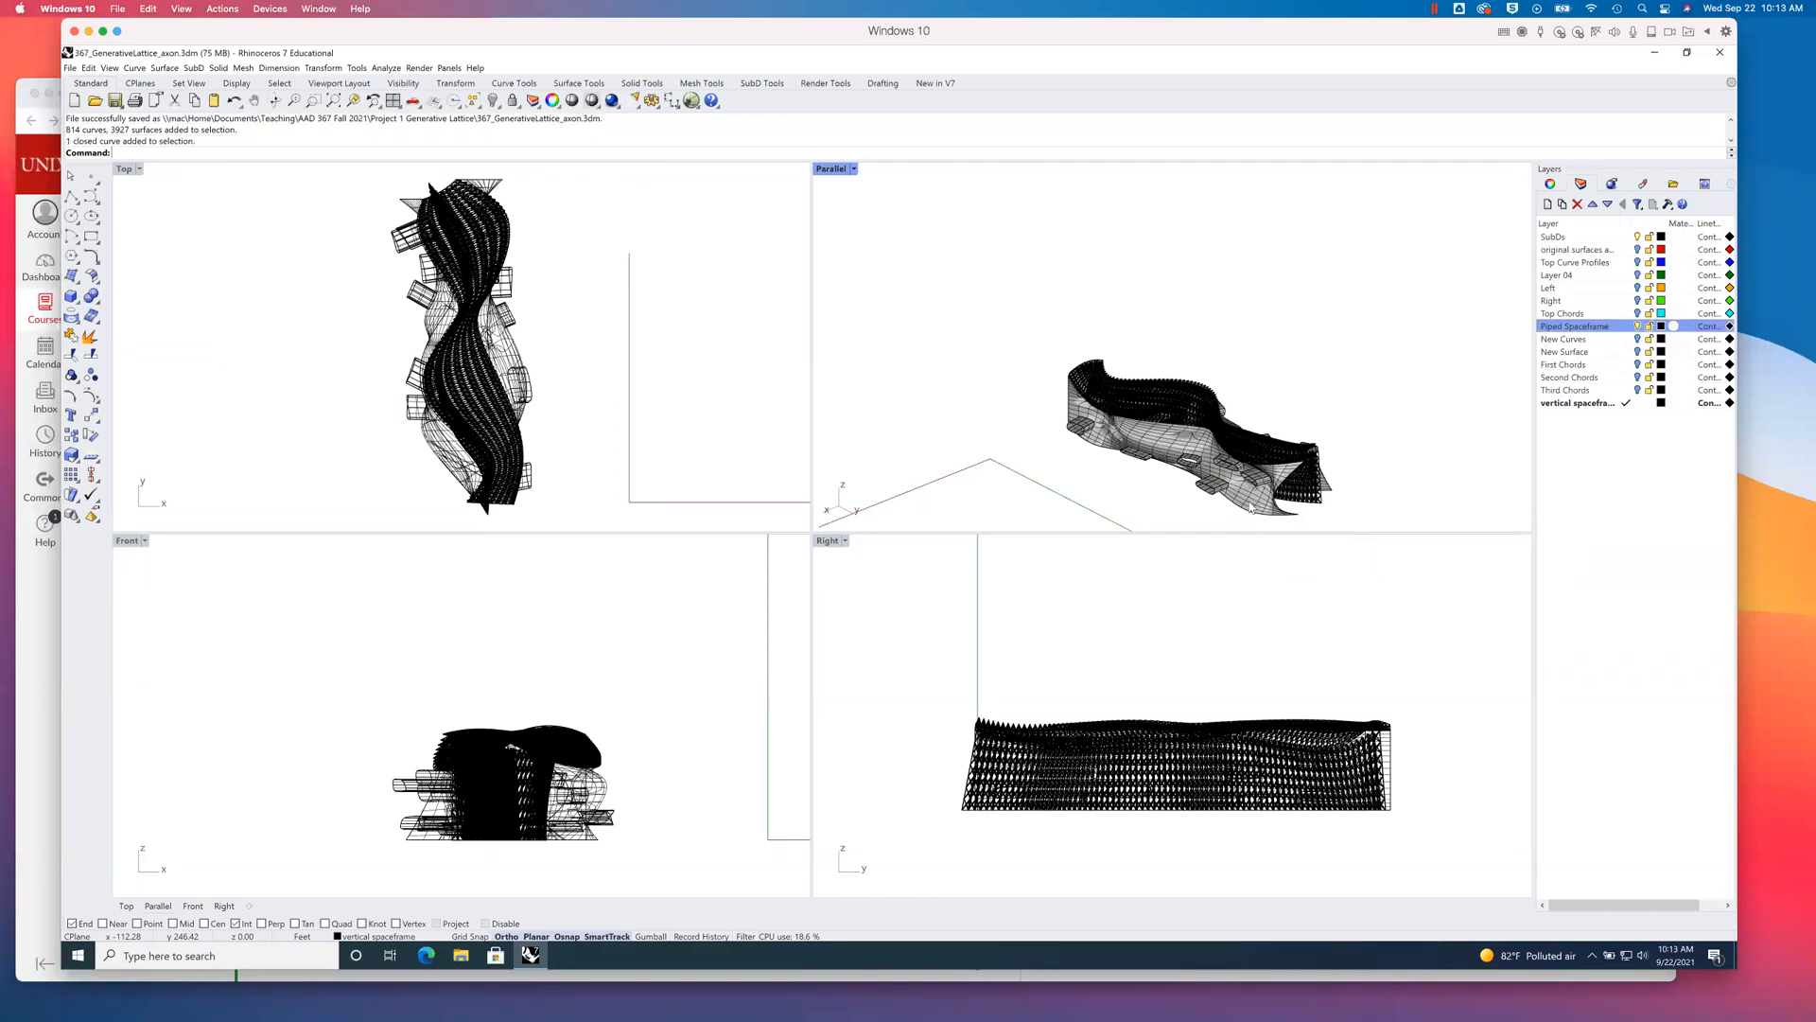
pyautogui.click(1265, 515)
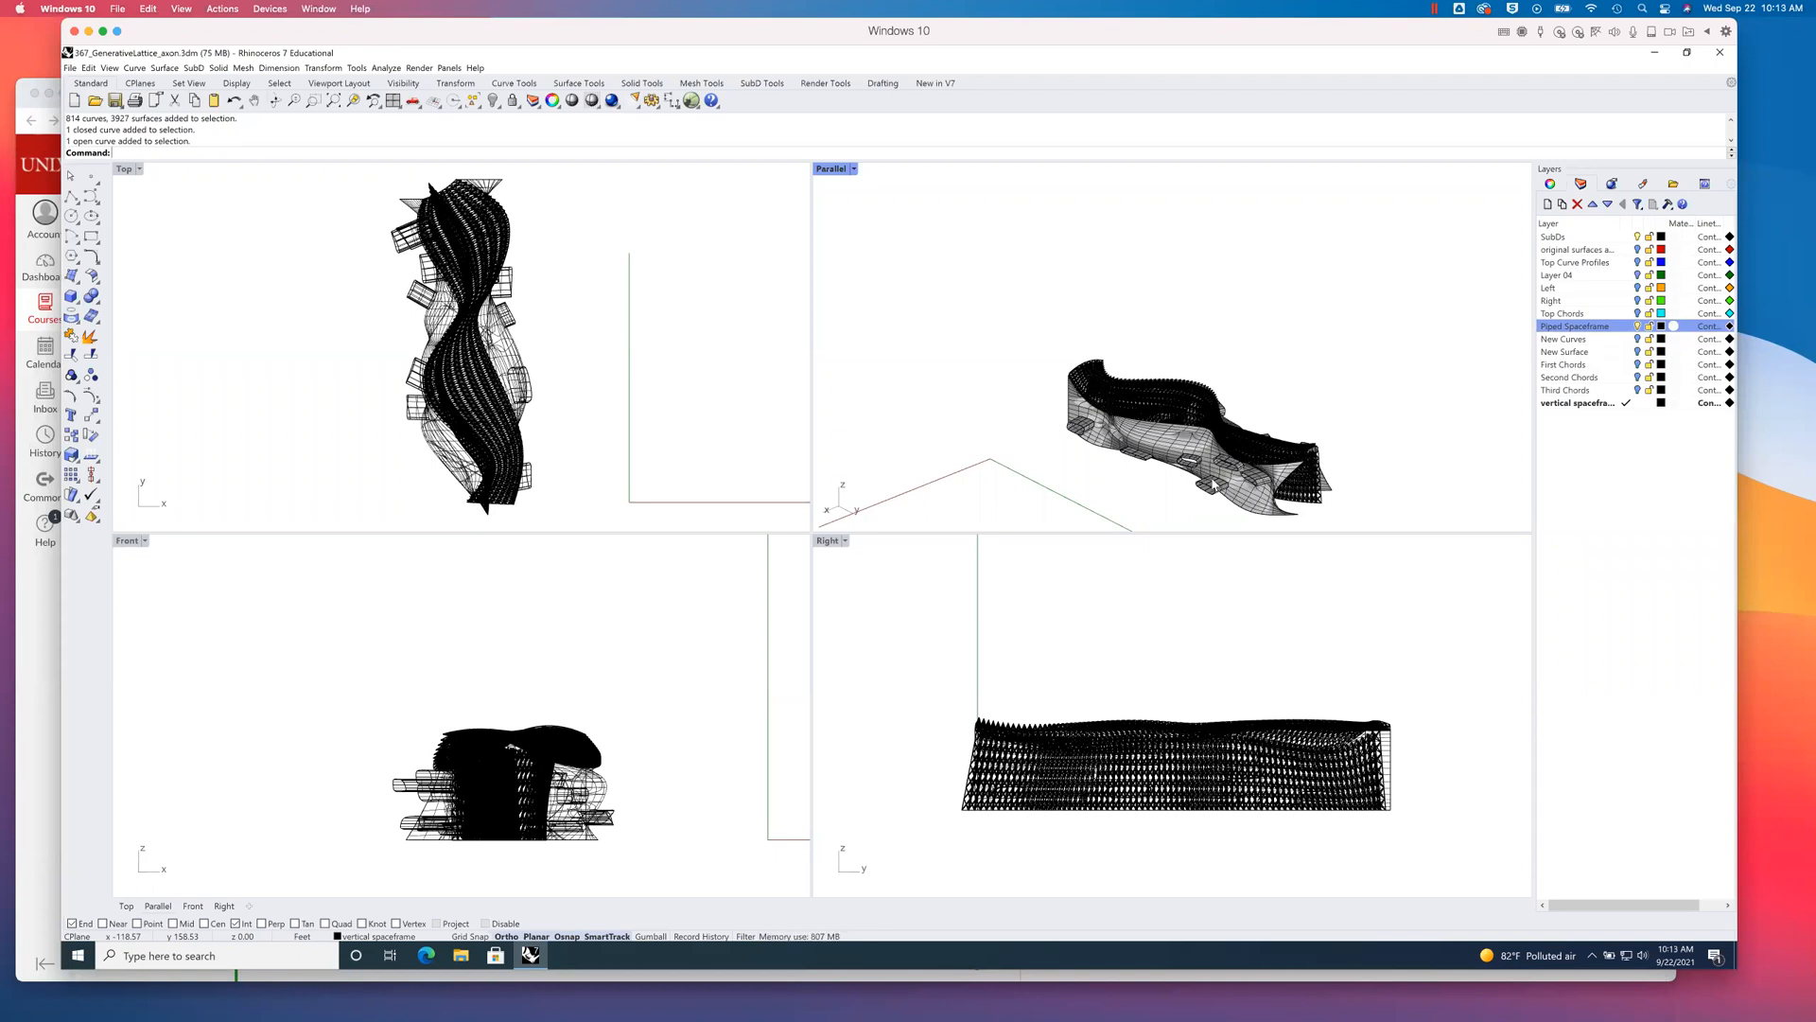
# - Select all visible curves with SelCrv and delete them
pyautogui.write('el')
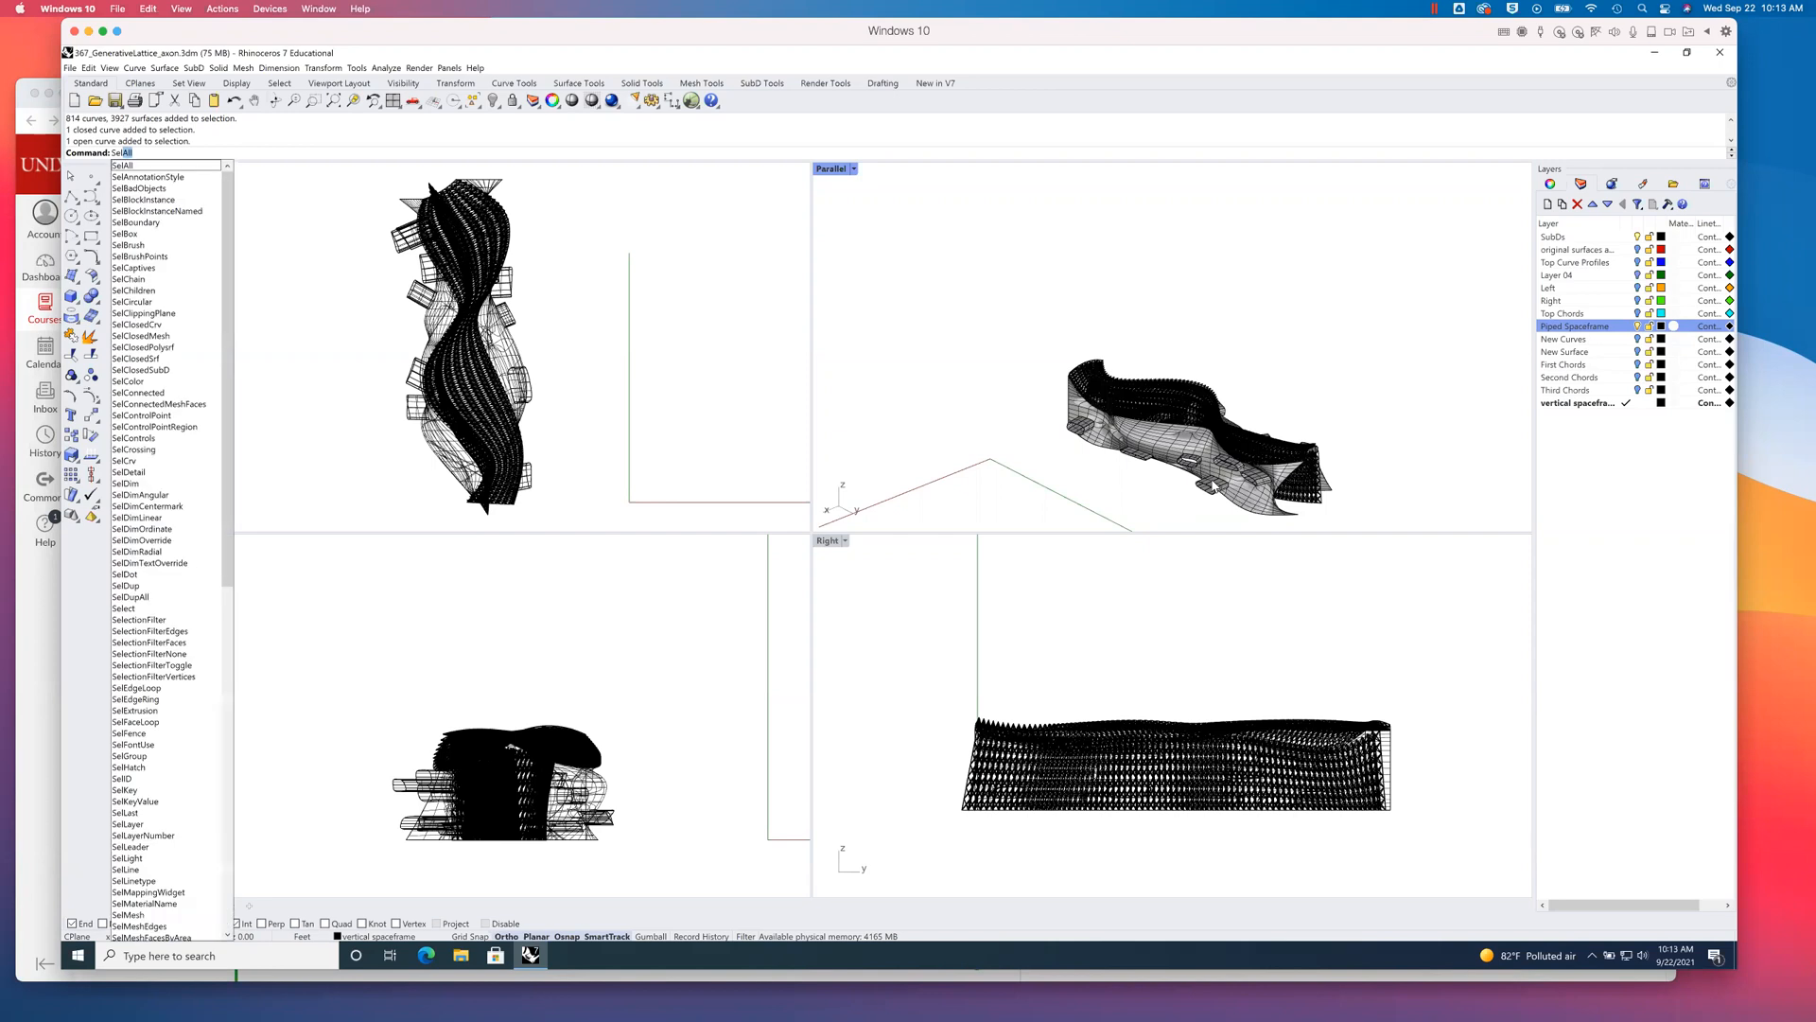
pyautogui.write('Crv')
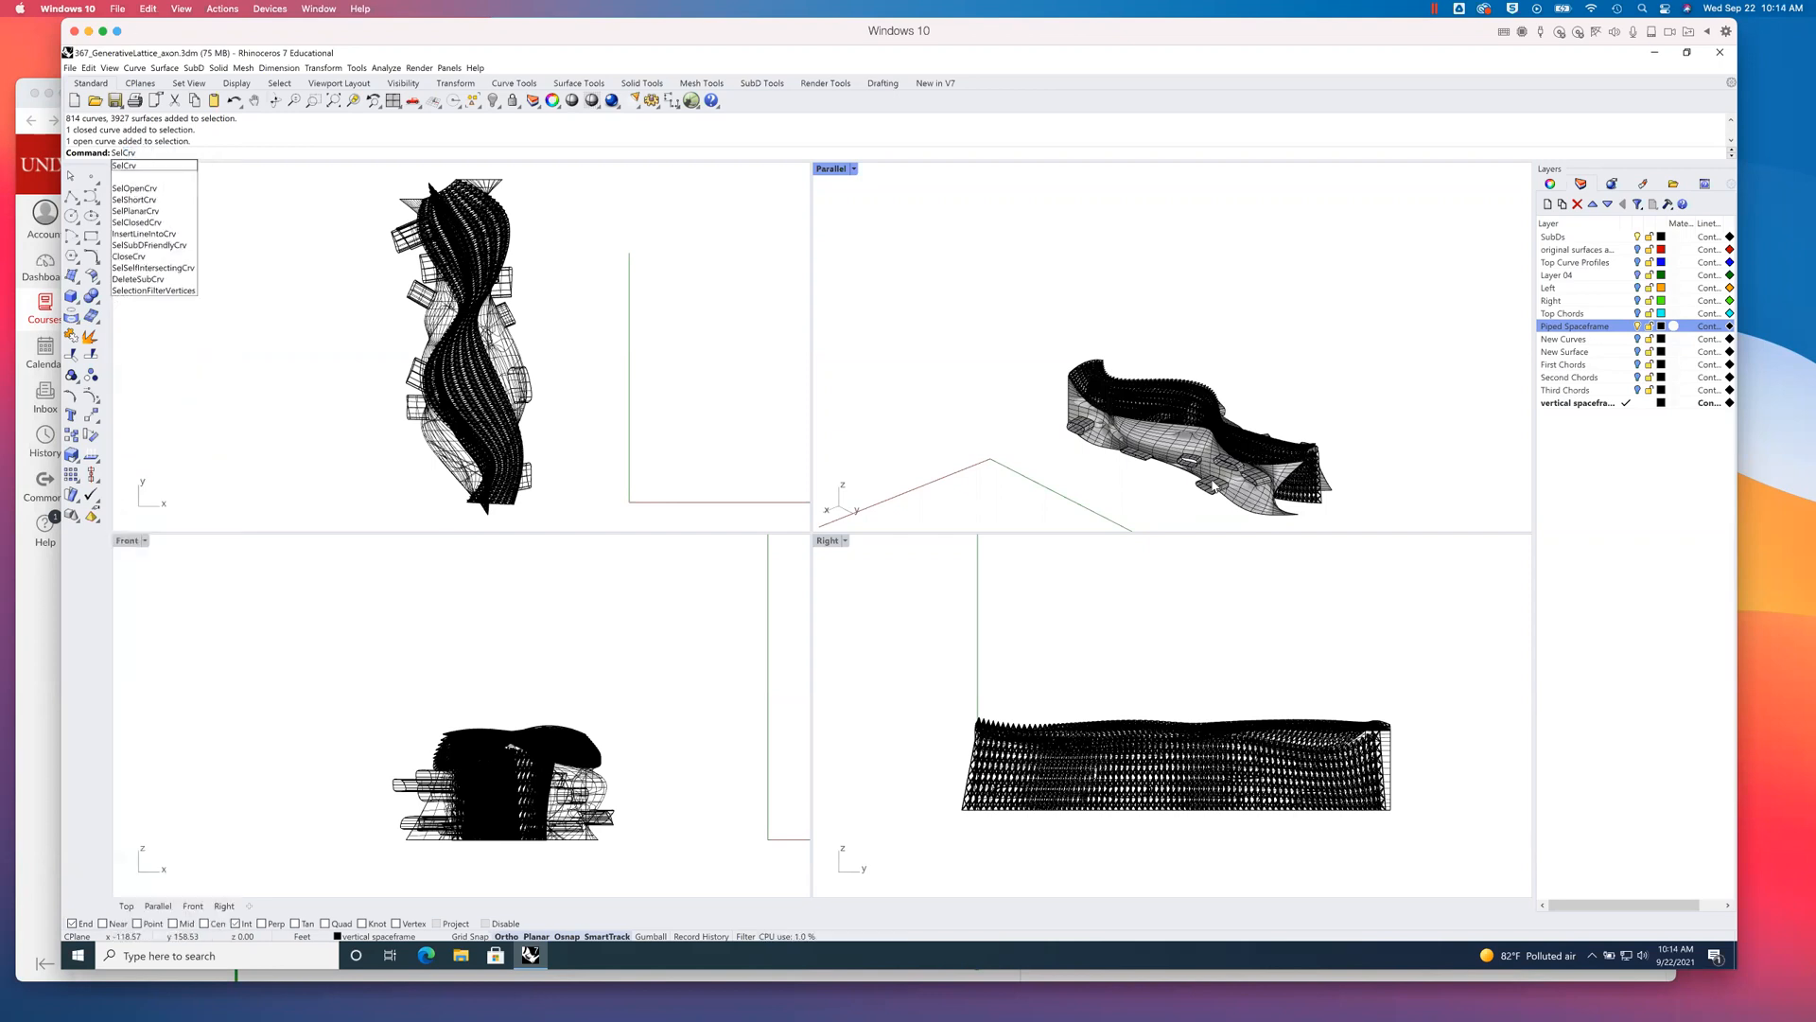
pyautogui.press('Return')
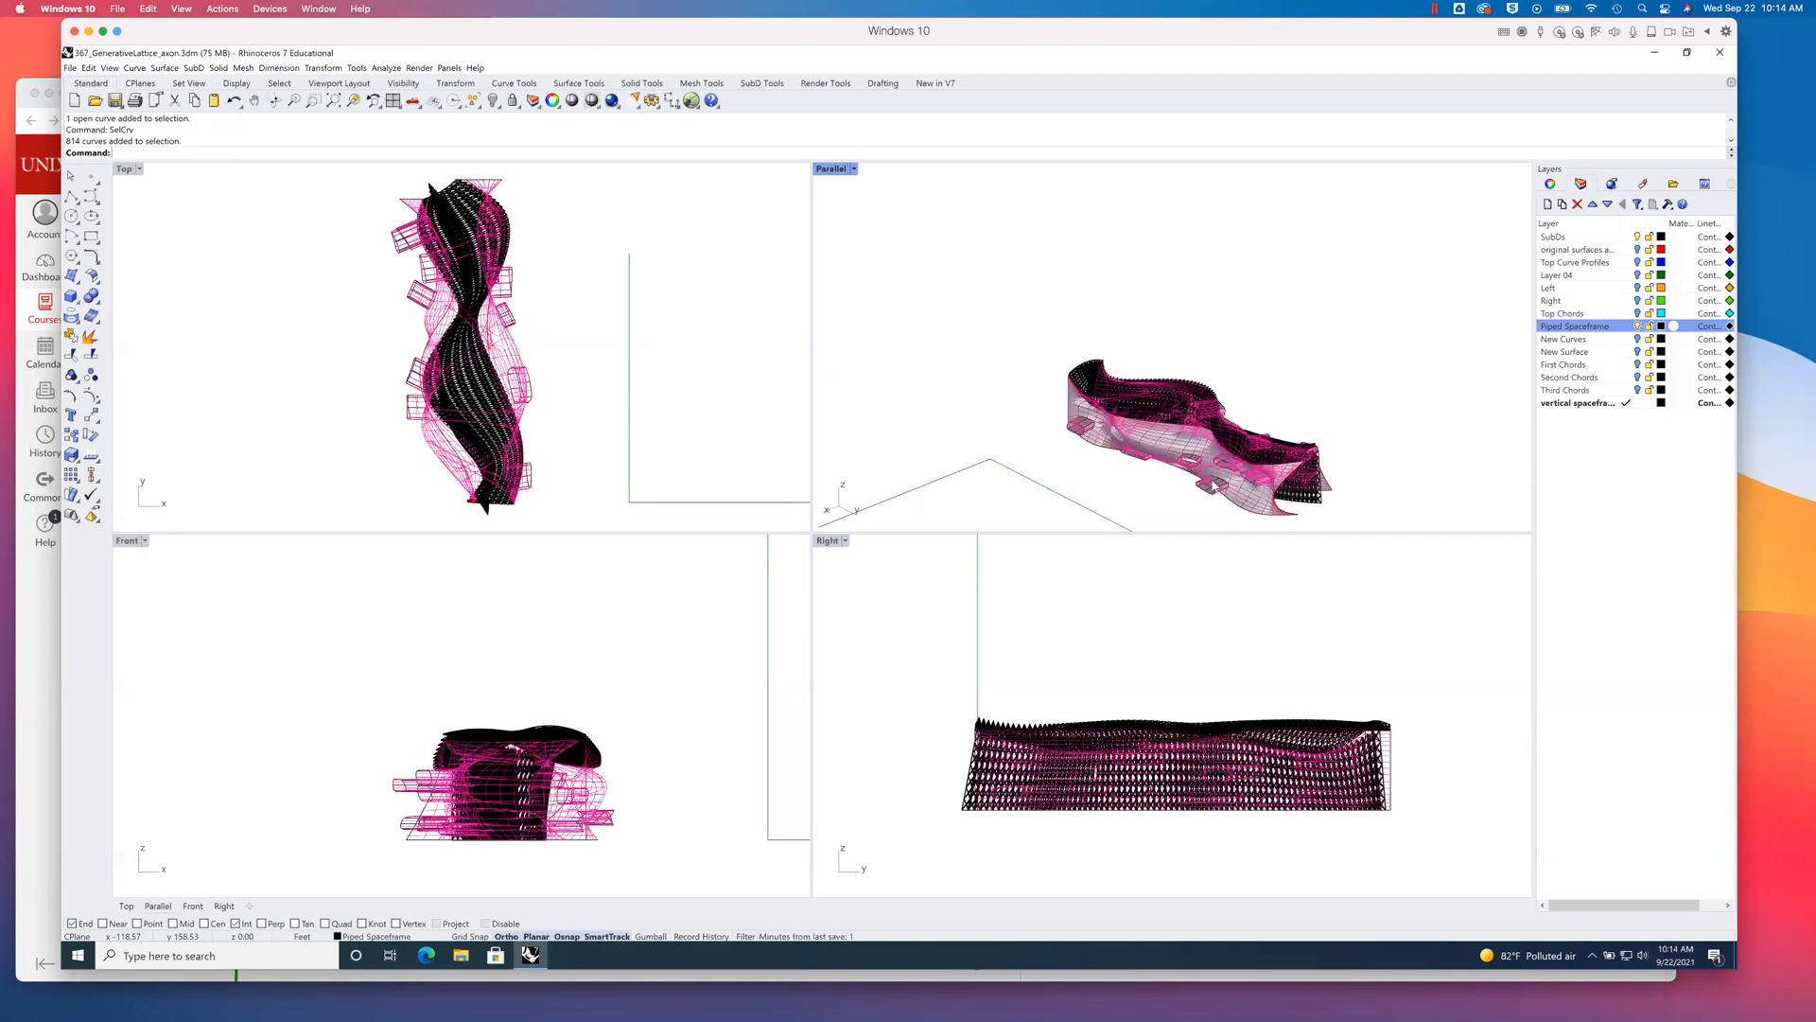
pyautogui.press('Delete')
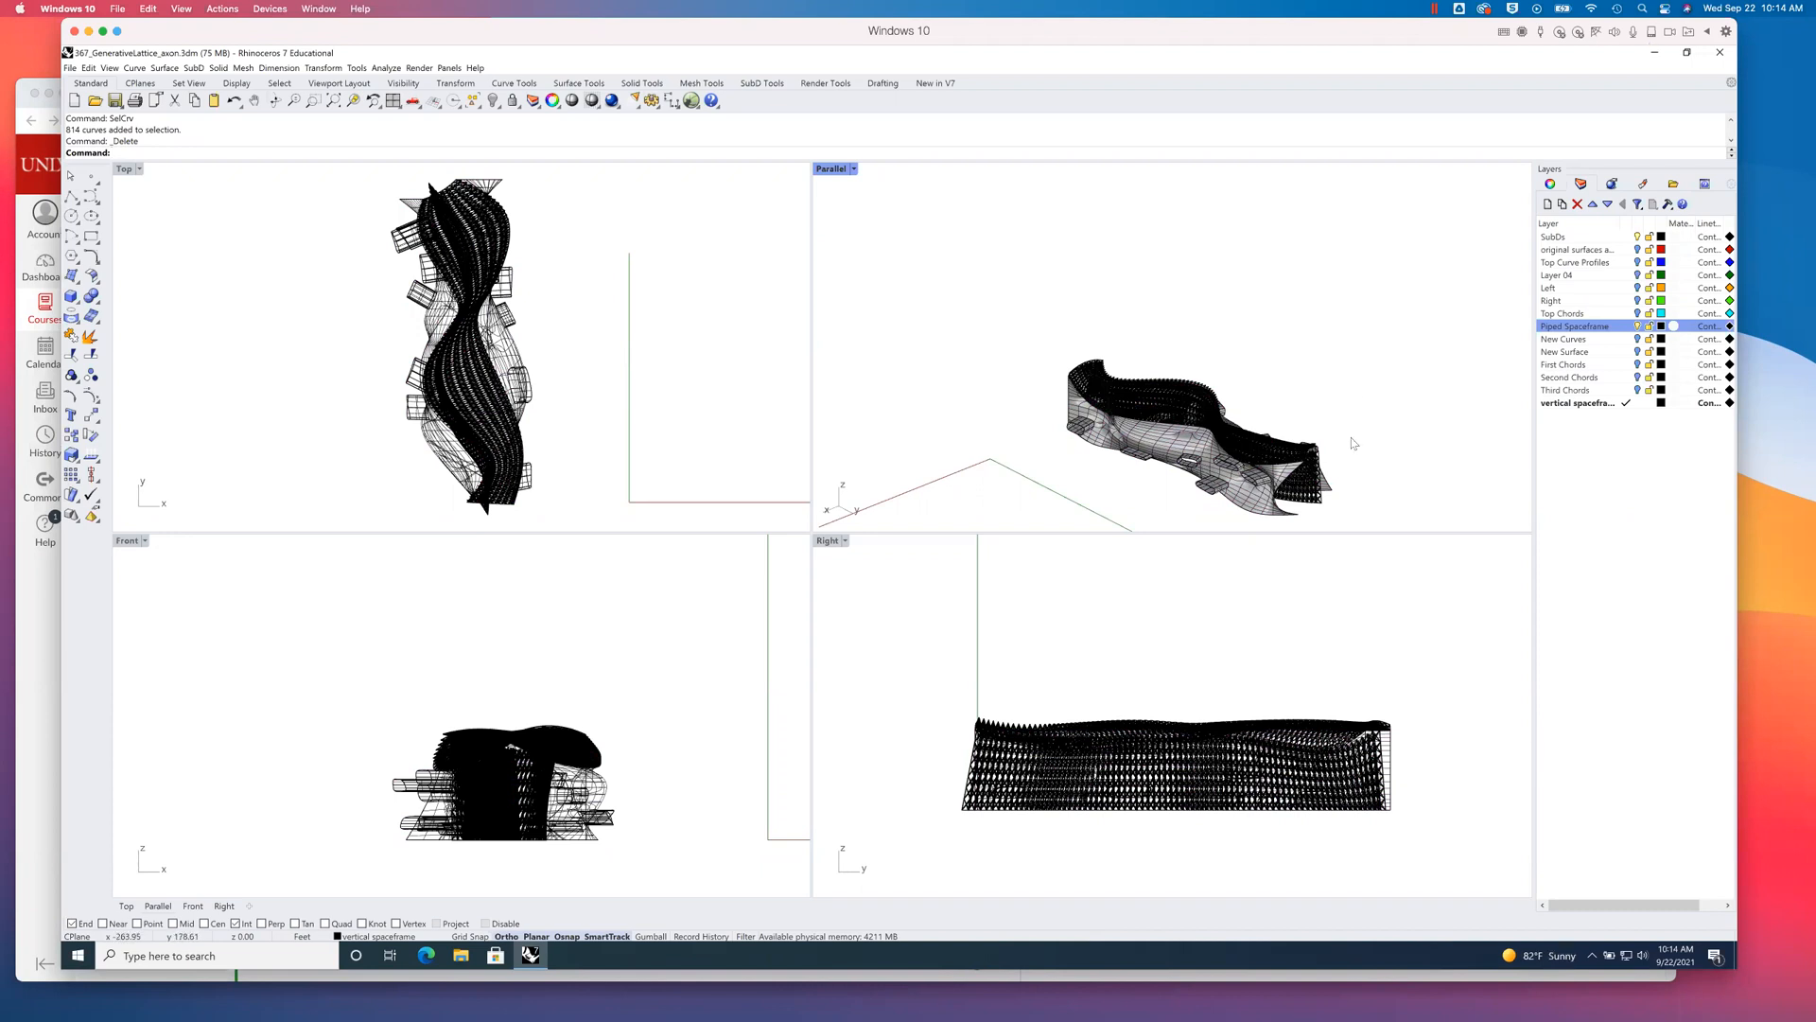
# - Inspect the object properties of the SubD surface in the Parallel viewport, then deselect it
pyautogui.click(1259, 518)
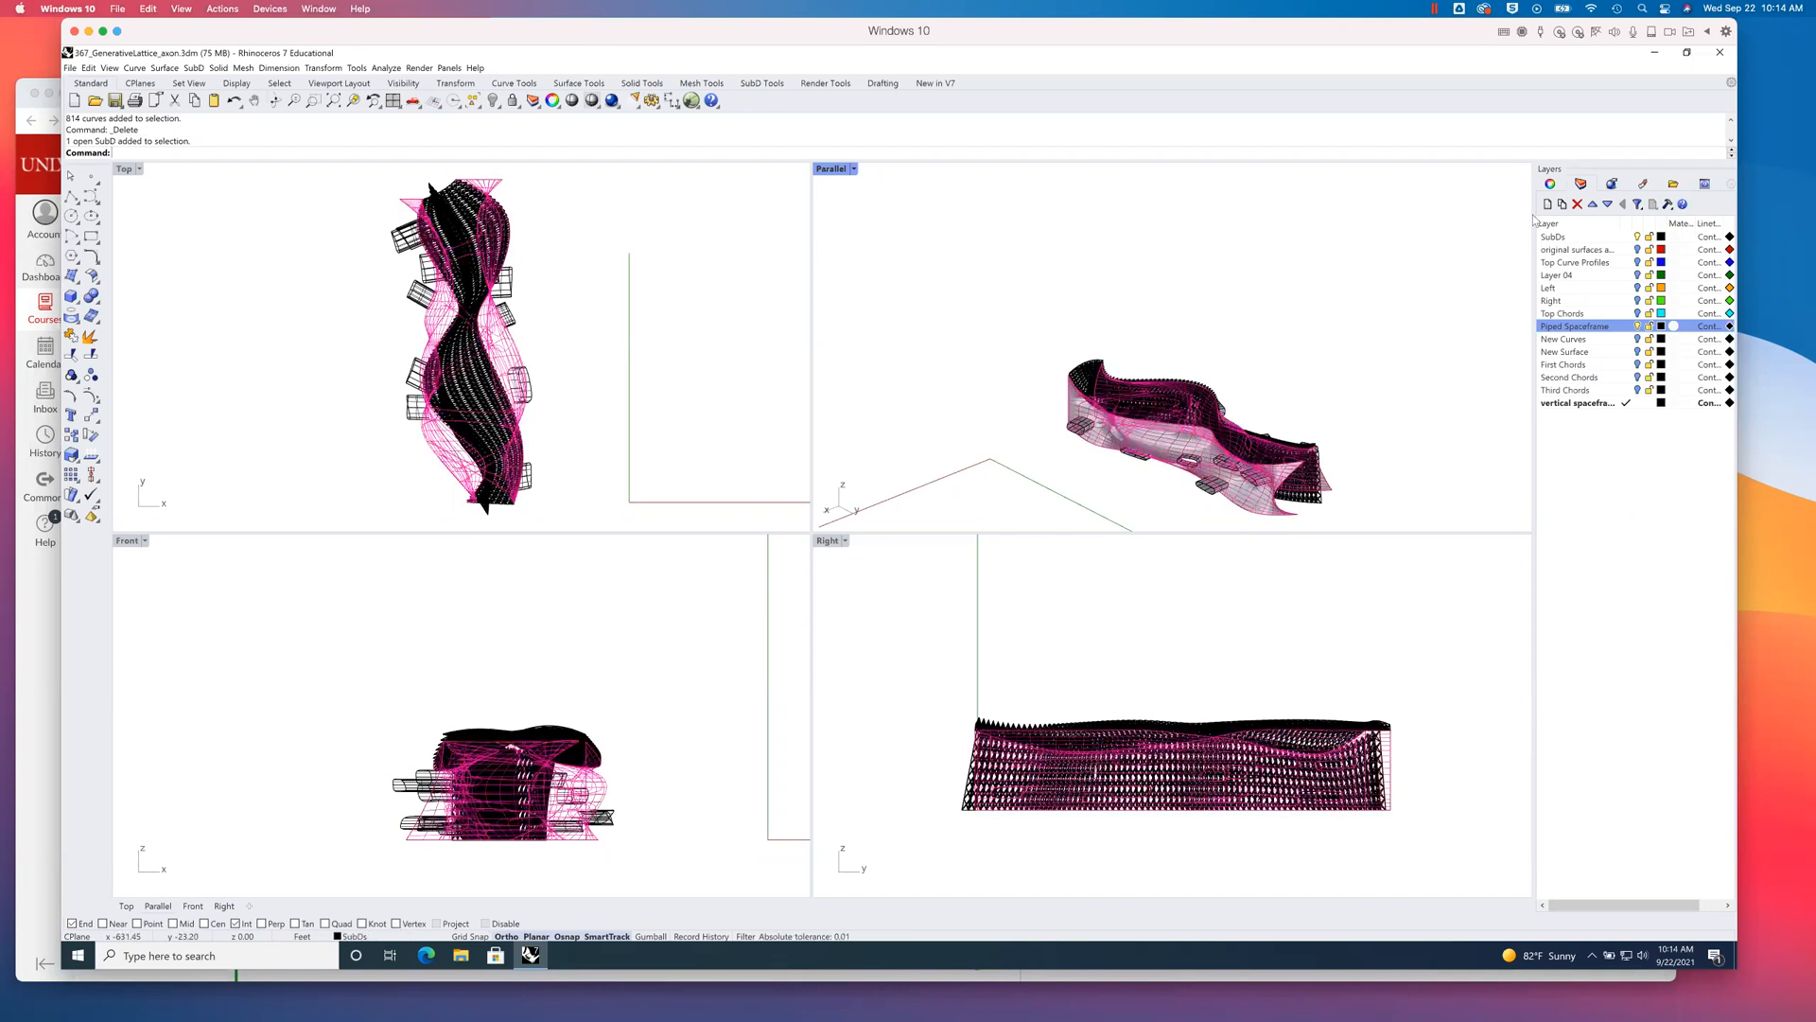
pyautogui.click(1643, 186)
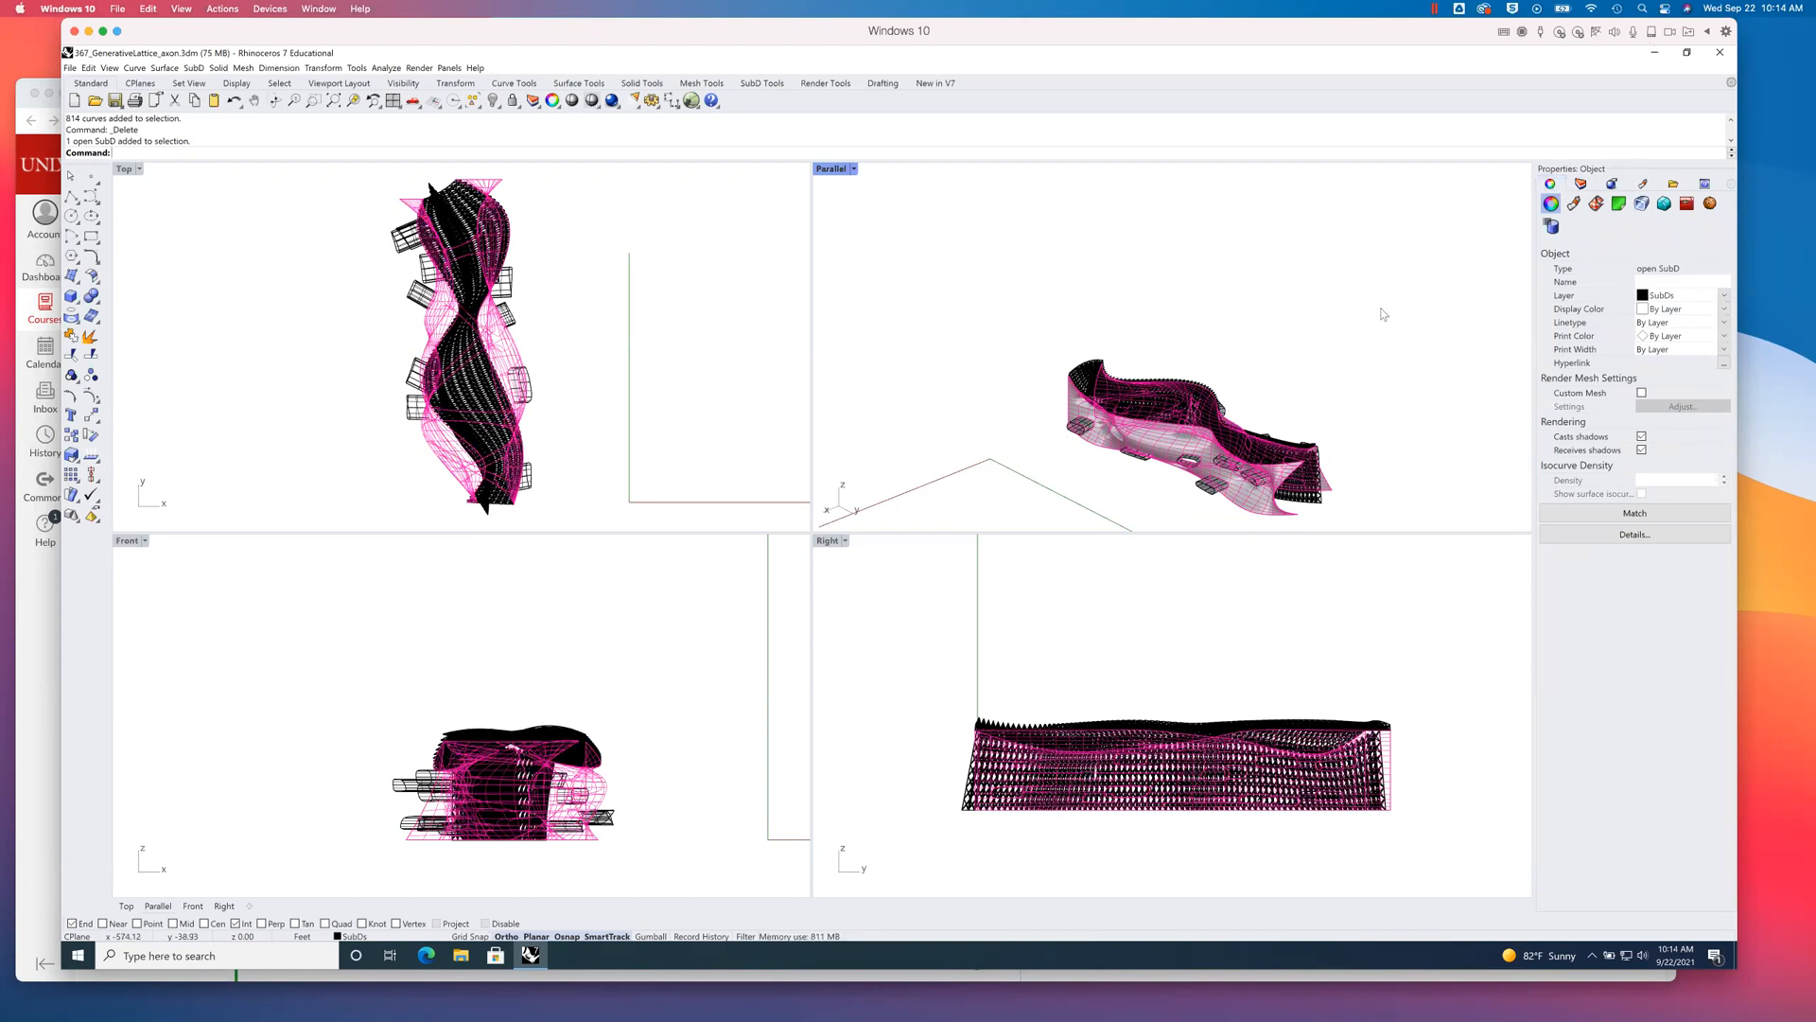
pyautogui.press('Escape')
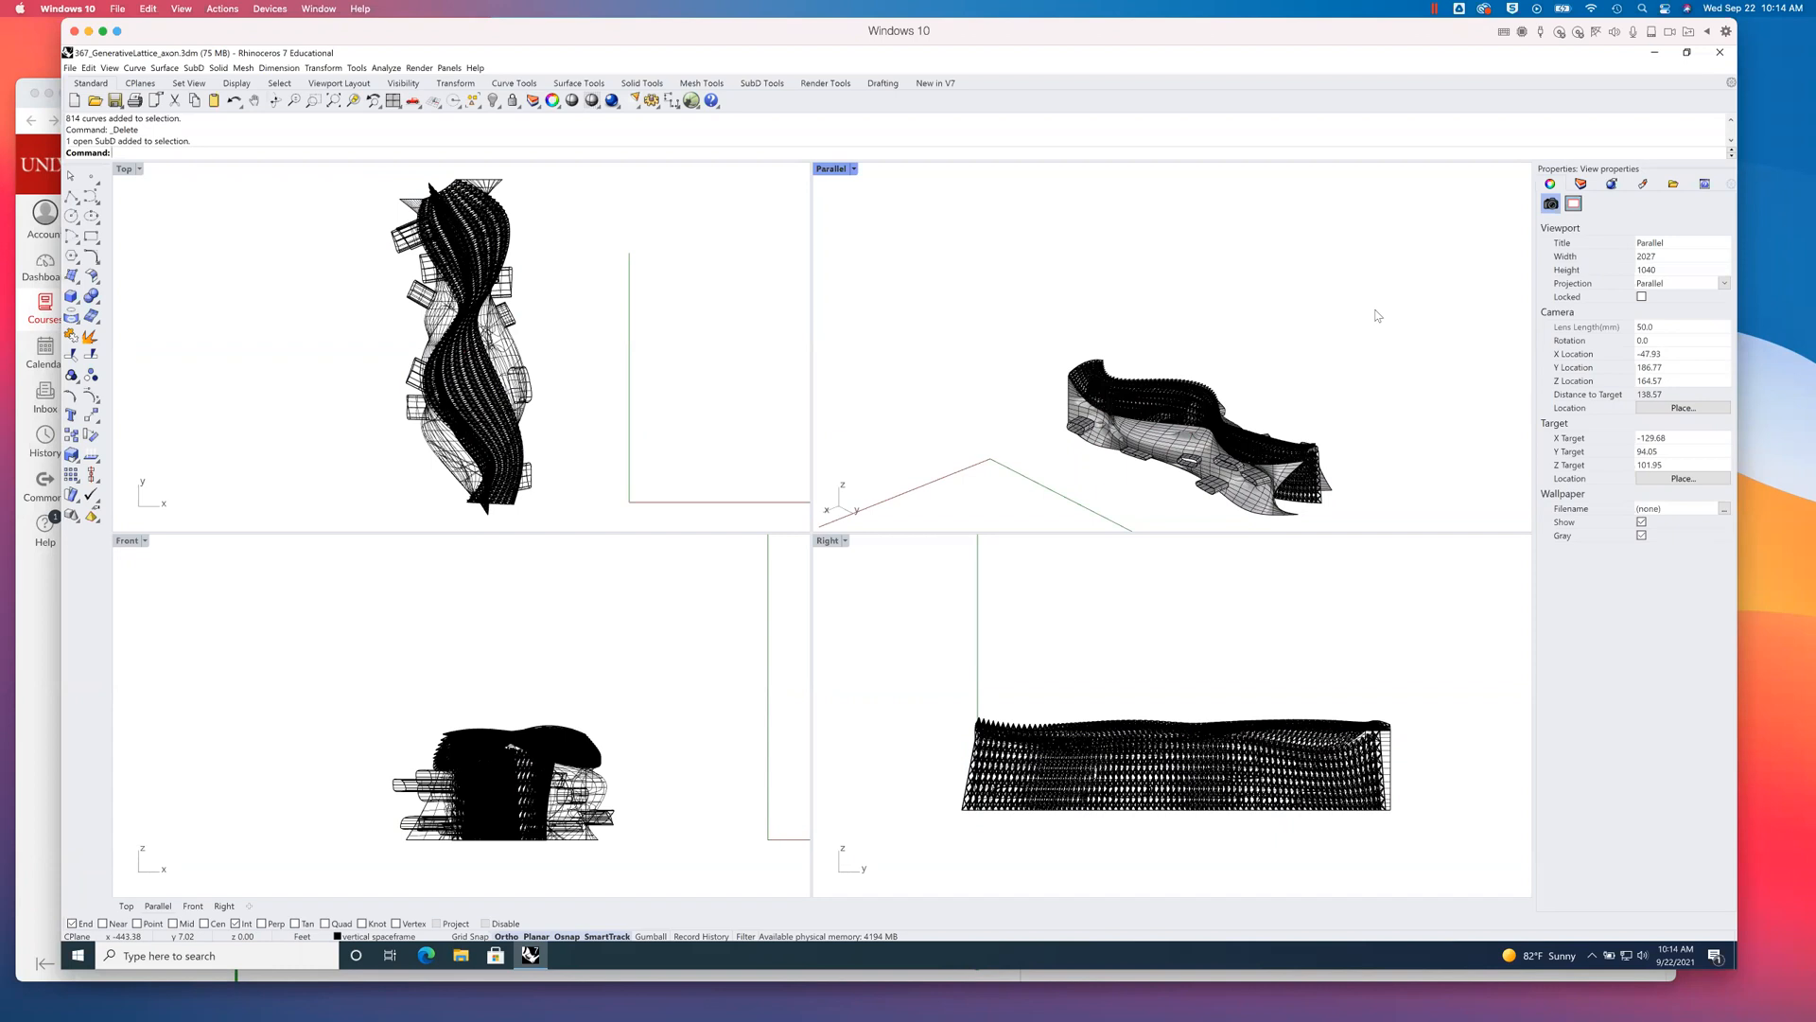
# - Select all duplicate objects with SelDup and delete them
pyautogui.write('Sel')
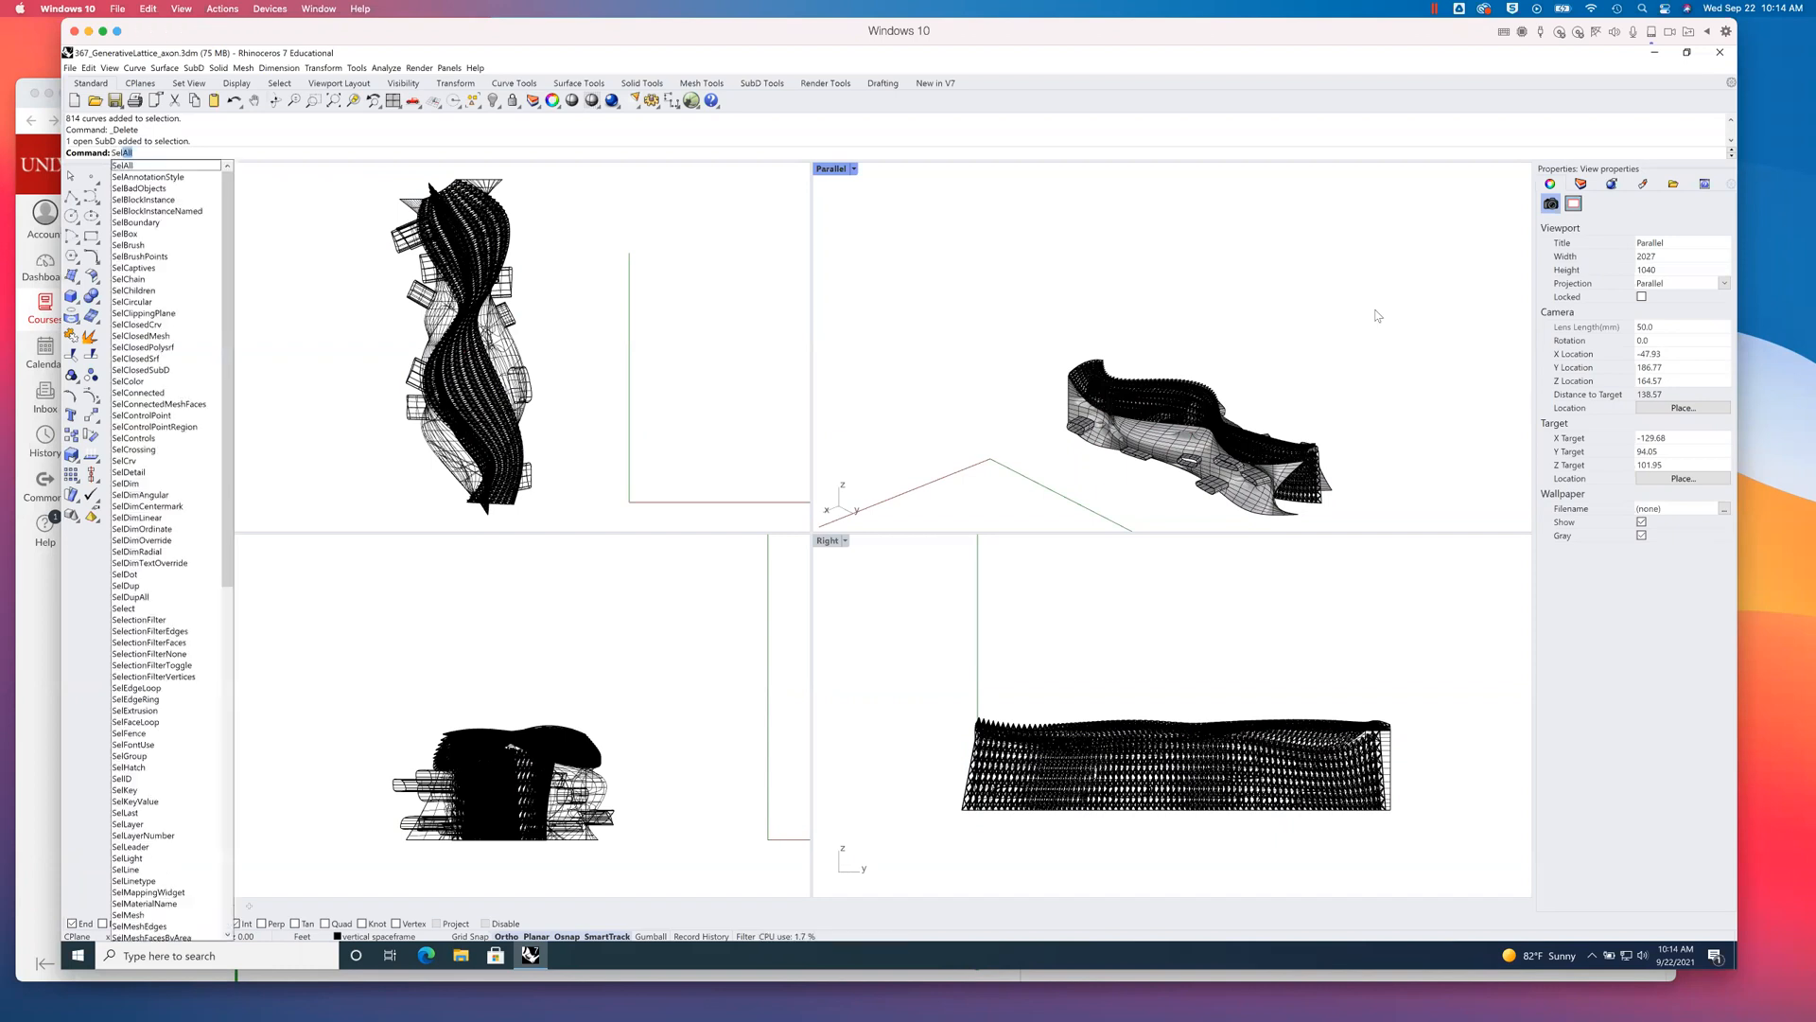
pyautogui.write('Dup')
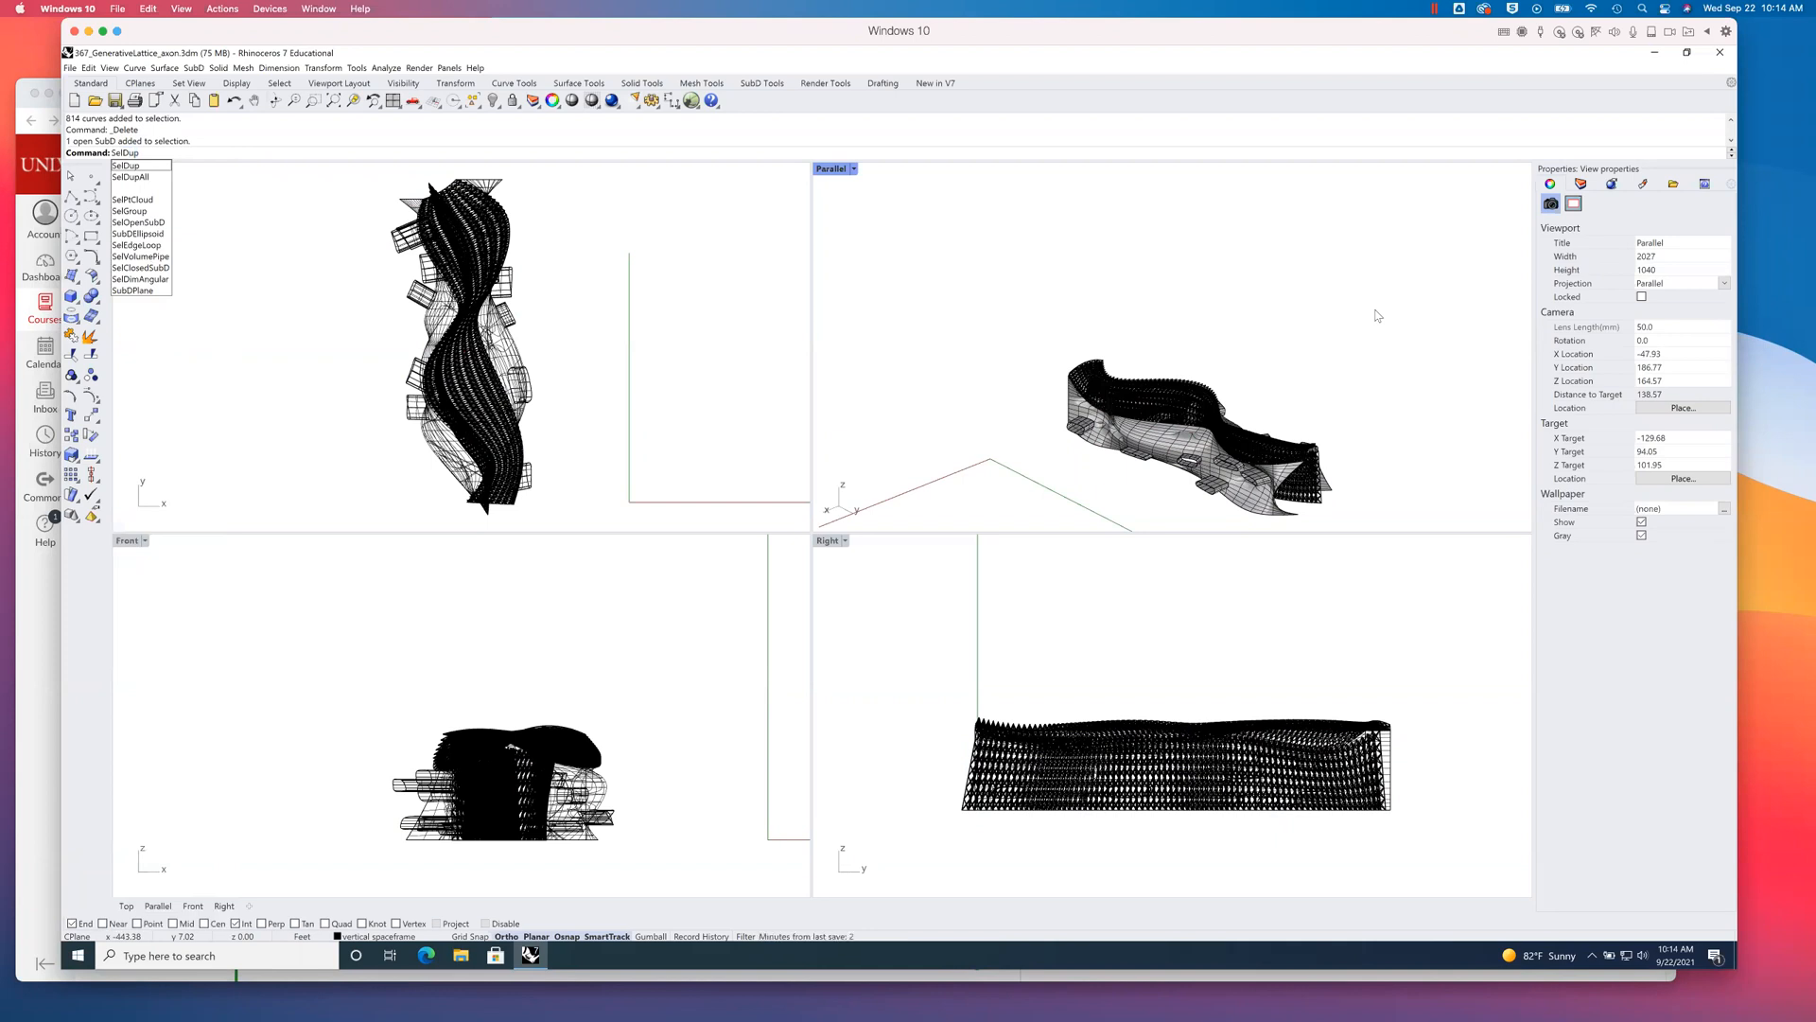
pyautogui.press('Return')
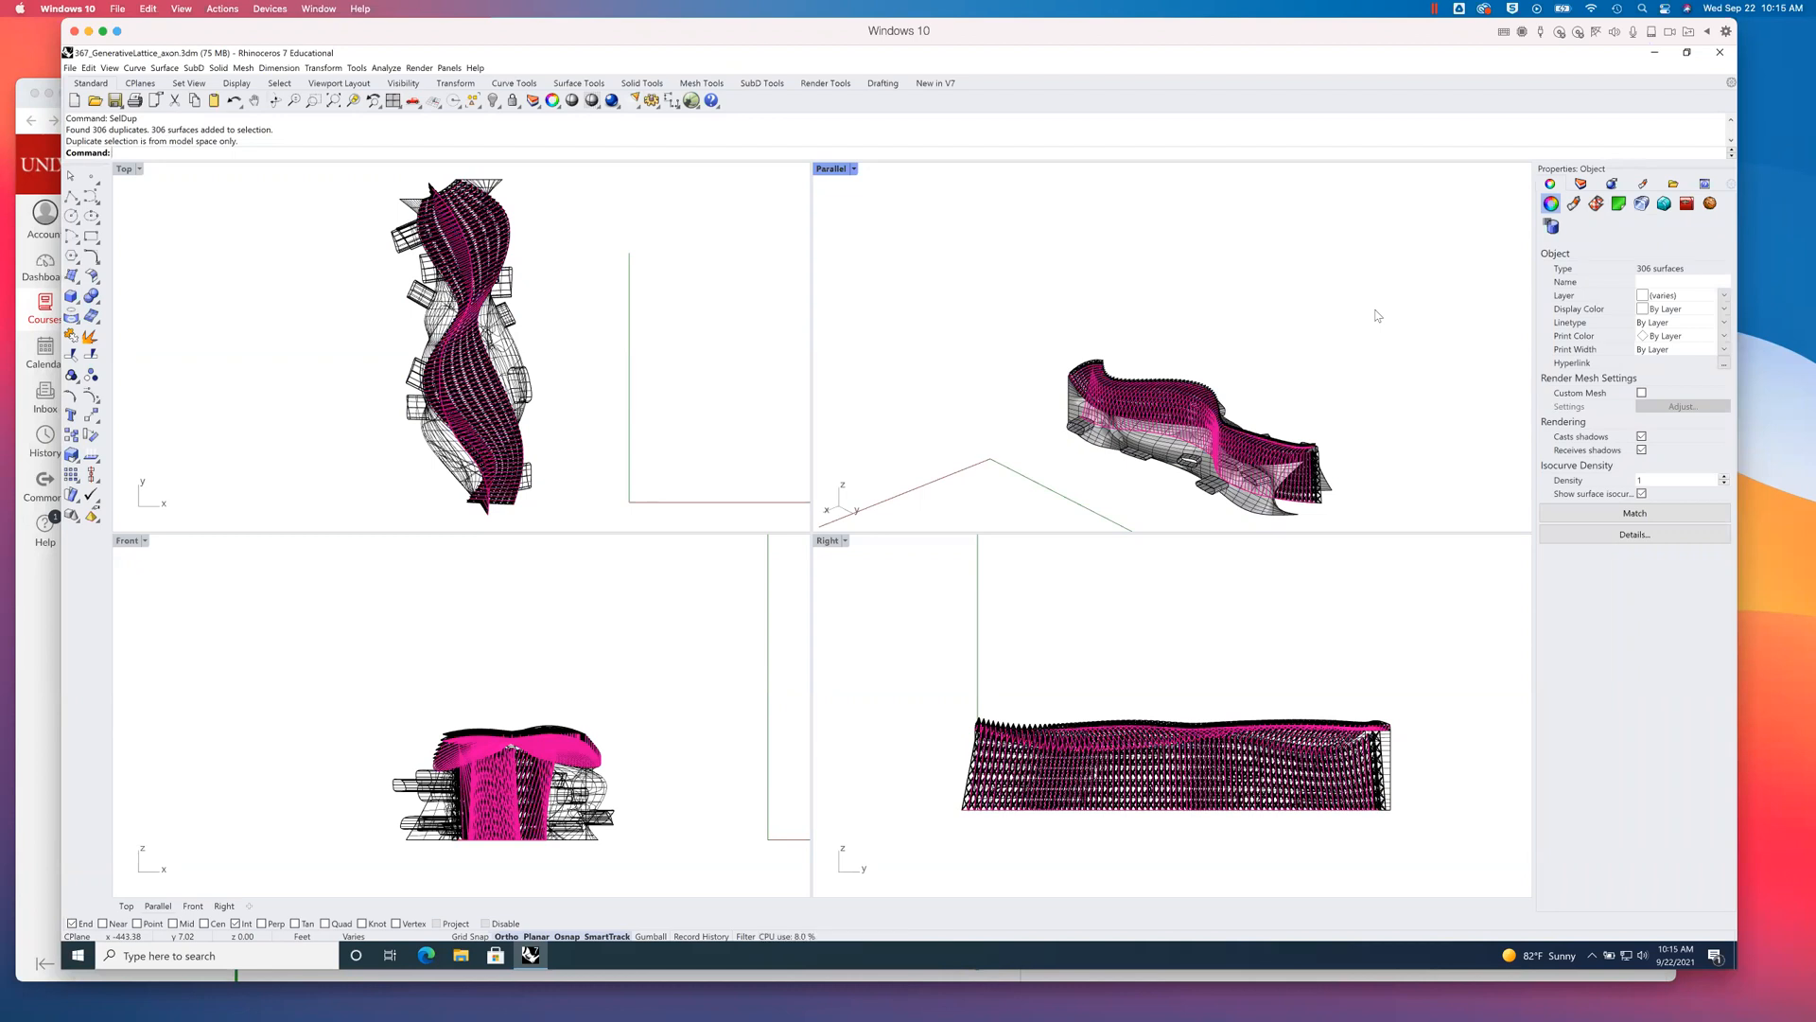
pyautogui.press('Delete')
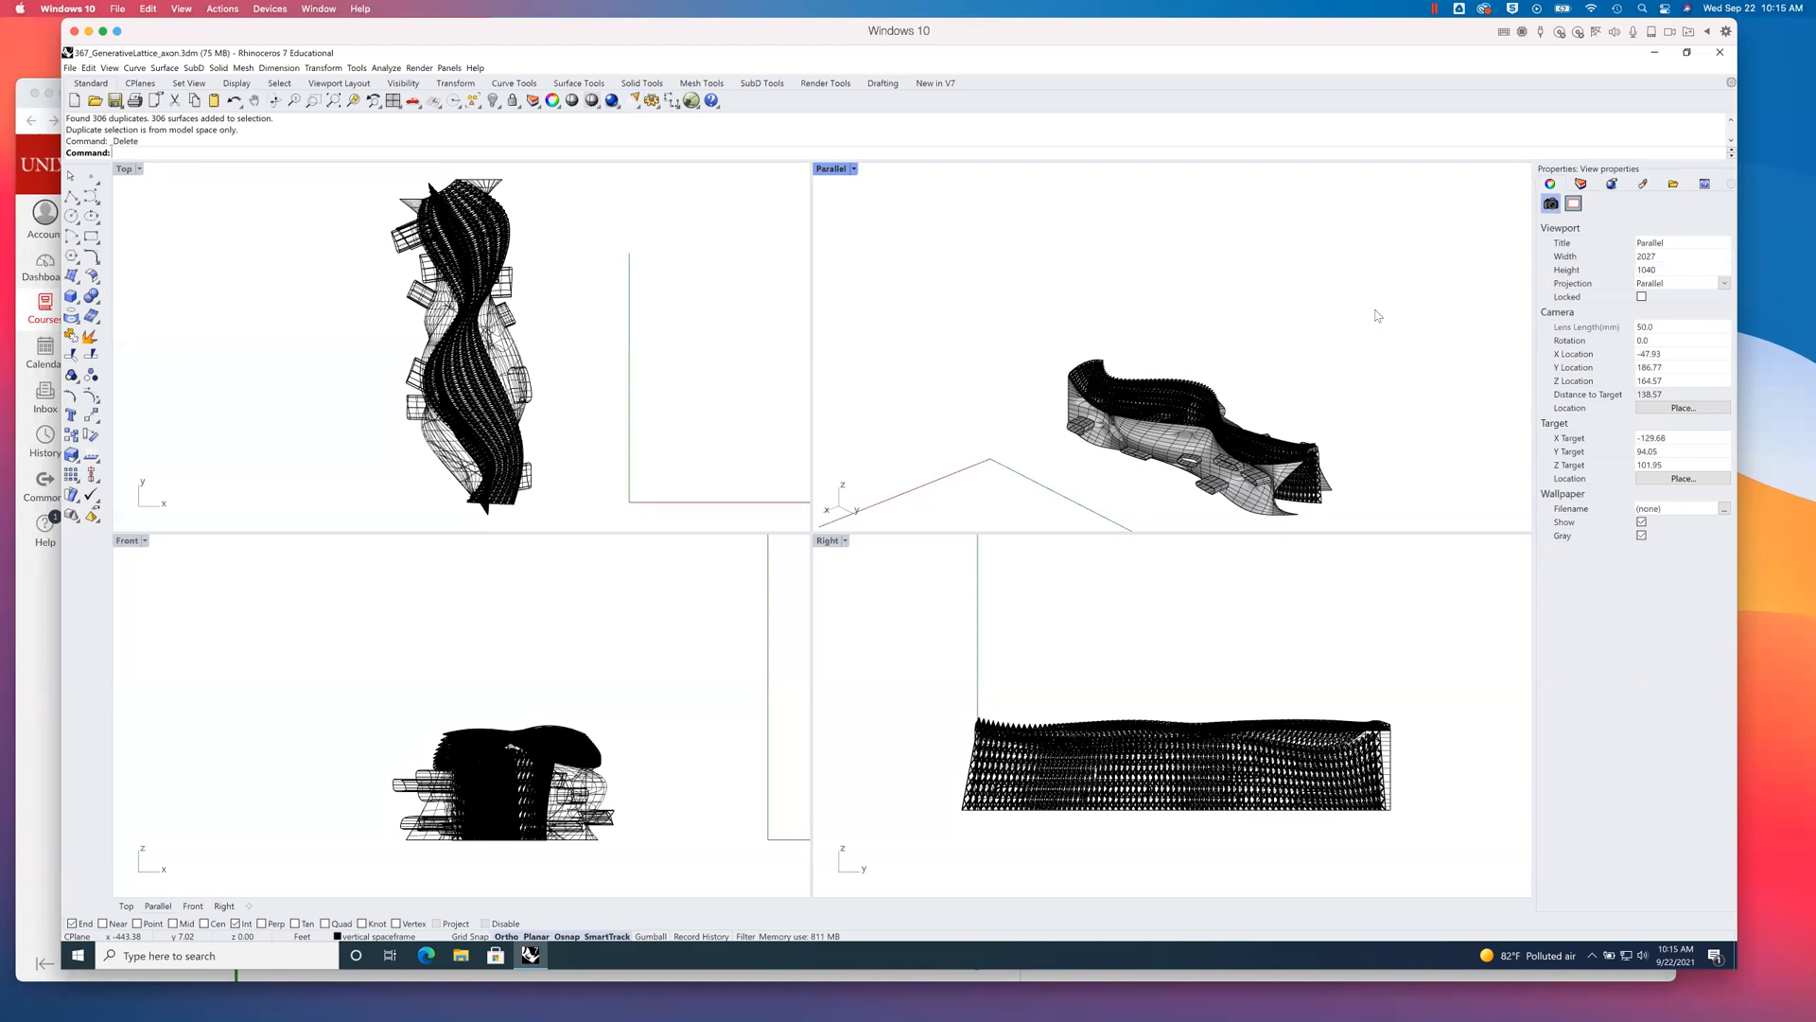
pyautogui.write('SelAll')
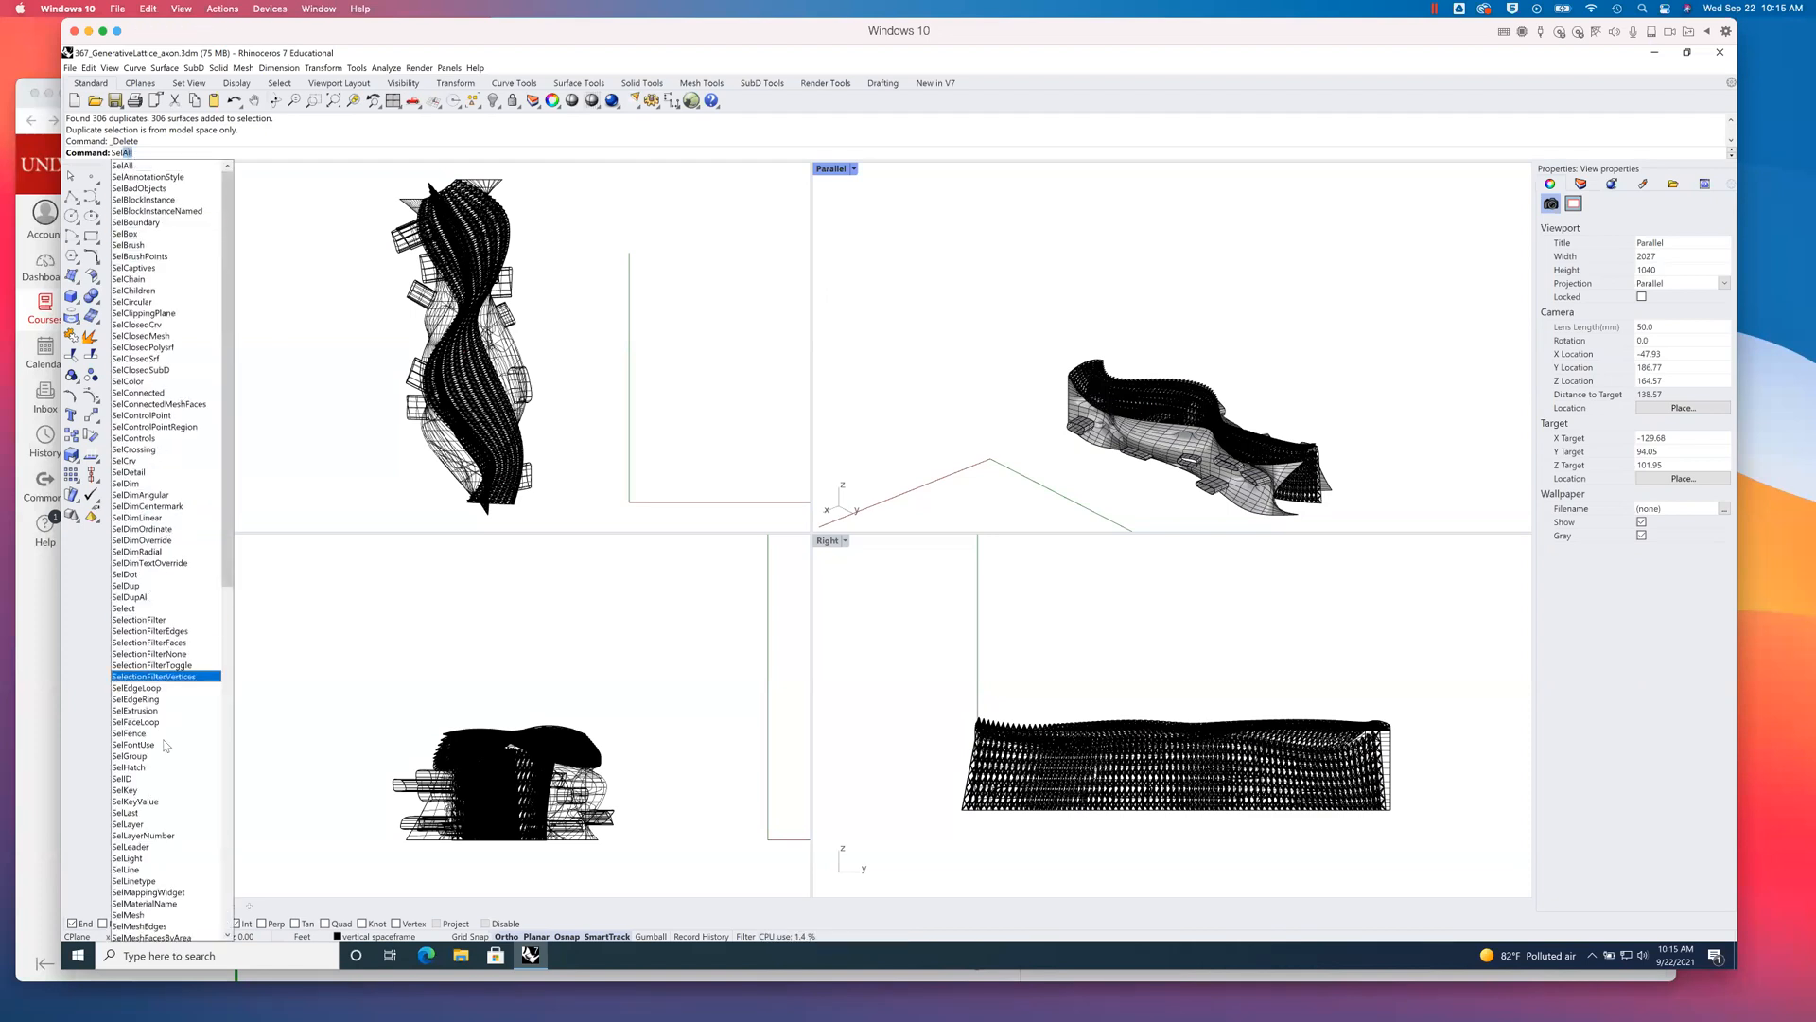
pyautogui.scroll(-19, 163, 849)
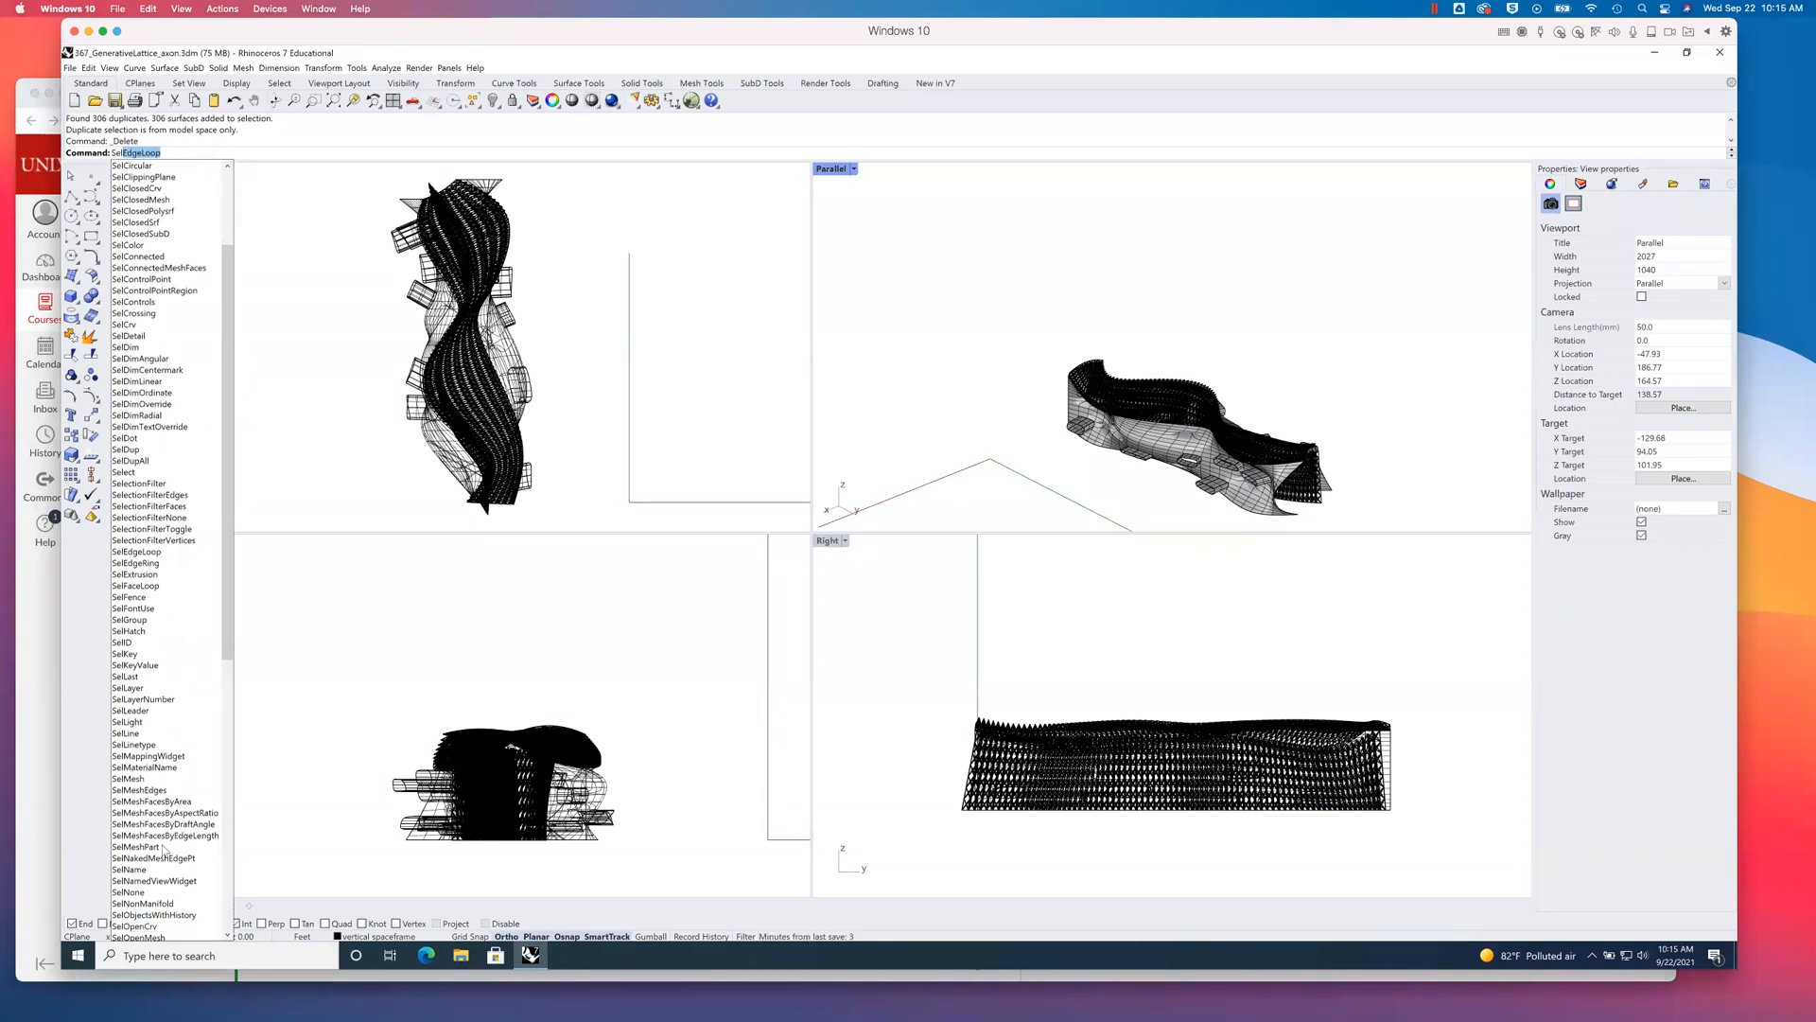
pyautogui.scroll(1, 175, 738)
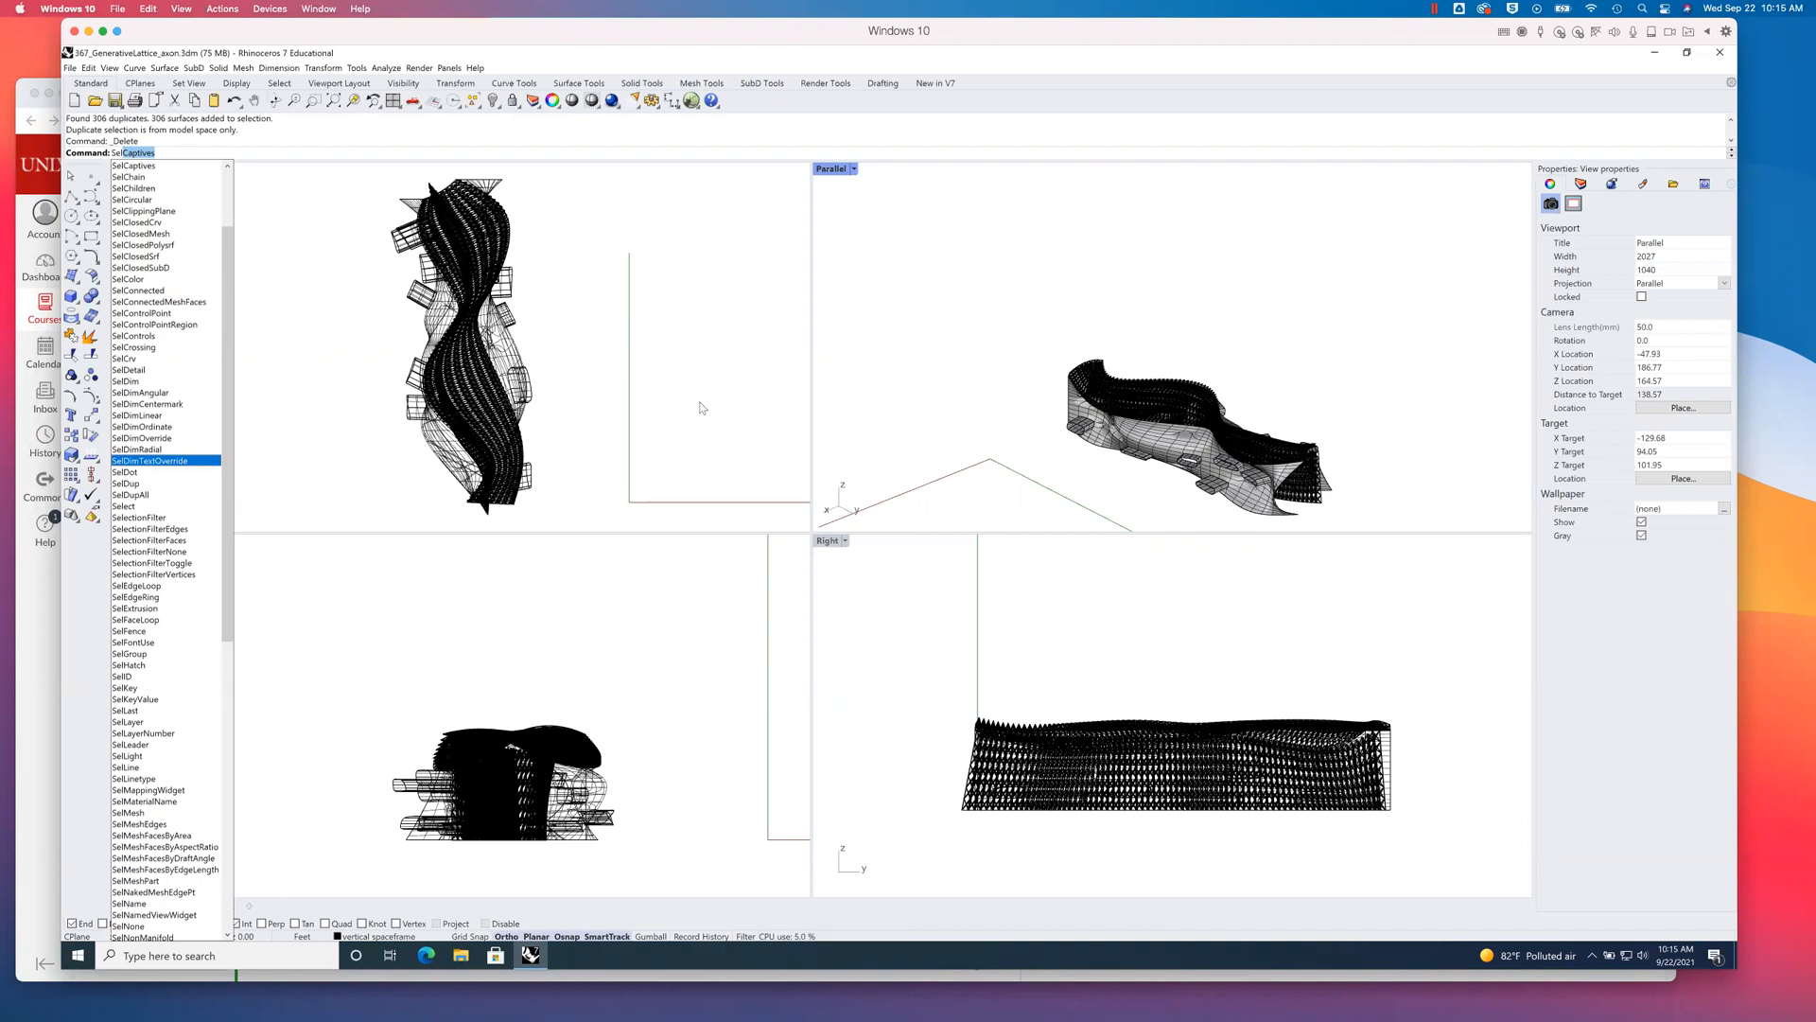
pyautogui.press('Escape')
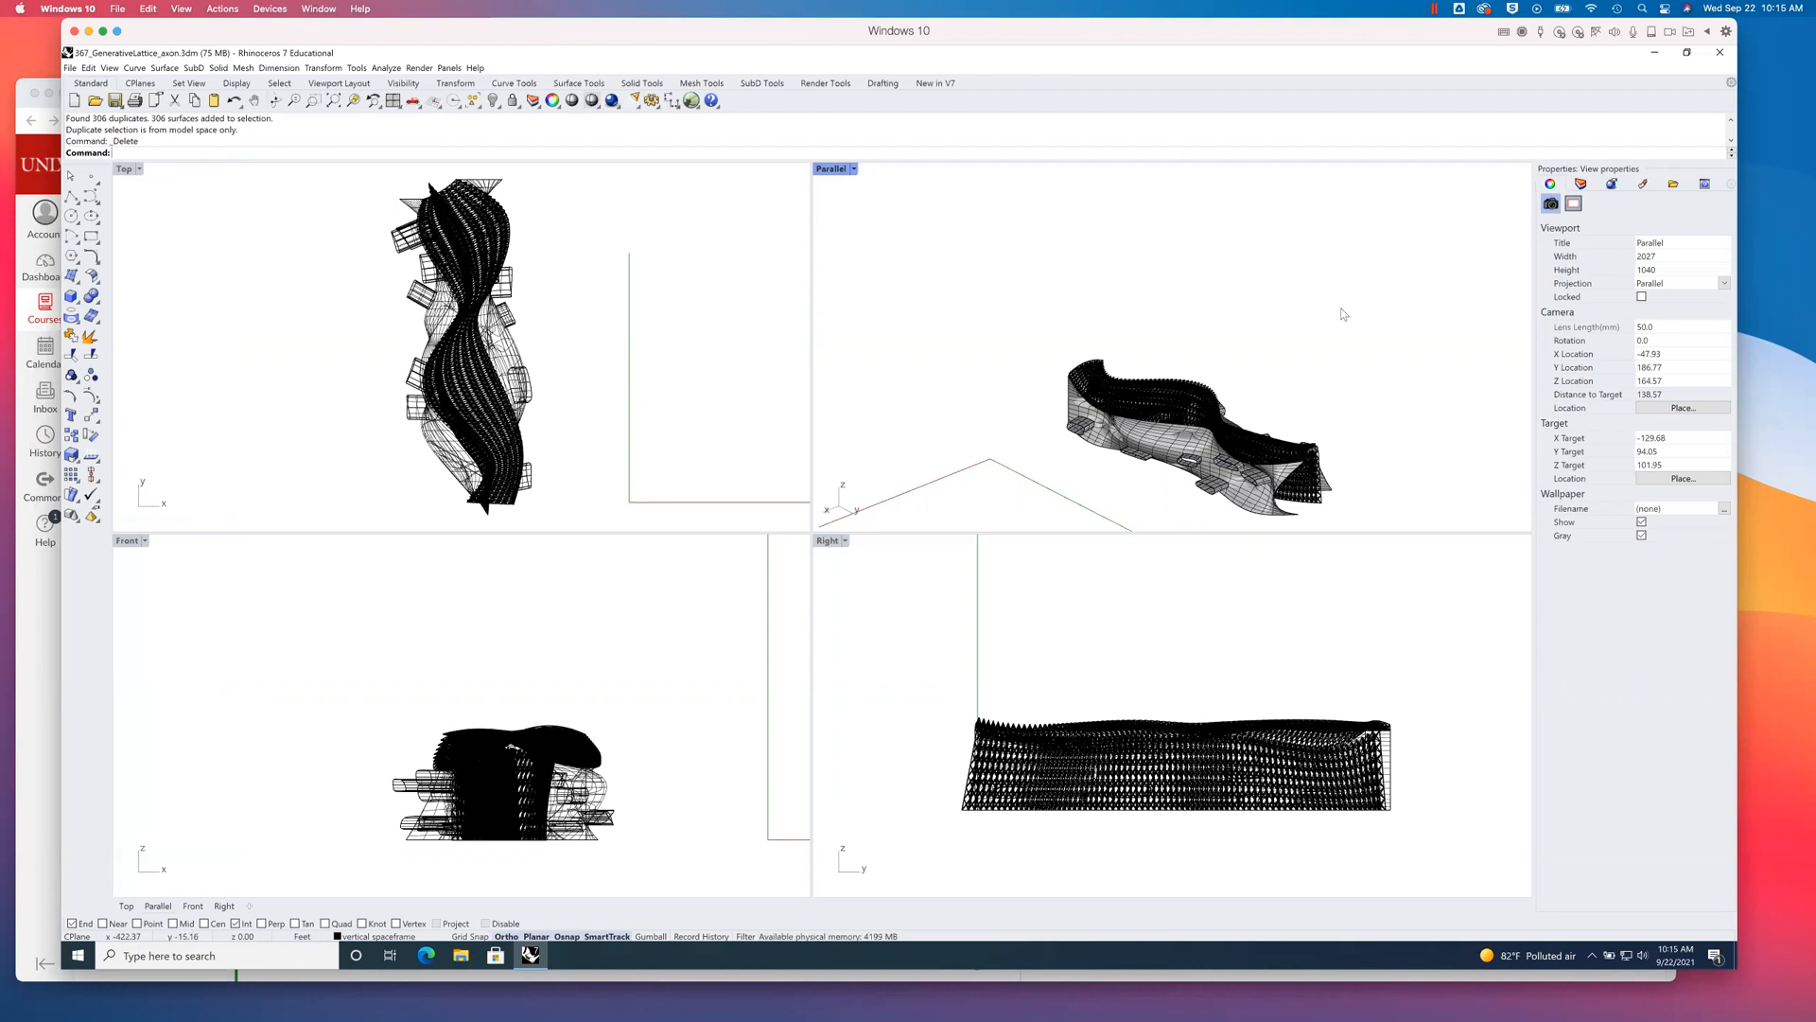
# - Save the cleaned-up model file
pyautogui.click(114, 100)
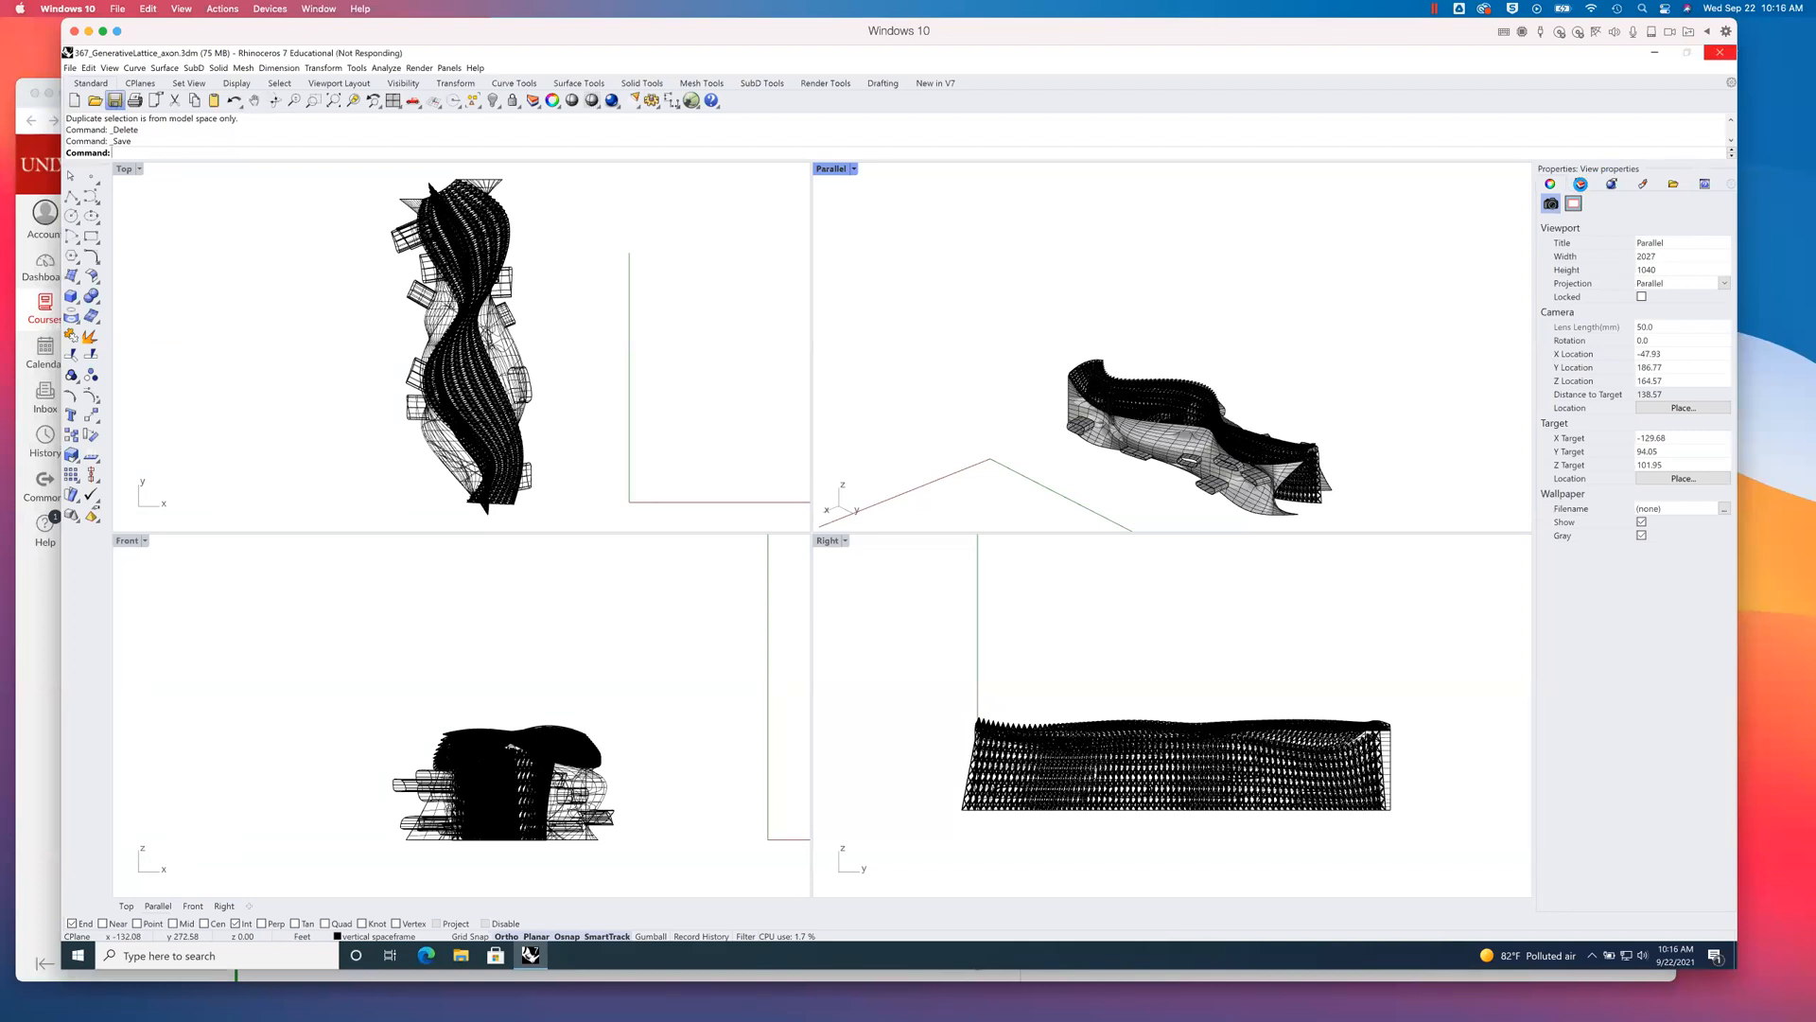
# - Copy all objects of the Piped Spaceframe layer about 121 ft straight up above the model in the Front viewport
pyautogui.click(1580, 185)
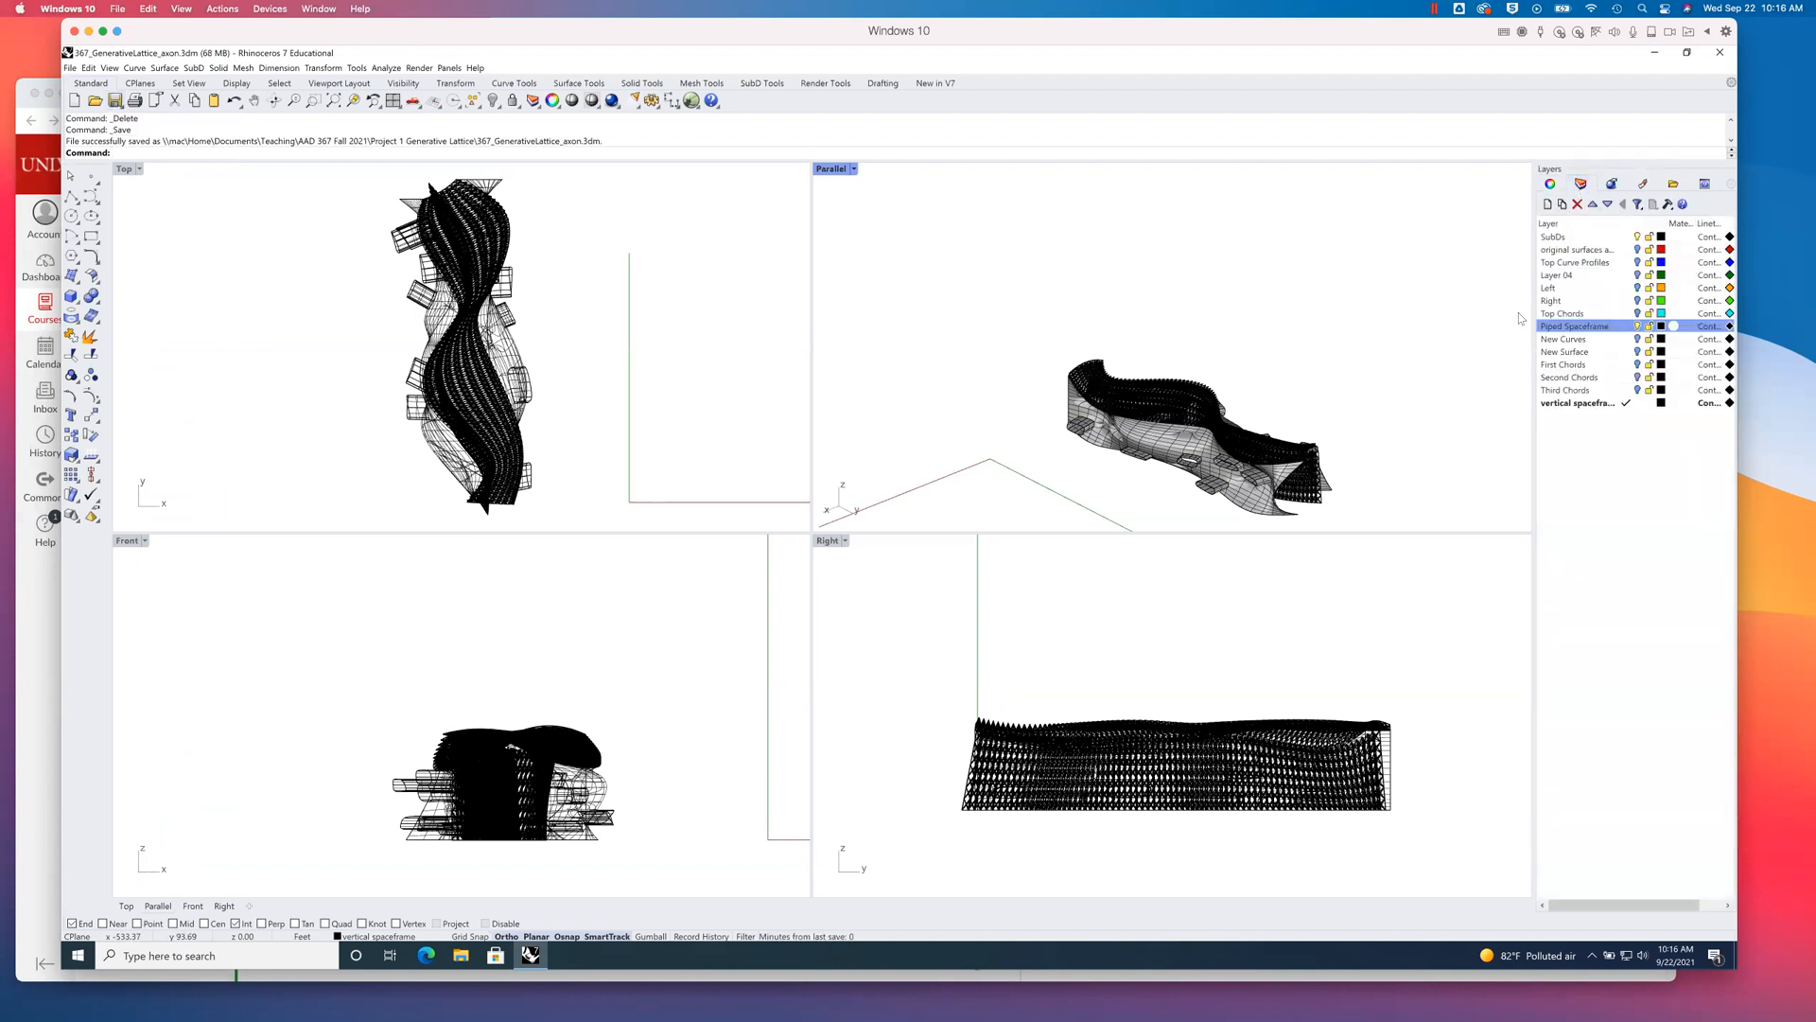
pyautogui.rightClick(1578, 328)
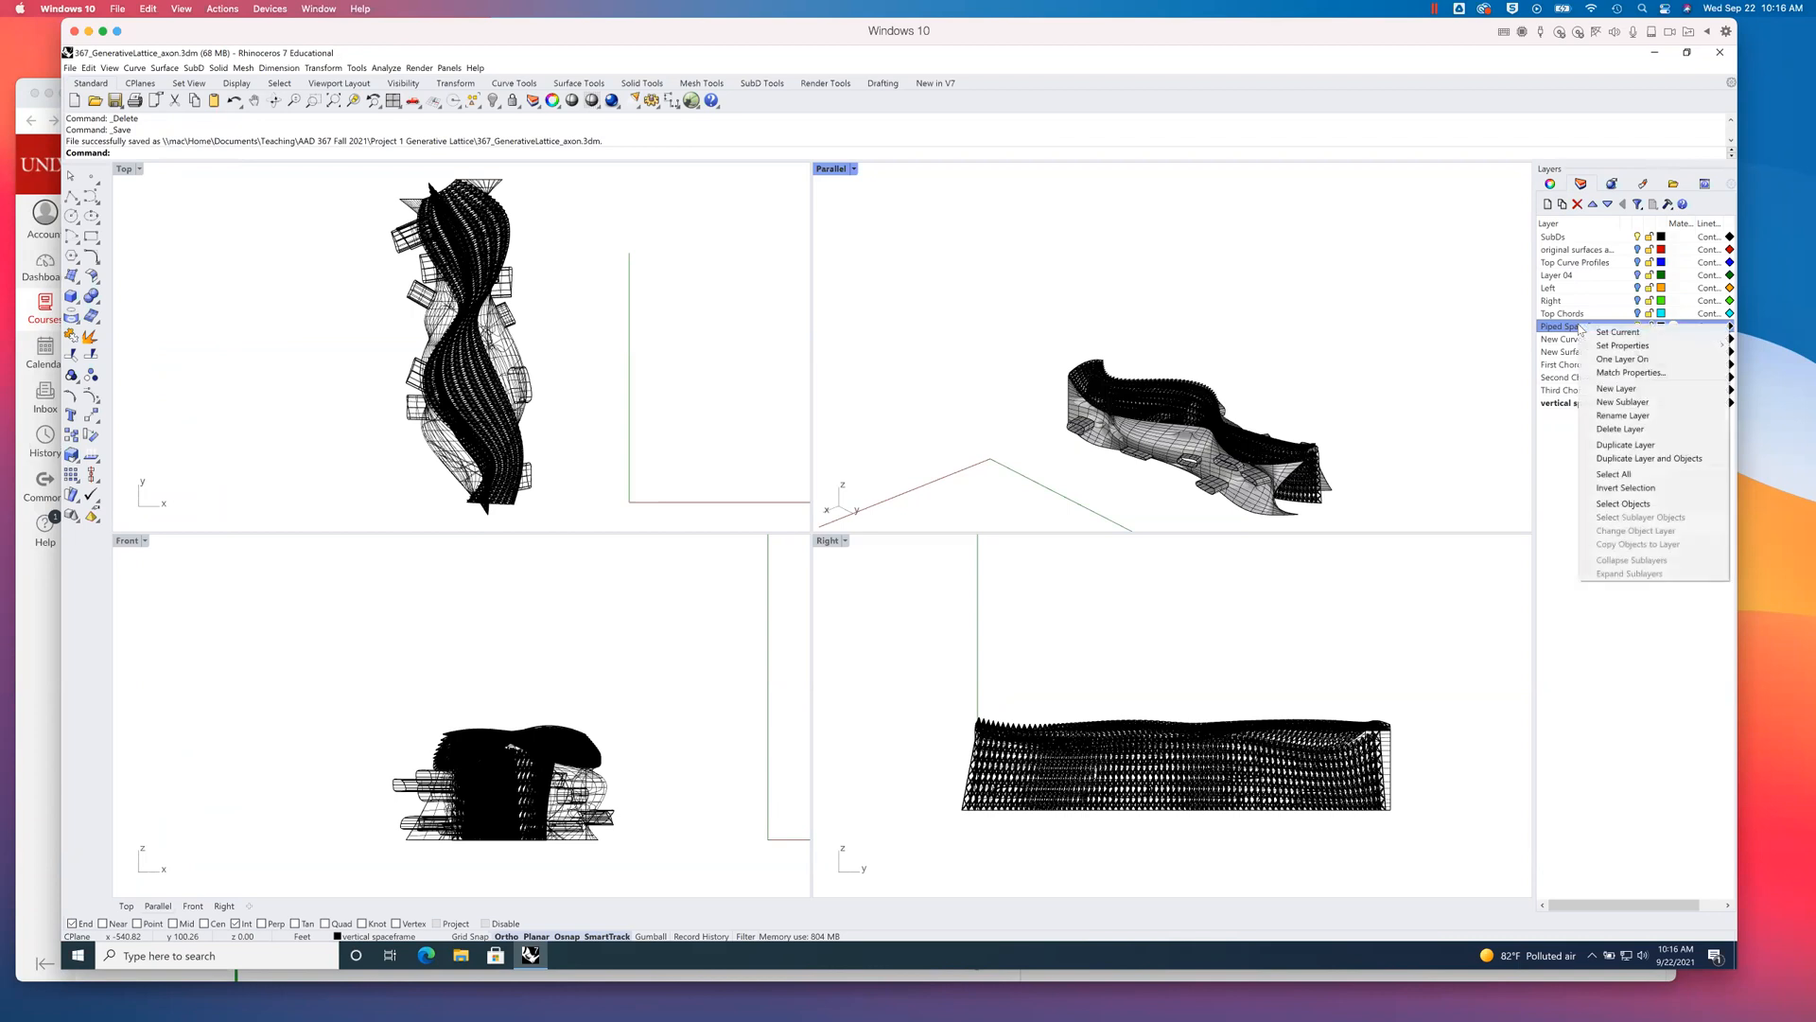
pyautogui.click(1621, 503)
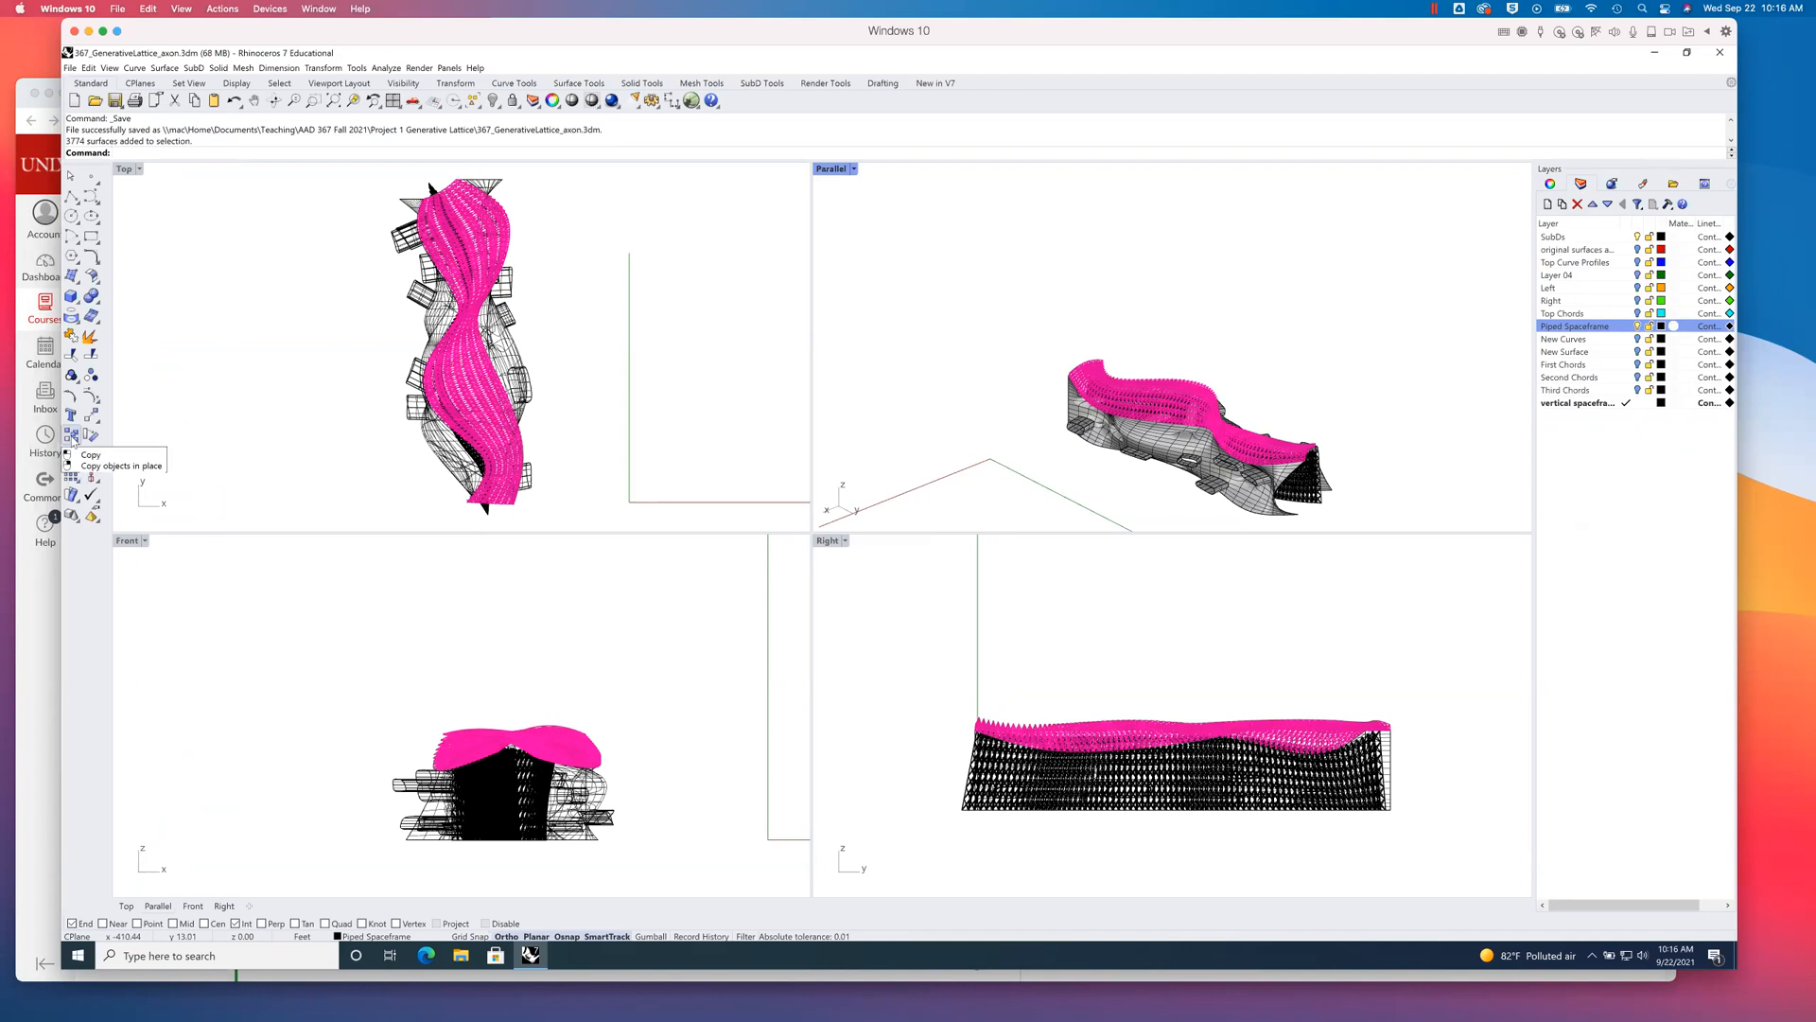
pyautogui.write('Copy')
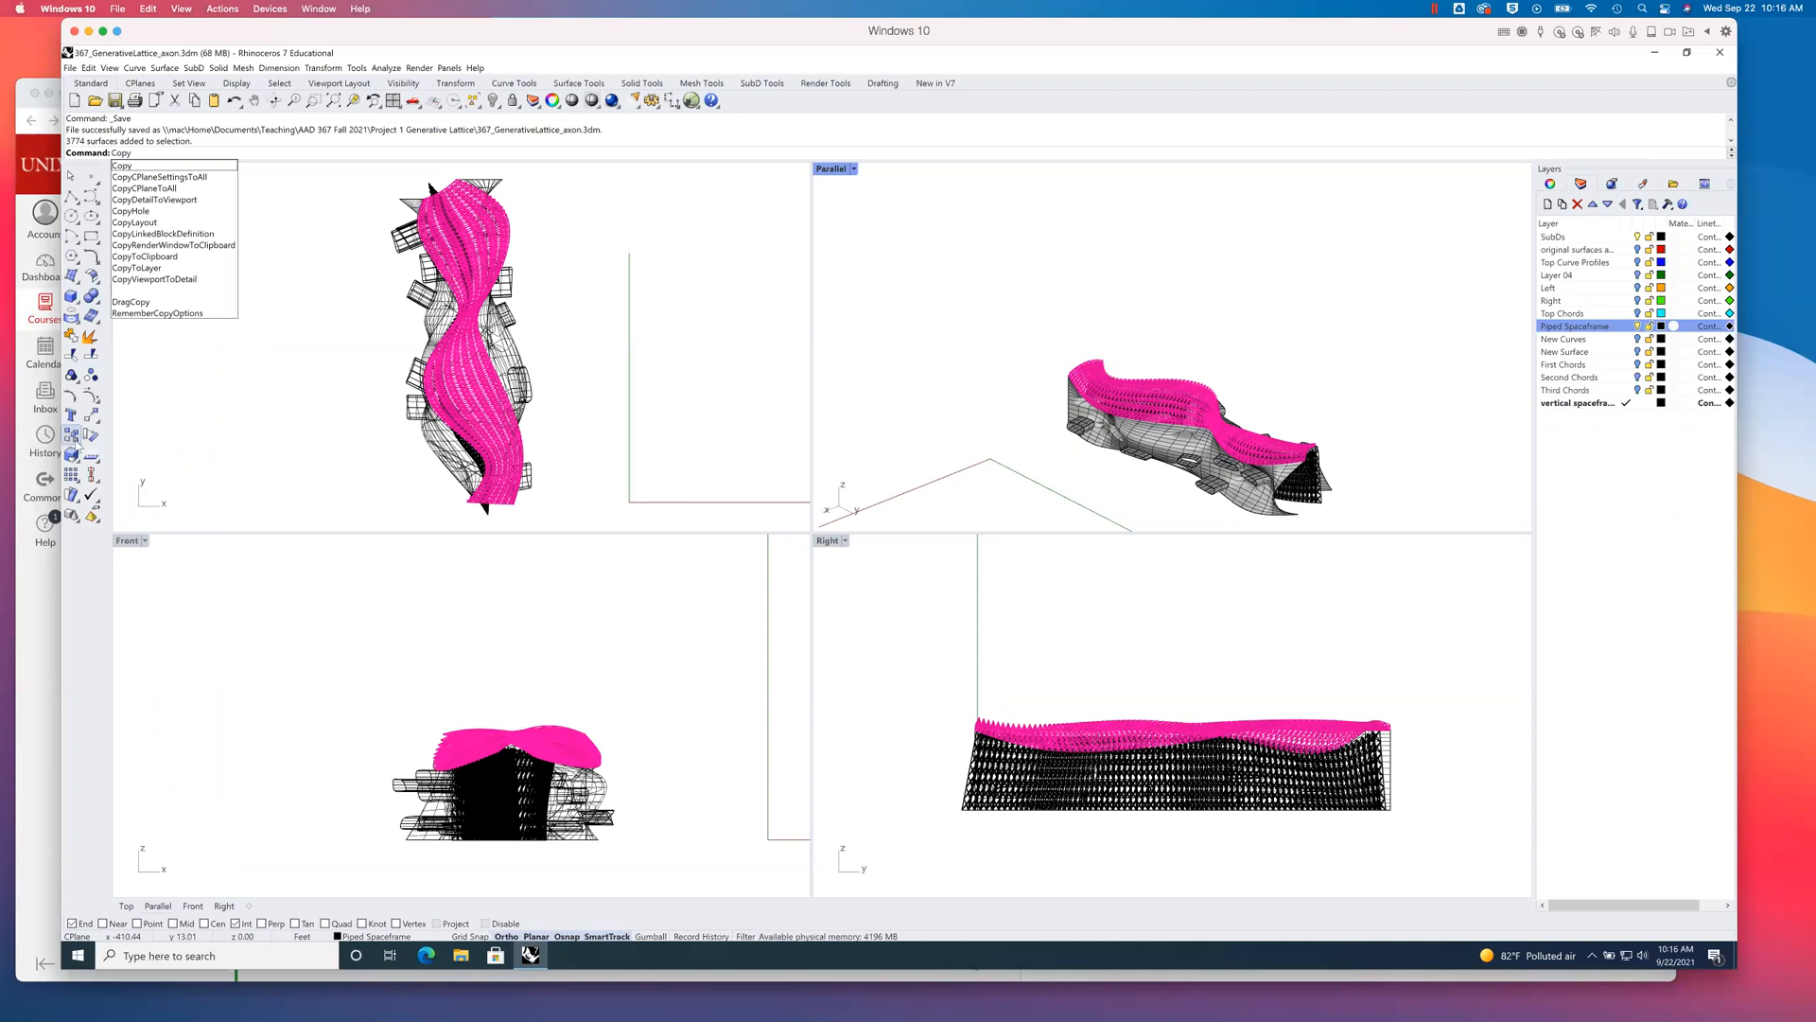
pyautogui.press('Return')
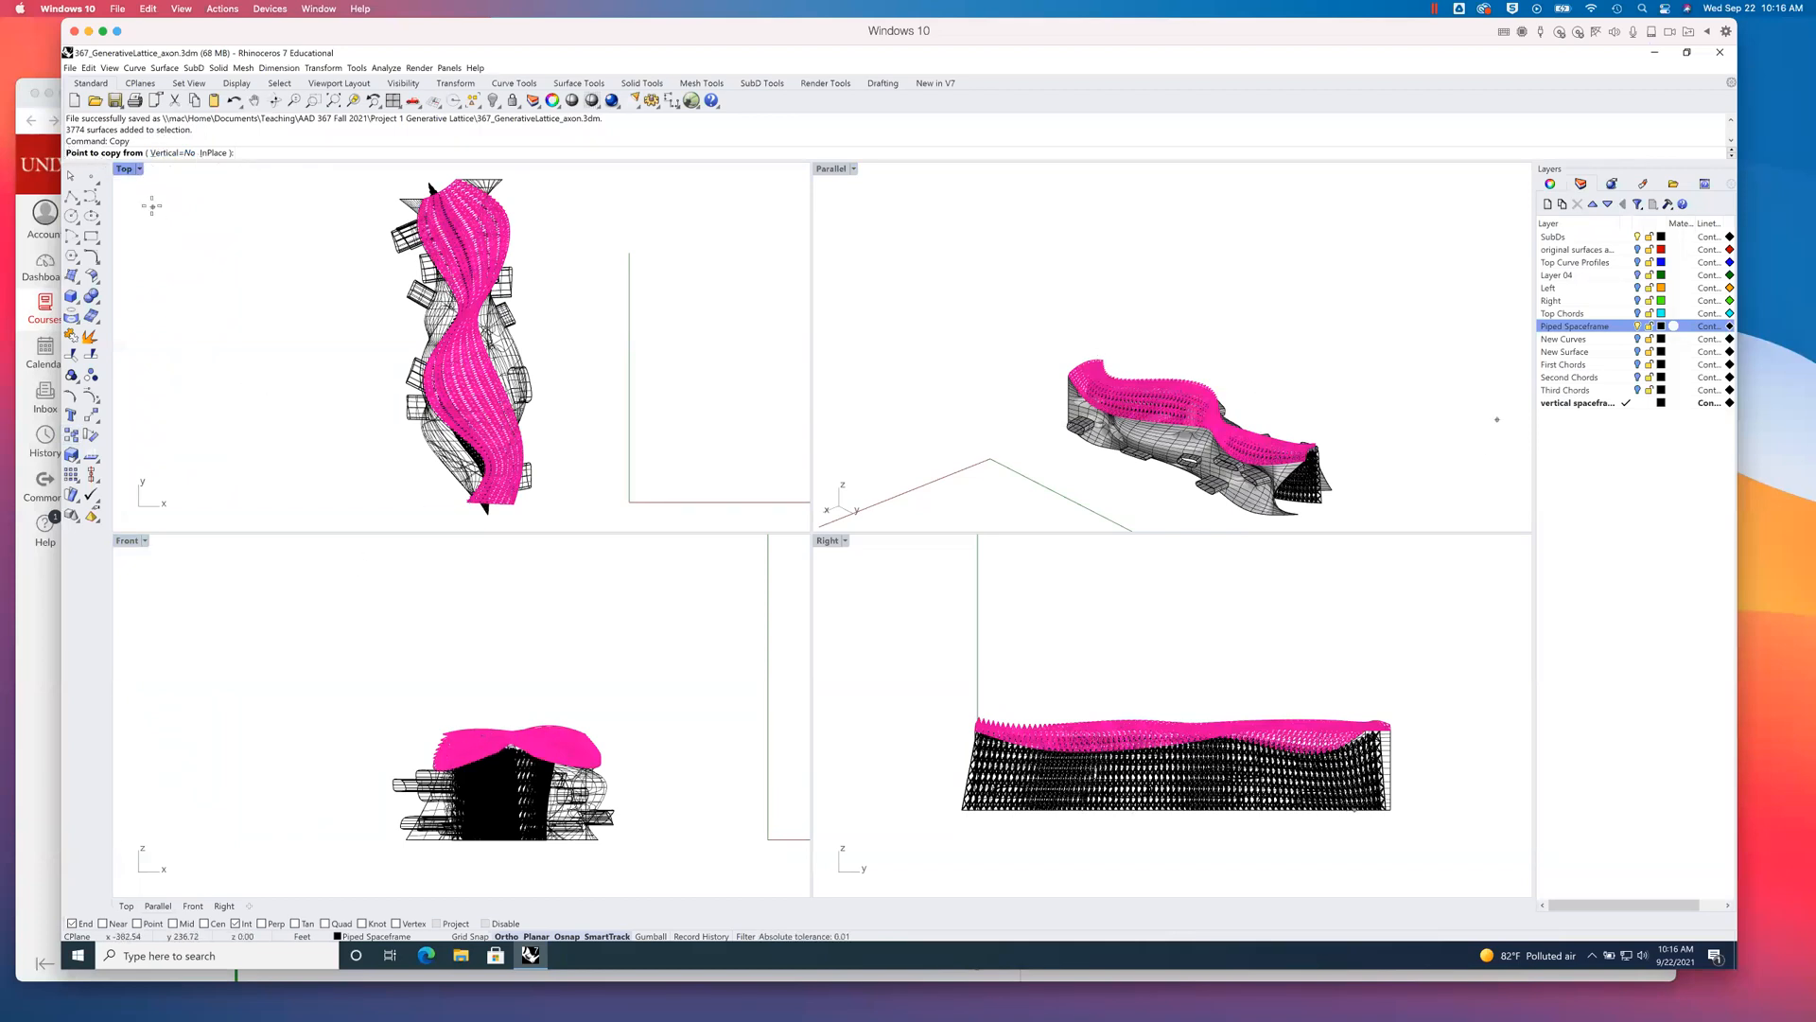
pyautogui.click(371, 781)
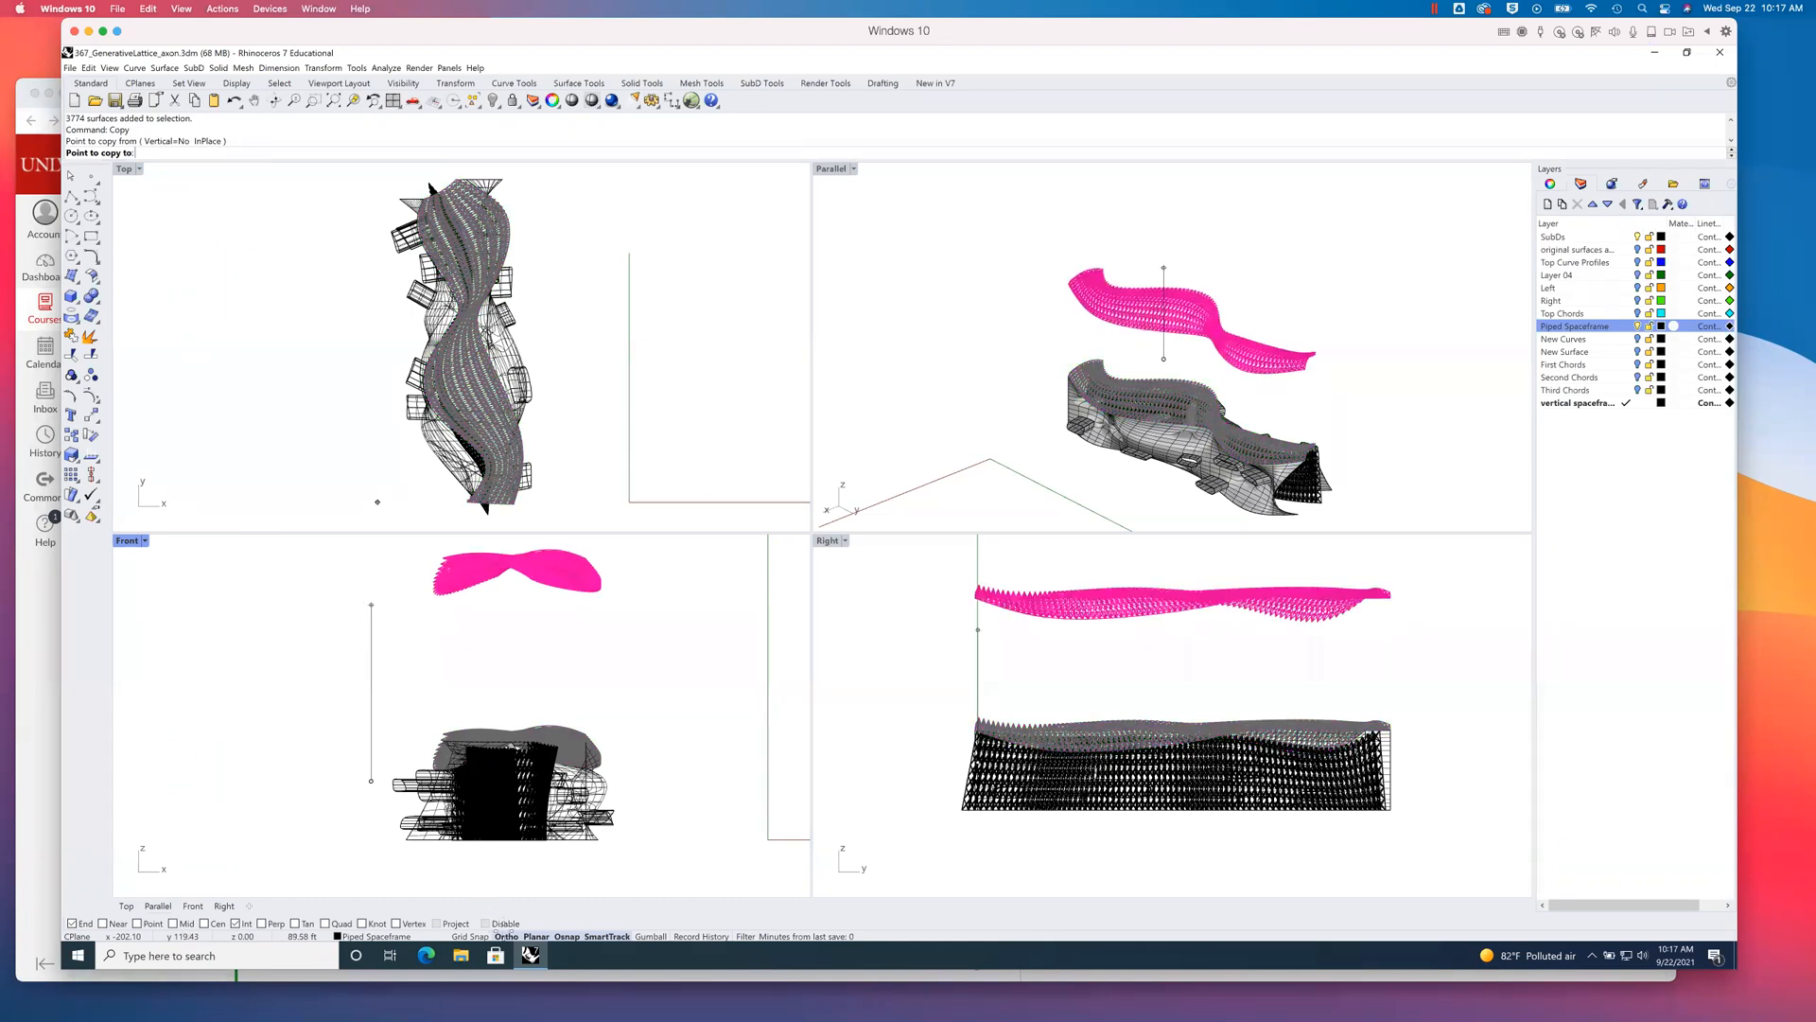
pyautogui.click(371, 543)
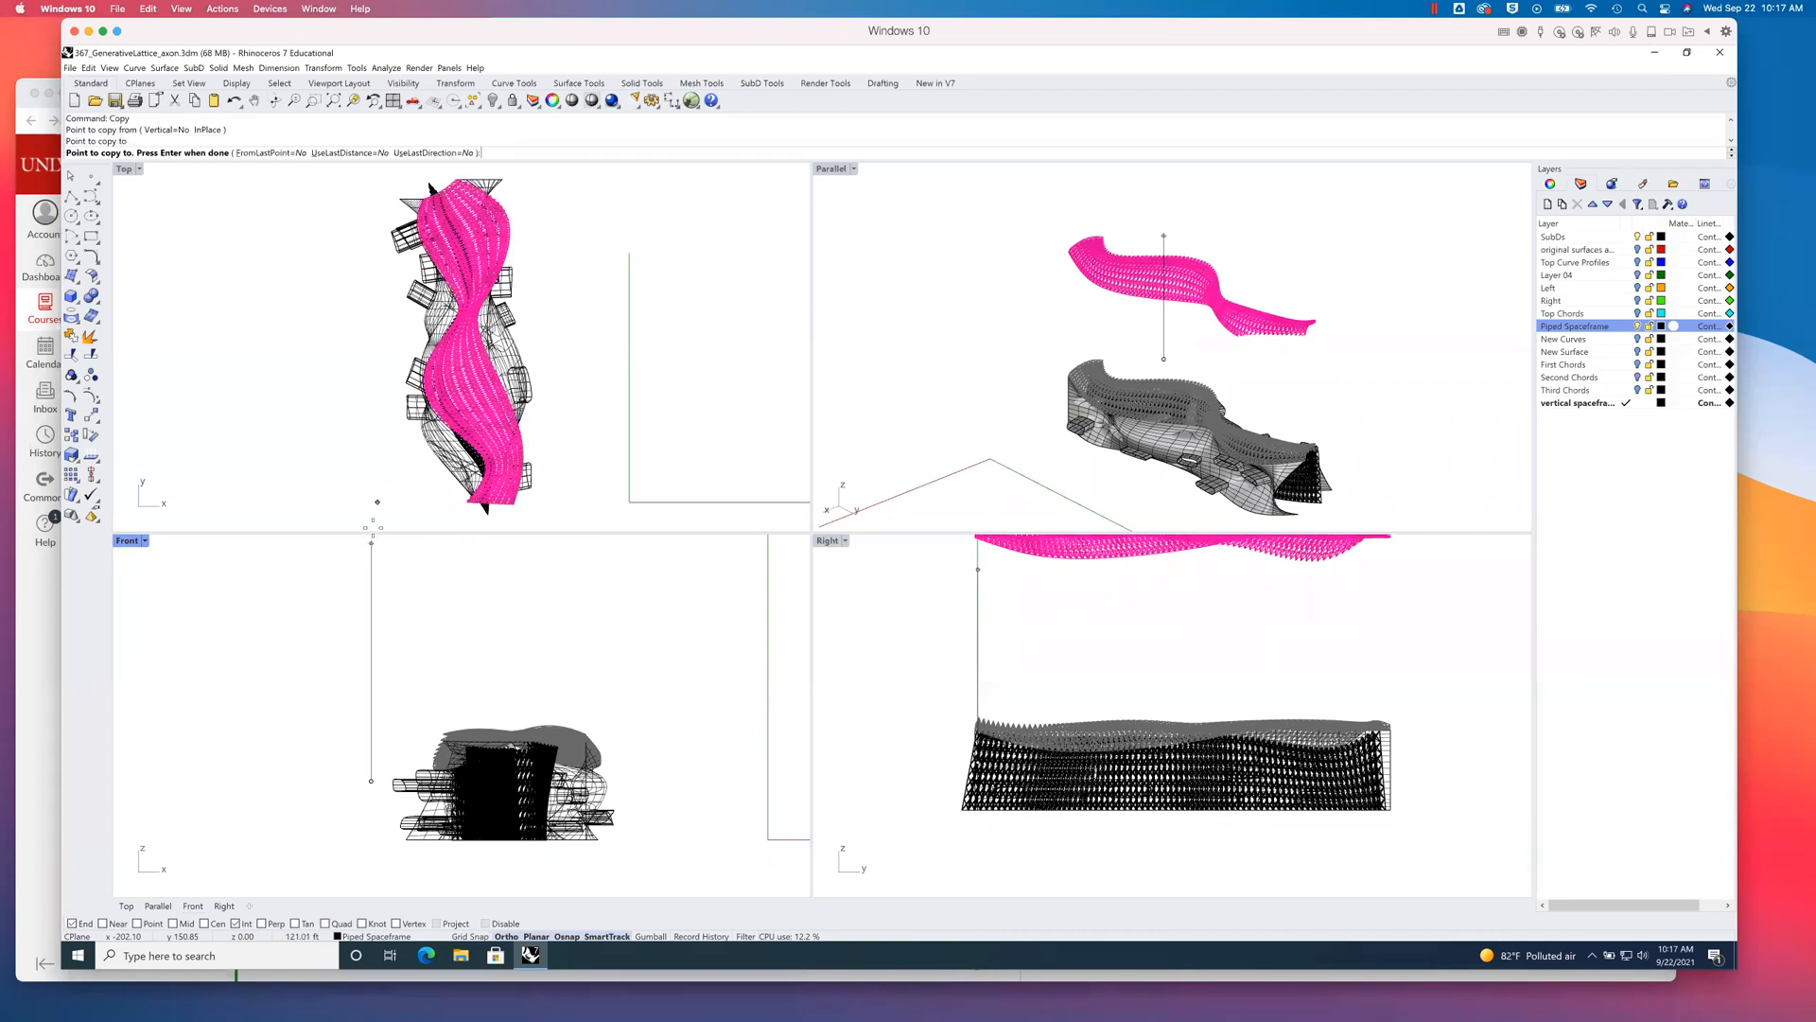
pyautogui.click(370, 620)
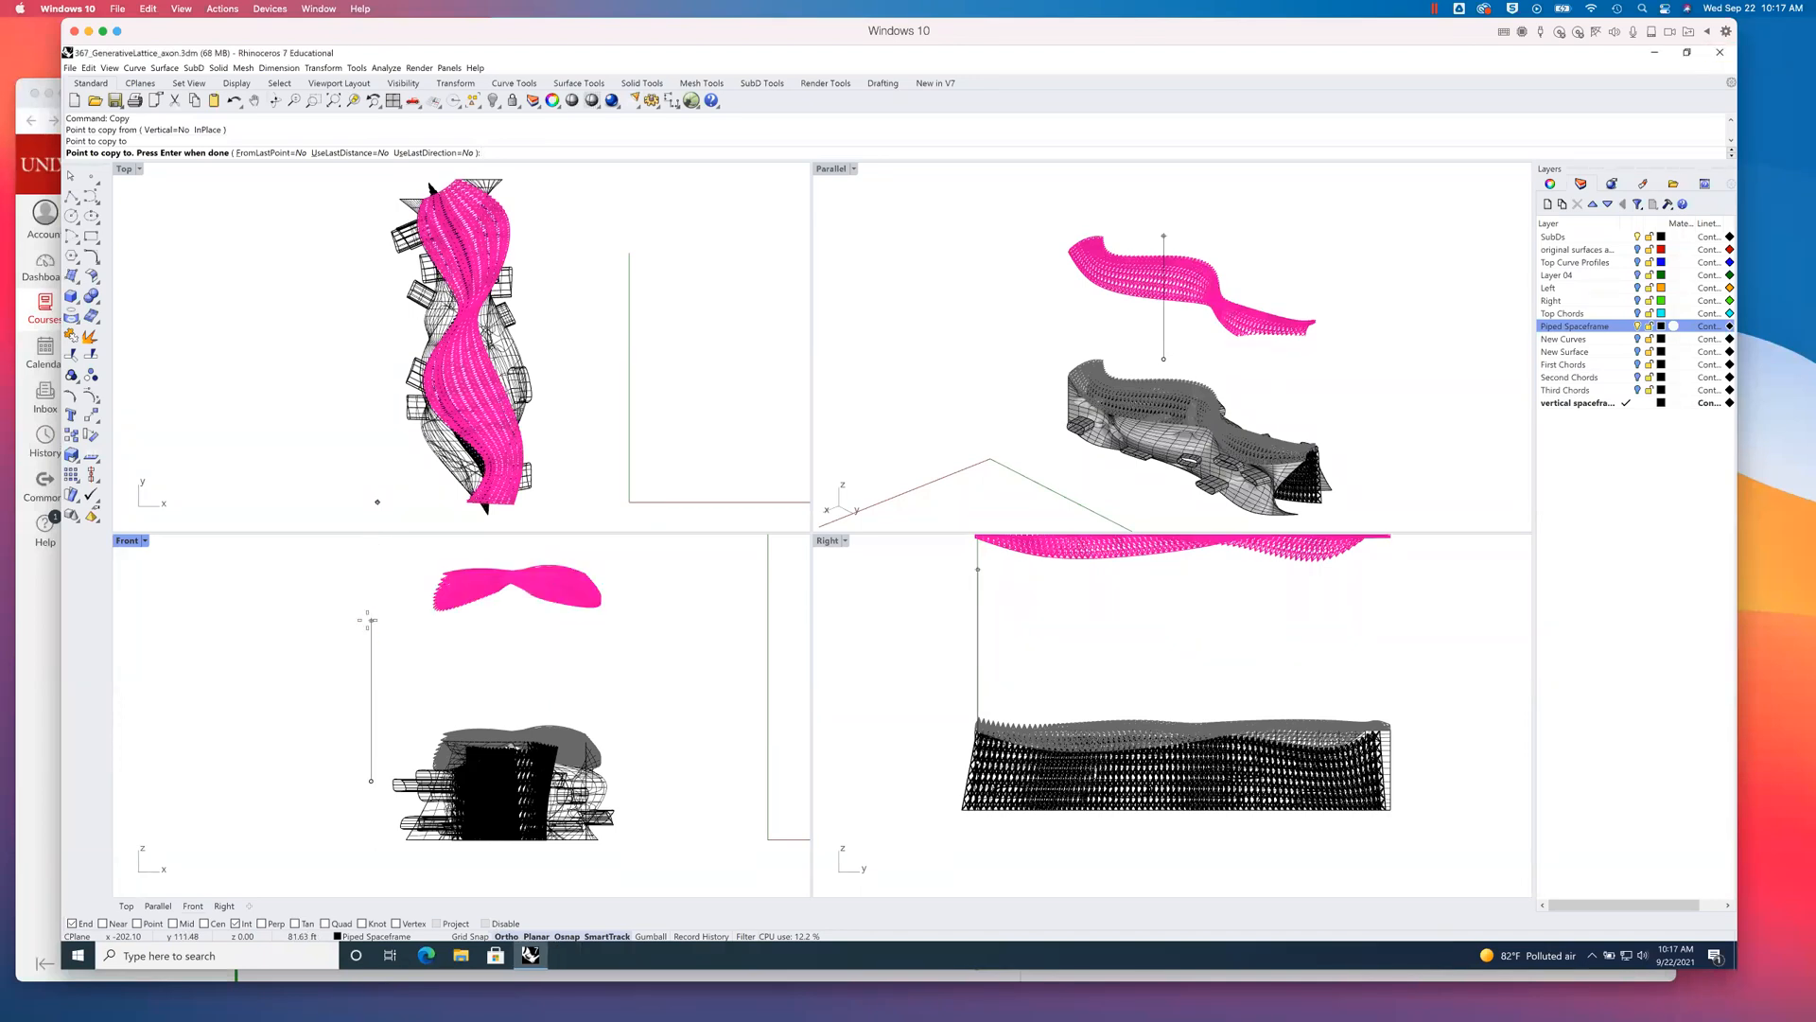
pyautogui.press('Return')
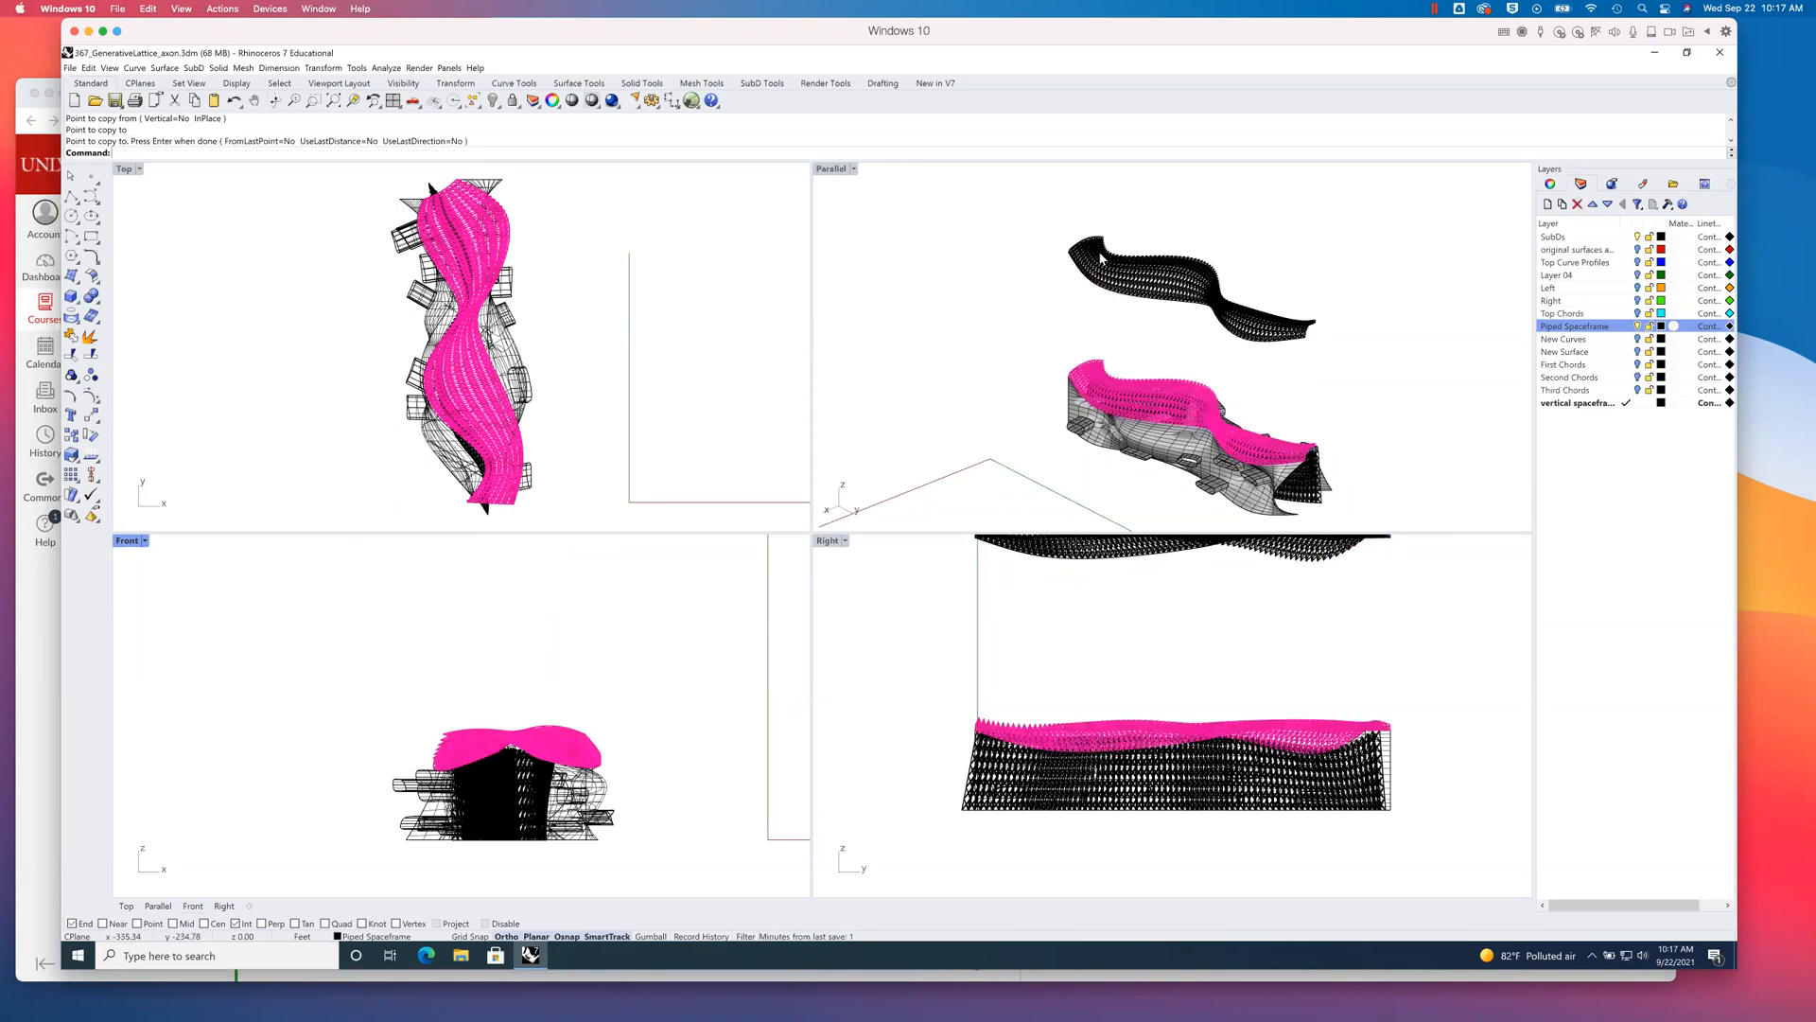
# - Move the raised piped spaceframe copy about 38.5 ft farther up in the Front viewport
pyautogui.click(1210, 284)
pyautogui.click(1264, 386)
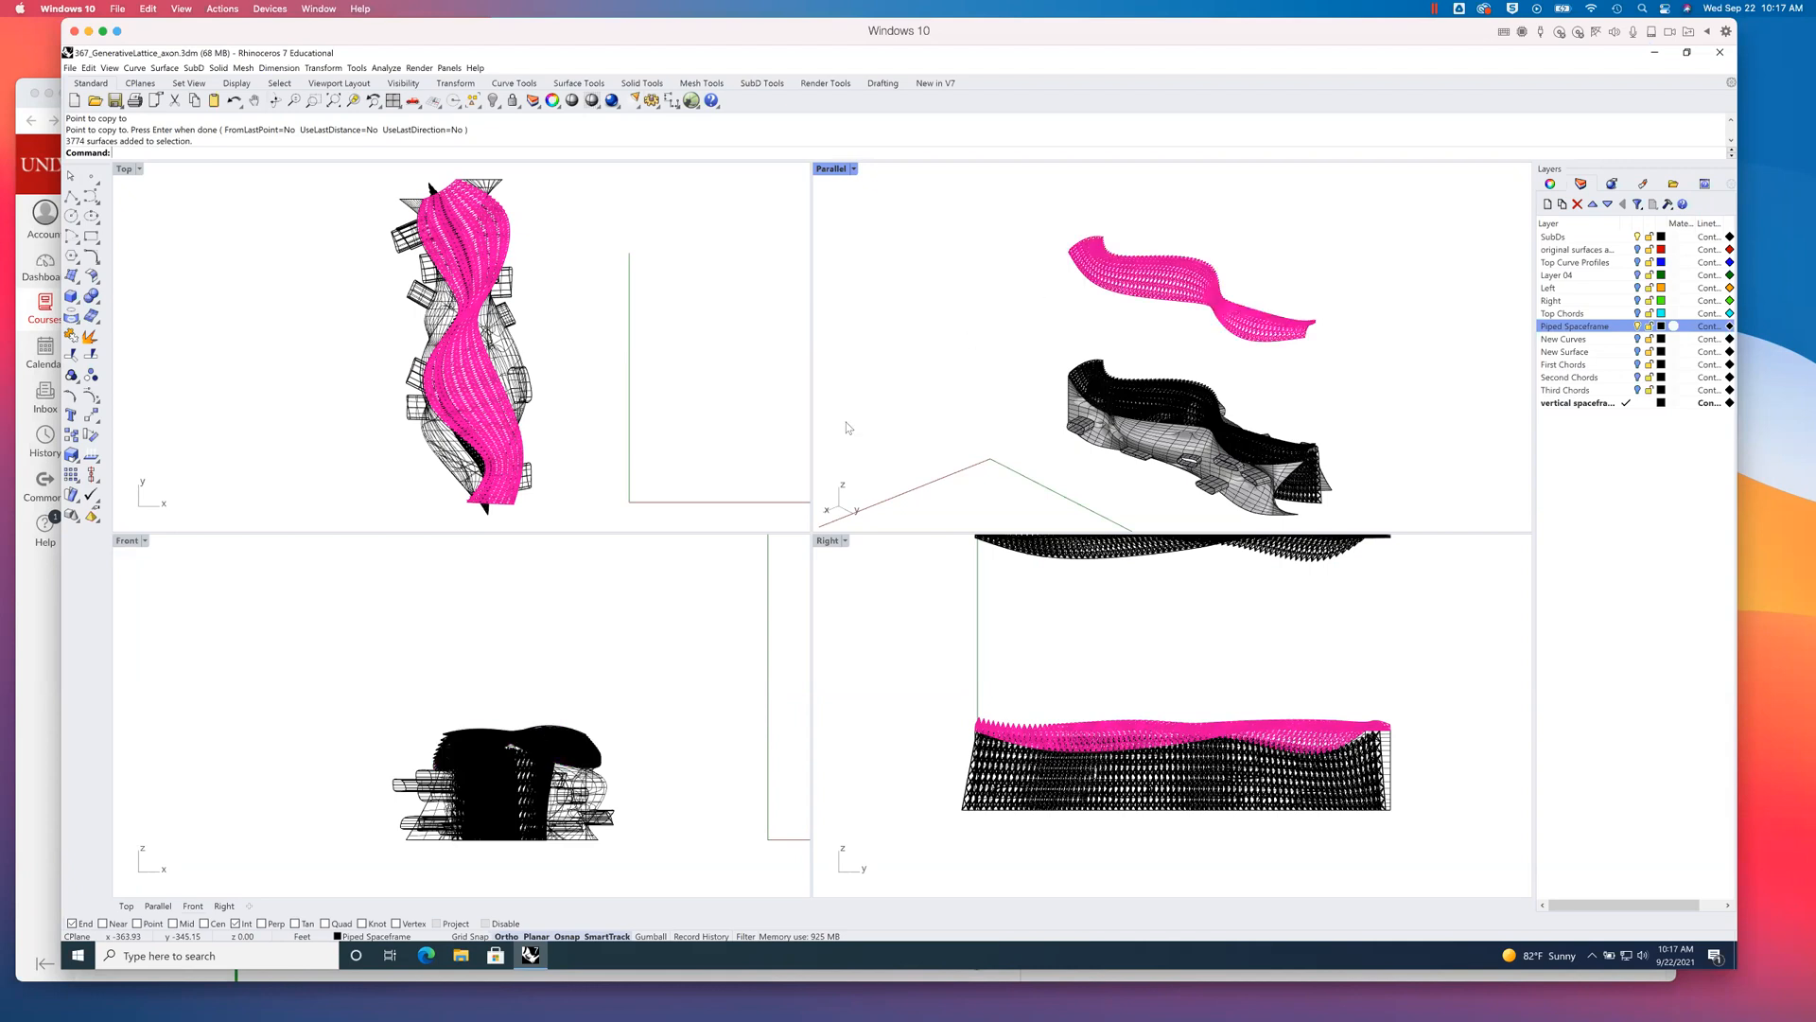
pyautogui.moveTo(523, 666); pyautogui.dragTo(499, 690, button='right')
pyautogui.scroll(-3, 499, 691)
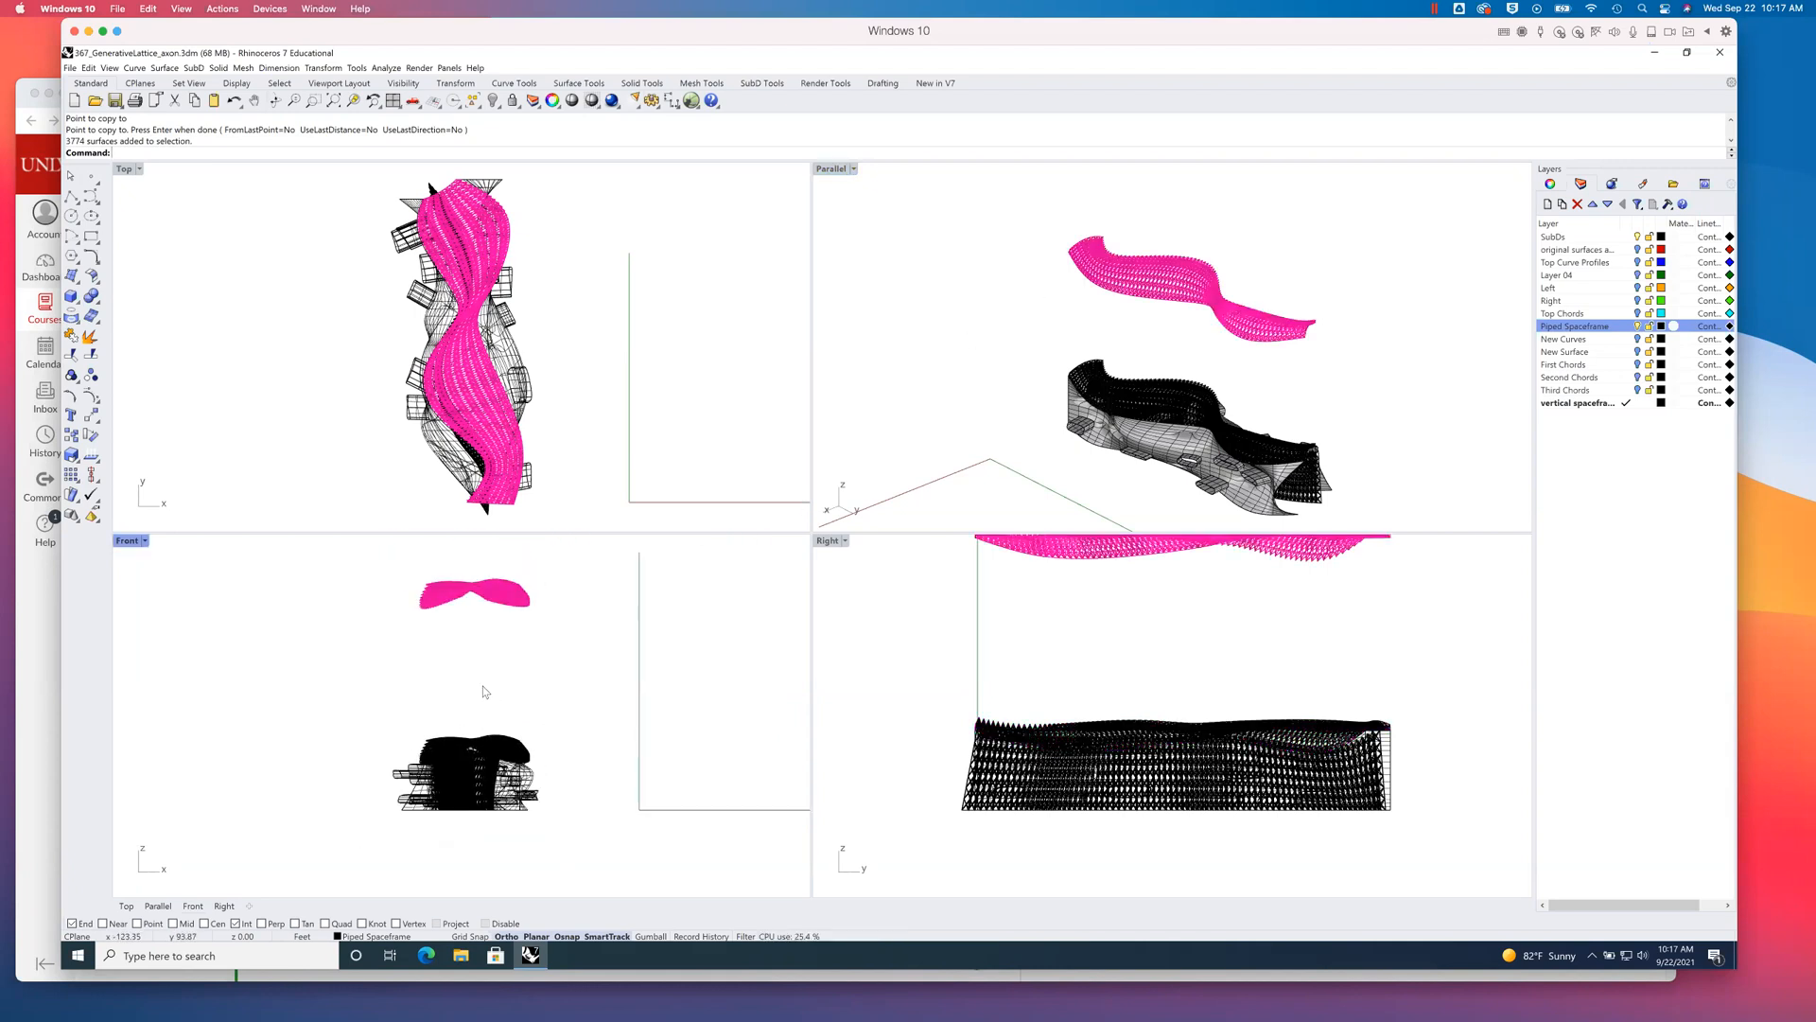
pyautogui.click(91, 415)
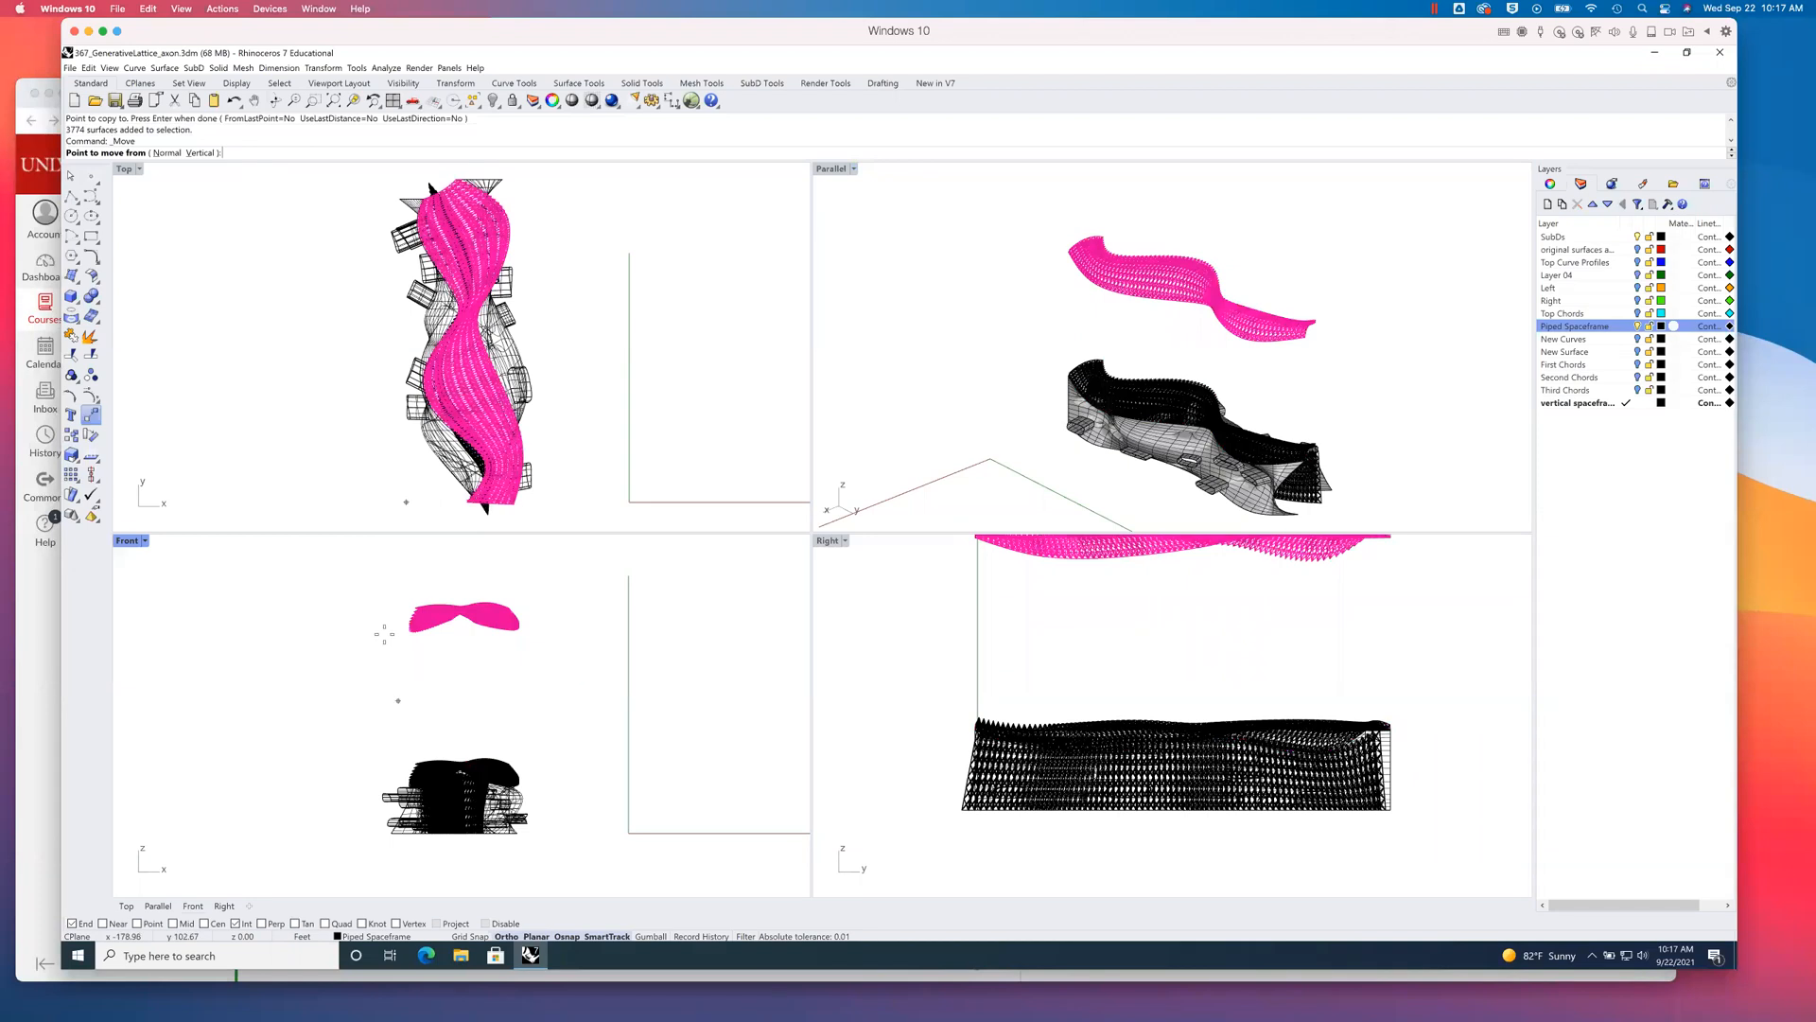
pyautogui.click(398, 690)
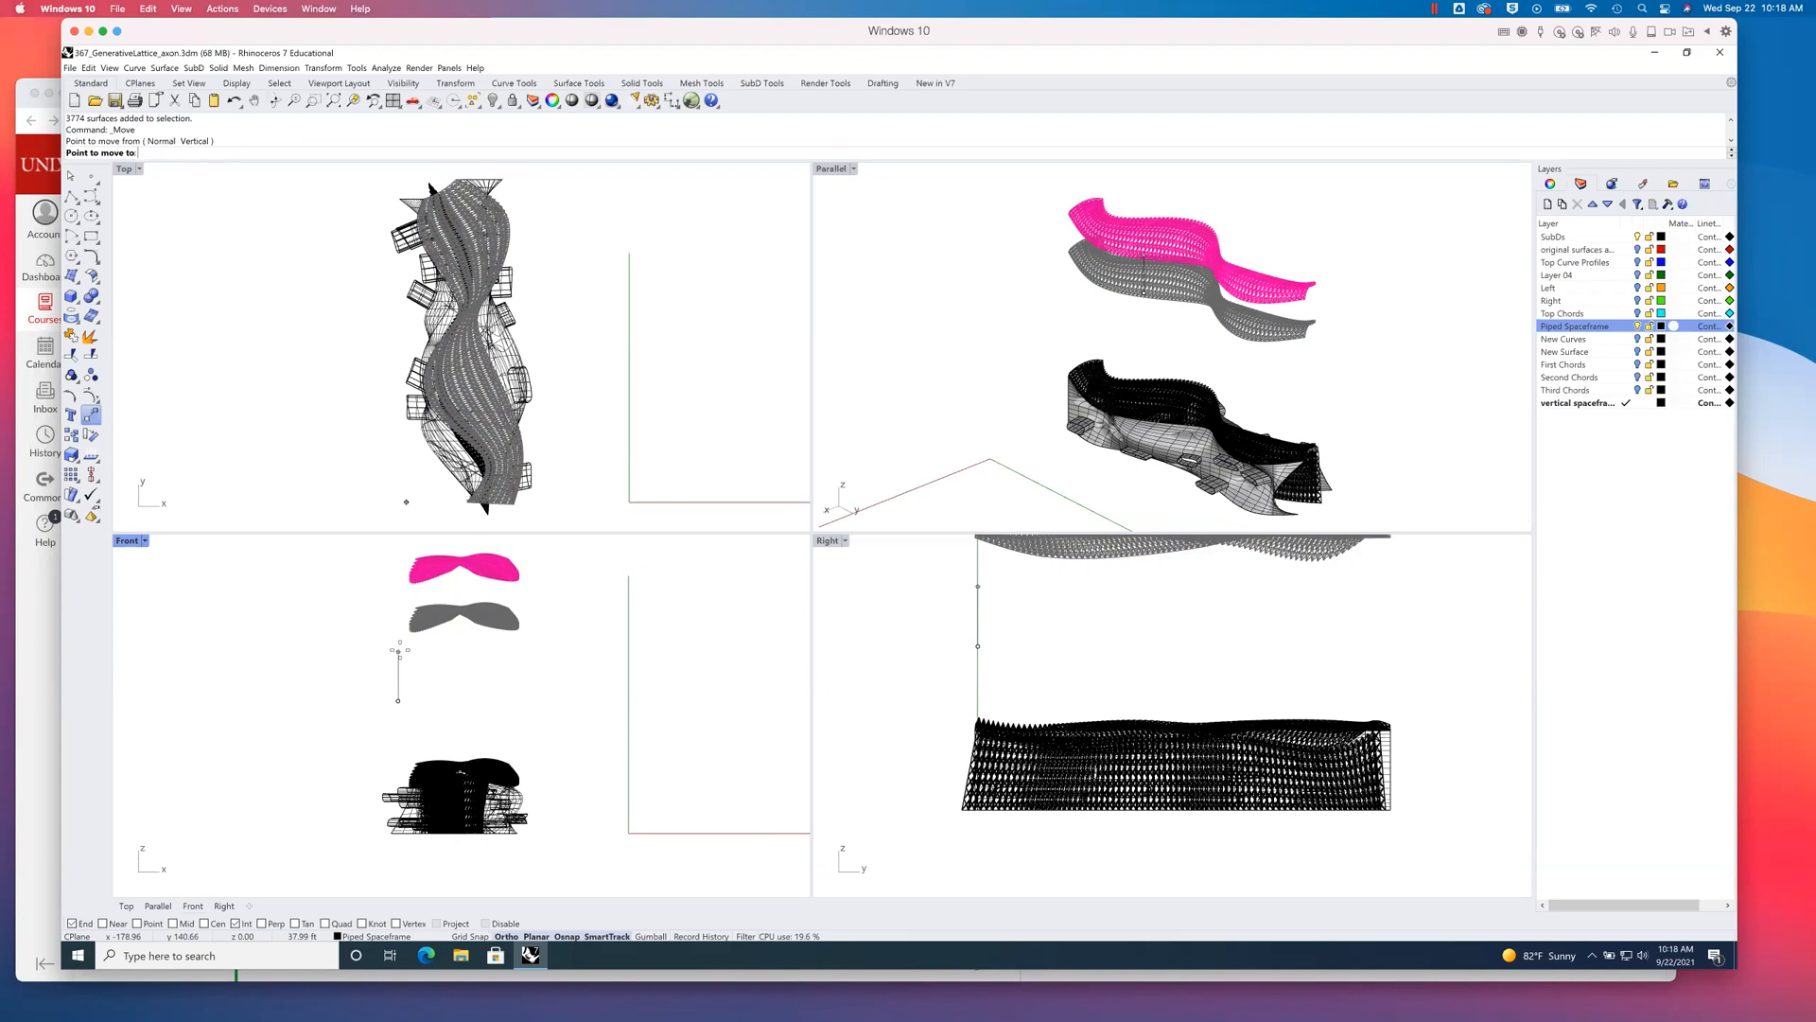
pyautogui.click(399, 650)
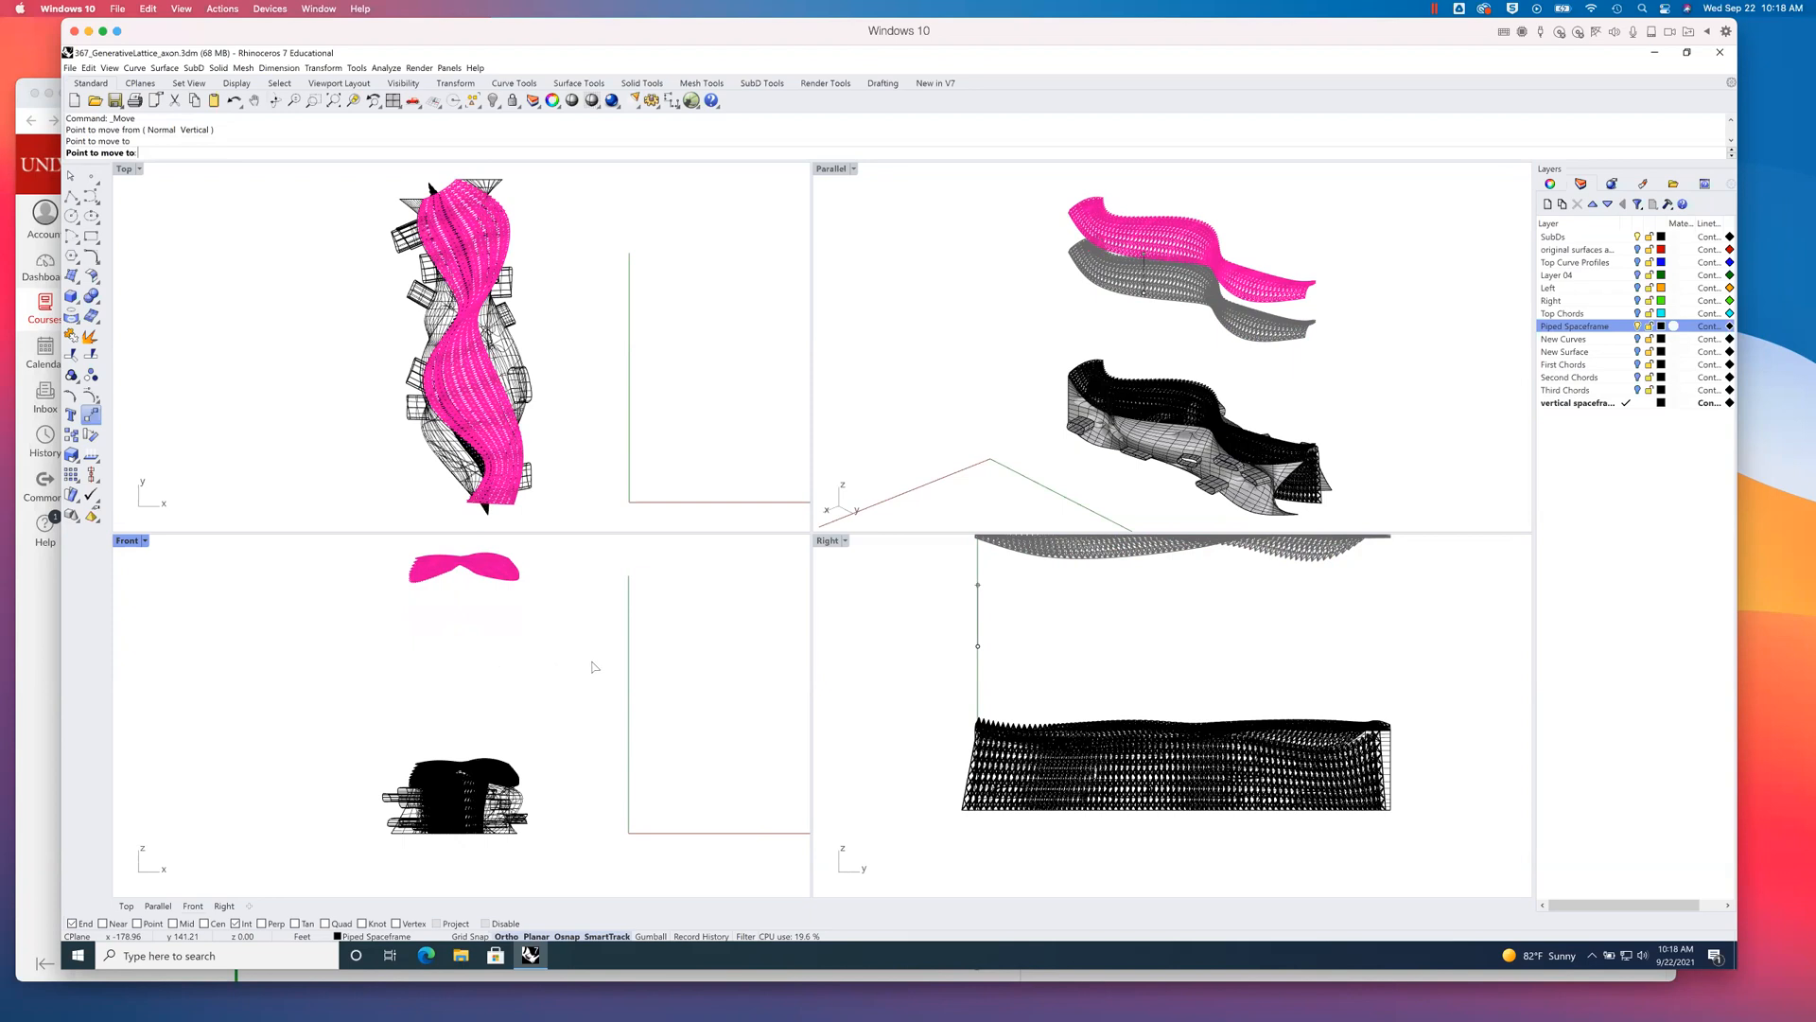
pyautogui.press('Escape')
pyautogui.press('Escape')
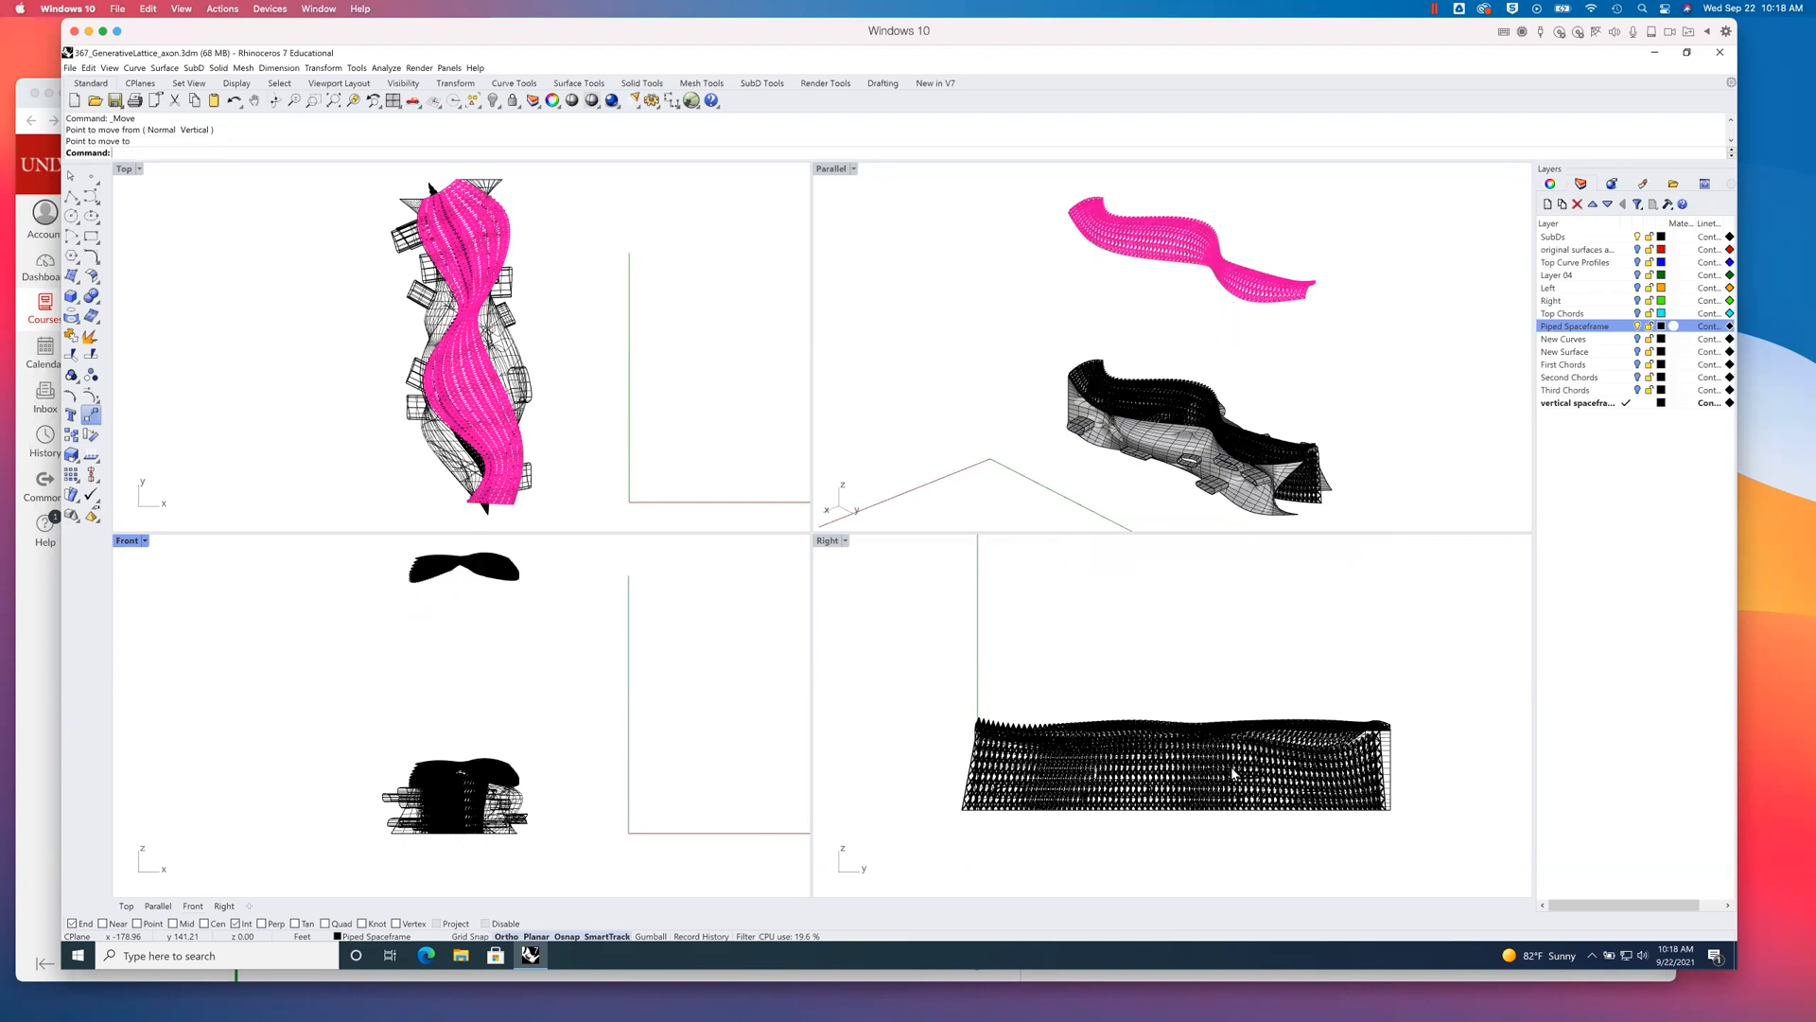
# - Select all objects on the vertical spaceframe layer
pyautogui.click(1577, 404)
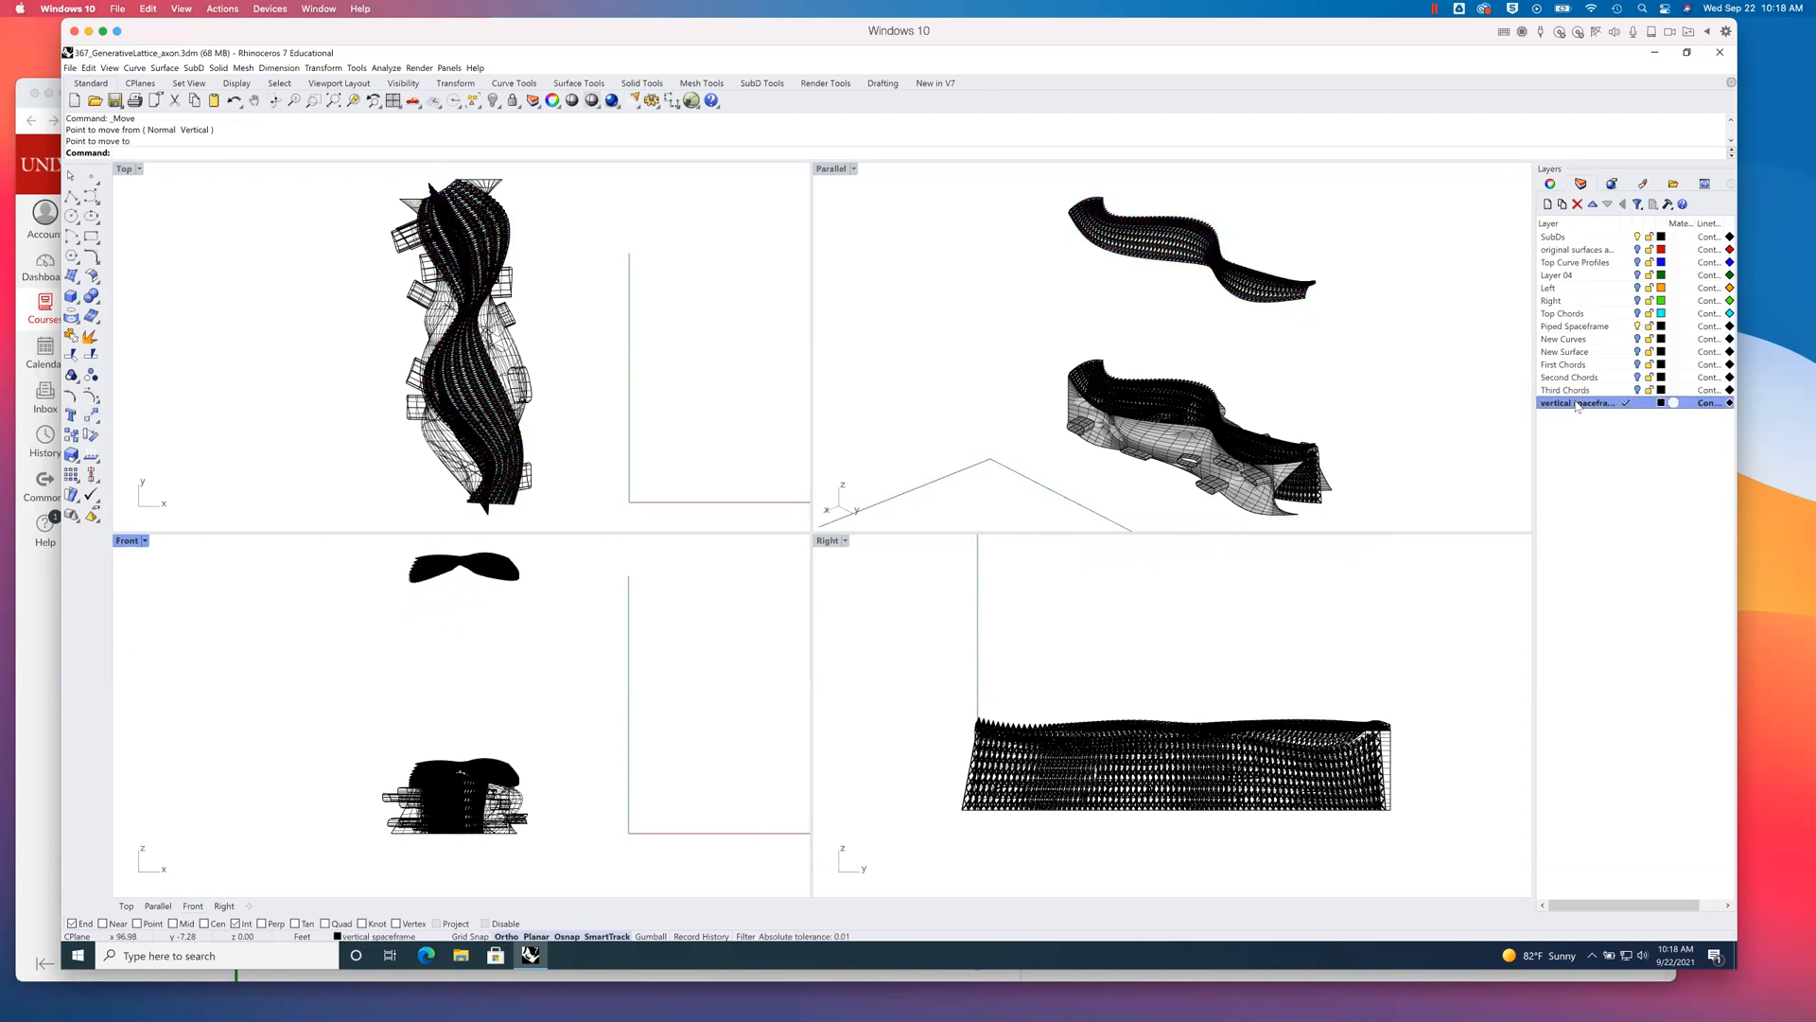
pyautogui.rightClick(1577, 405)
pyautogui.click(1646, 583)
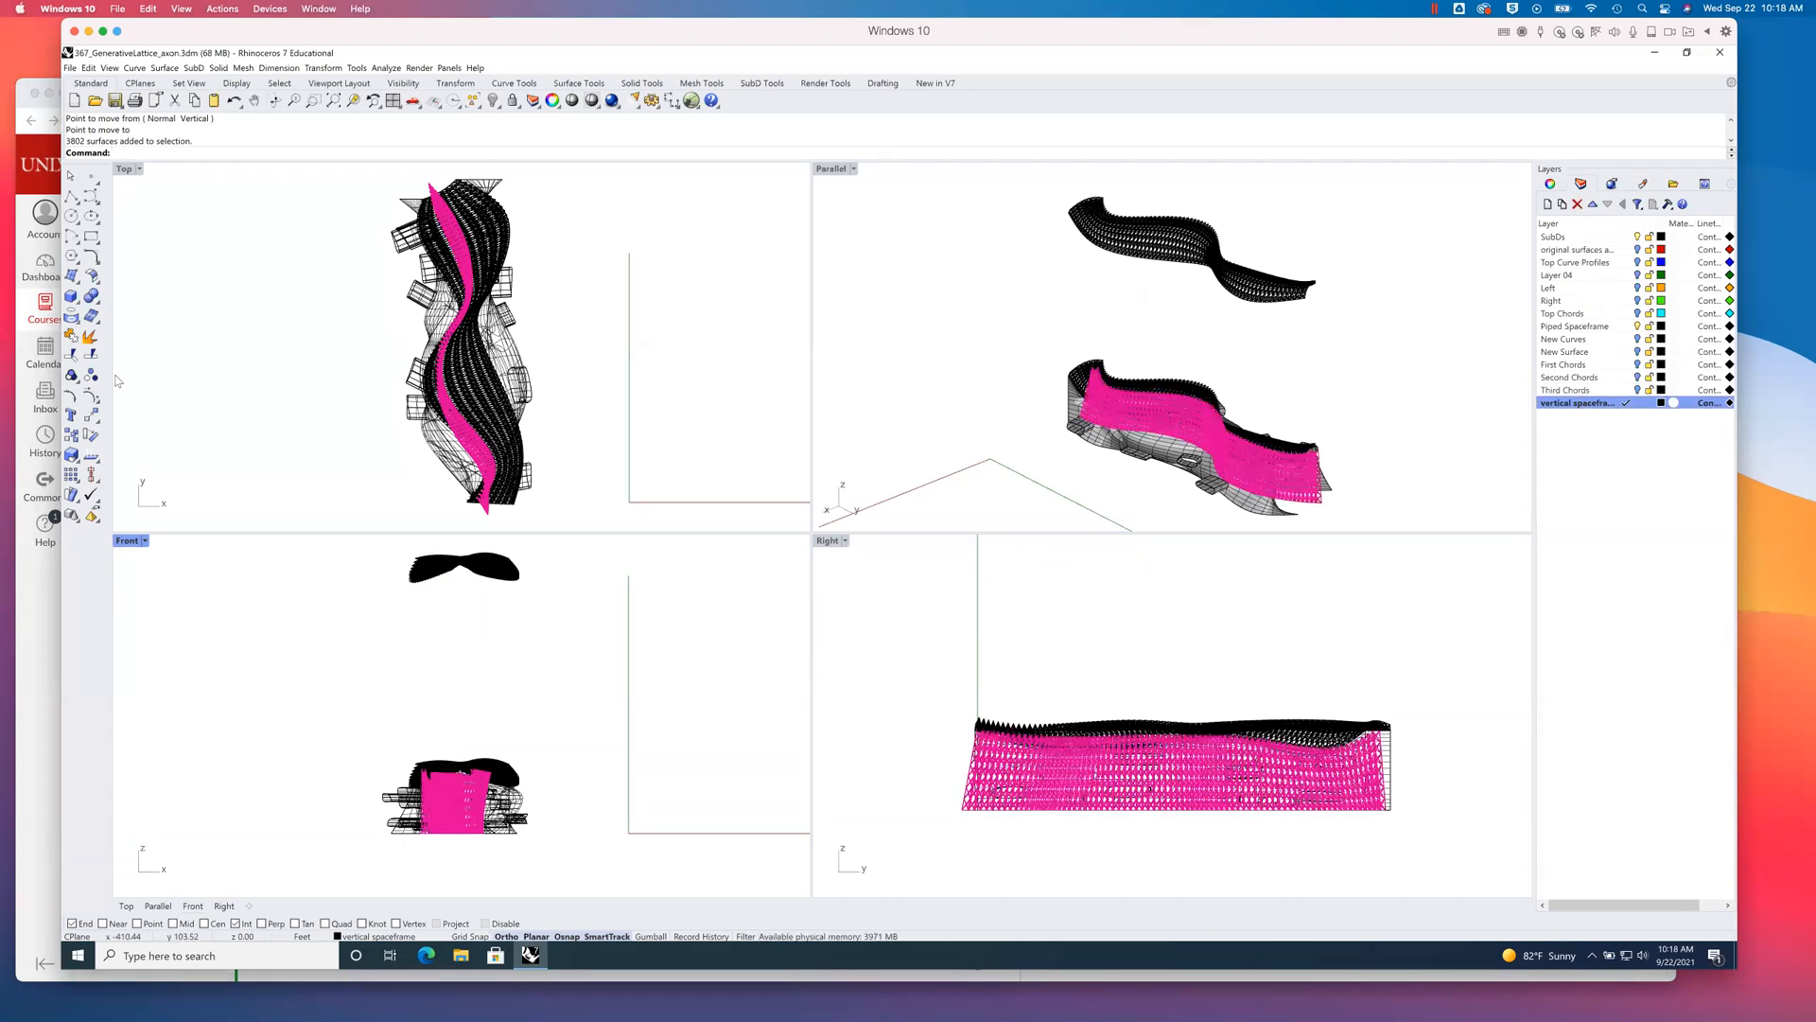
pyautogui.click(91, 414)
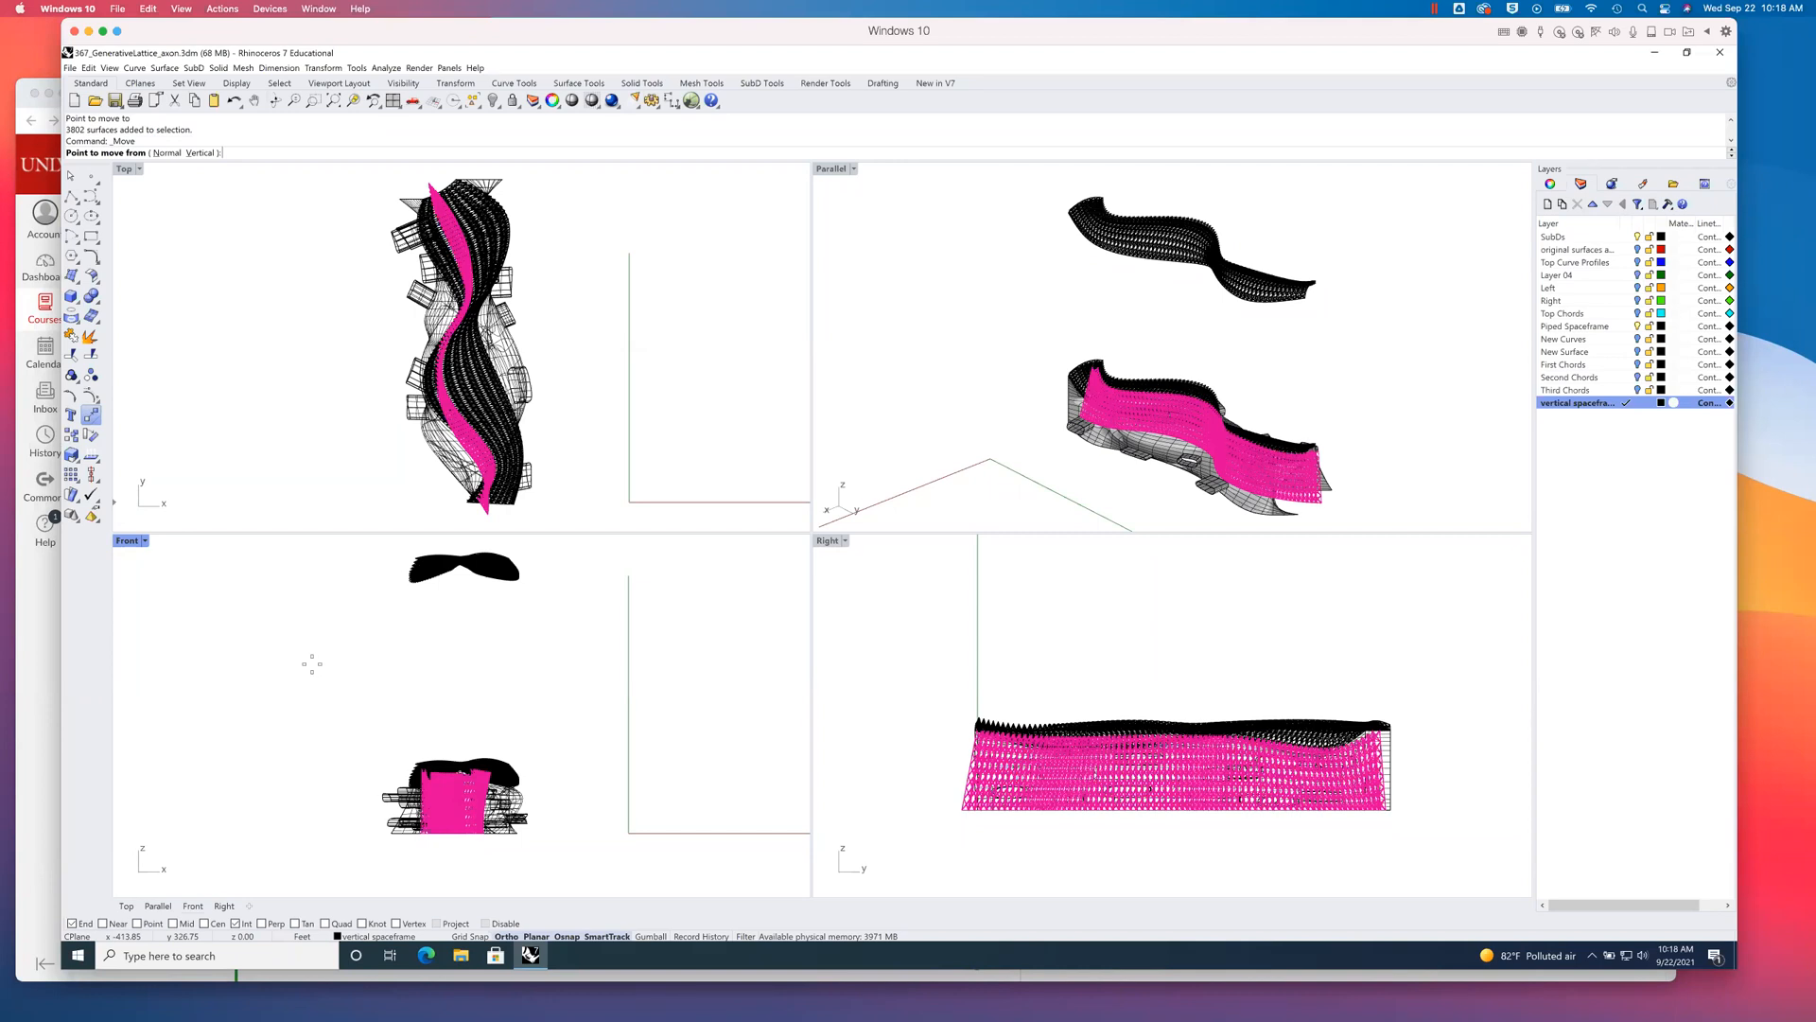
pyautogui.click(306, 777)
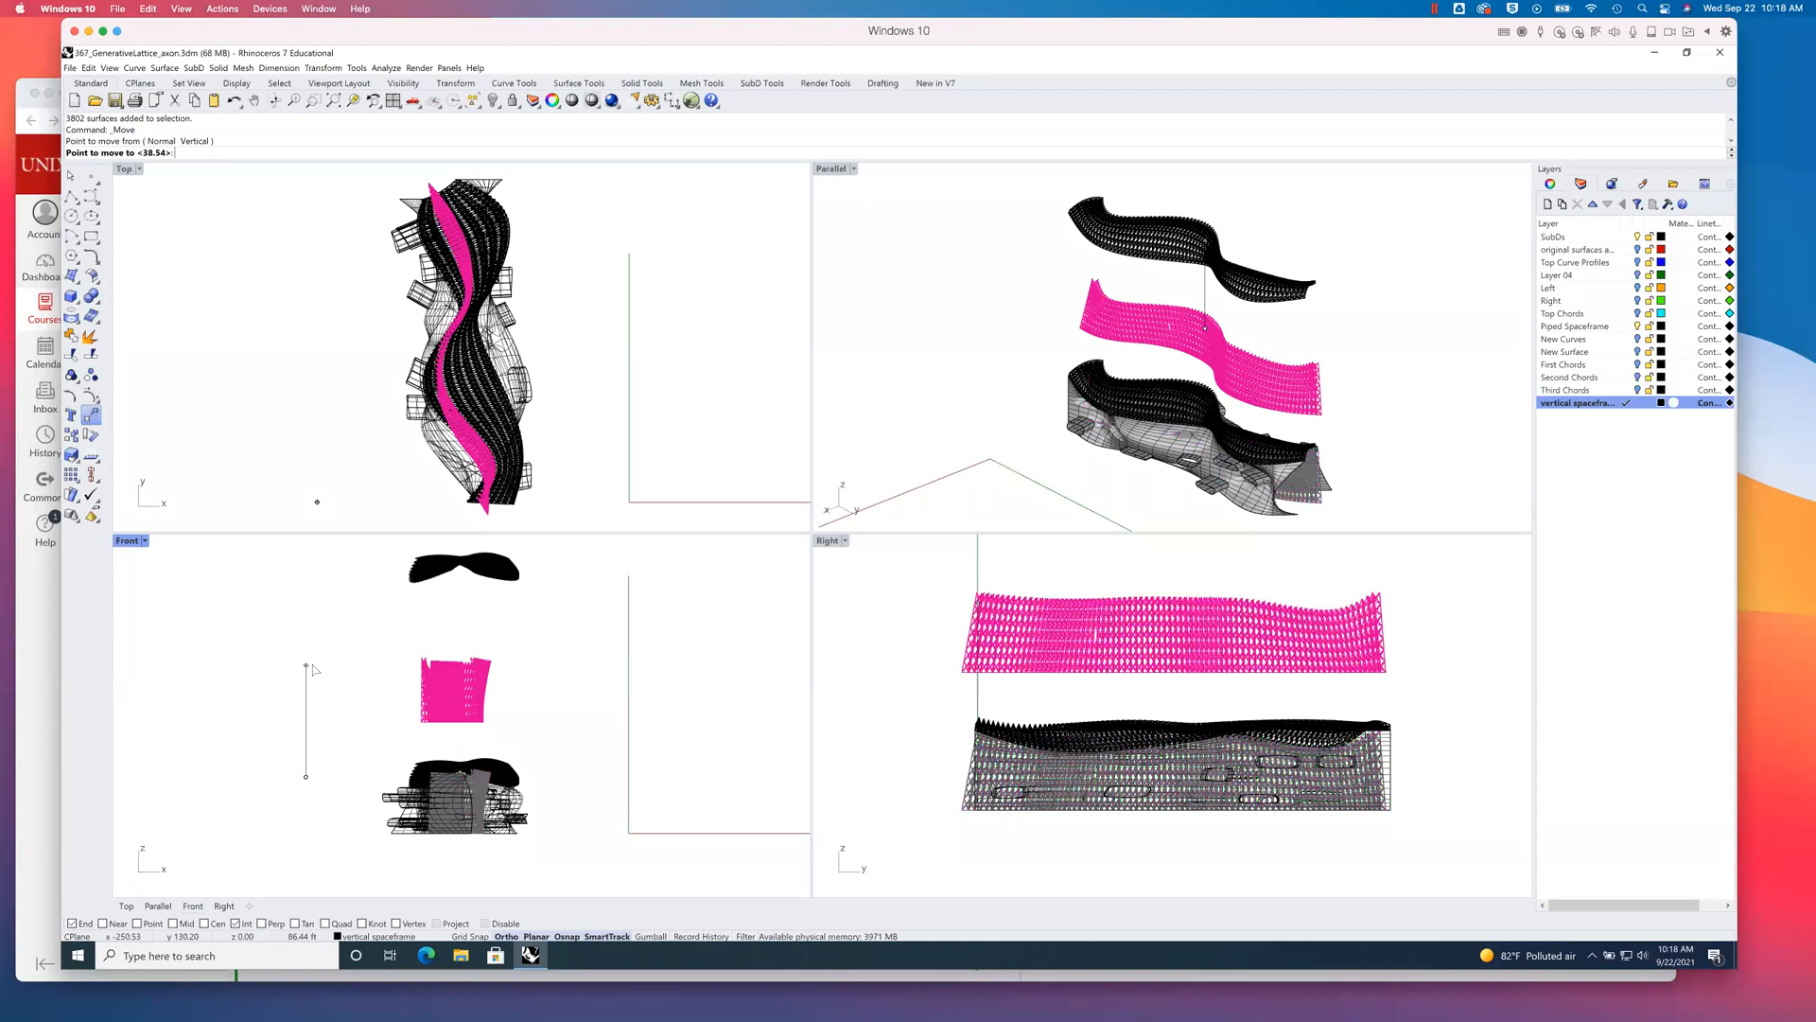
pyautogui.press('Escape')
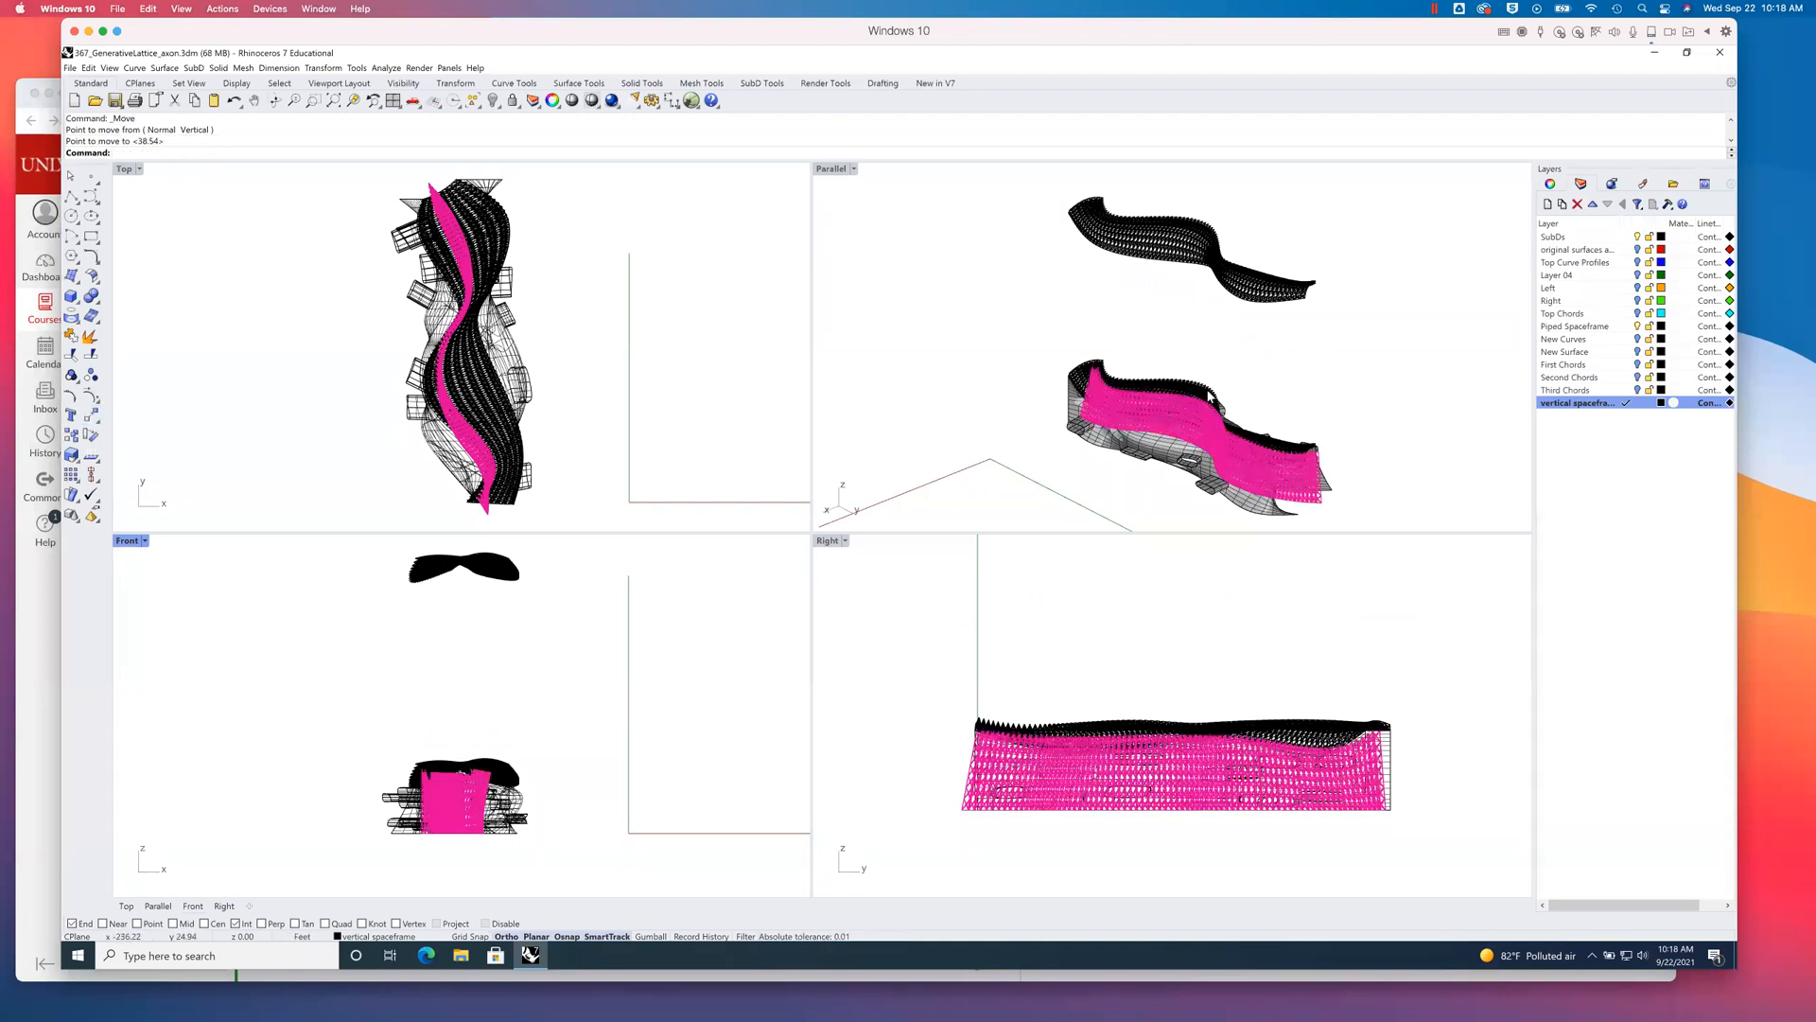
# - Copy the selected vertical spaceframe about 101 ft straight up, between the model and the raised piped spaceframe, and clear the selection
pyautogui.write('Copy')
pyautogui.press('Return')
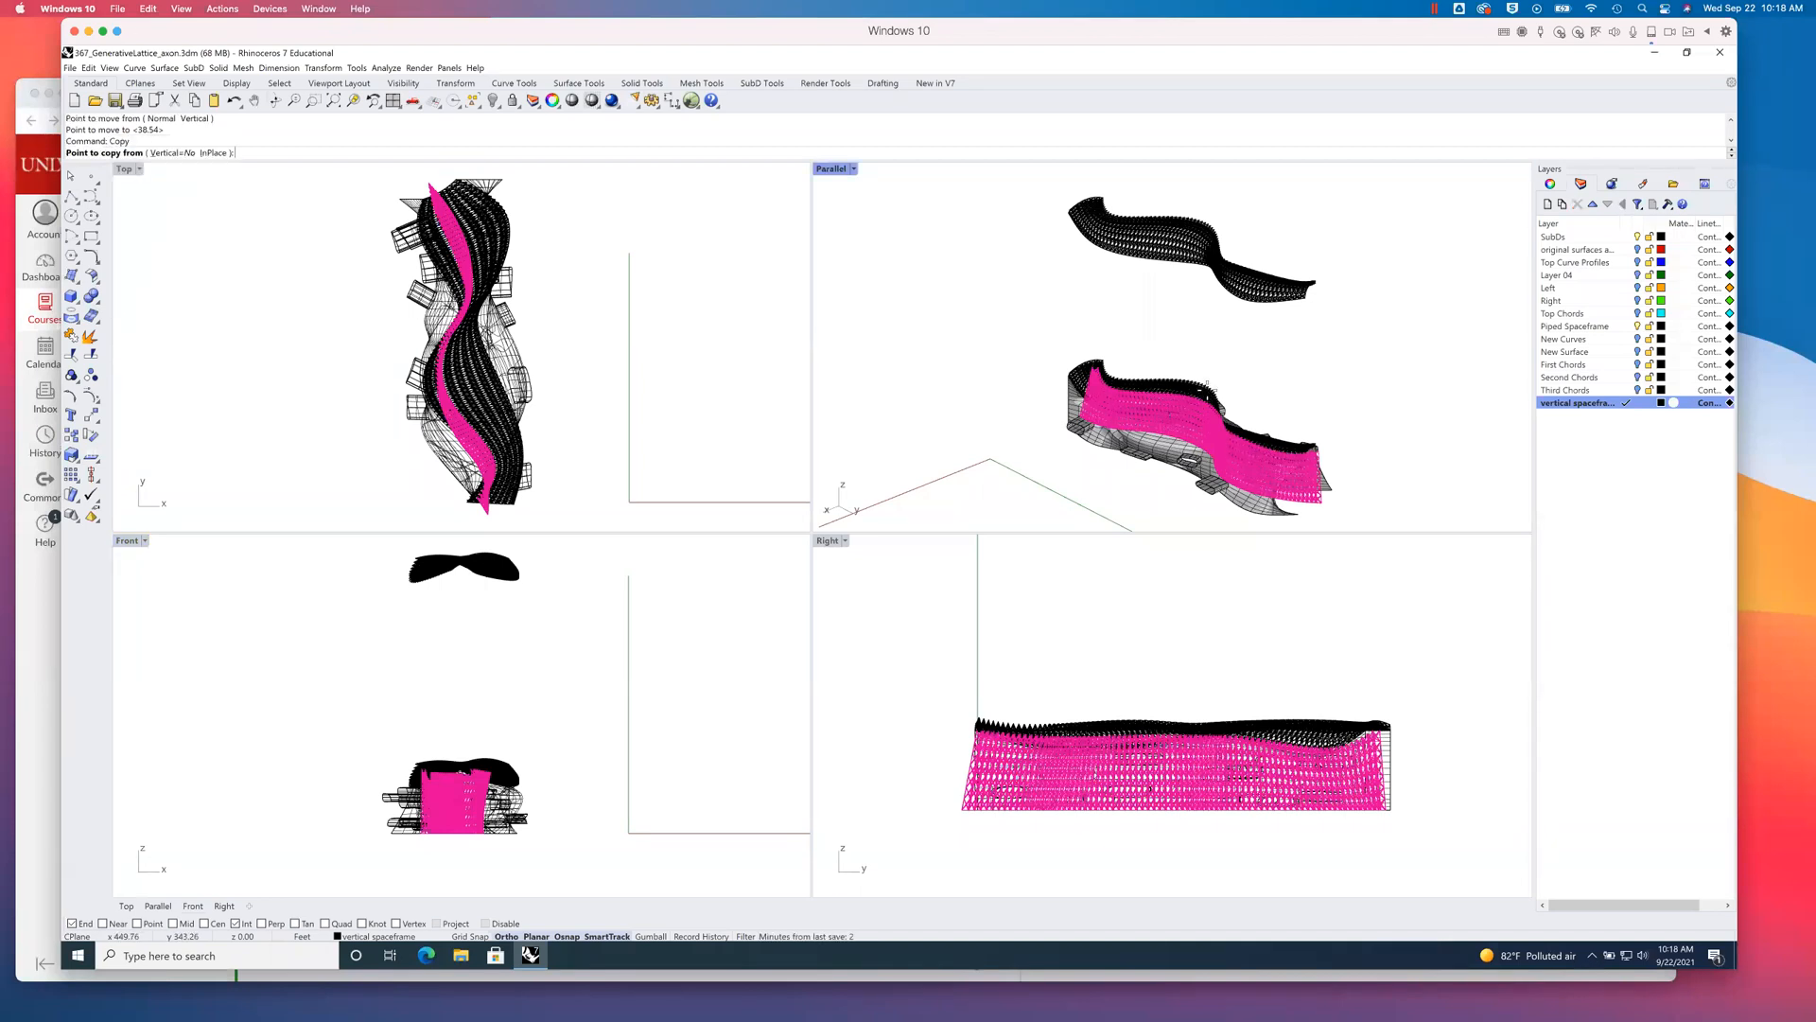
pyautogui.click(342, 798)
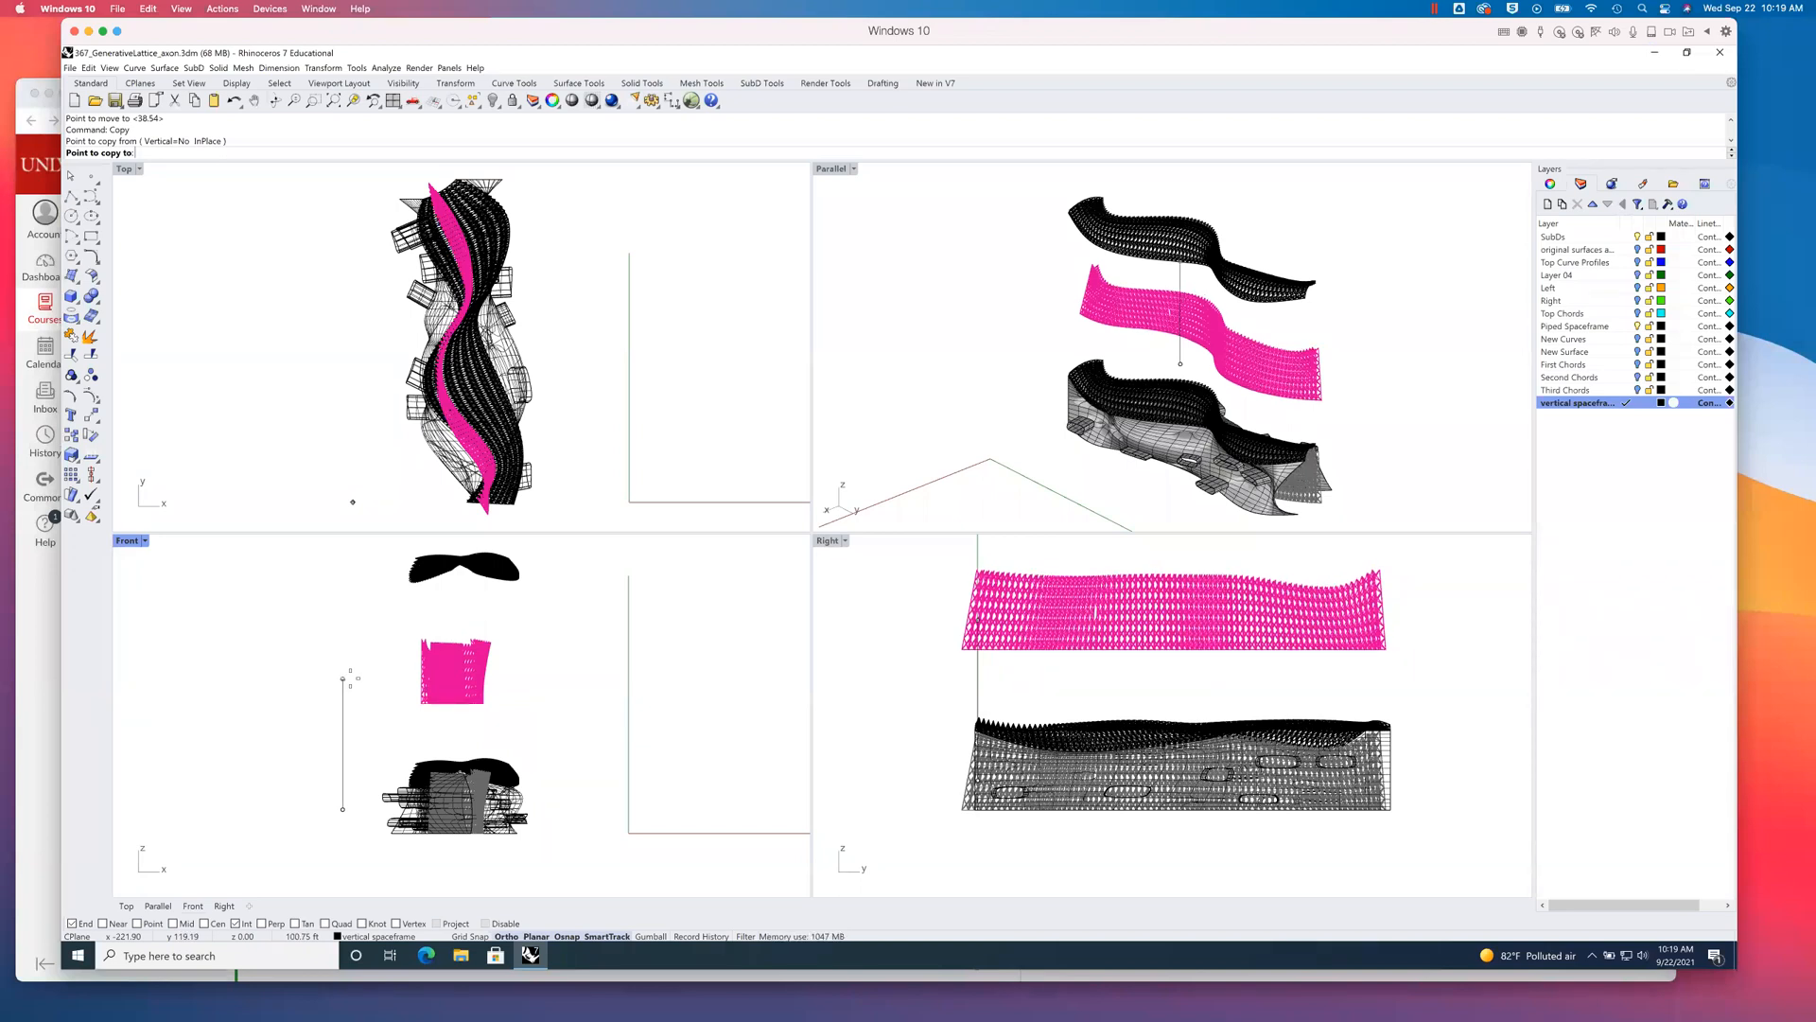
pyautogui.click(348, 677)
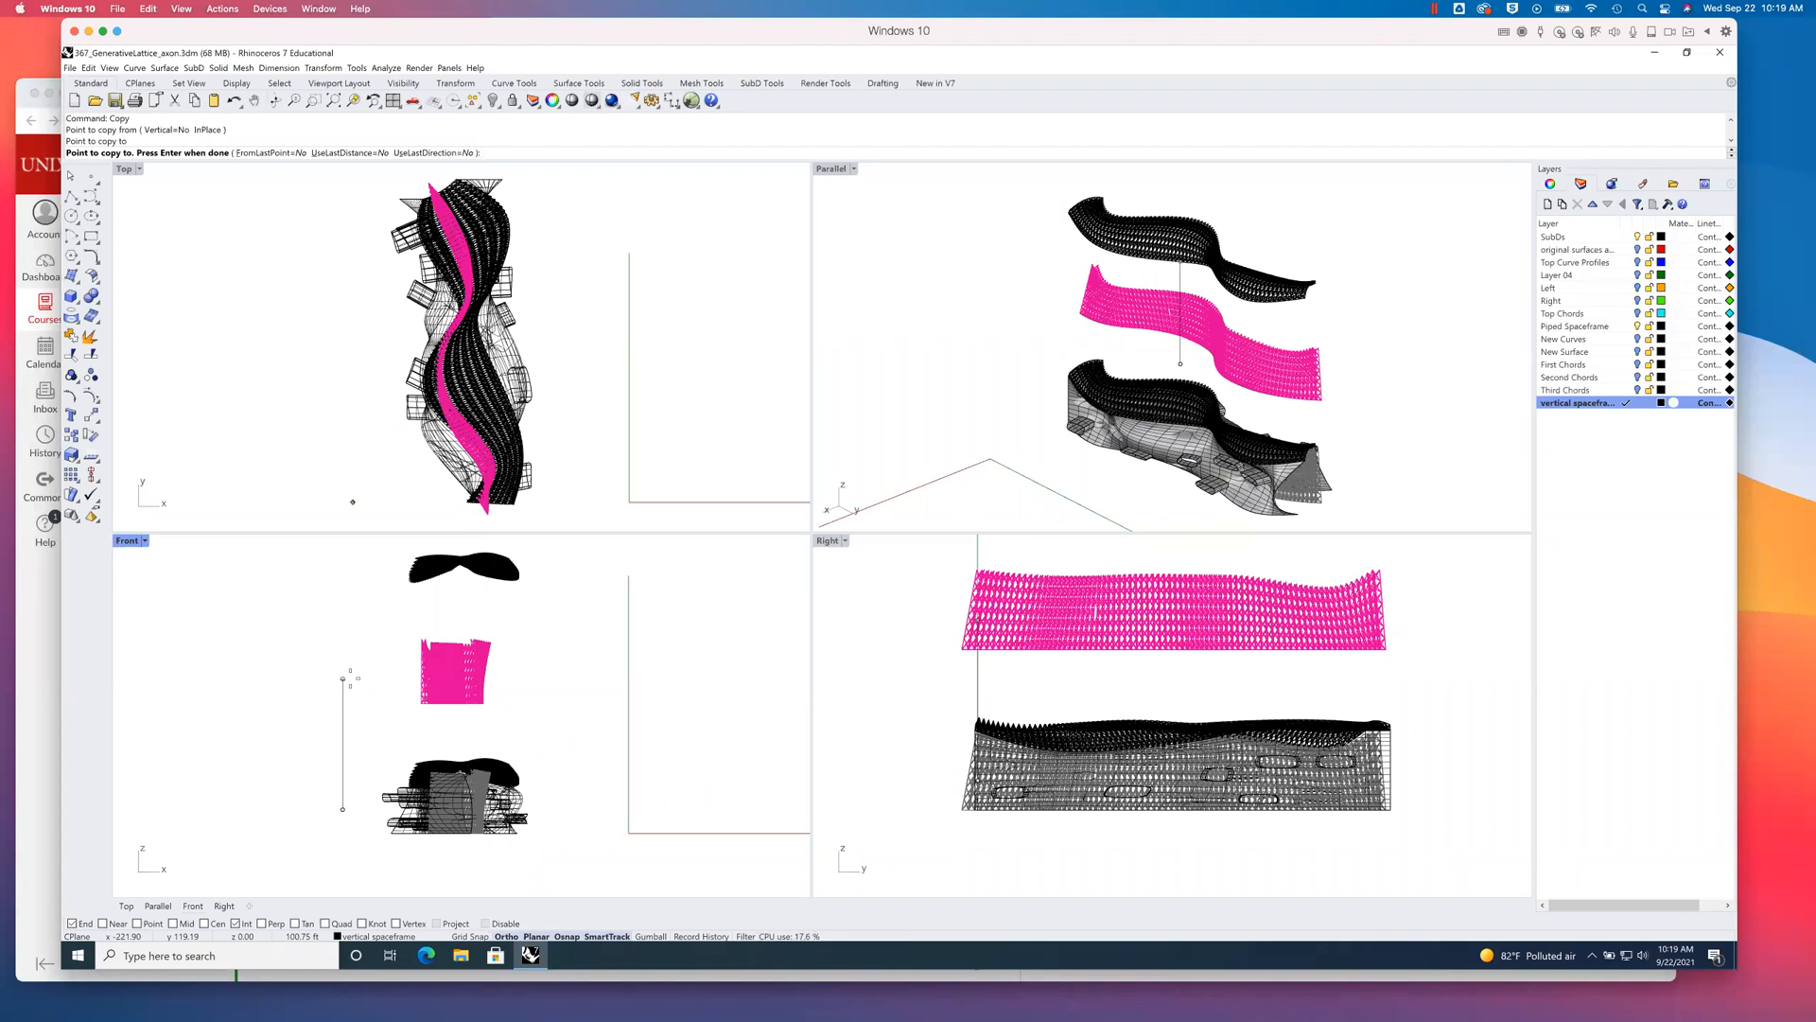
pyautogui.click(314, 620)
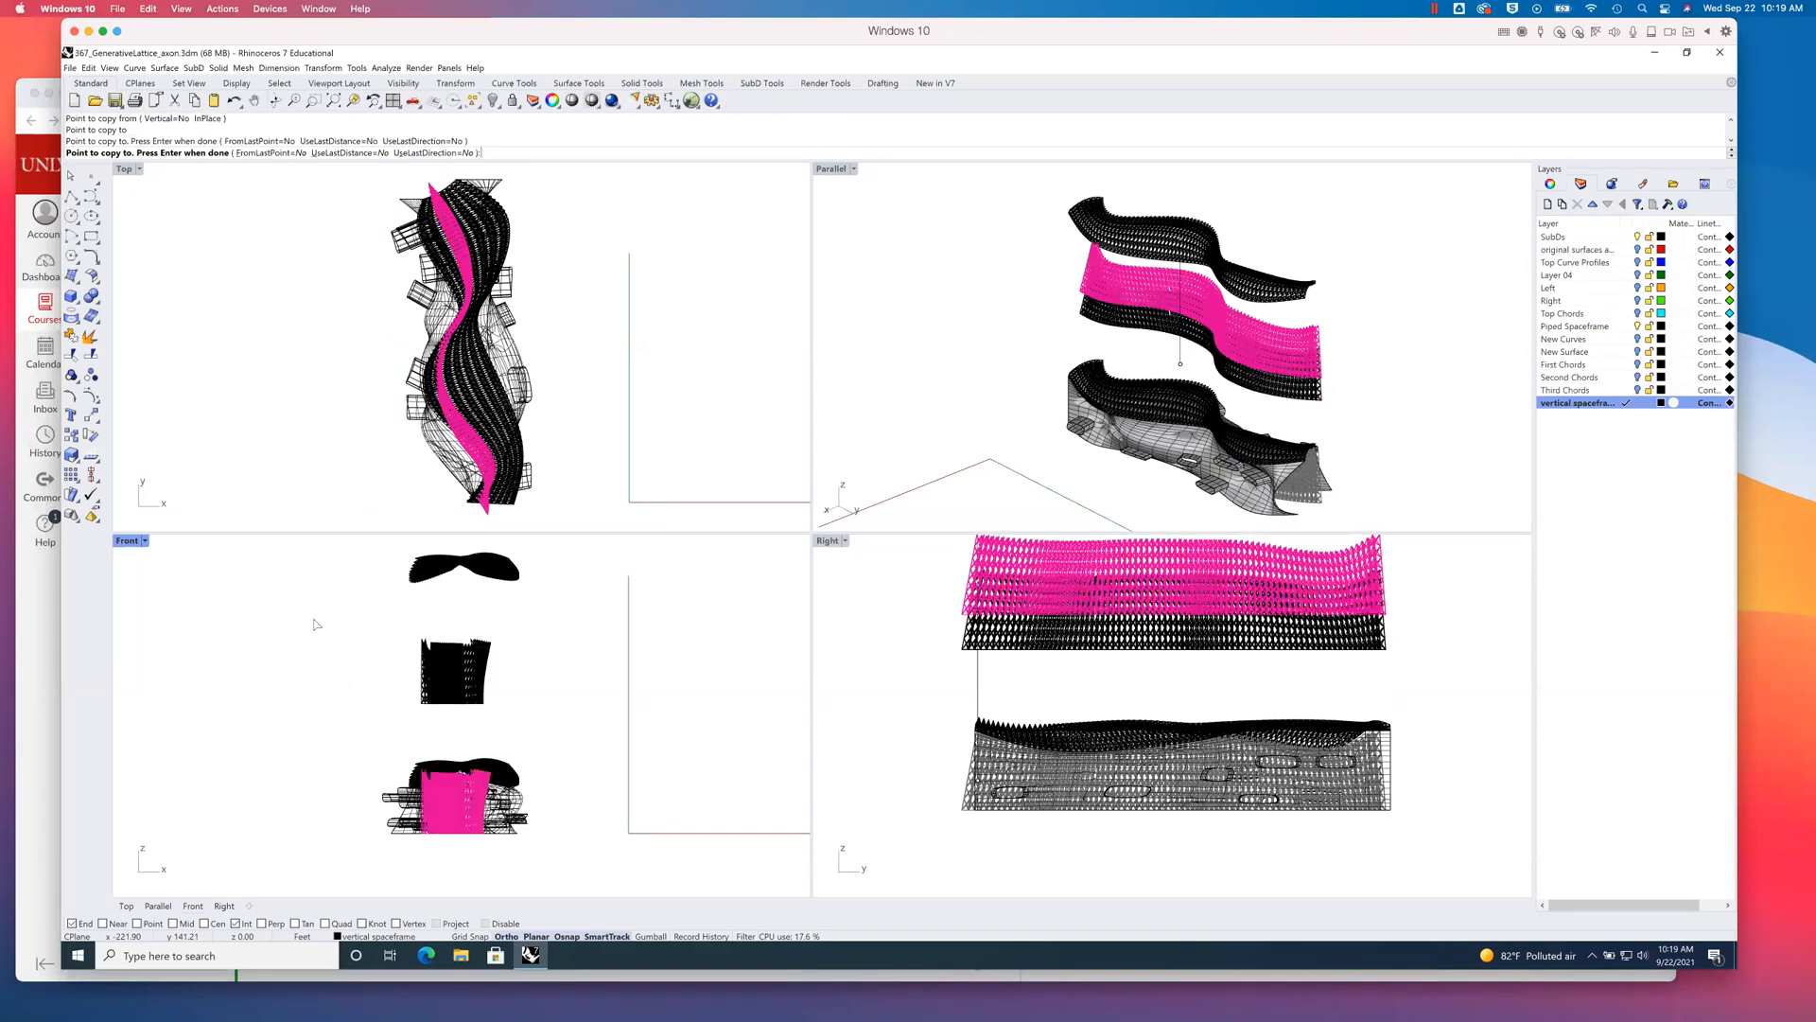
pyautogui.press('Return')
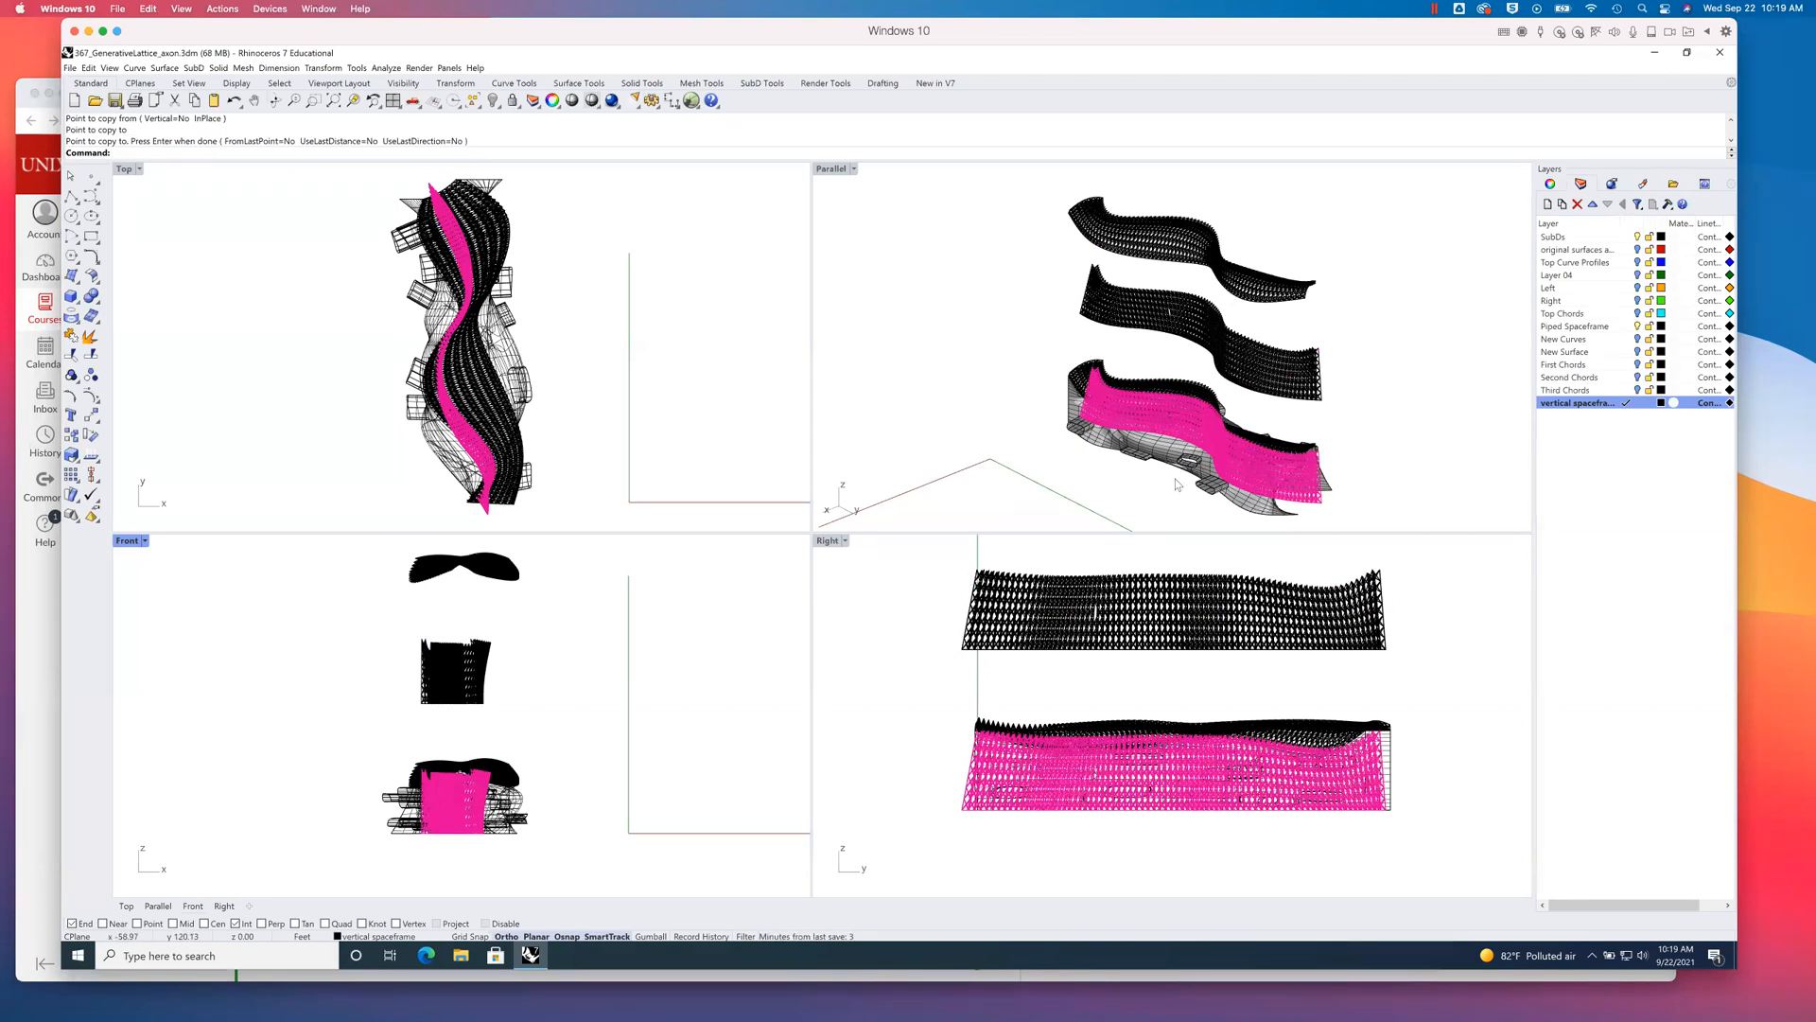
pyautogui.click(944, 364)
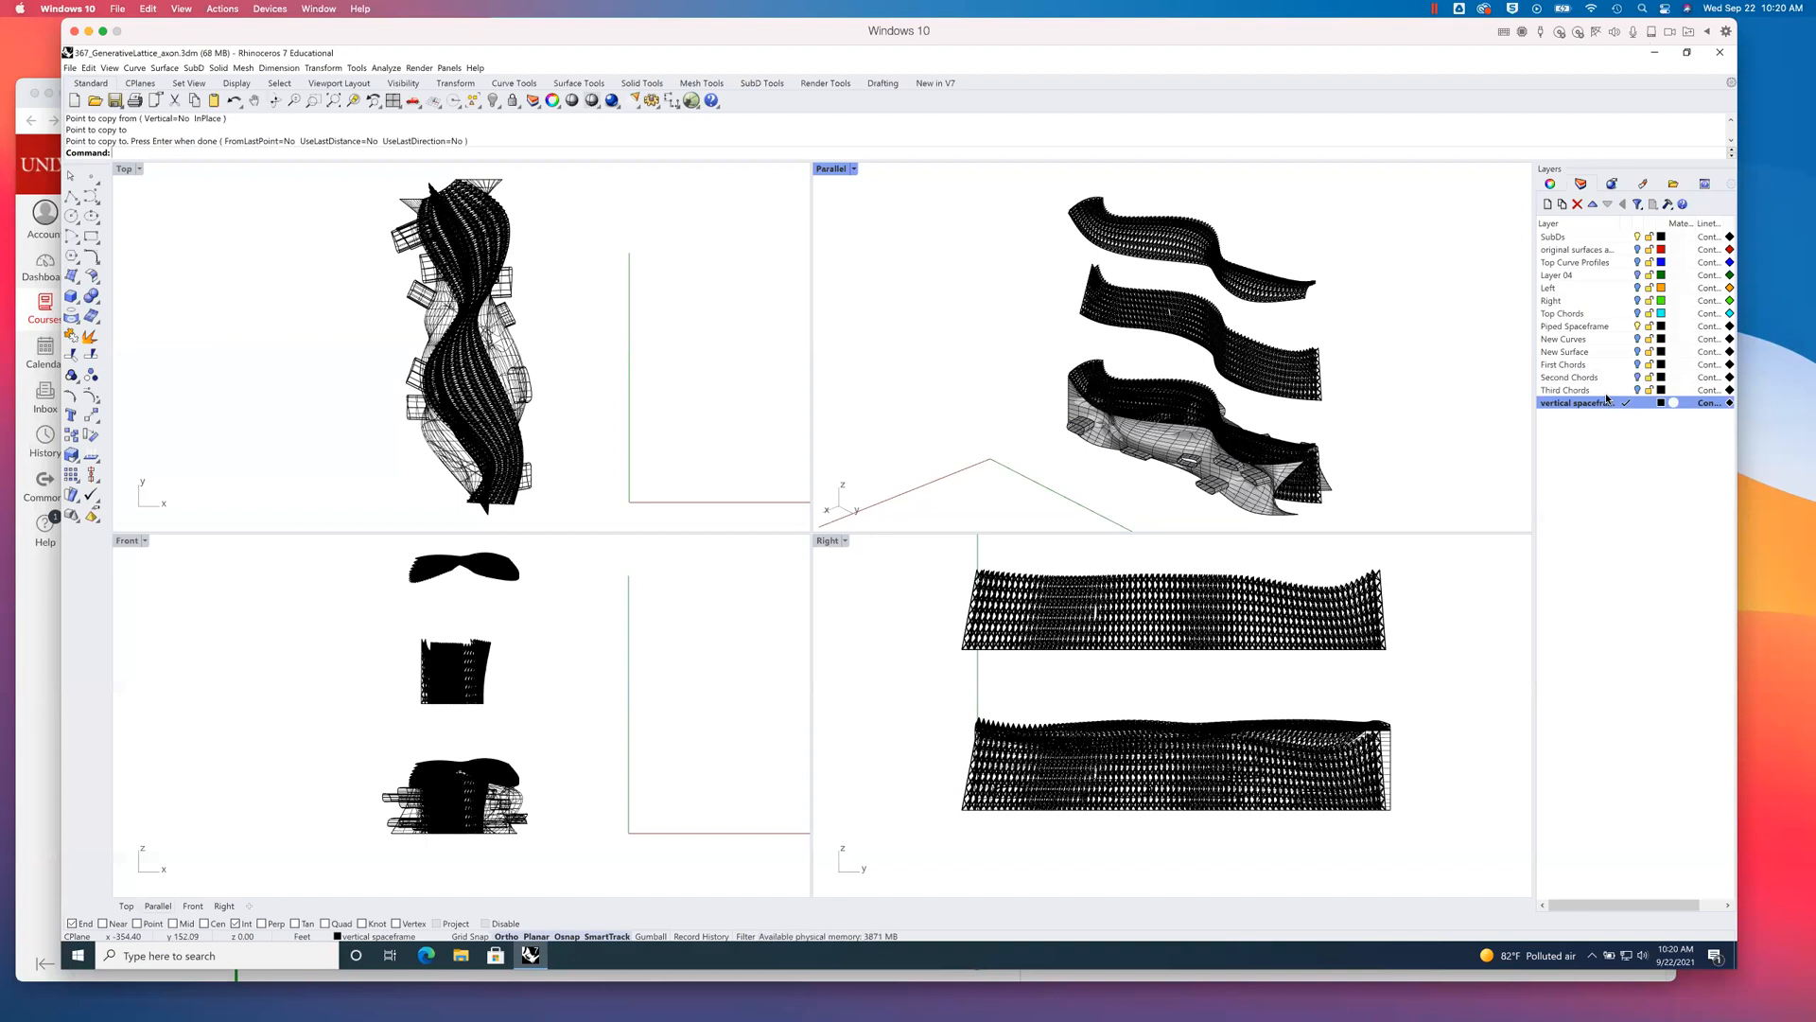
# - Maximize the Parallel viewport and set it to the NE isometric view
pyautogui.click(833, 170)
pyautogui.doubleClick(833, 169)
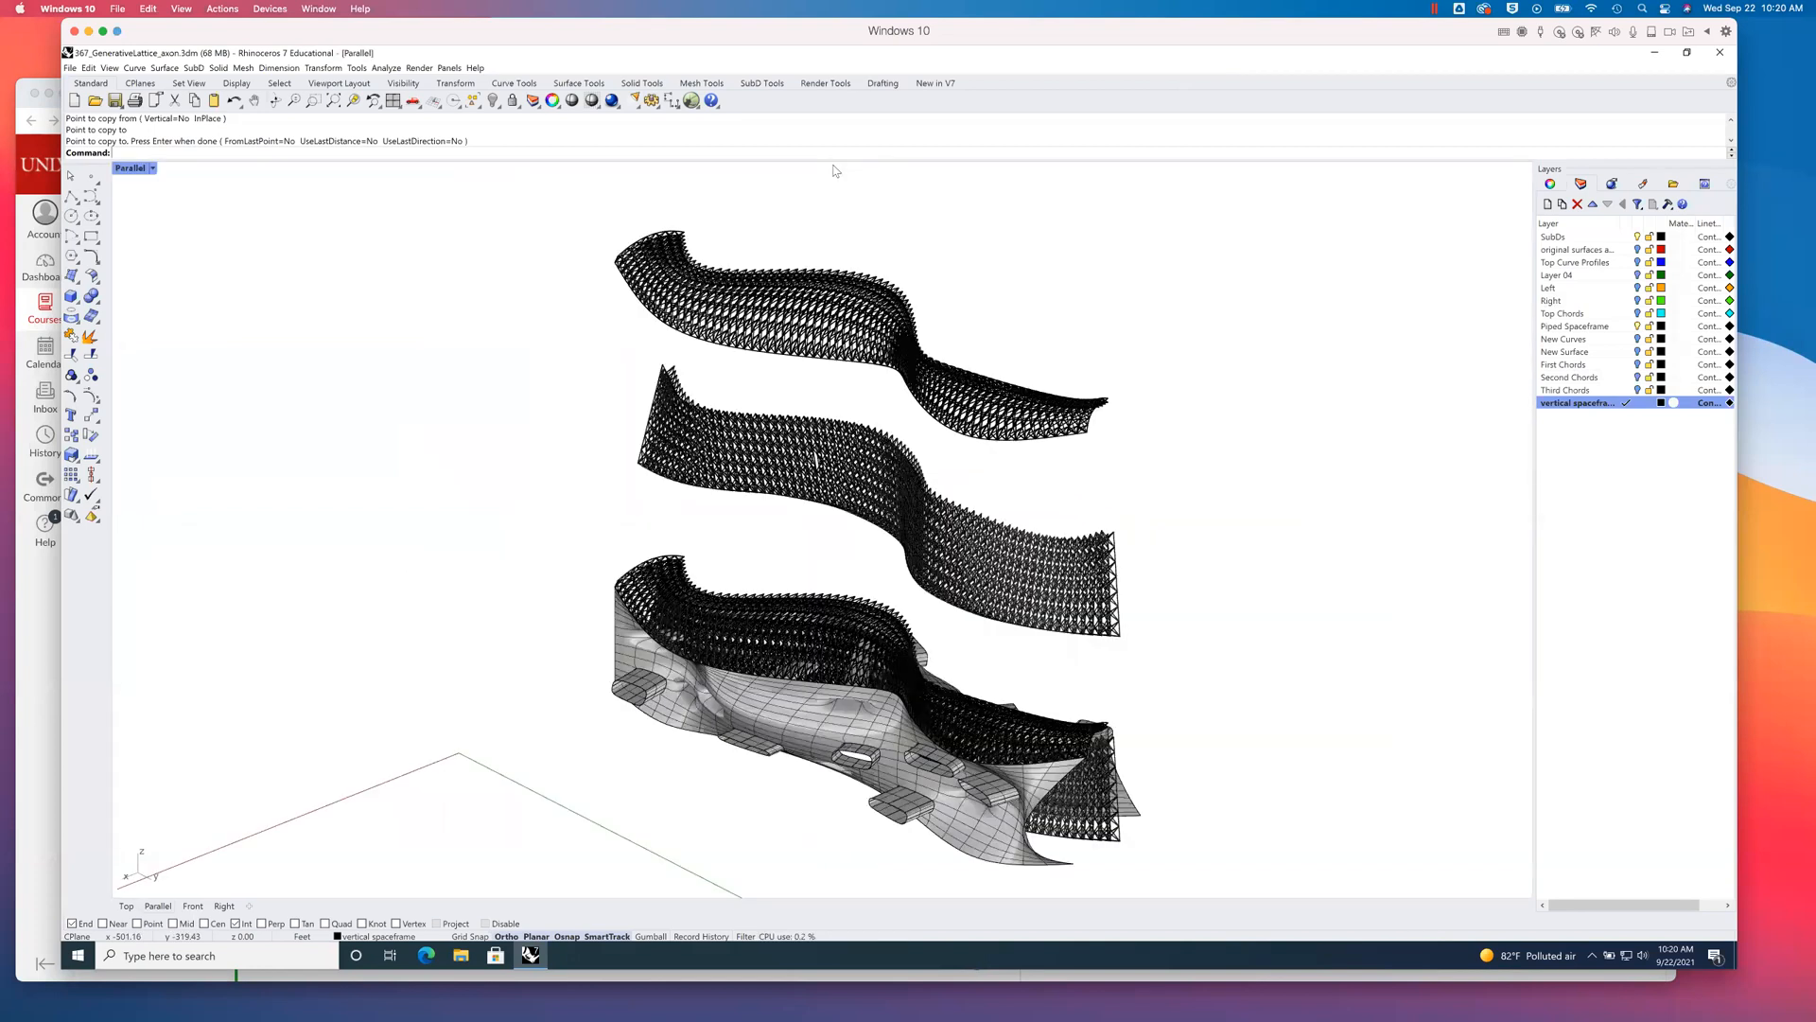
pyautogui.click(151, 169)
pyautogui.moveTo(195, 444)
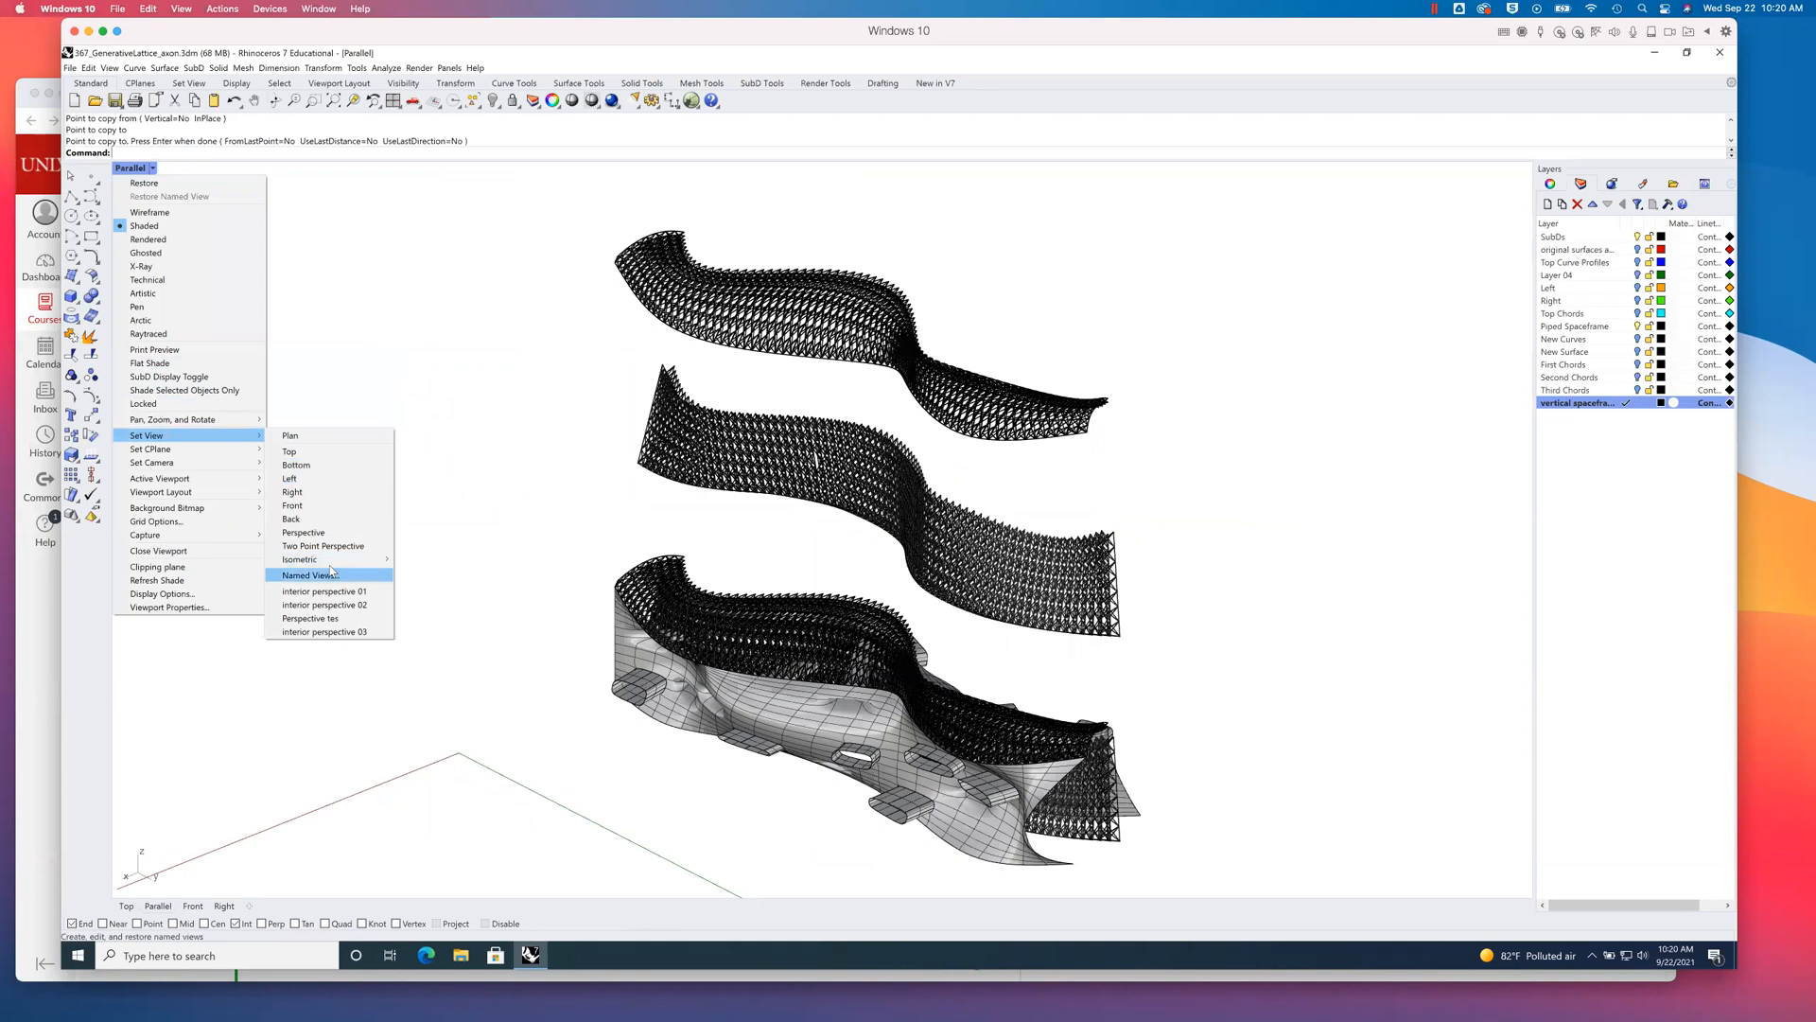
pyautogui.moveTo(333, 563)
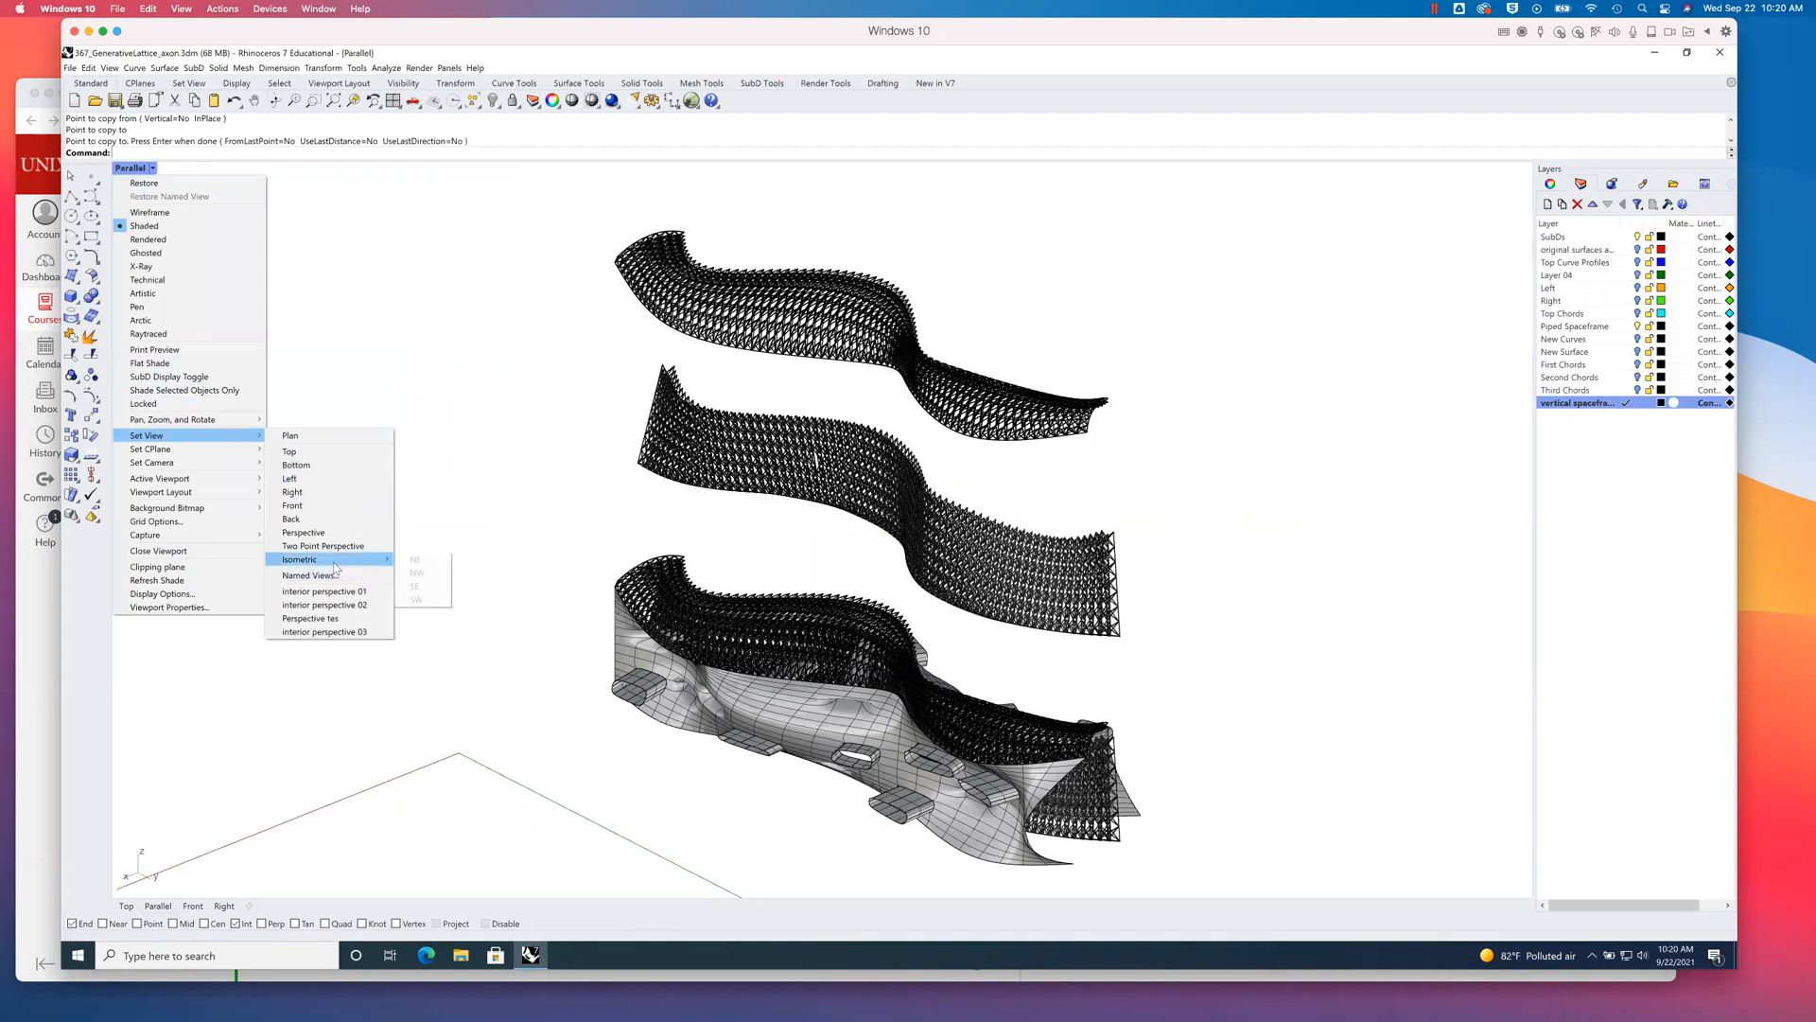
pyautogui.click(422, 564)
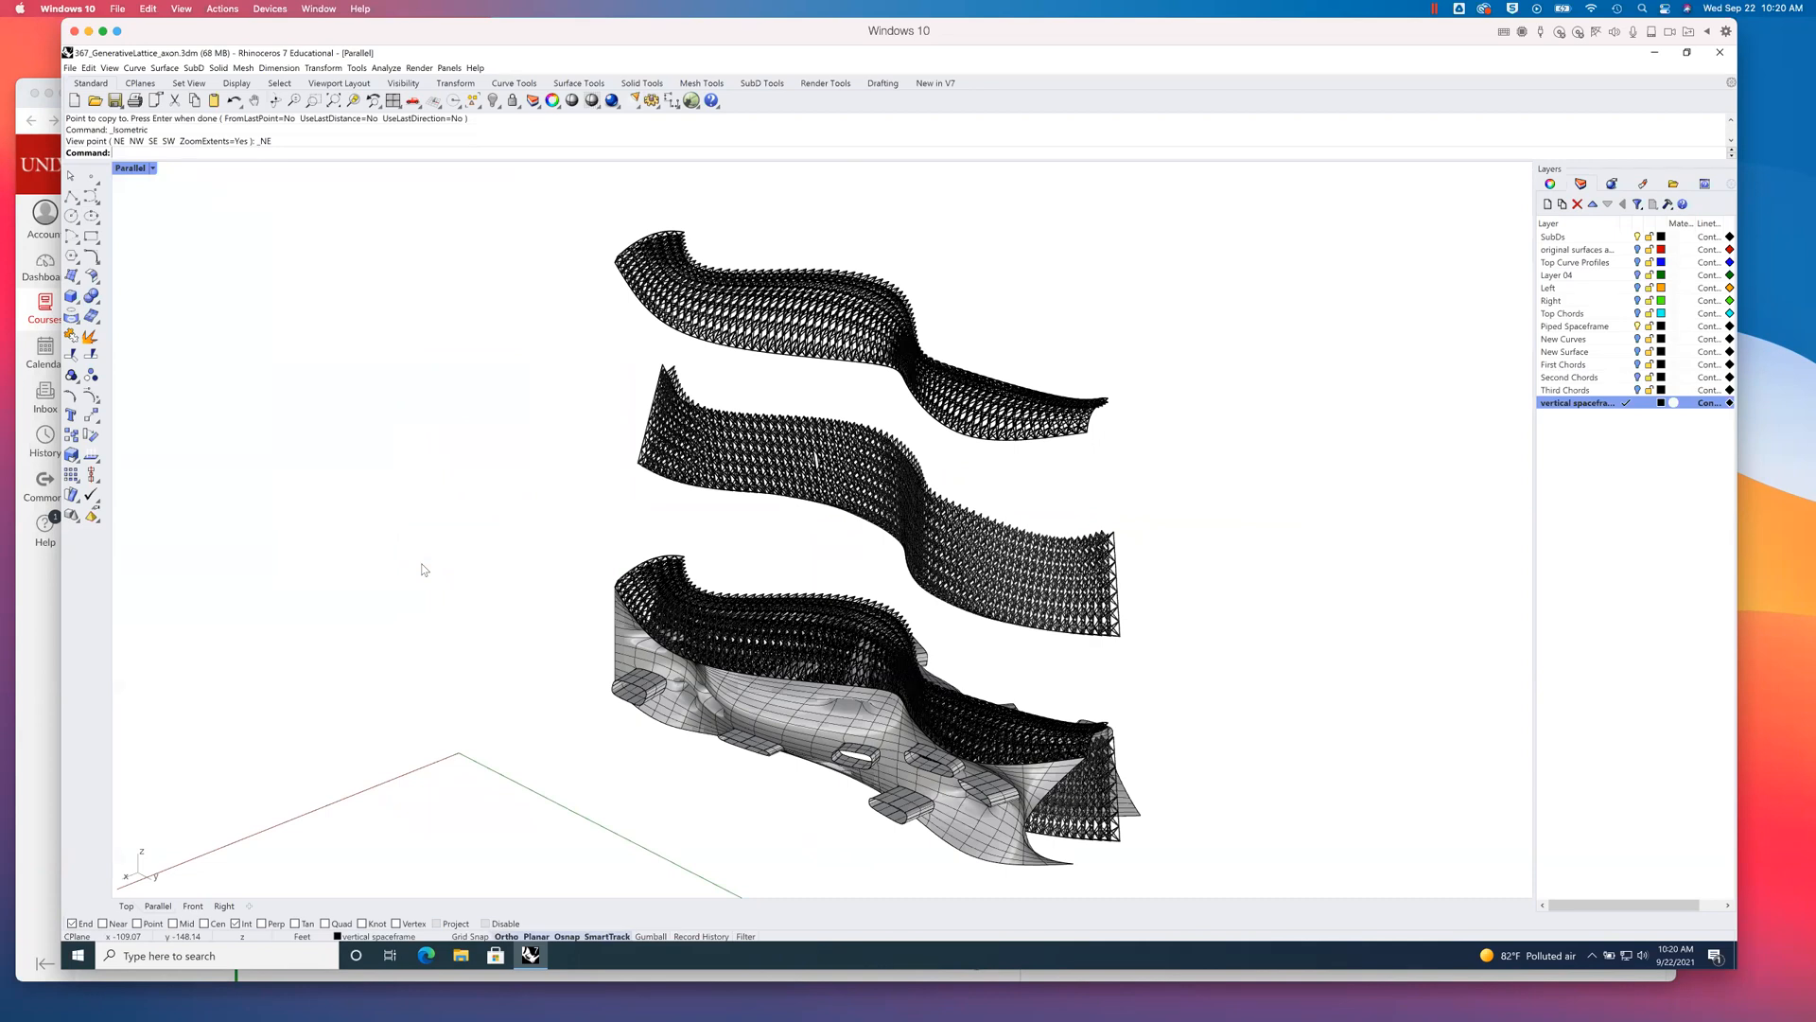
pyautogui.click(151, 169)
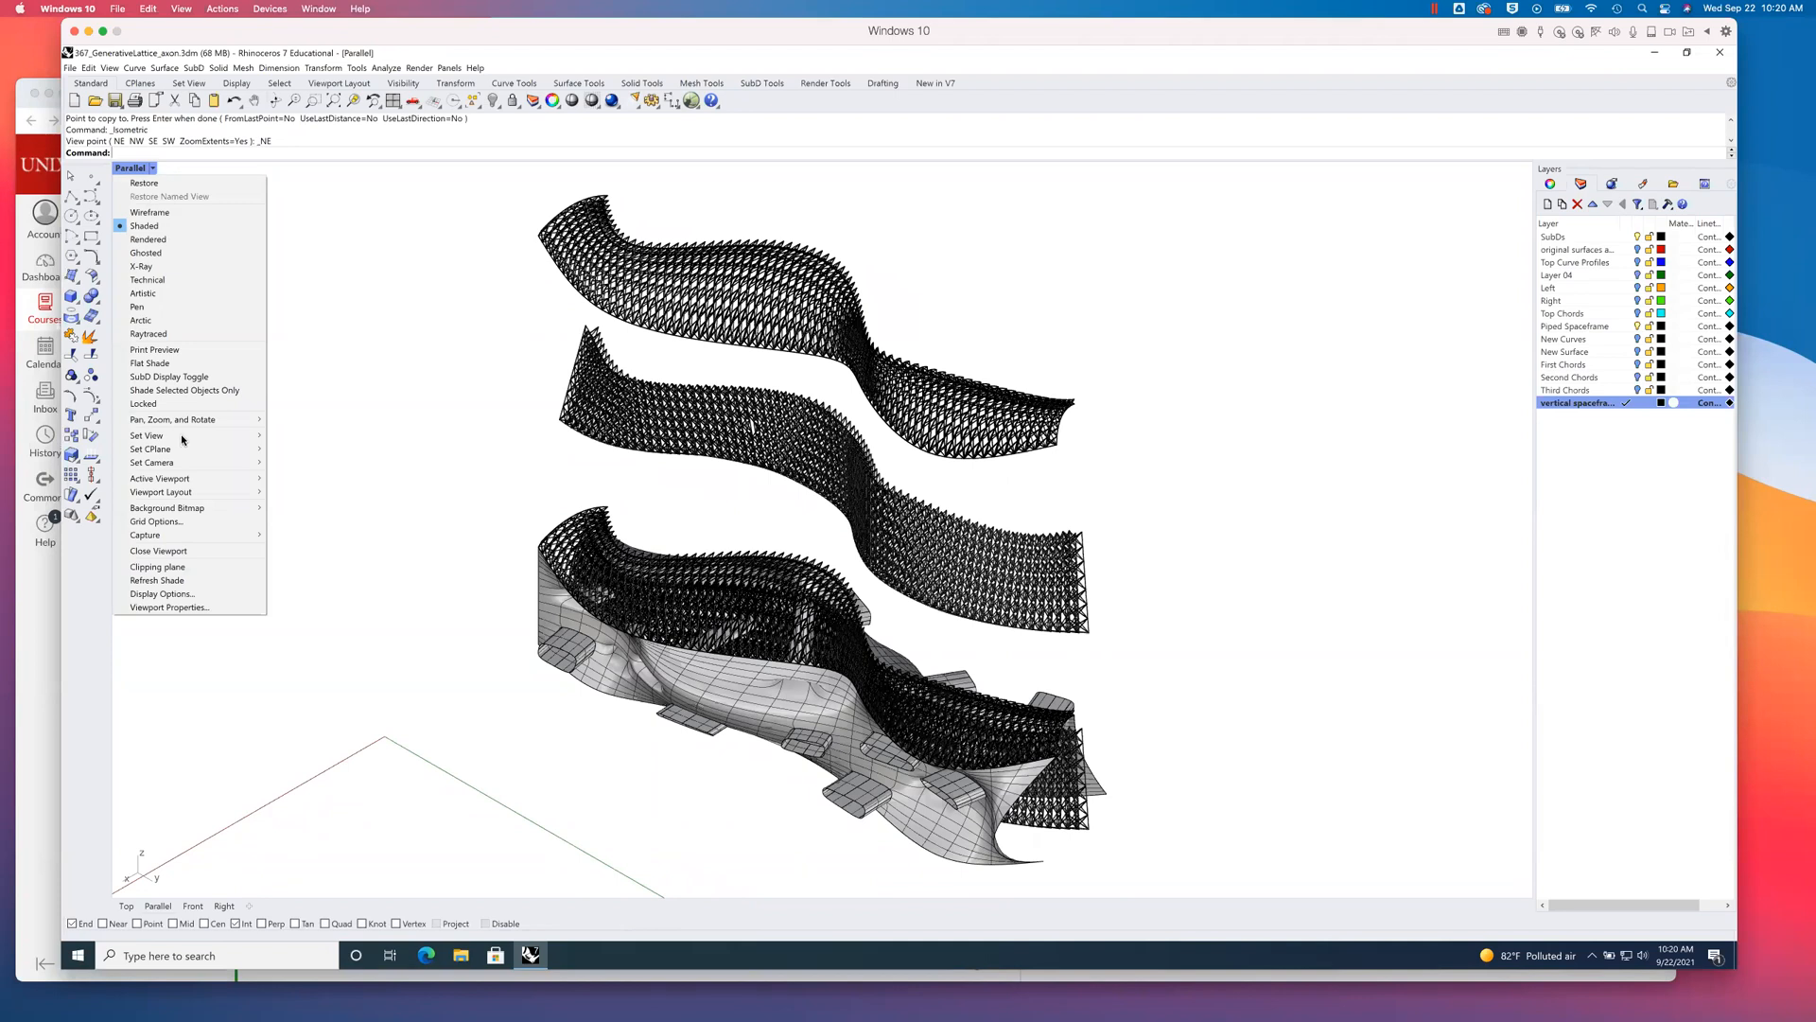
pyautogui.click(123, 184)
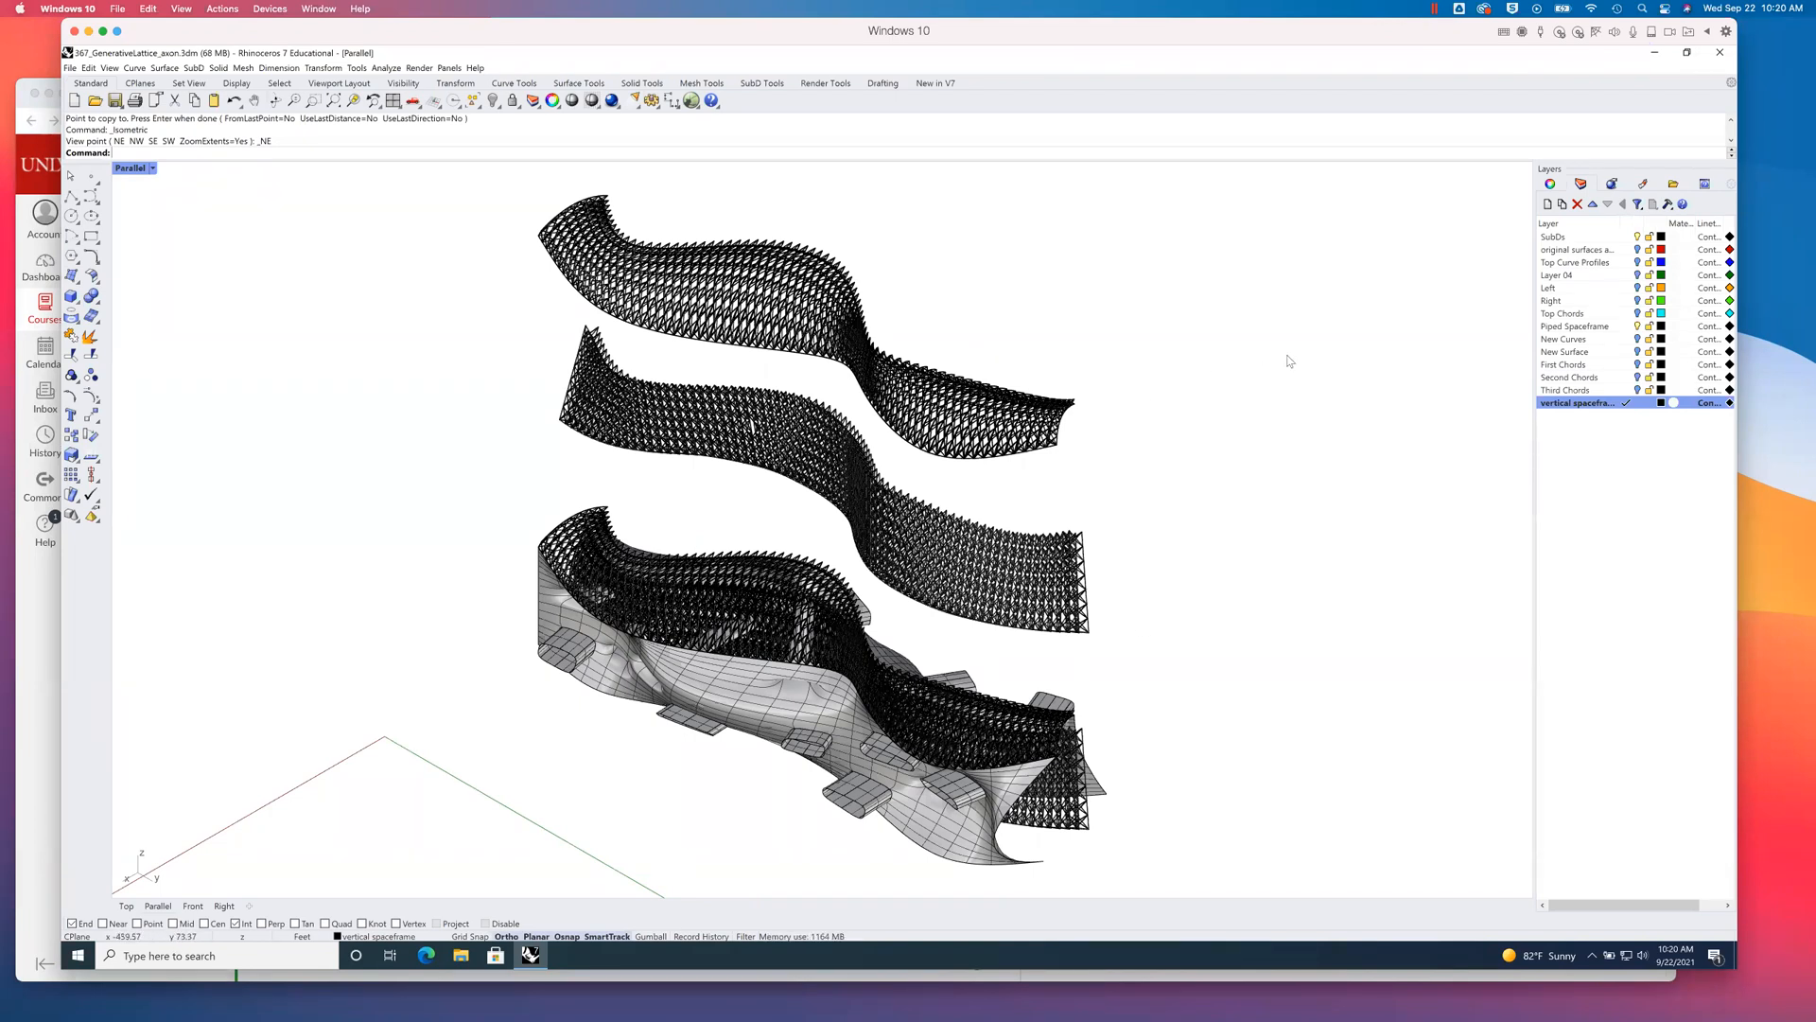
# - Save the model with the exploded spaceframe copies
pyautogui.click(115, 100)
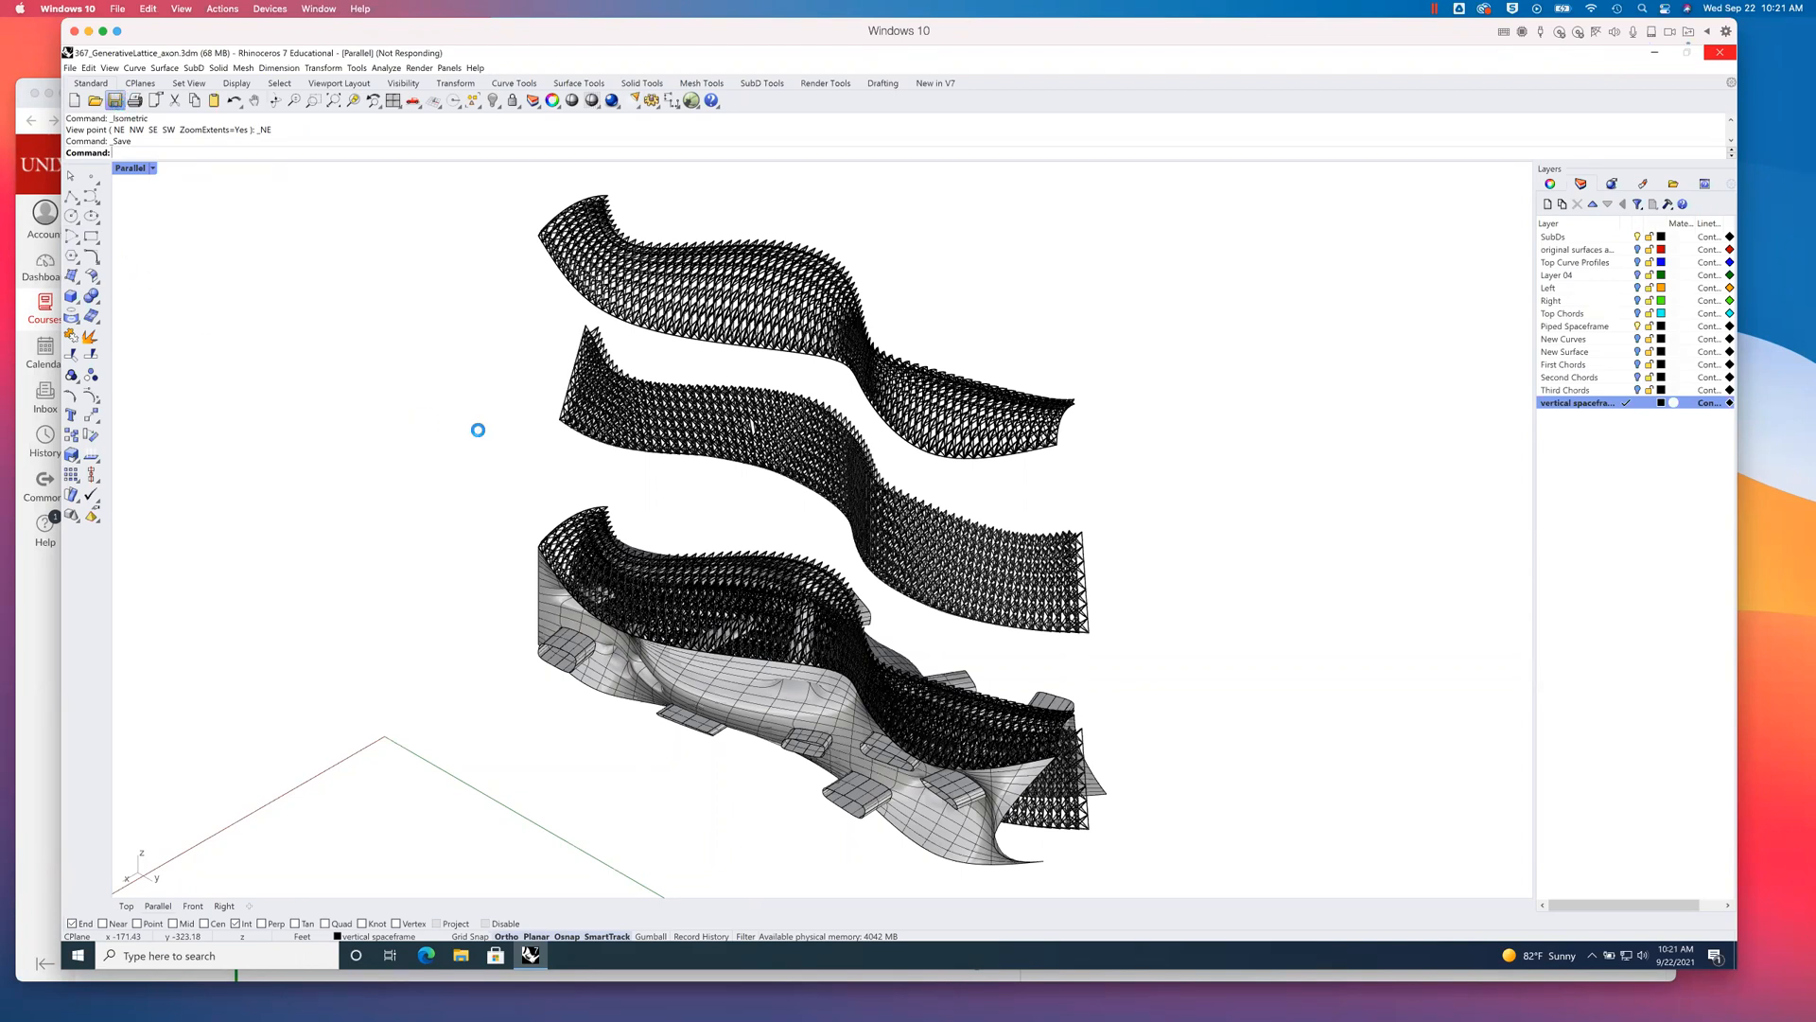
pyautogui.click(1714, 957)
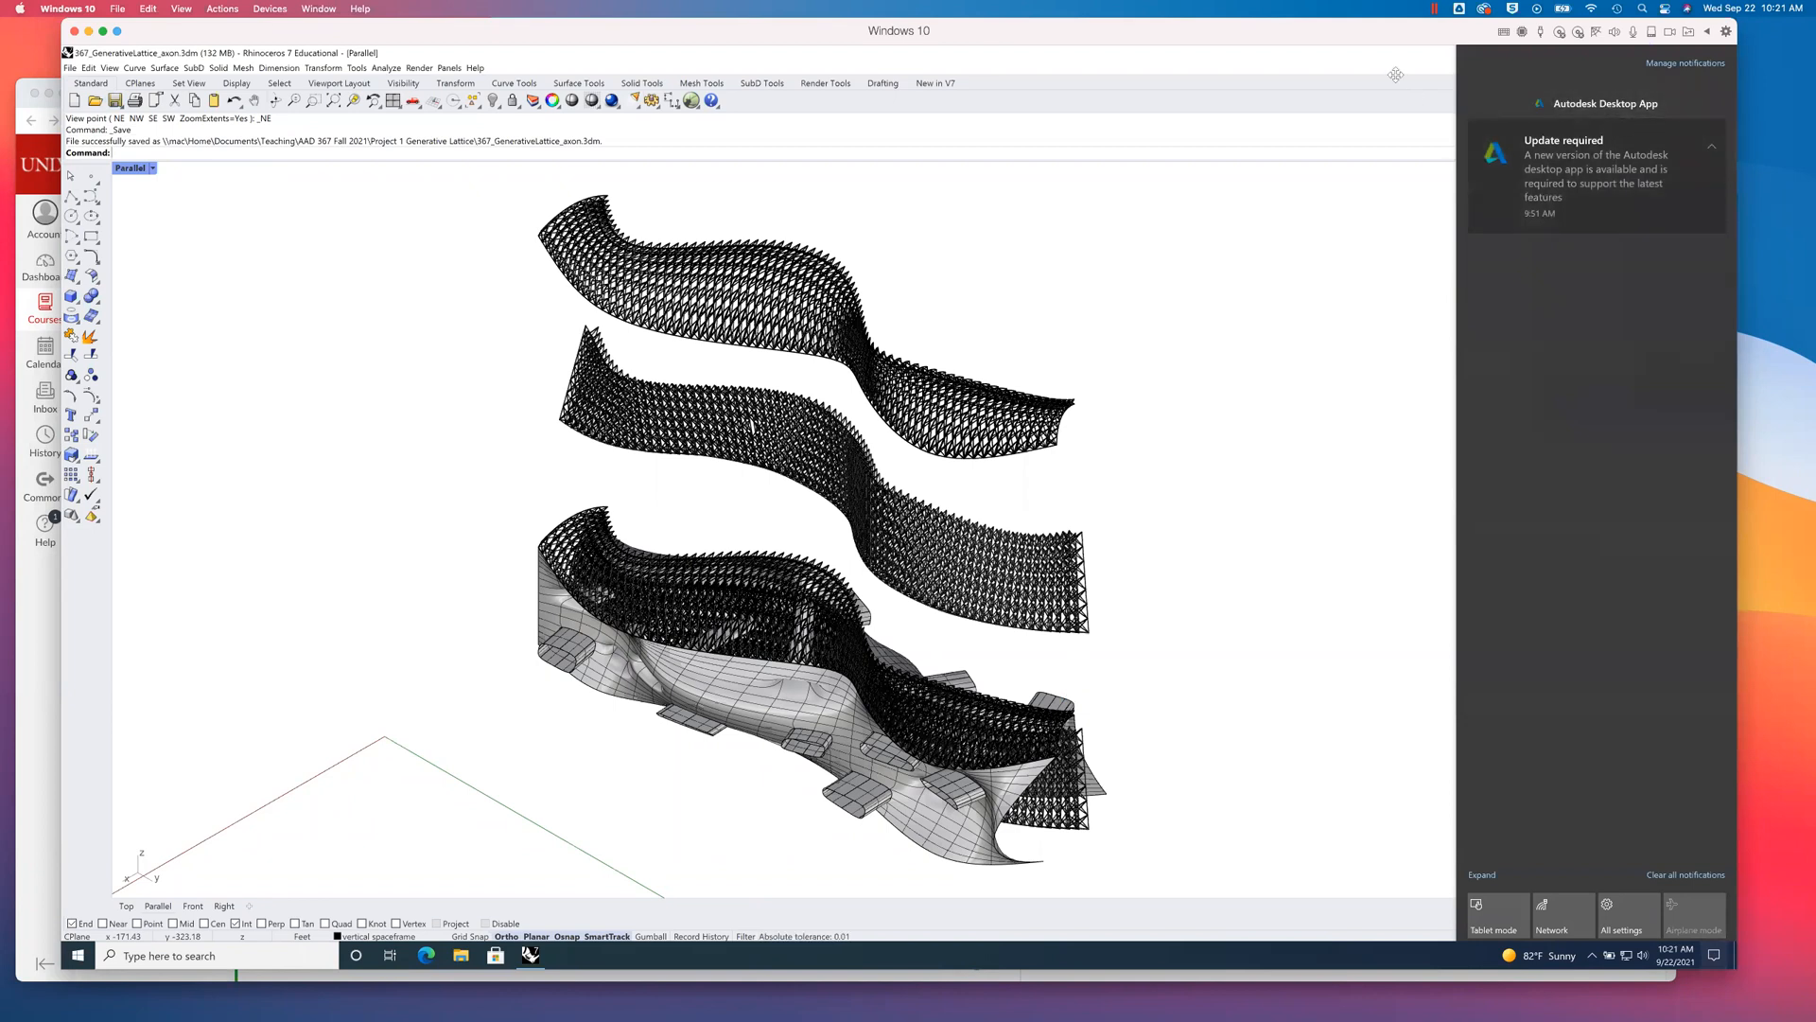
pyautogui.click(1409, 507)
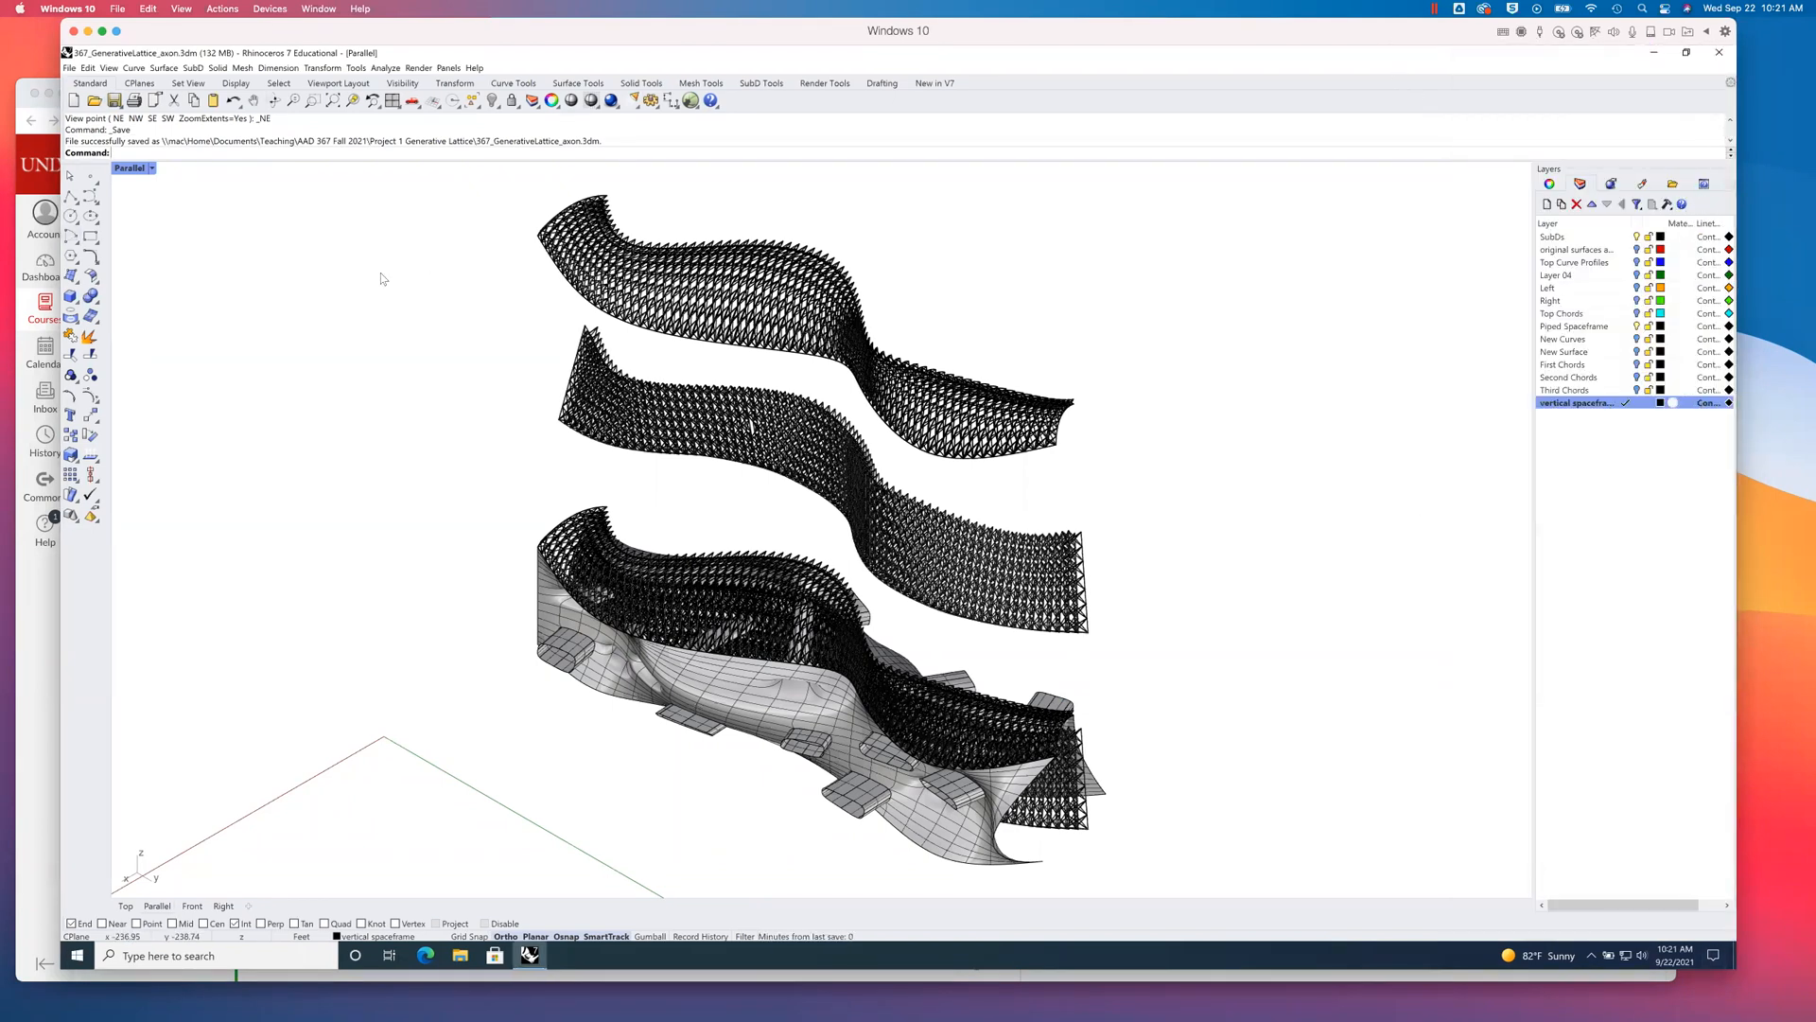
# - Run Make2D on all the exploded model geometry using the Parallel view projection, with tangent edges, scene silhouette and viewport rectangle, without hidden lines, on layer Make2D
pyautogui.write('Make2D')
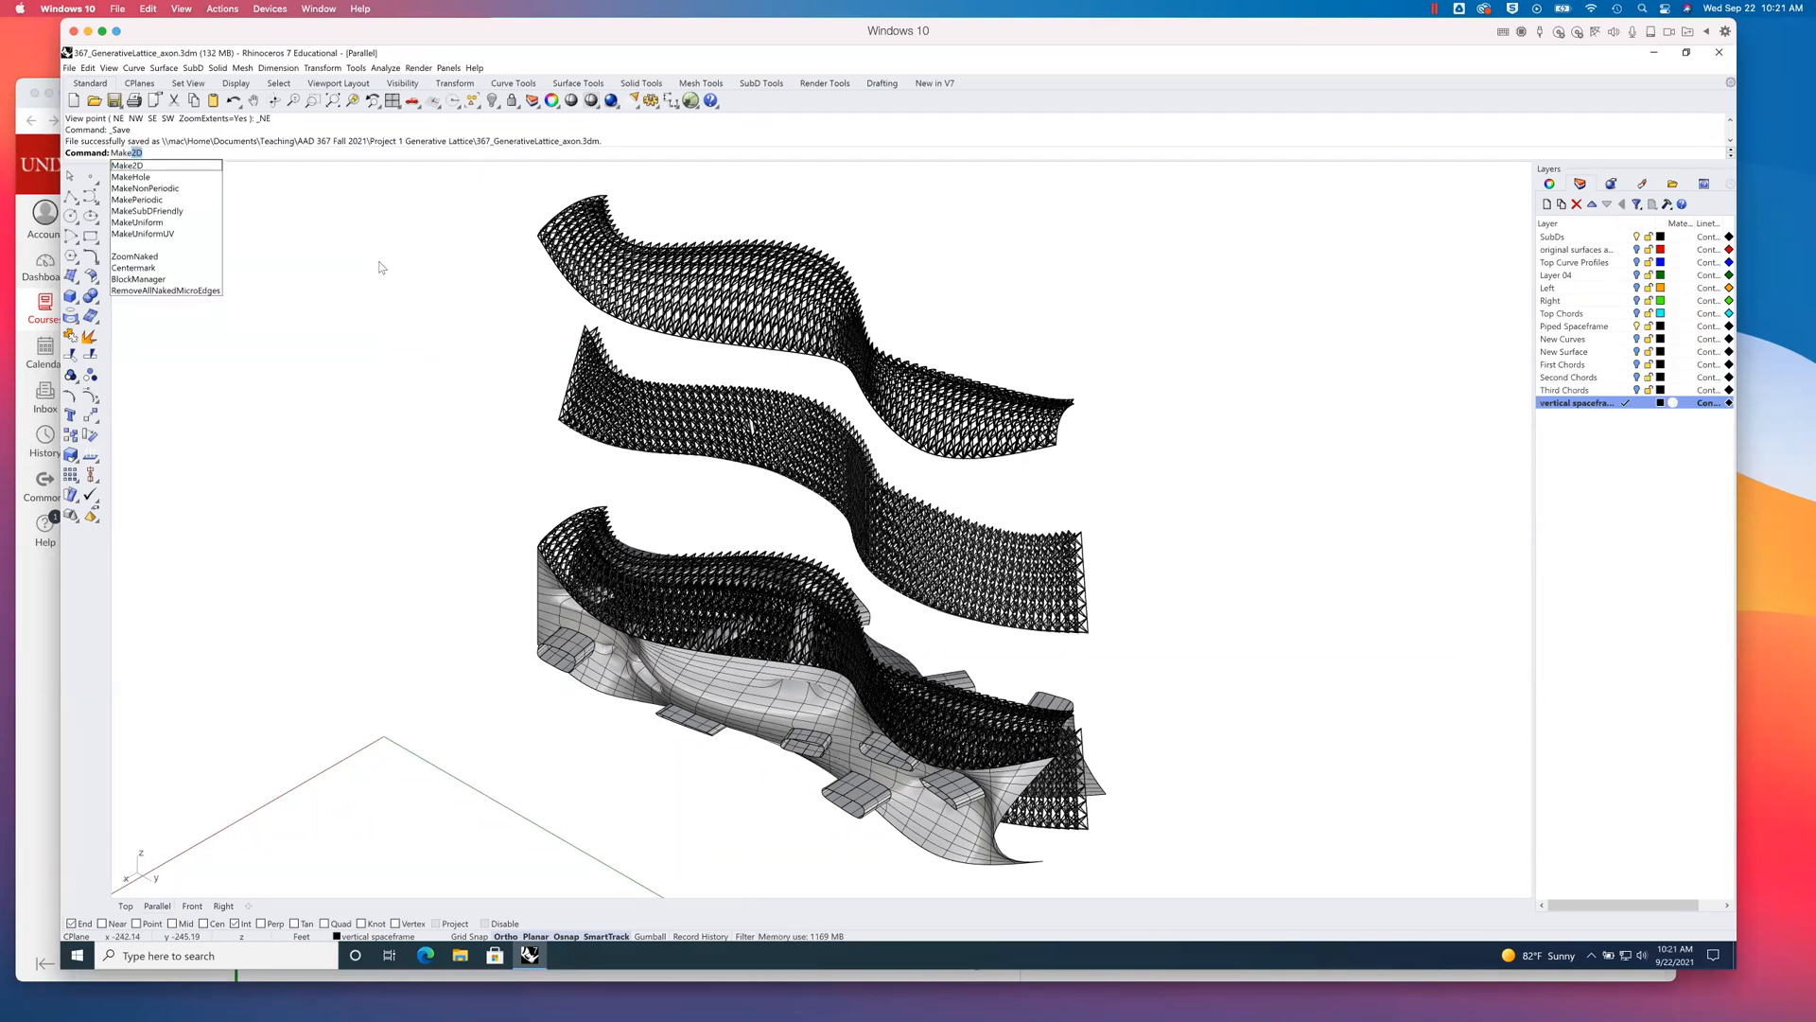
pyautogui.press('Return')
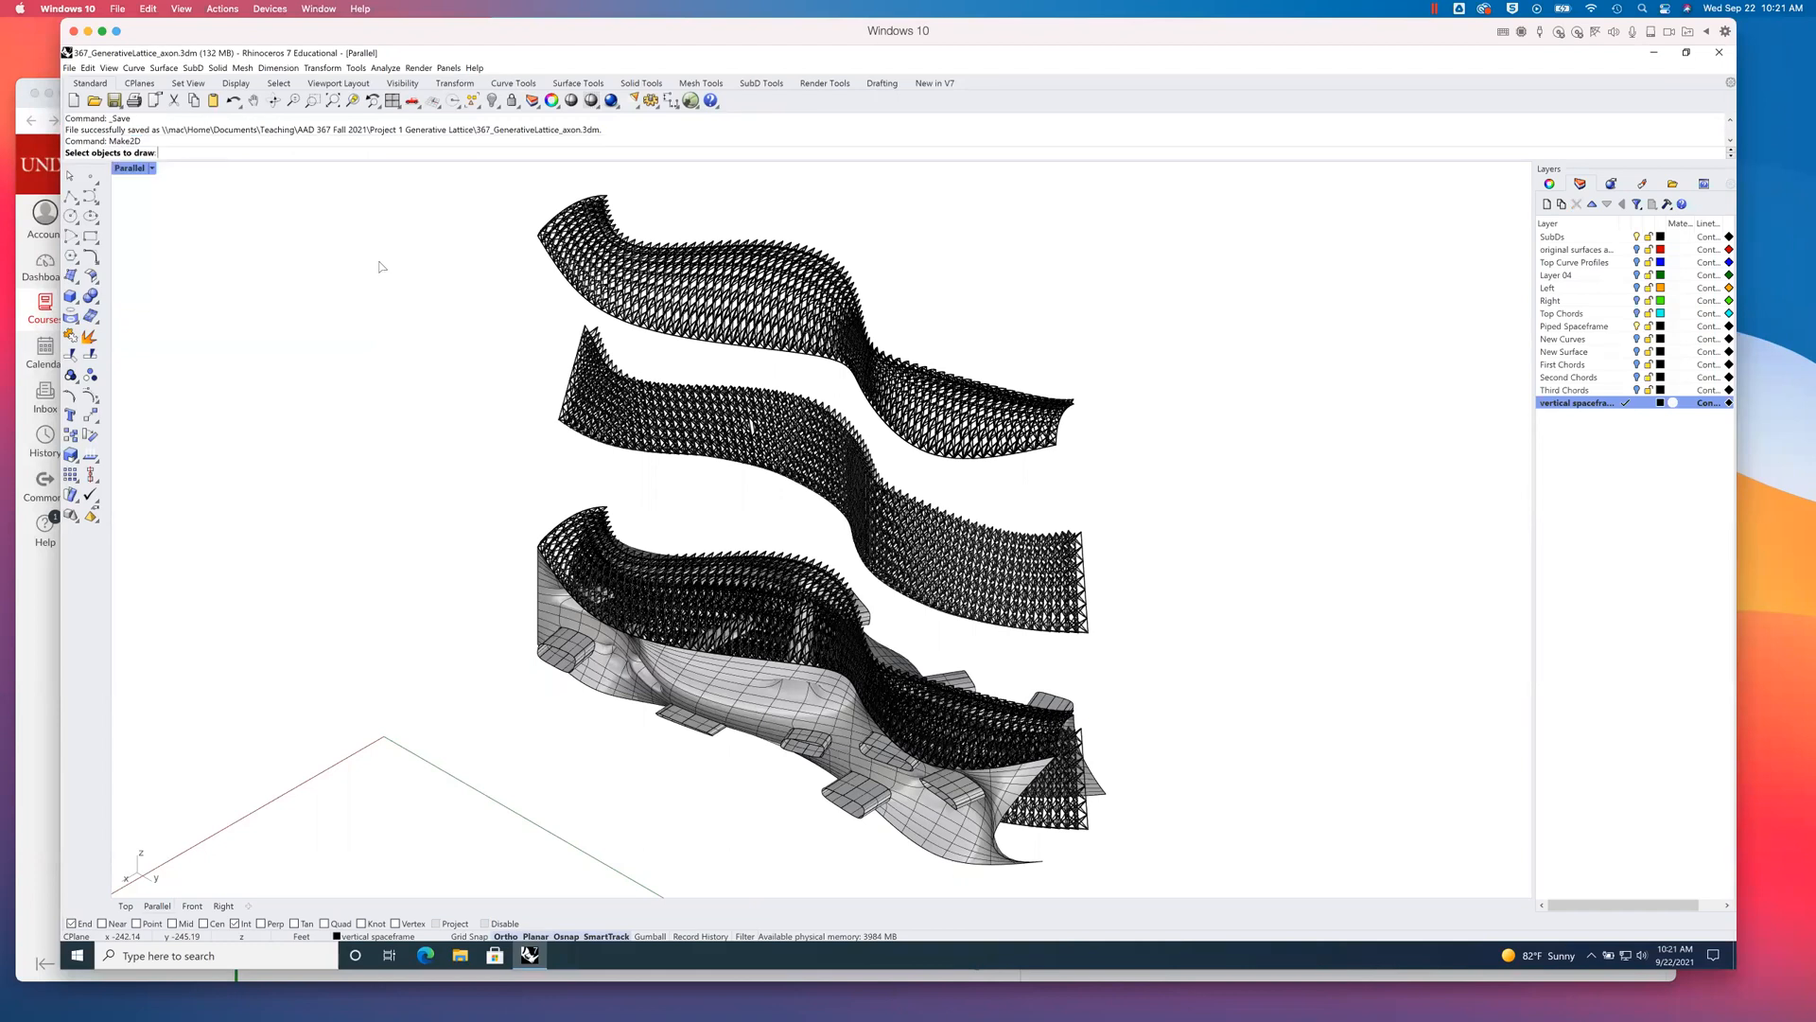
pyautogui.moveTo(447, 174)
pyautogui.mouseDown()
pyautogui.moveTo(819, 394)
pyautogui.moveTo(1093, 819)
pyautogui.moveTo(1161, 871)
pyautogui.mouseUp()
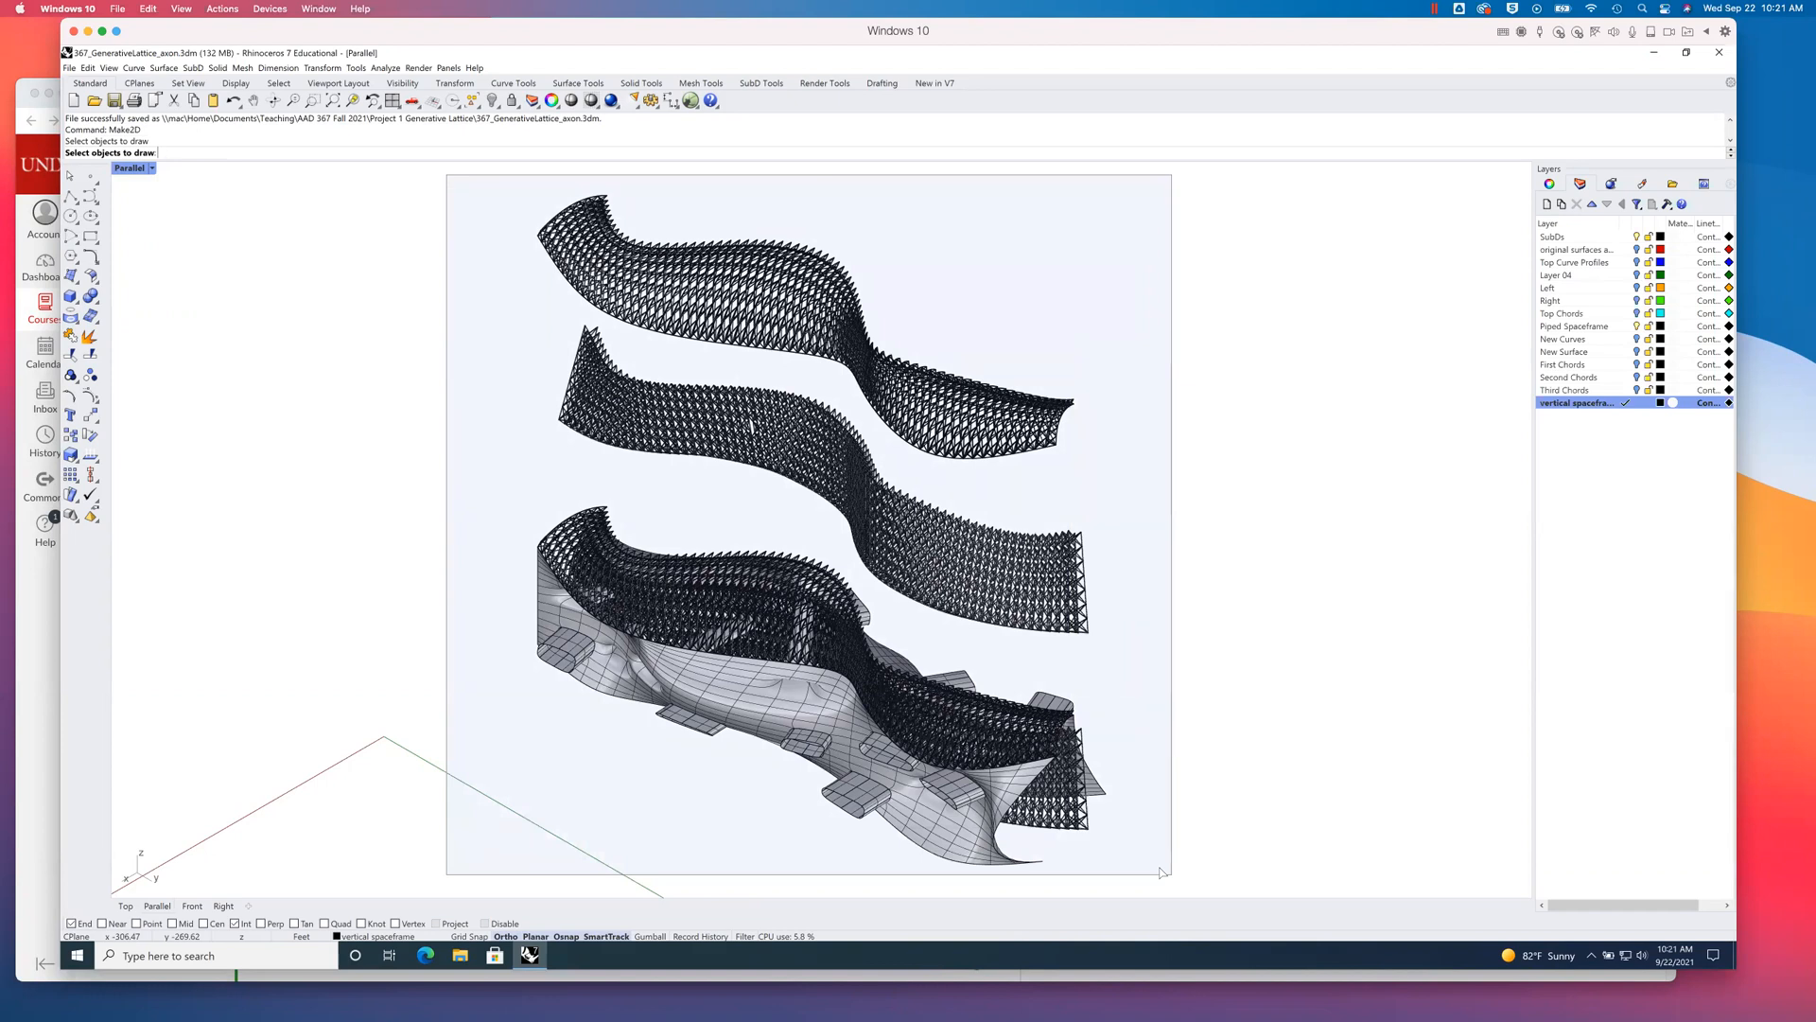
pyautogui.moveTo(1162, 871); pyautogui.dragTo(1162, 871)
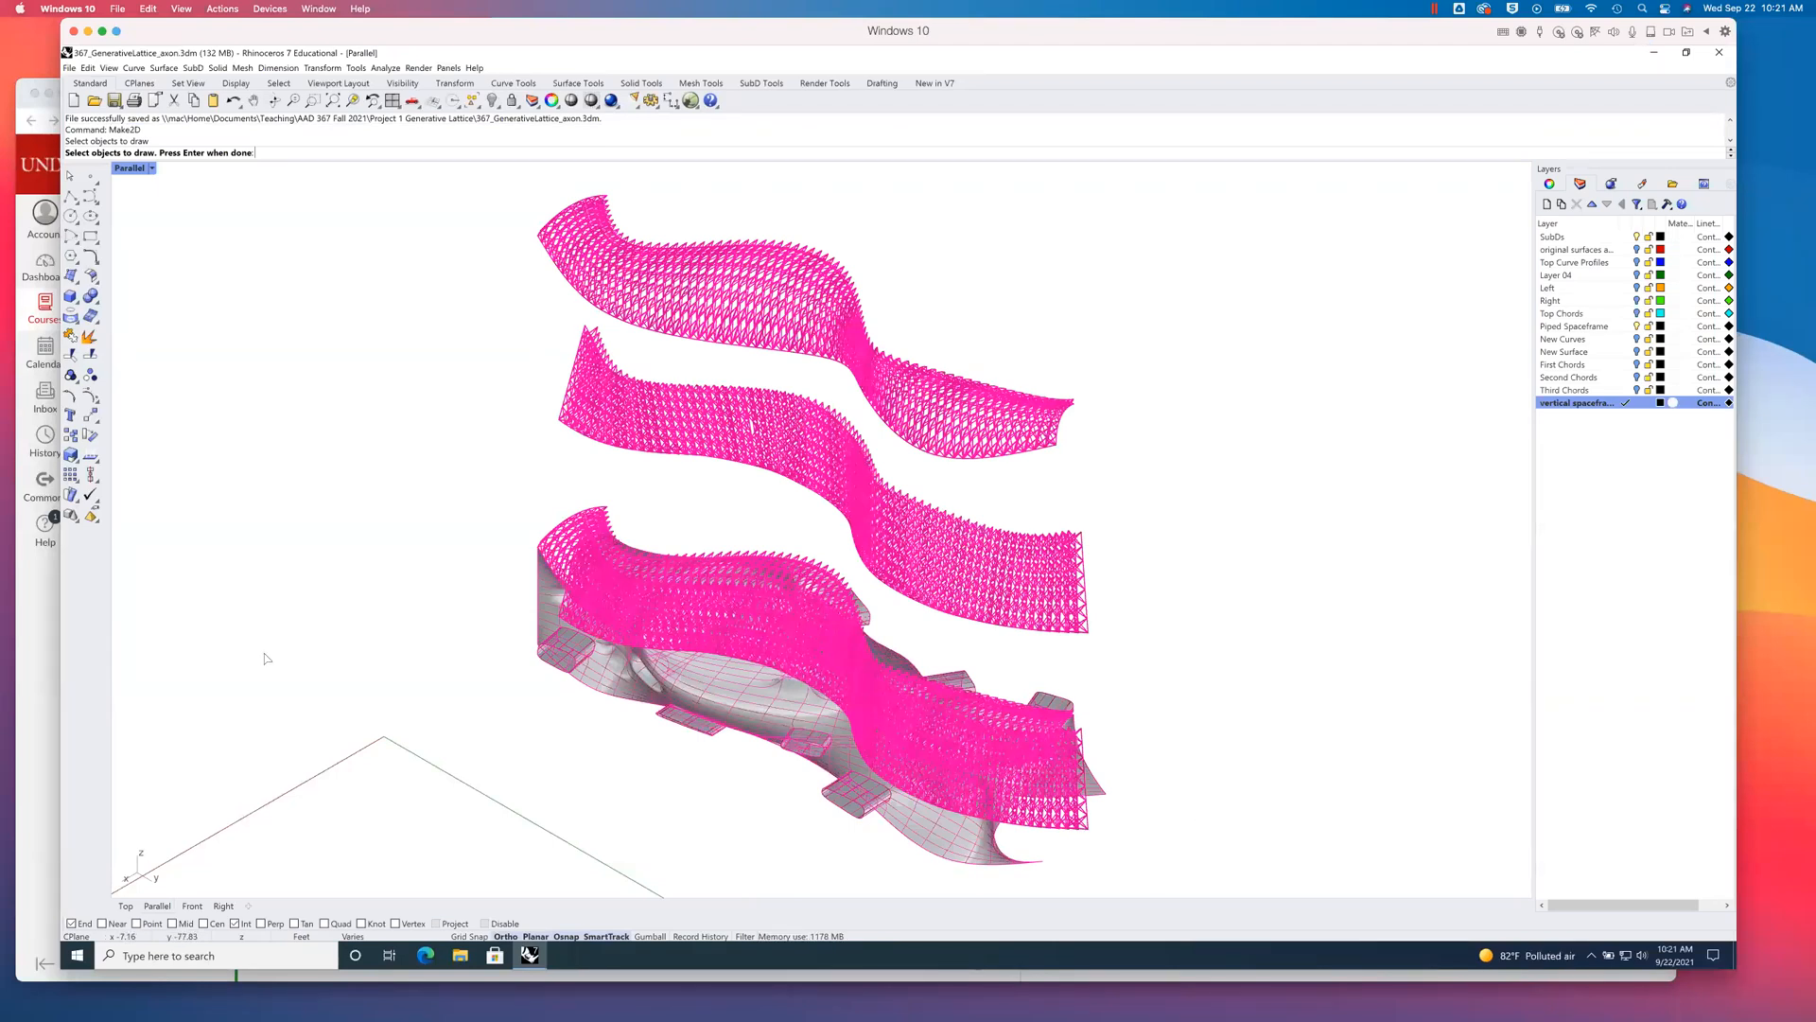
pyautogui.press('Return')
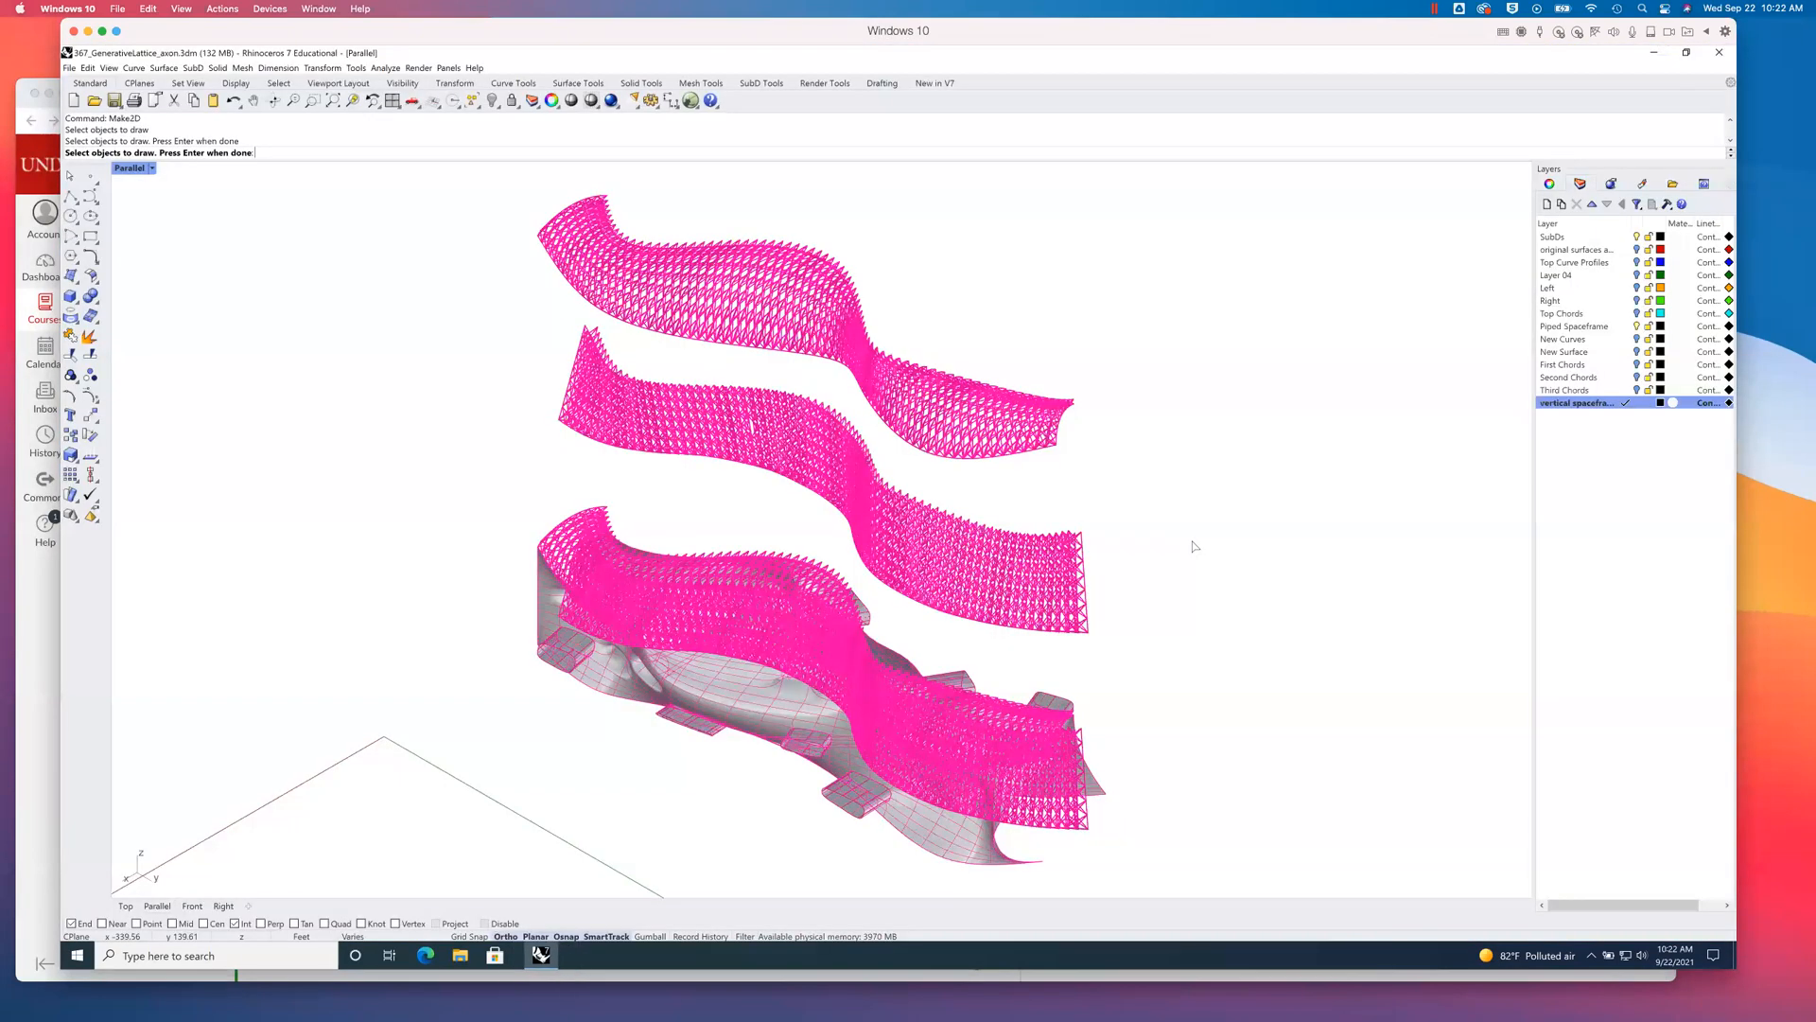
pyautogui.press('Return')
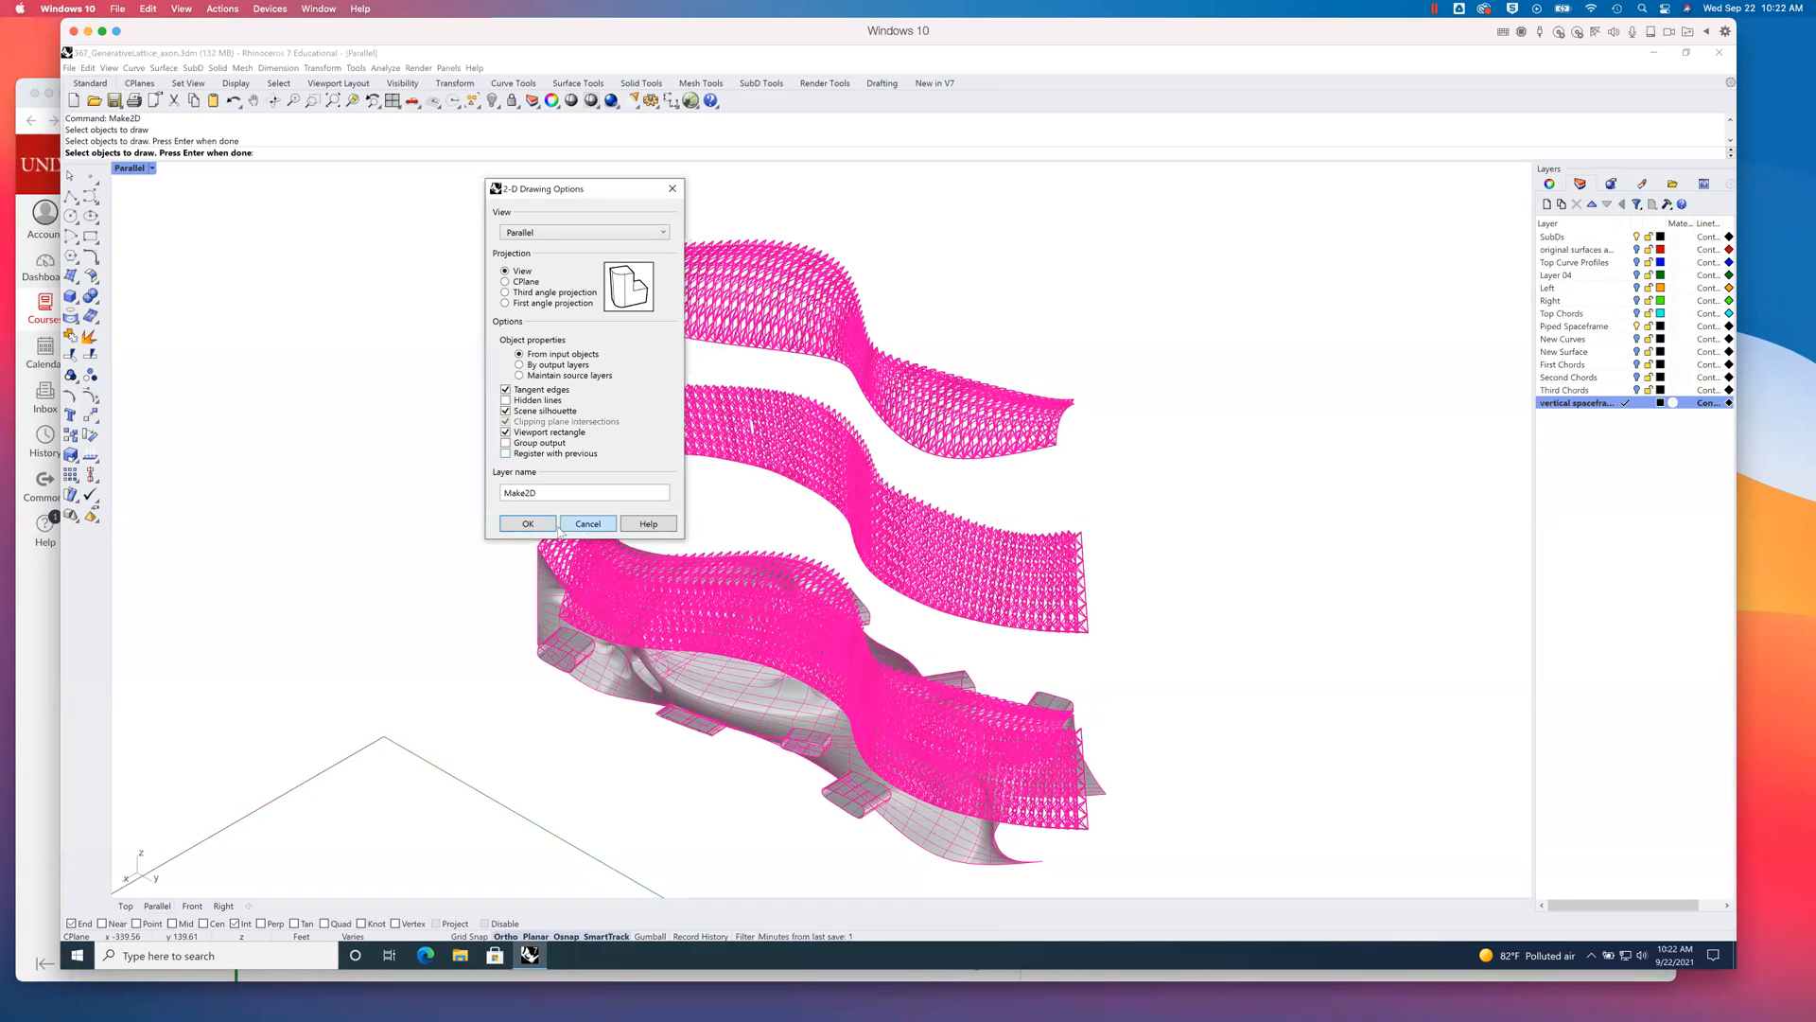
pyautogui.click(528, 523)
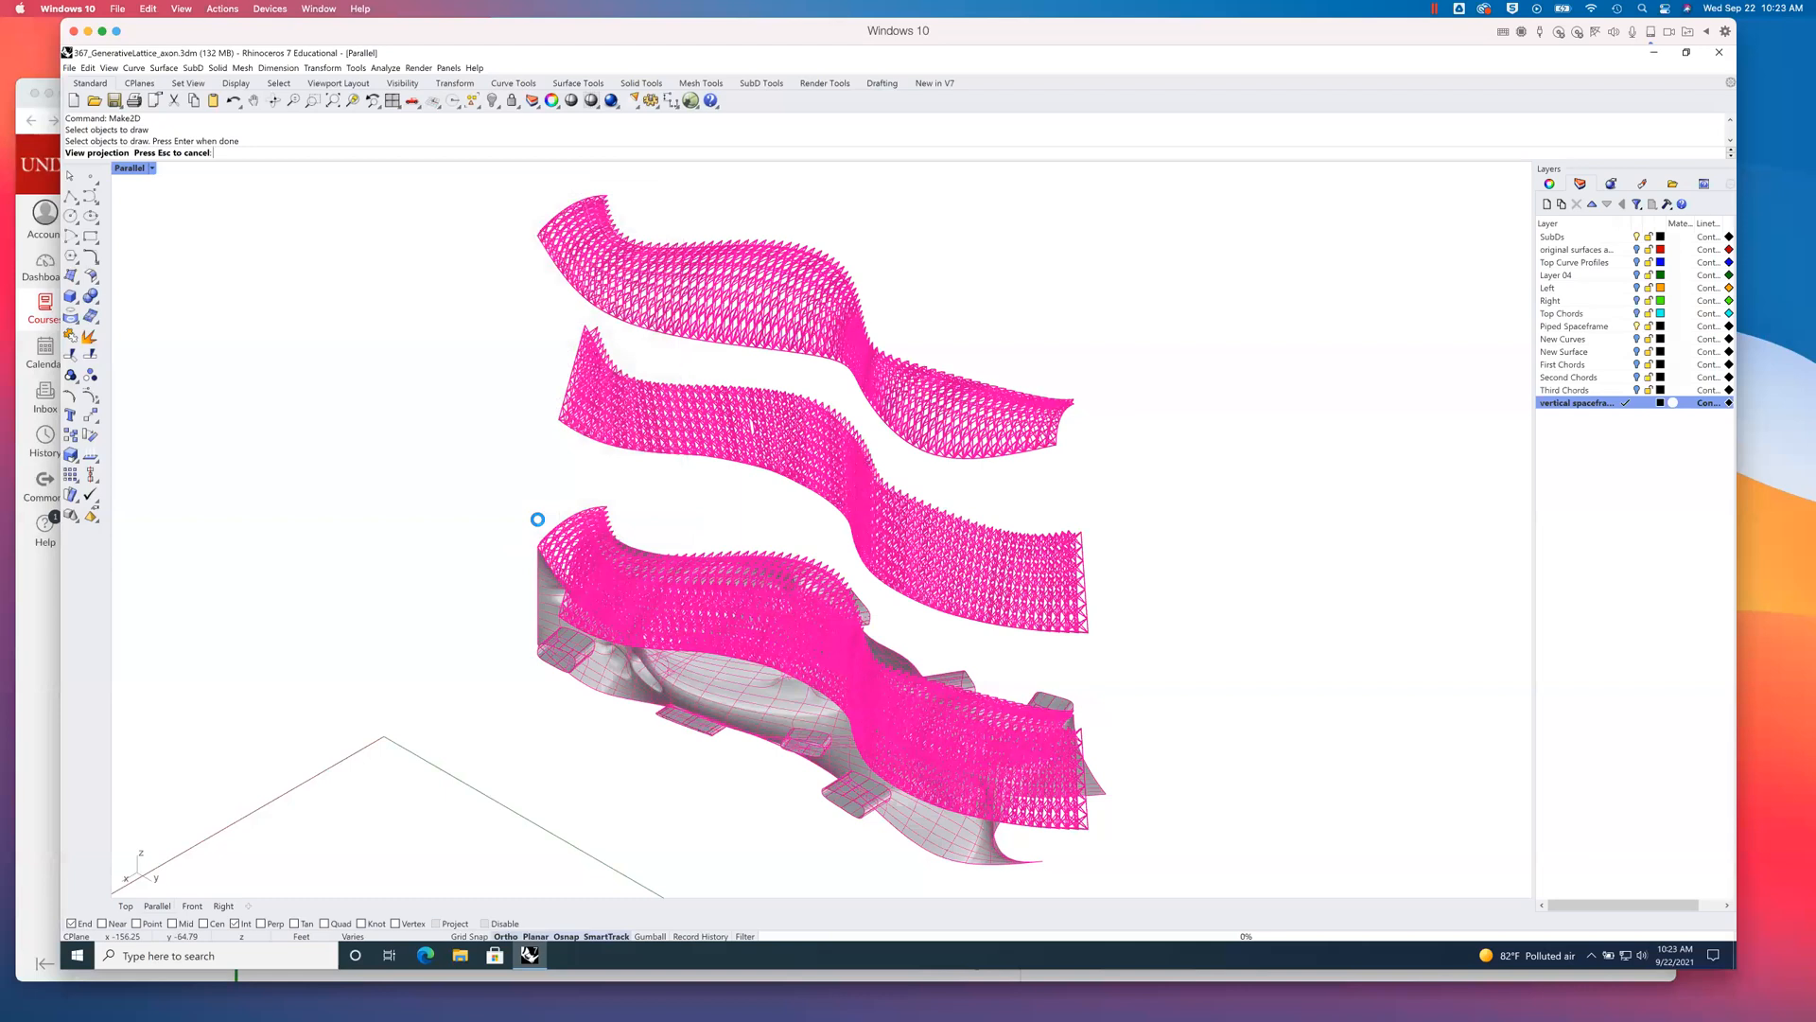
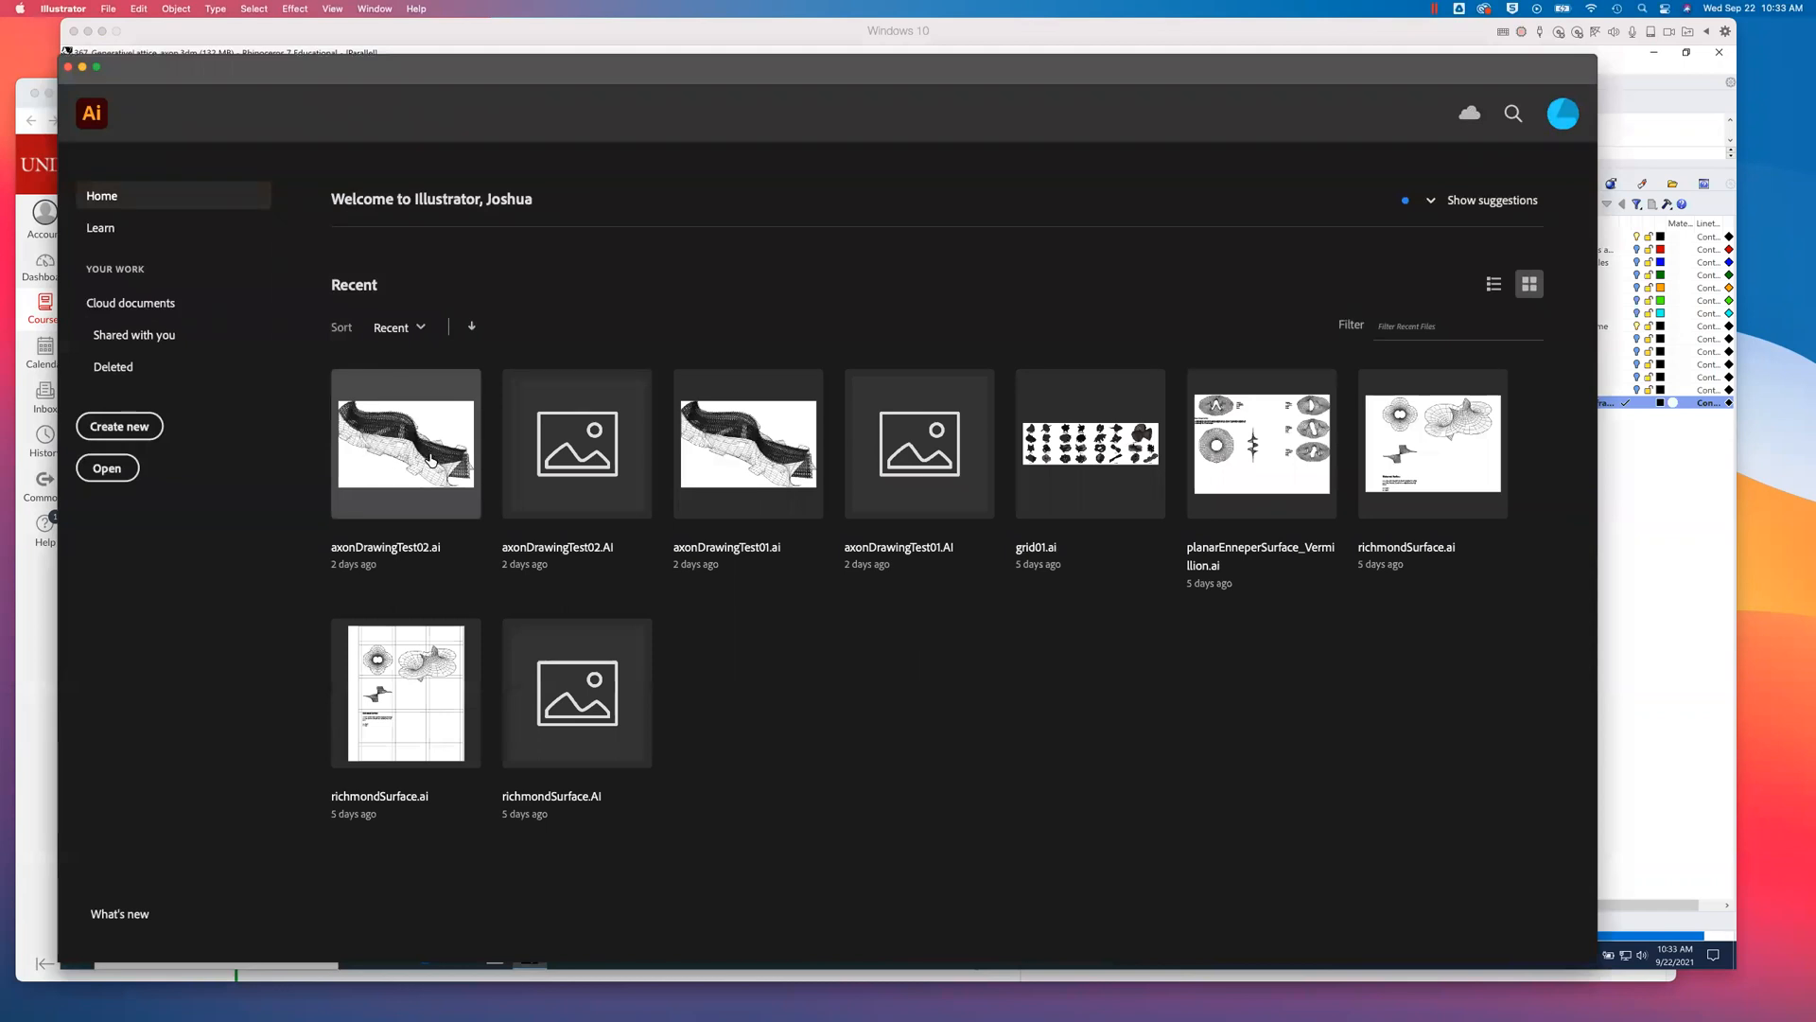
# - Shift the Windows 10 virtual machine window slightly aside and minimize the browser window behind it
pyautogui.click(630, 31)
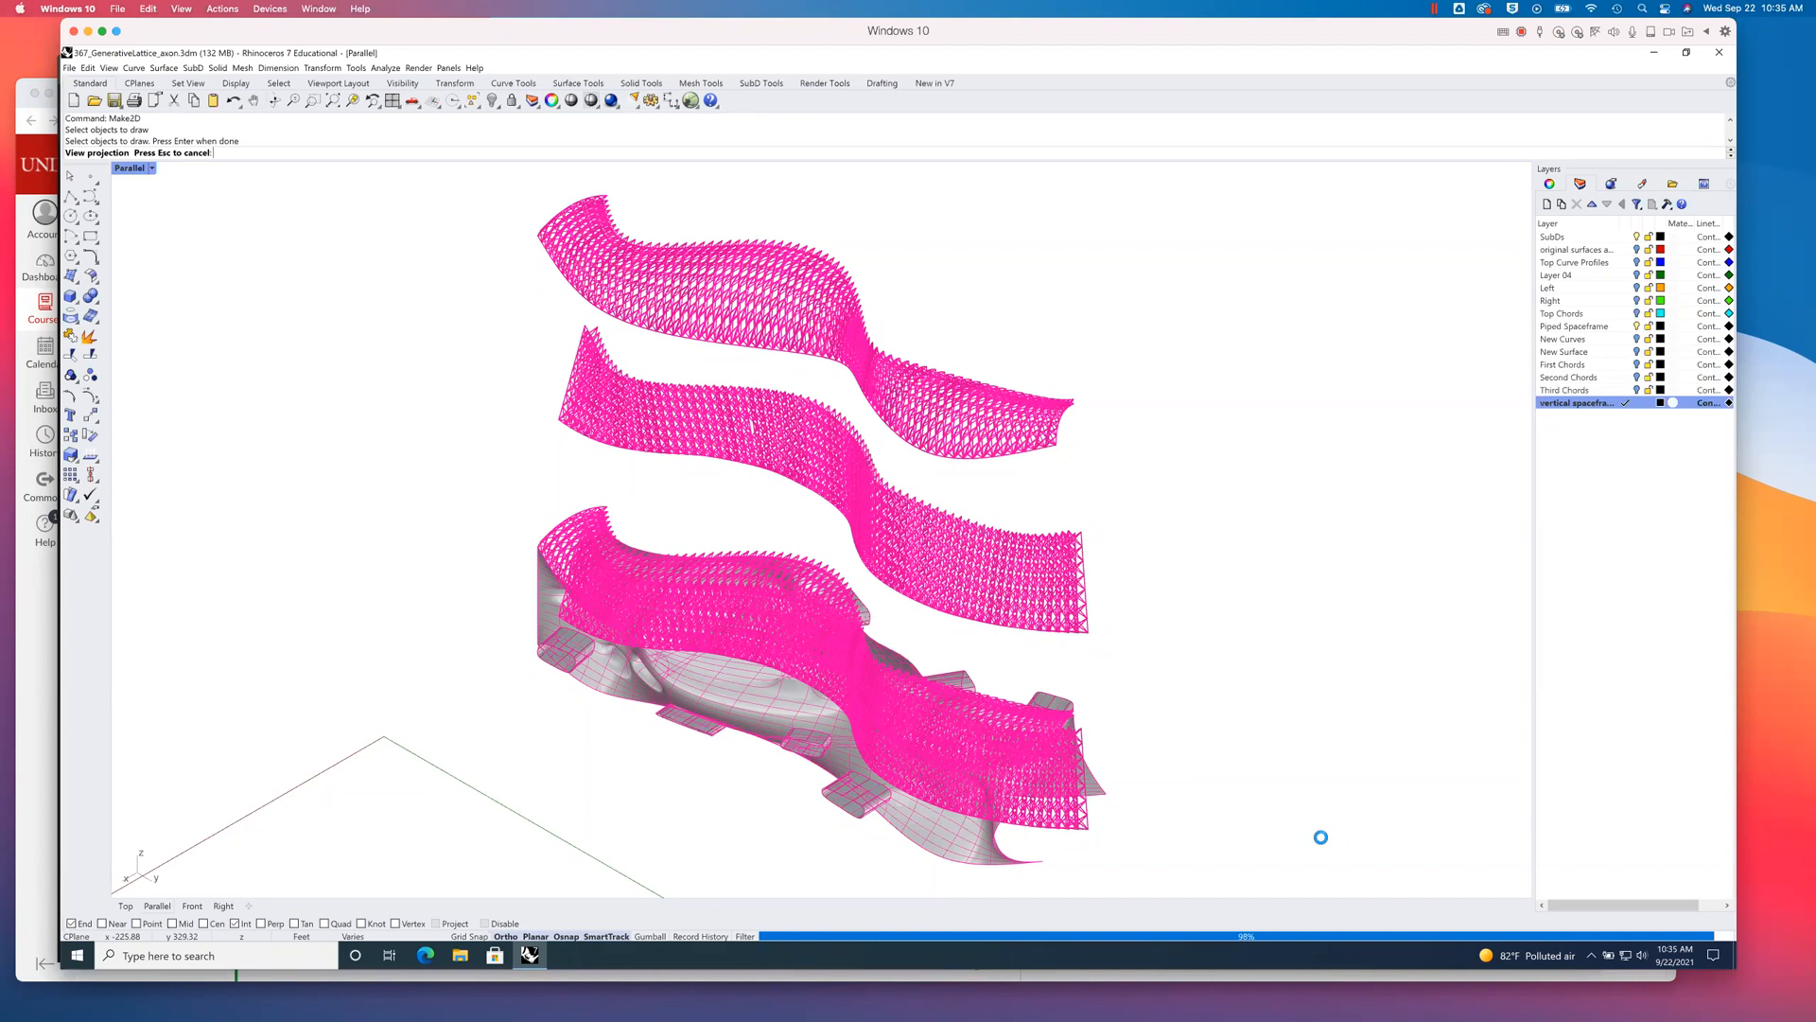
pyautogui.click(1775, 402)
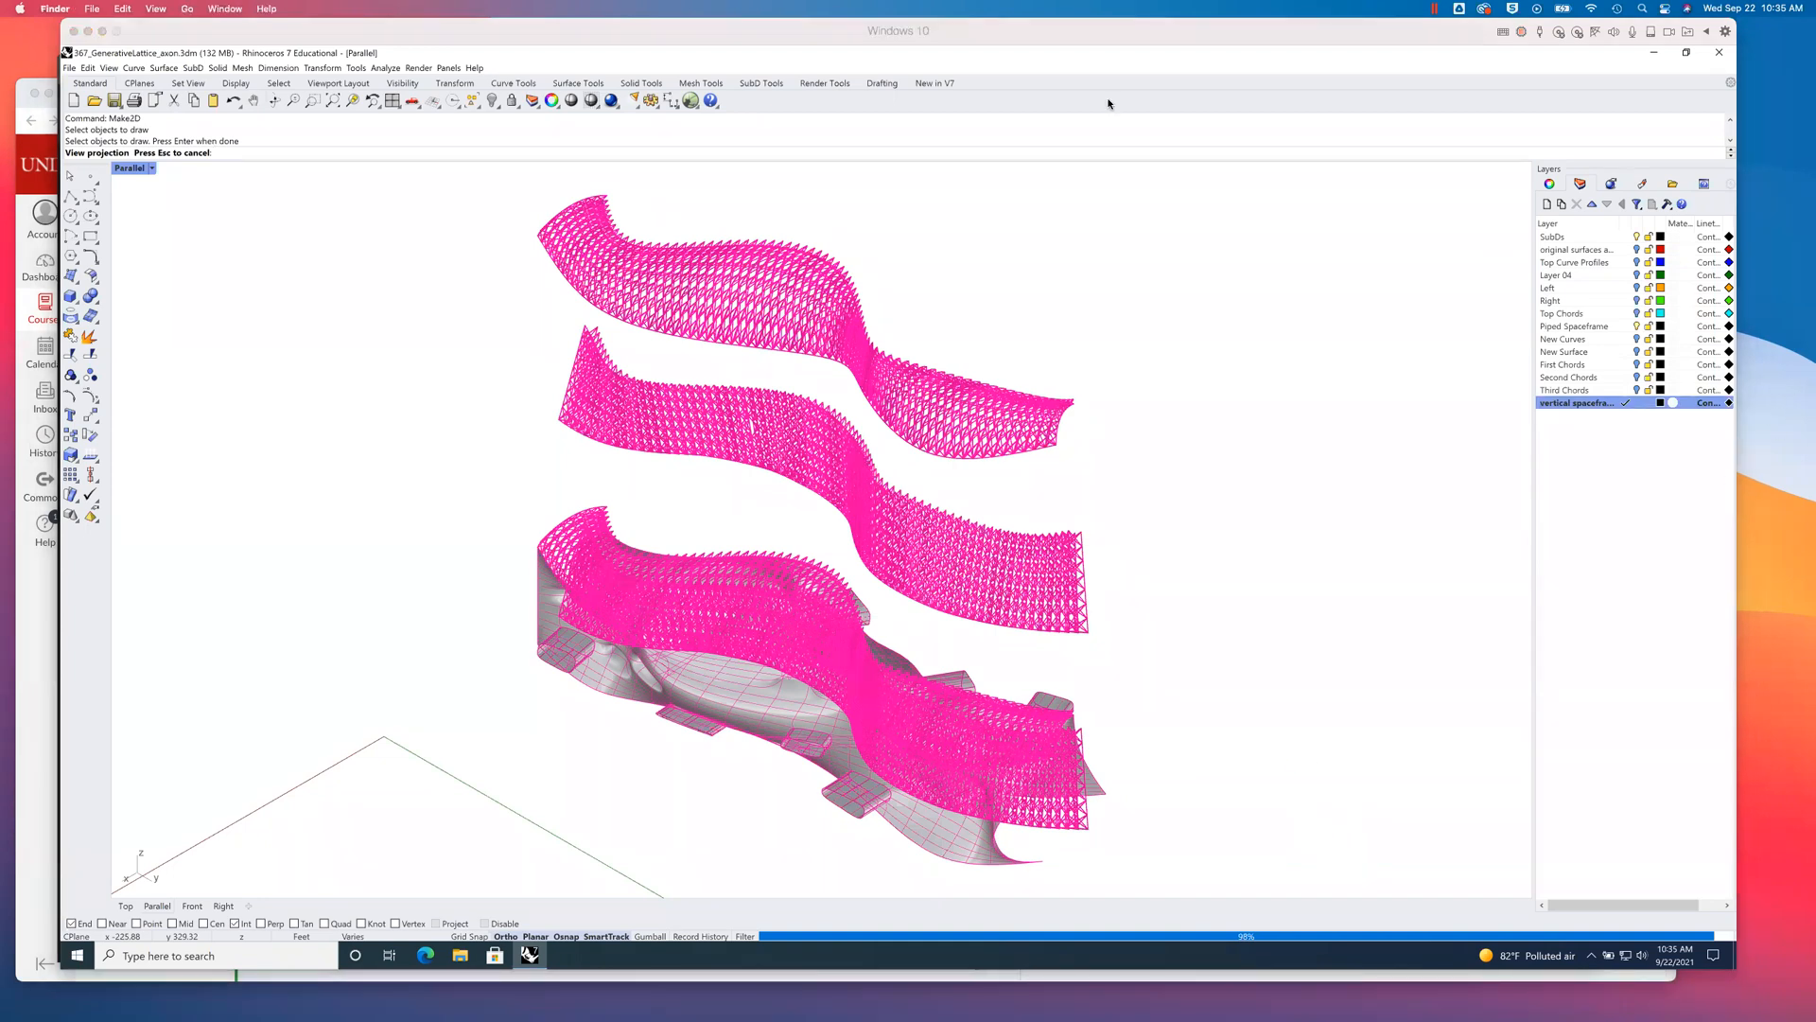
pyautogui.moveTo(155, 38); pyautogui.dragTo(174, 38)
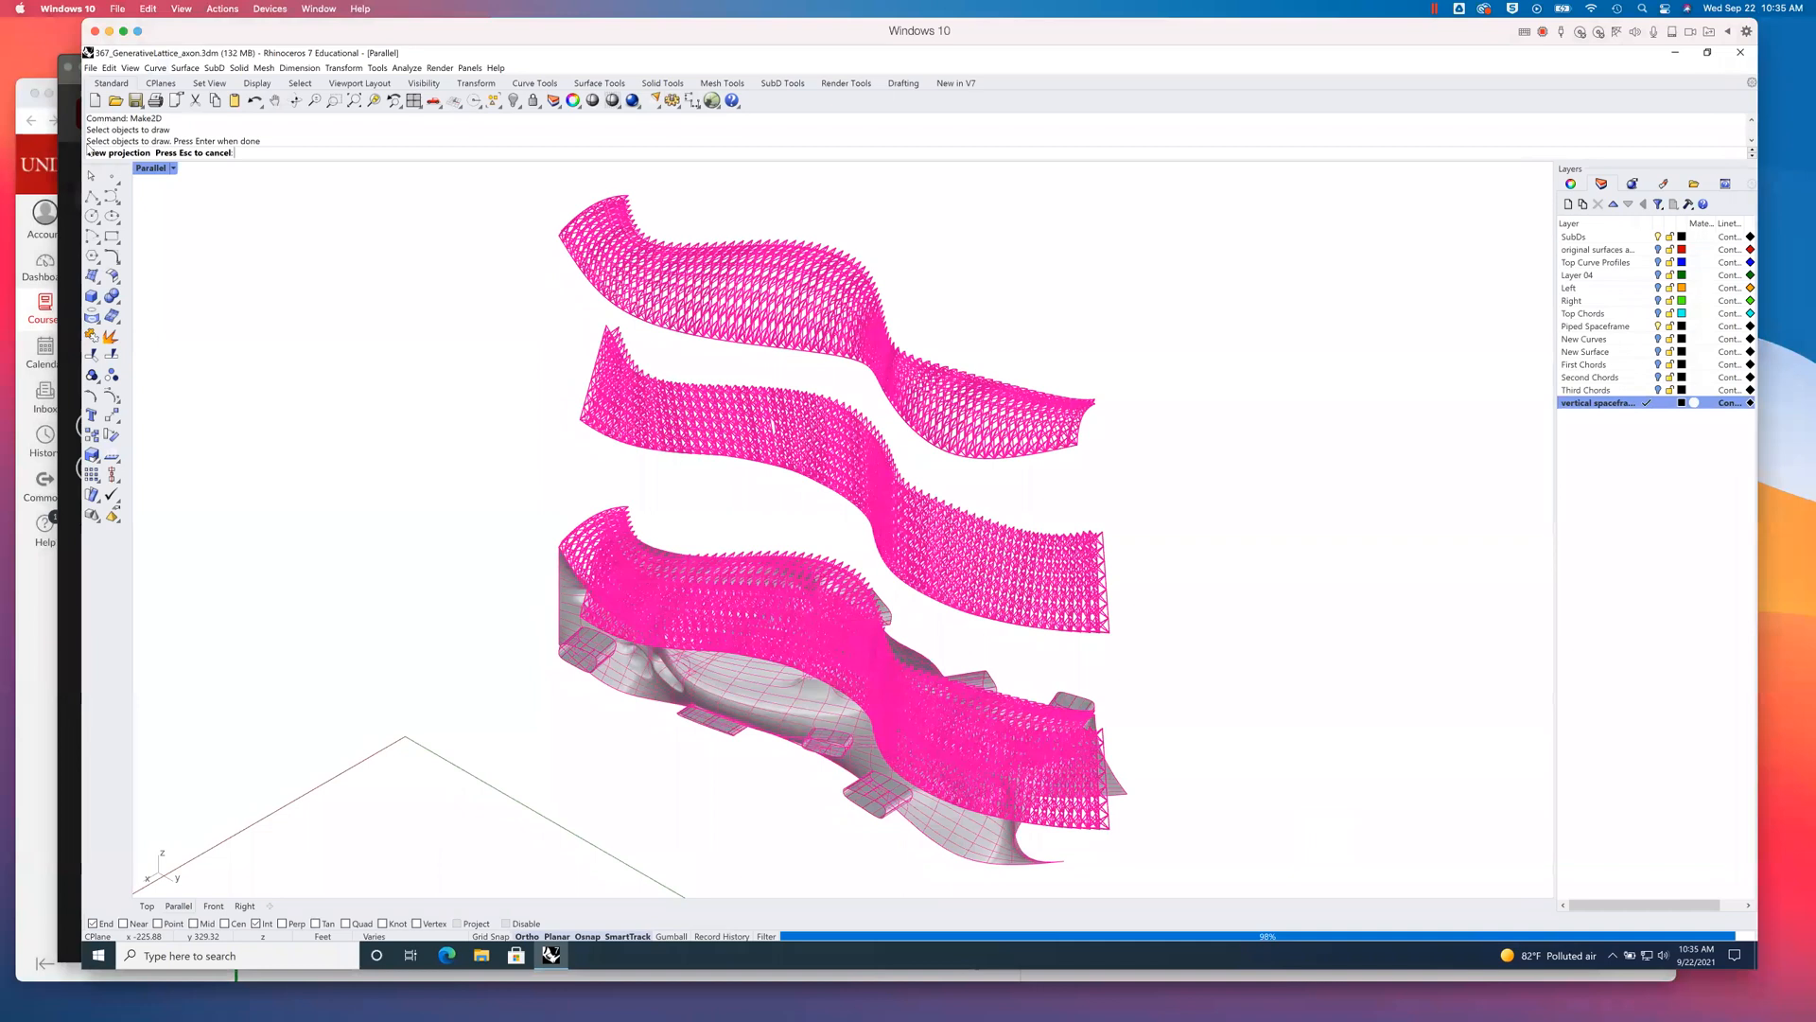
pyautogui.click(28, 622)
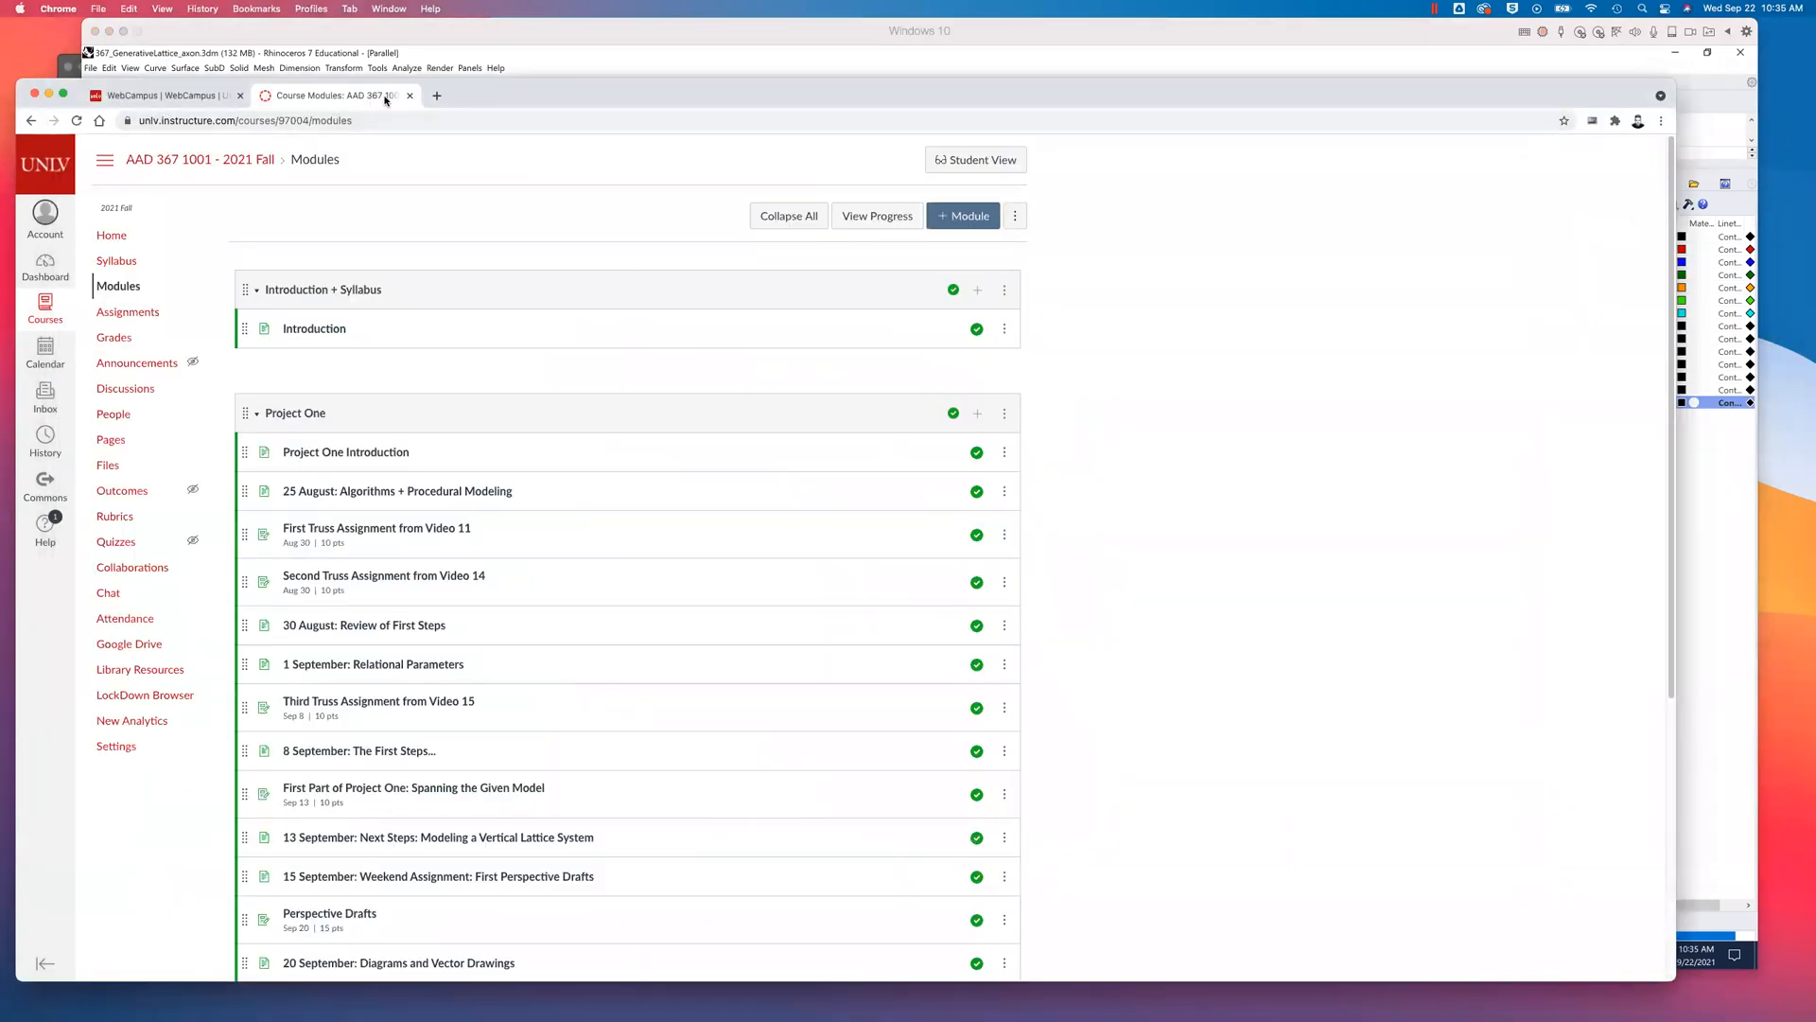
pyautogui.click(48, 92)
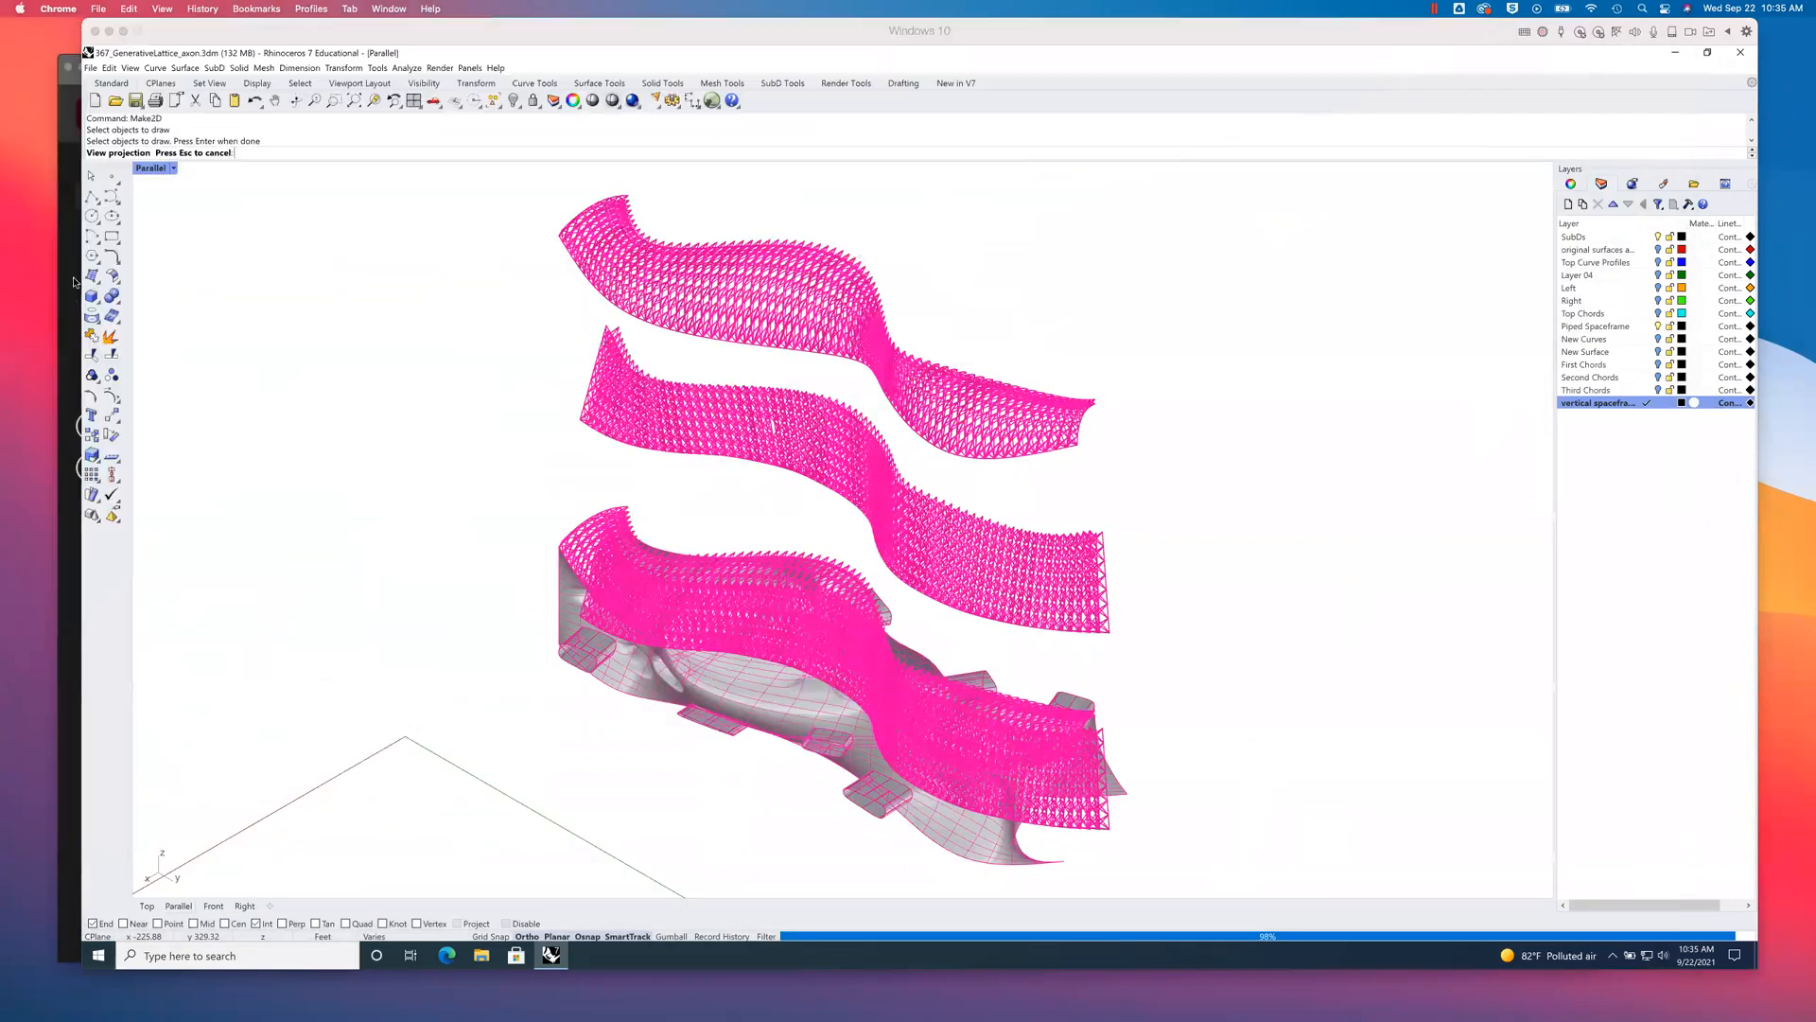
# - Switch to Illustrator and open the recent drawing axonDrawingTest02.ai, checking the Make2D progress in Rhino while it loads
pyautogui.click(69, 301)
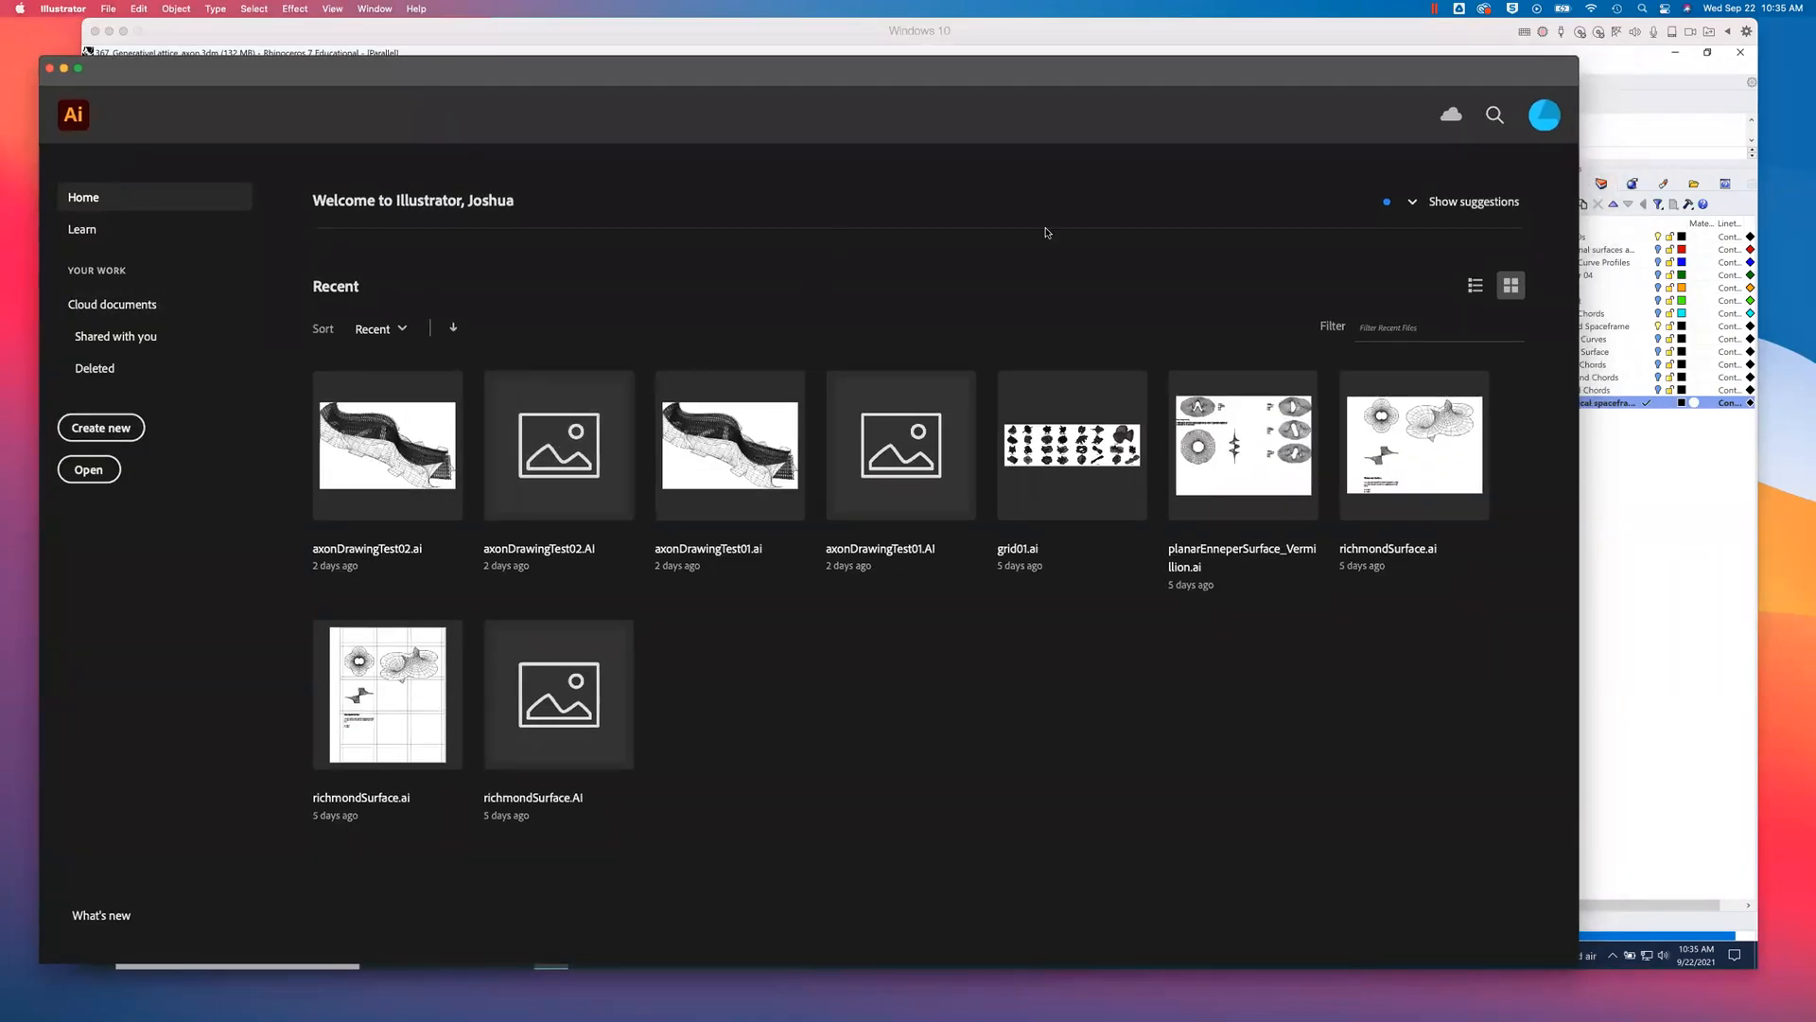
pyautogui.click(1354, 35)
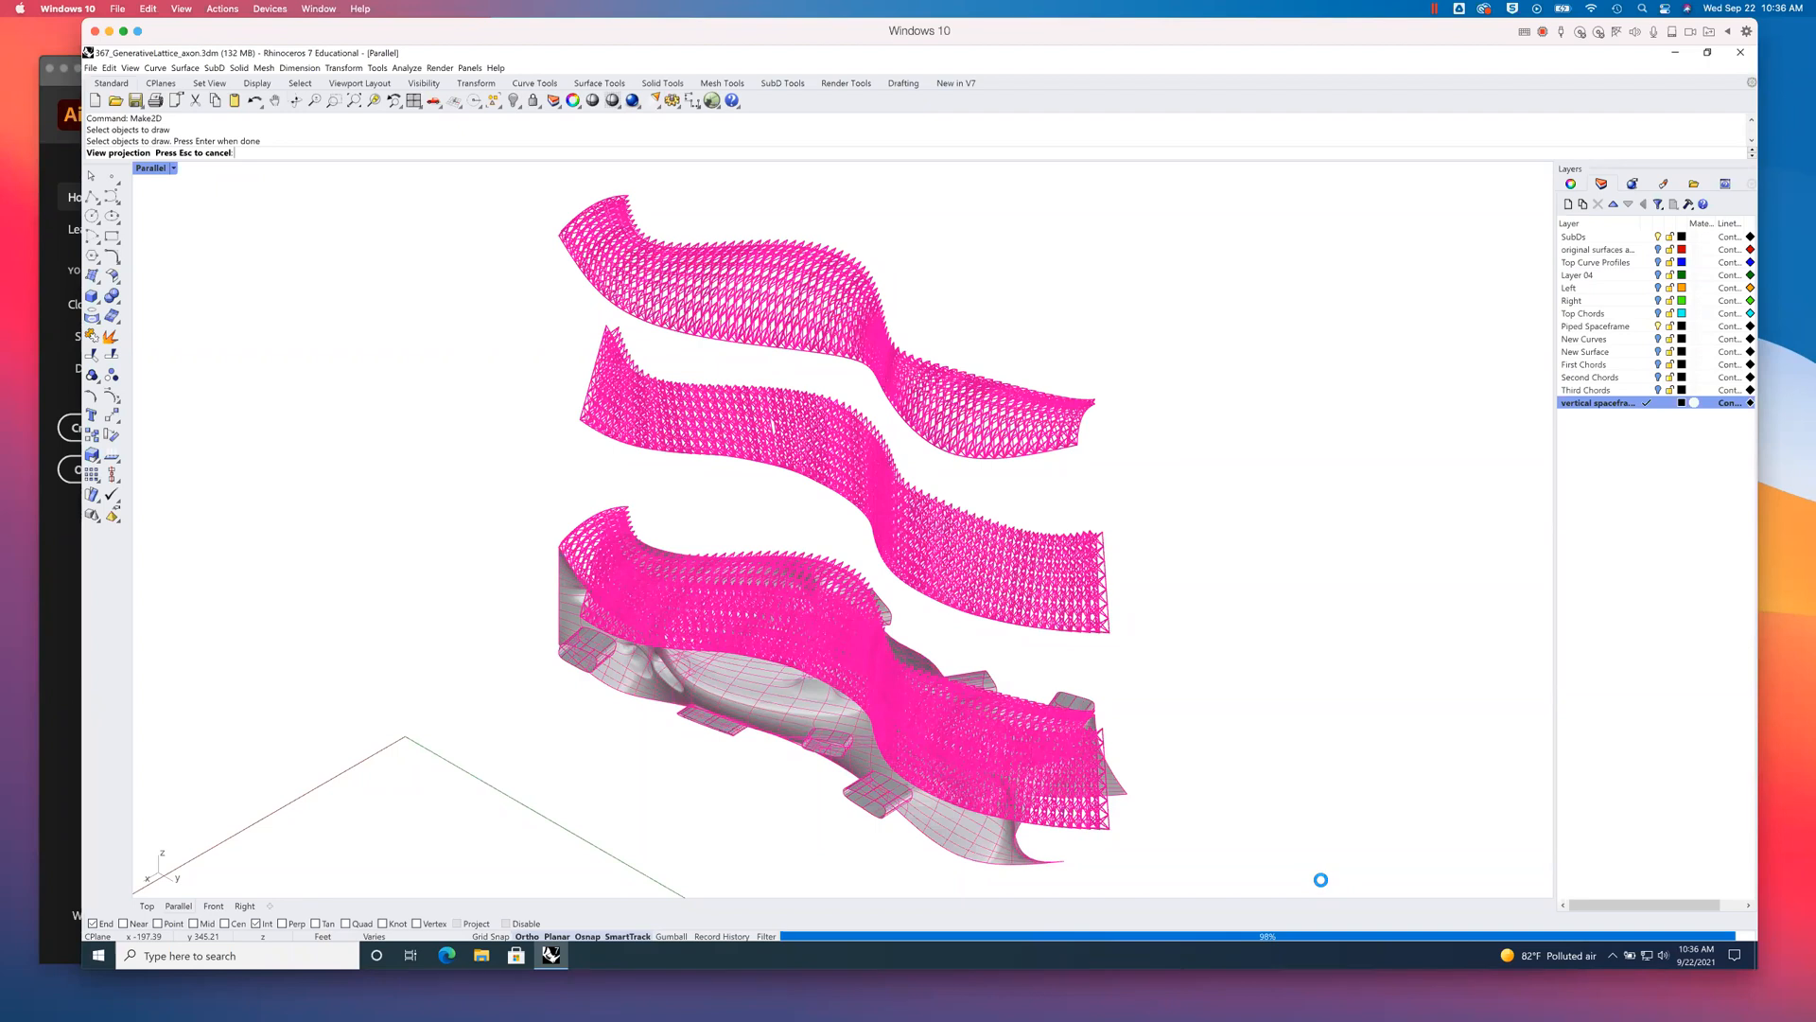
pyautogui.click(66, 653)
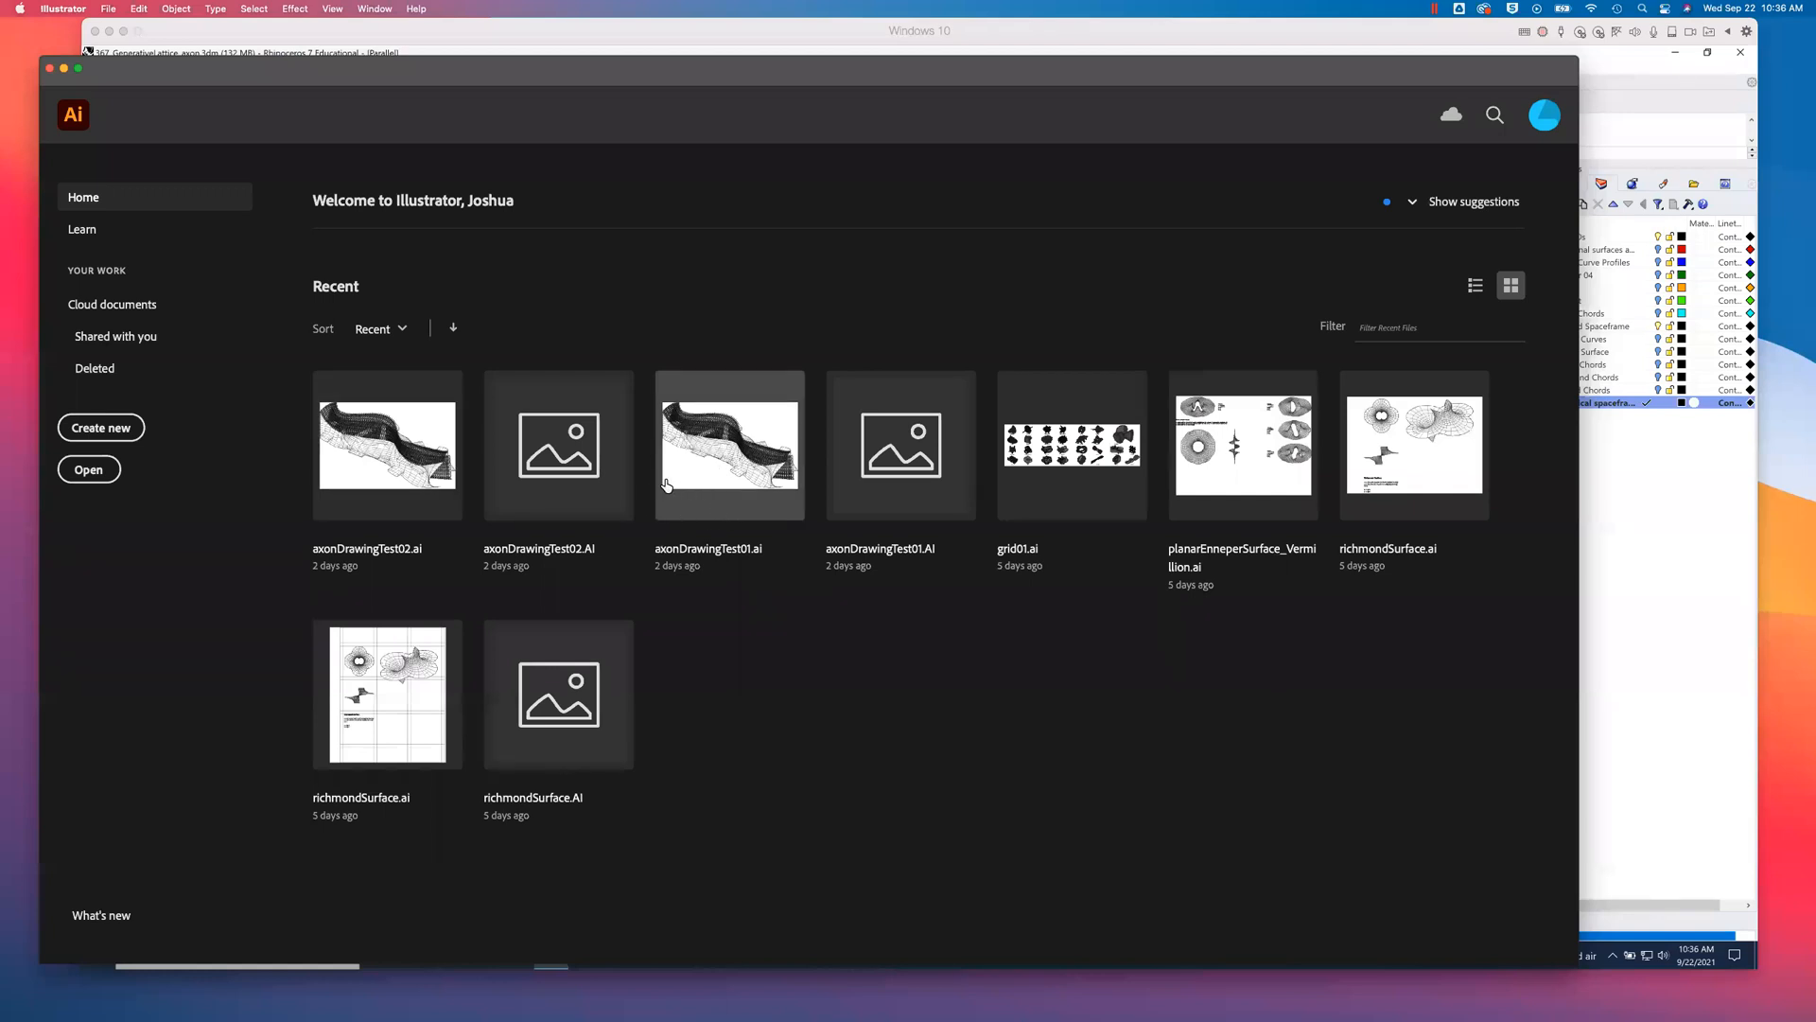
pyautogui.click(399, 496)
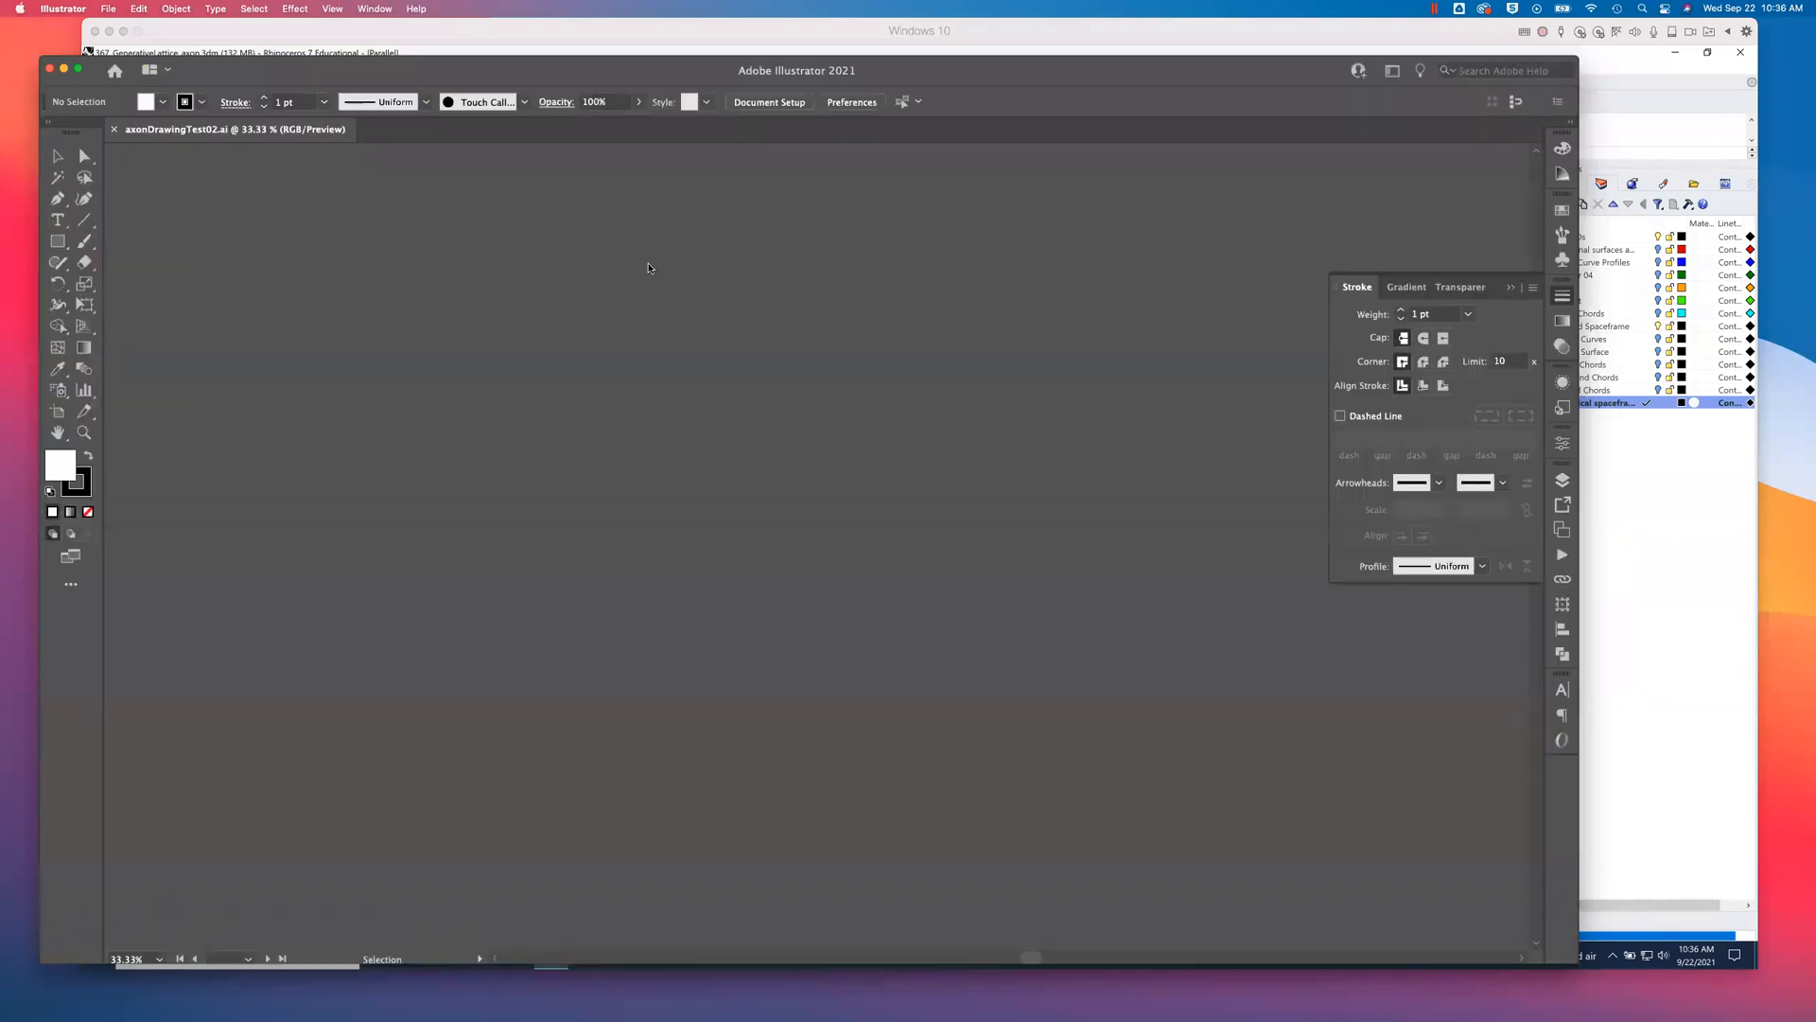
pyautogui.click(838, 26)
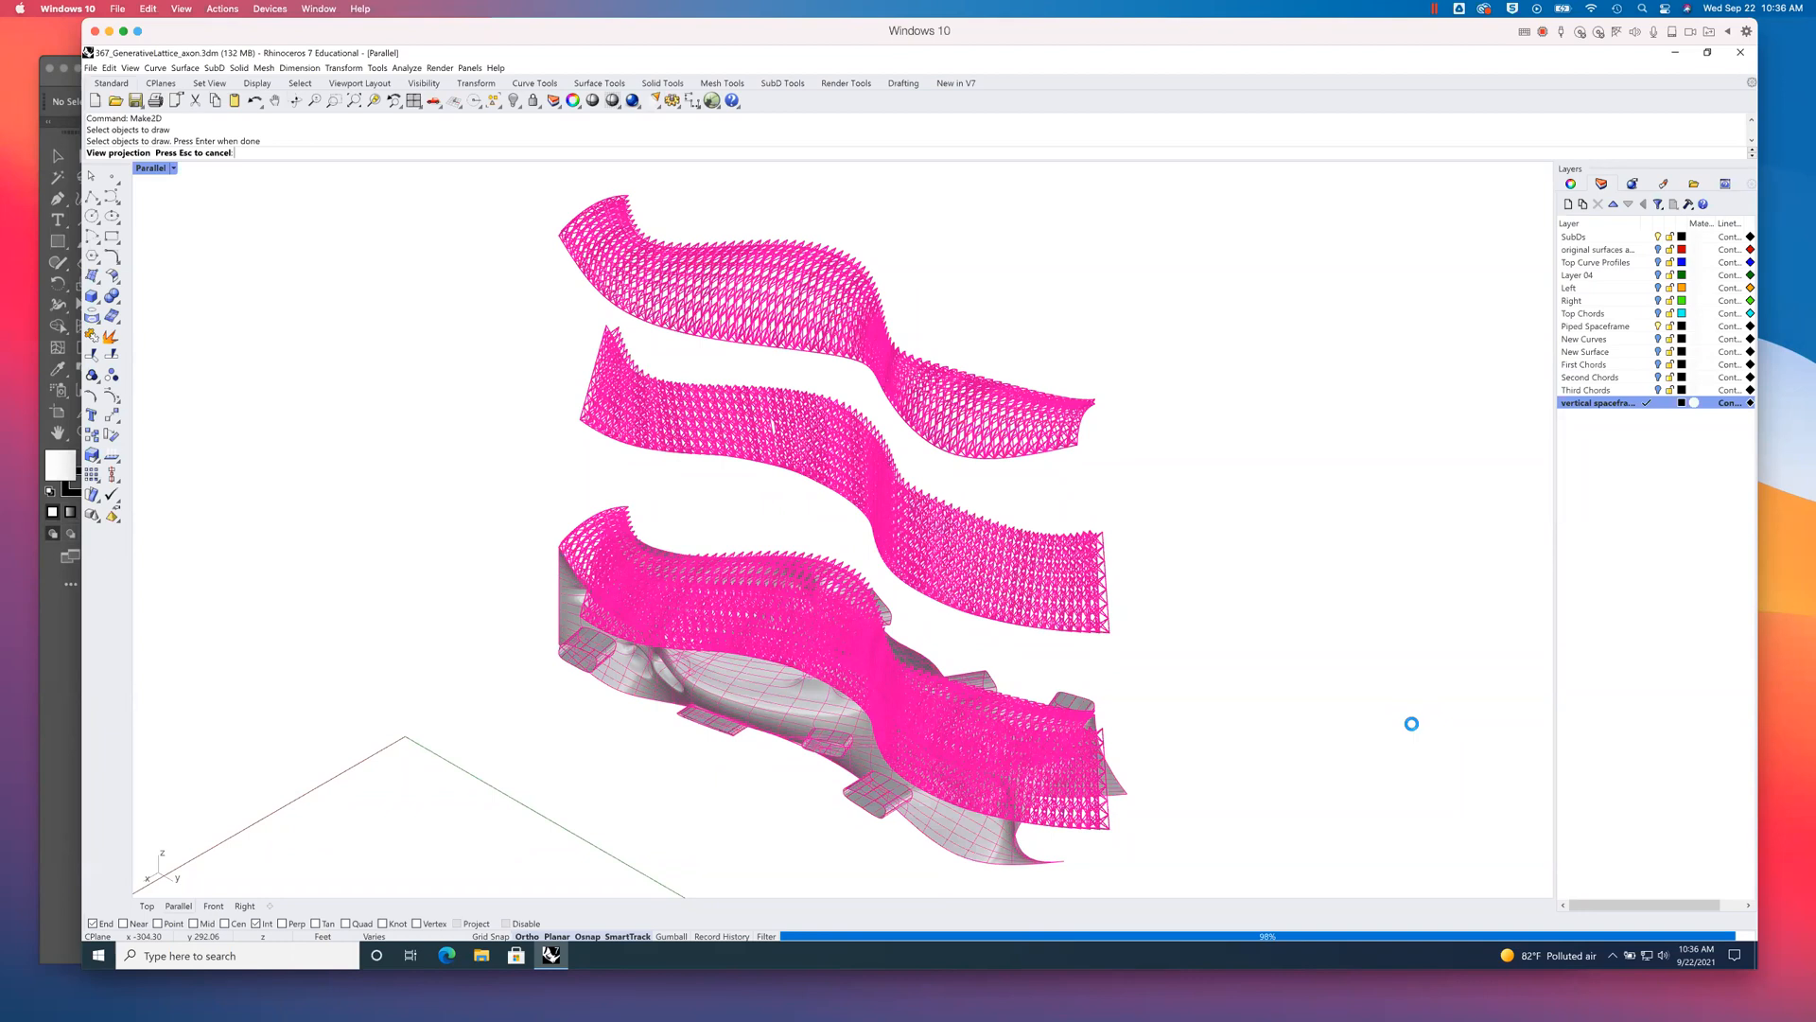
pyautogui.click(56, 701)
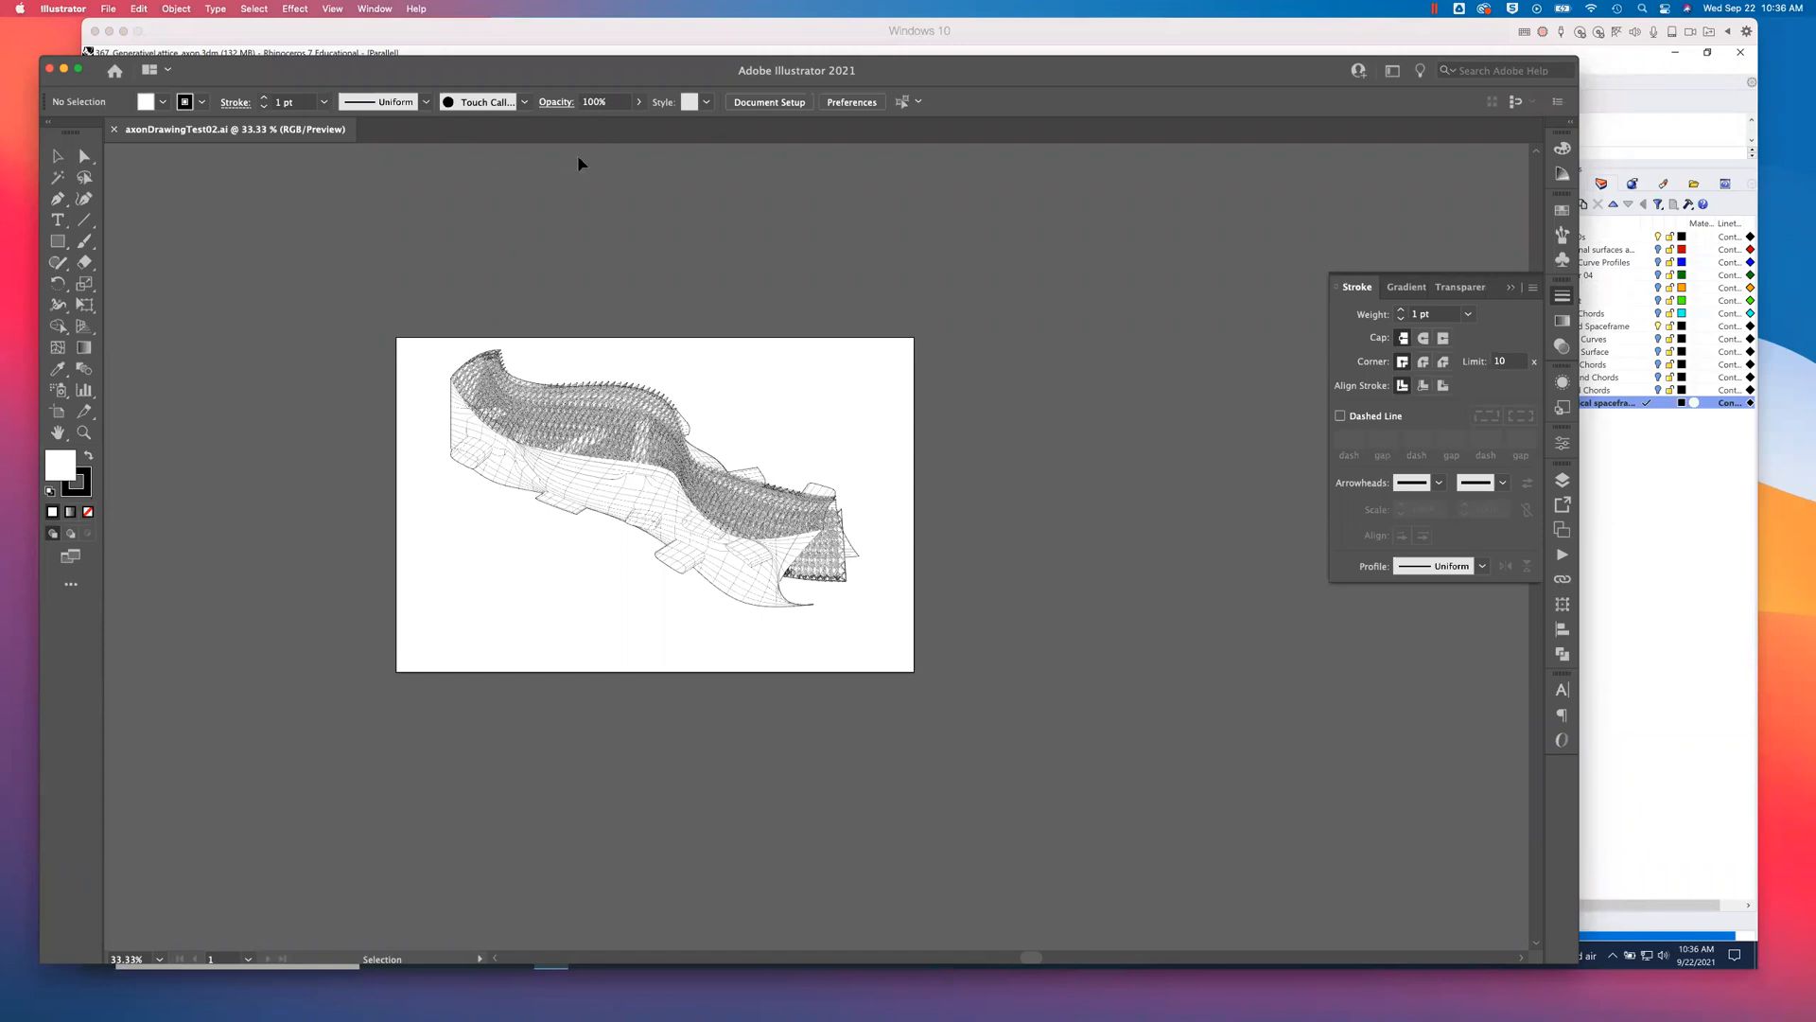
pyautogui.click(1634, 700)
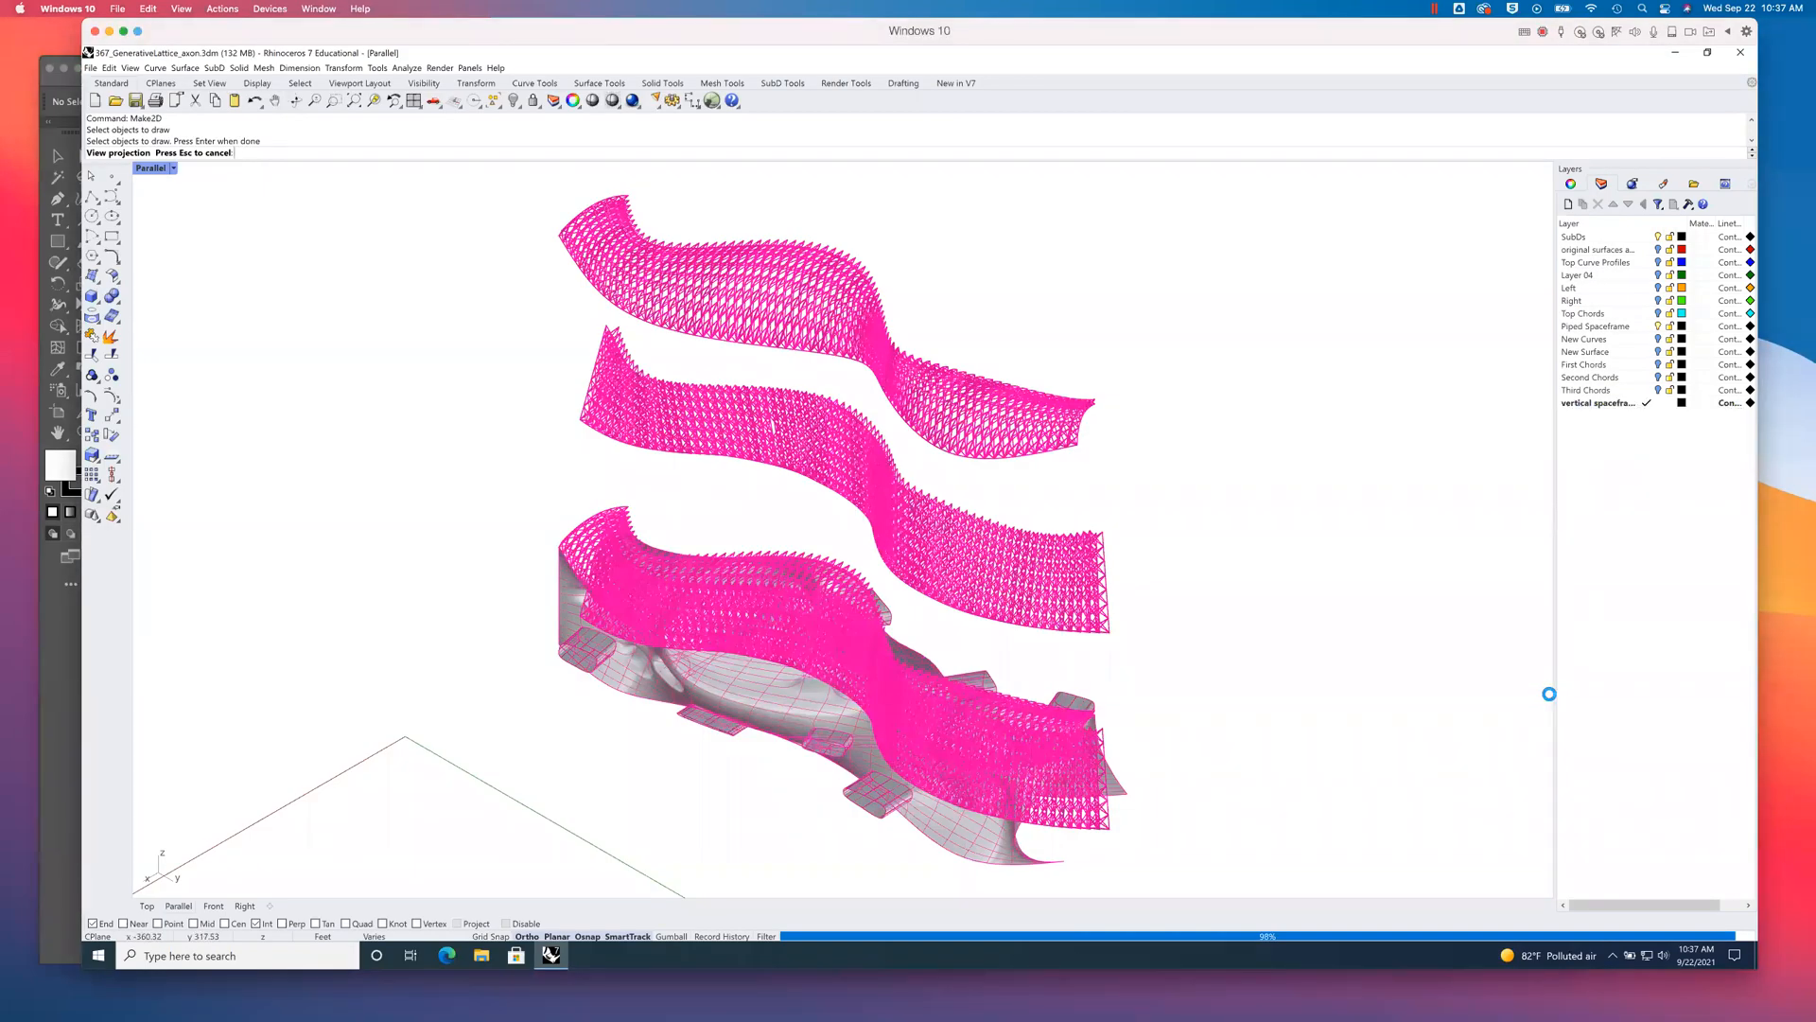
pyautogui.click(43, 671)
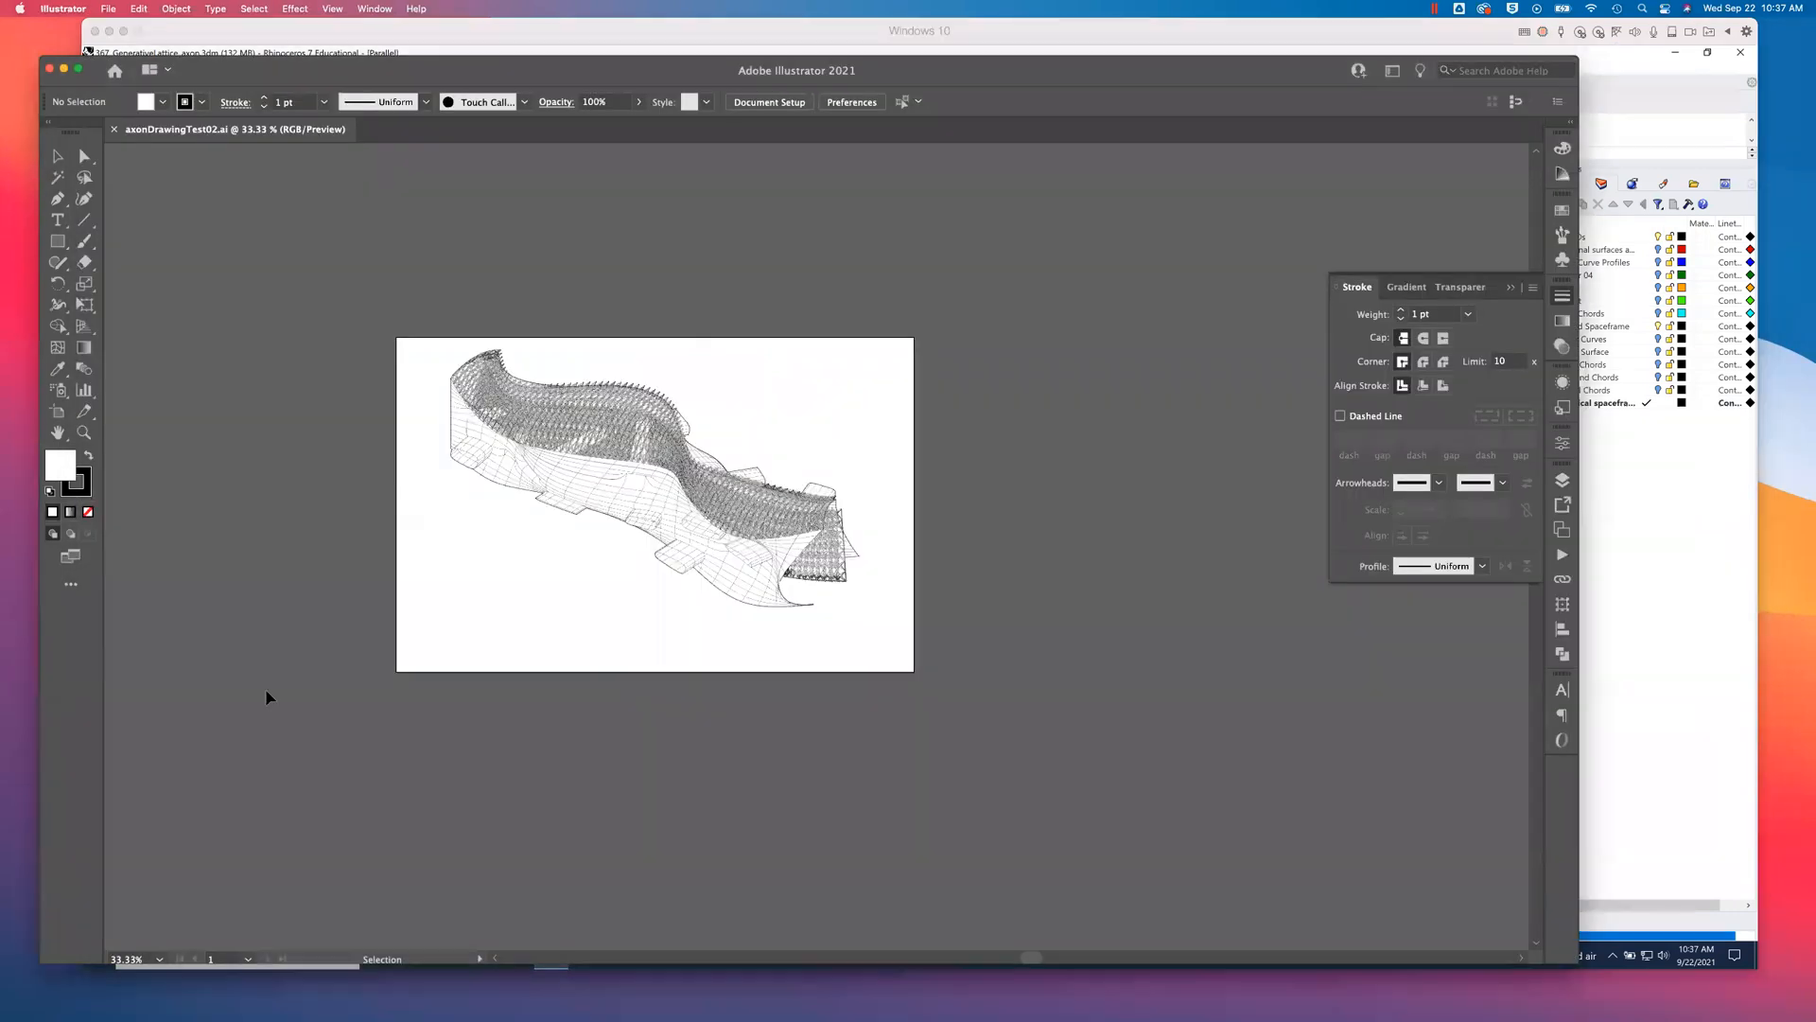
# - Show only the Make2D::Visible::SceneSilhouetteCurves layer by hiding the Visible::Curves and Visible::Tangents layers
pyautogui.click(1562, 482)
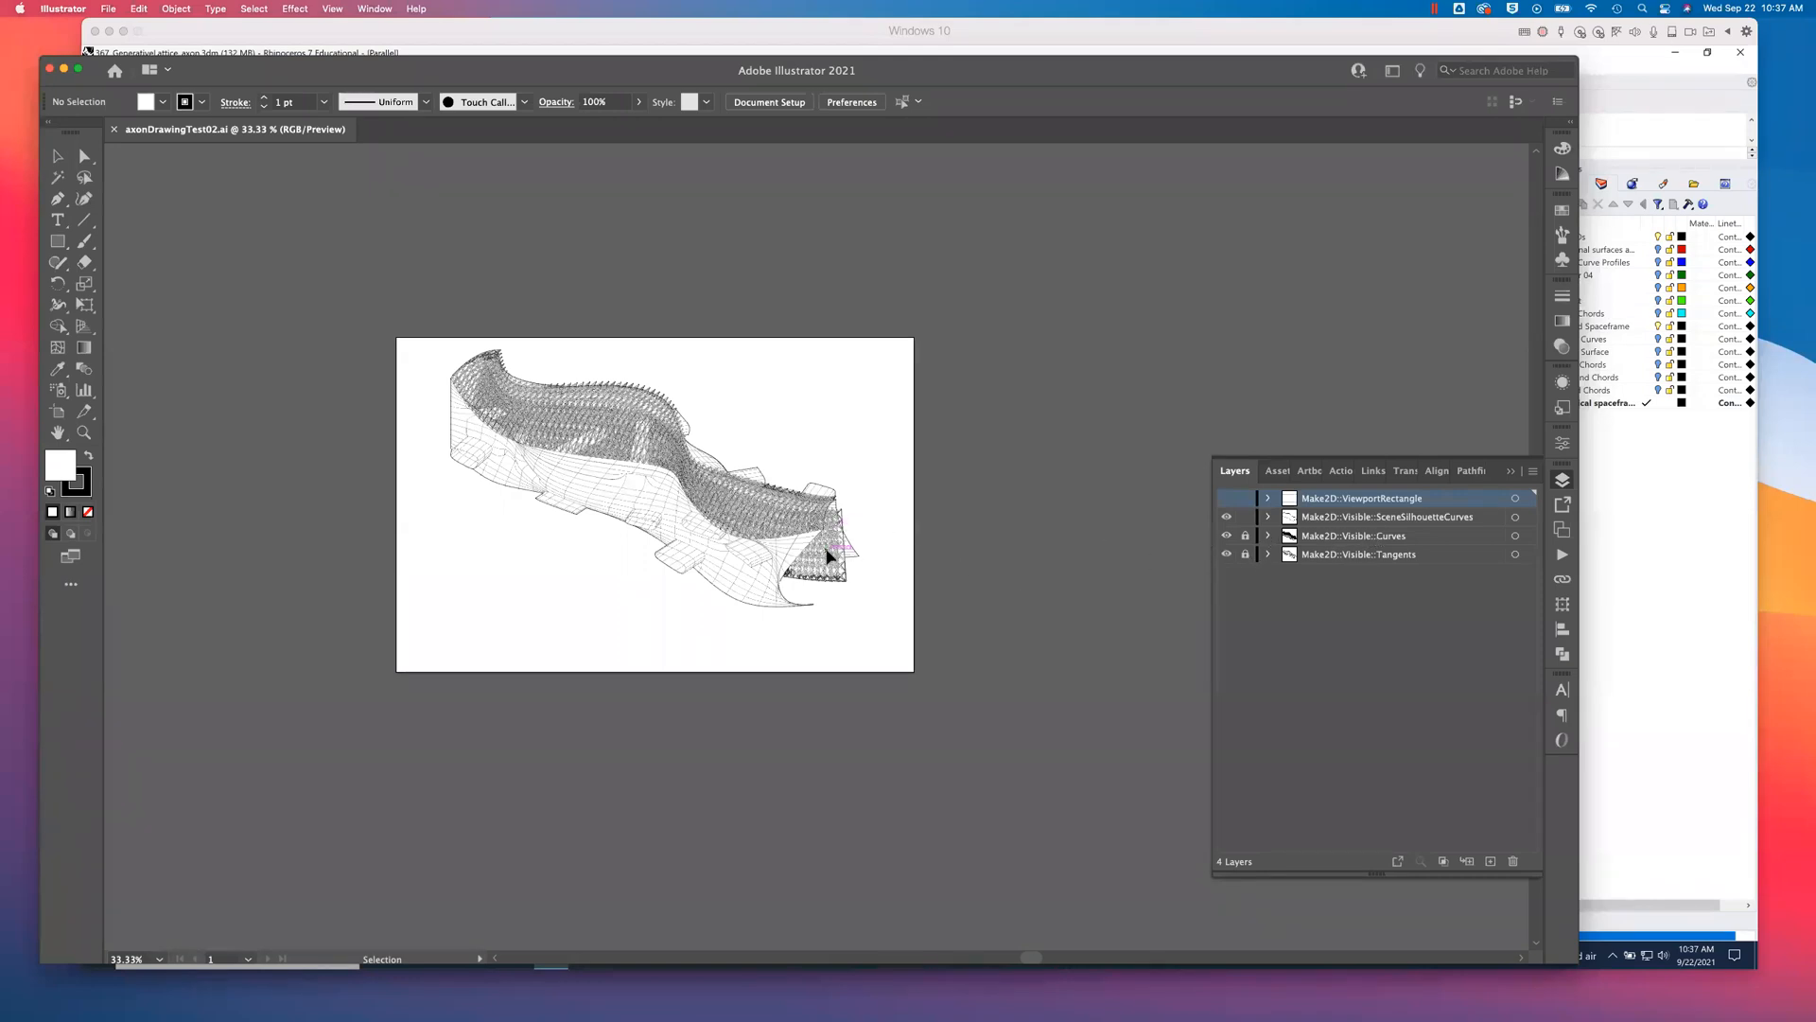
pyautogui.press('super+equal')
pyautogui.press('super+equal')
pyautogui.press('super+equal')
pyautogui.press('super+equal')
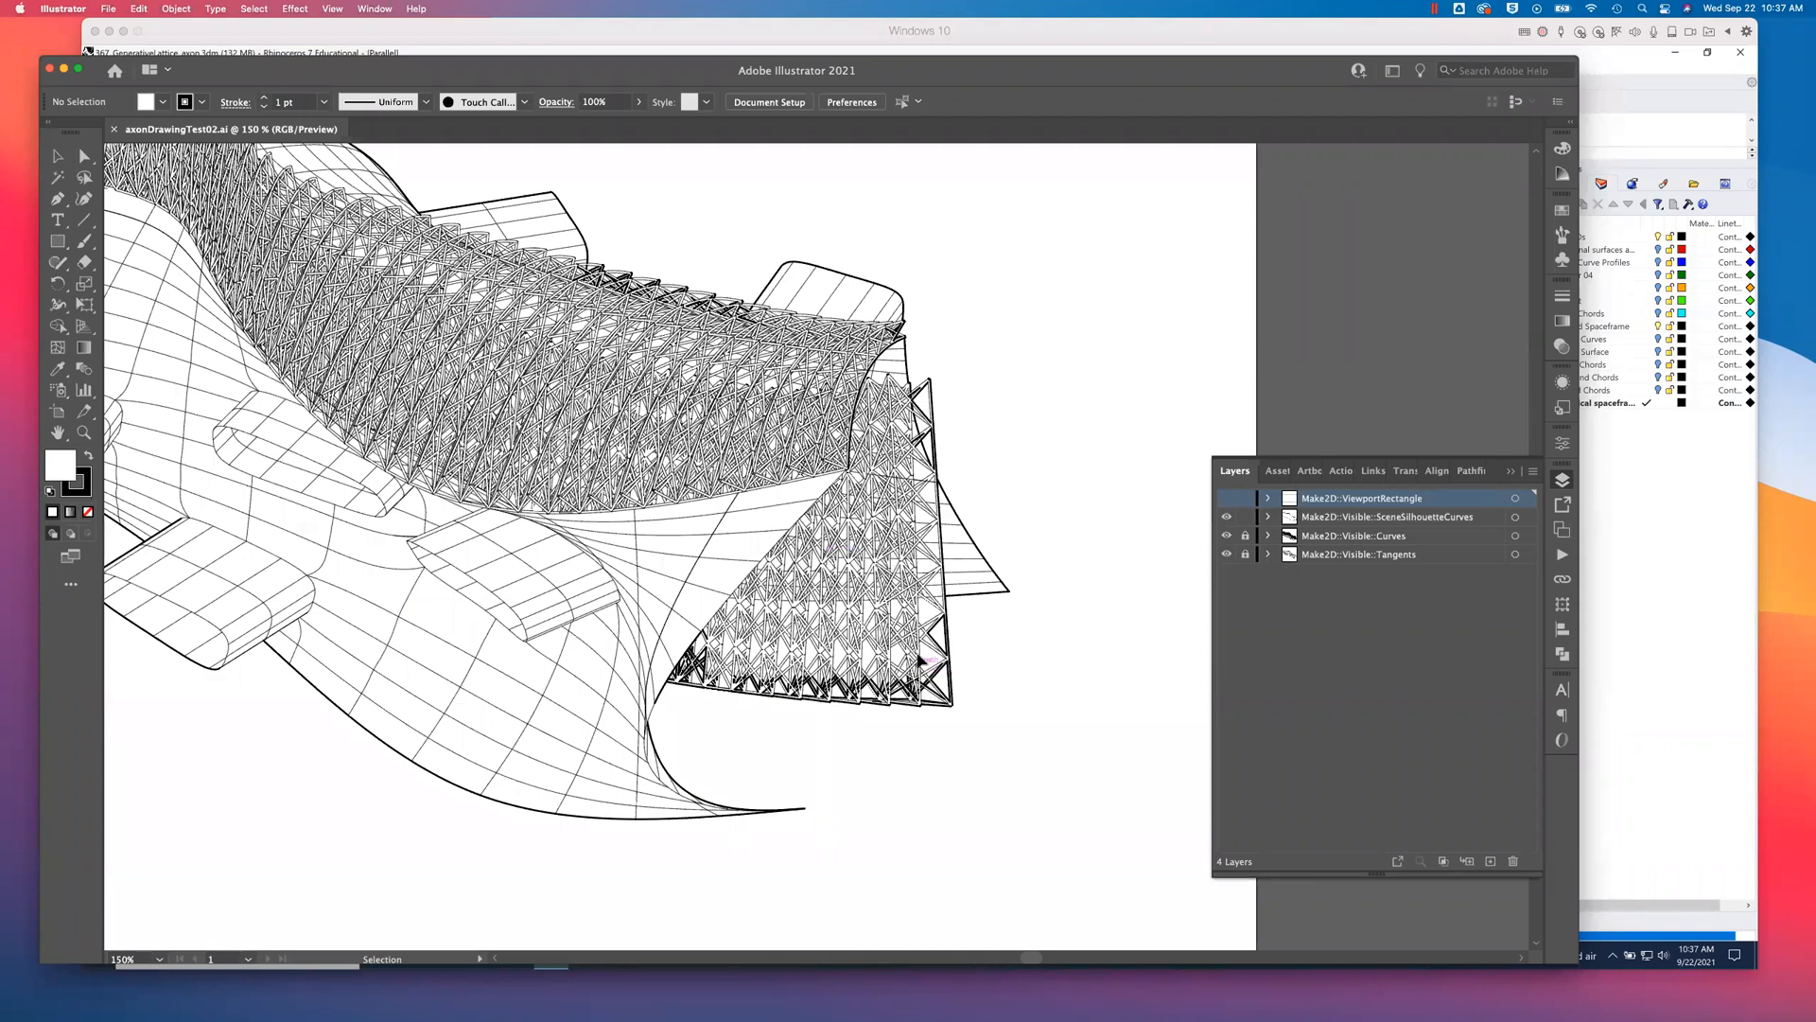
pyautogui.click(1245, 536)
pyautogui.click(1245, 554)
pyautogui.click(1226, 536)
pyautogui.click(1227, 554)
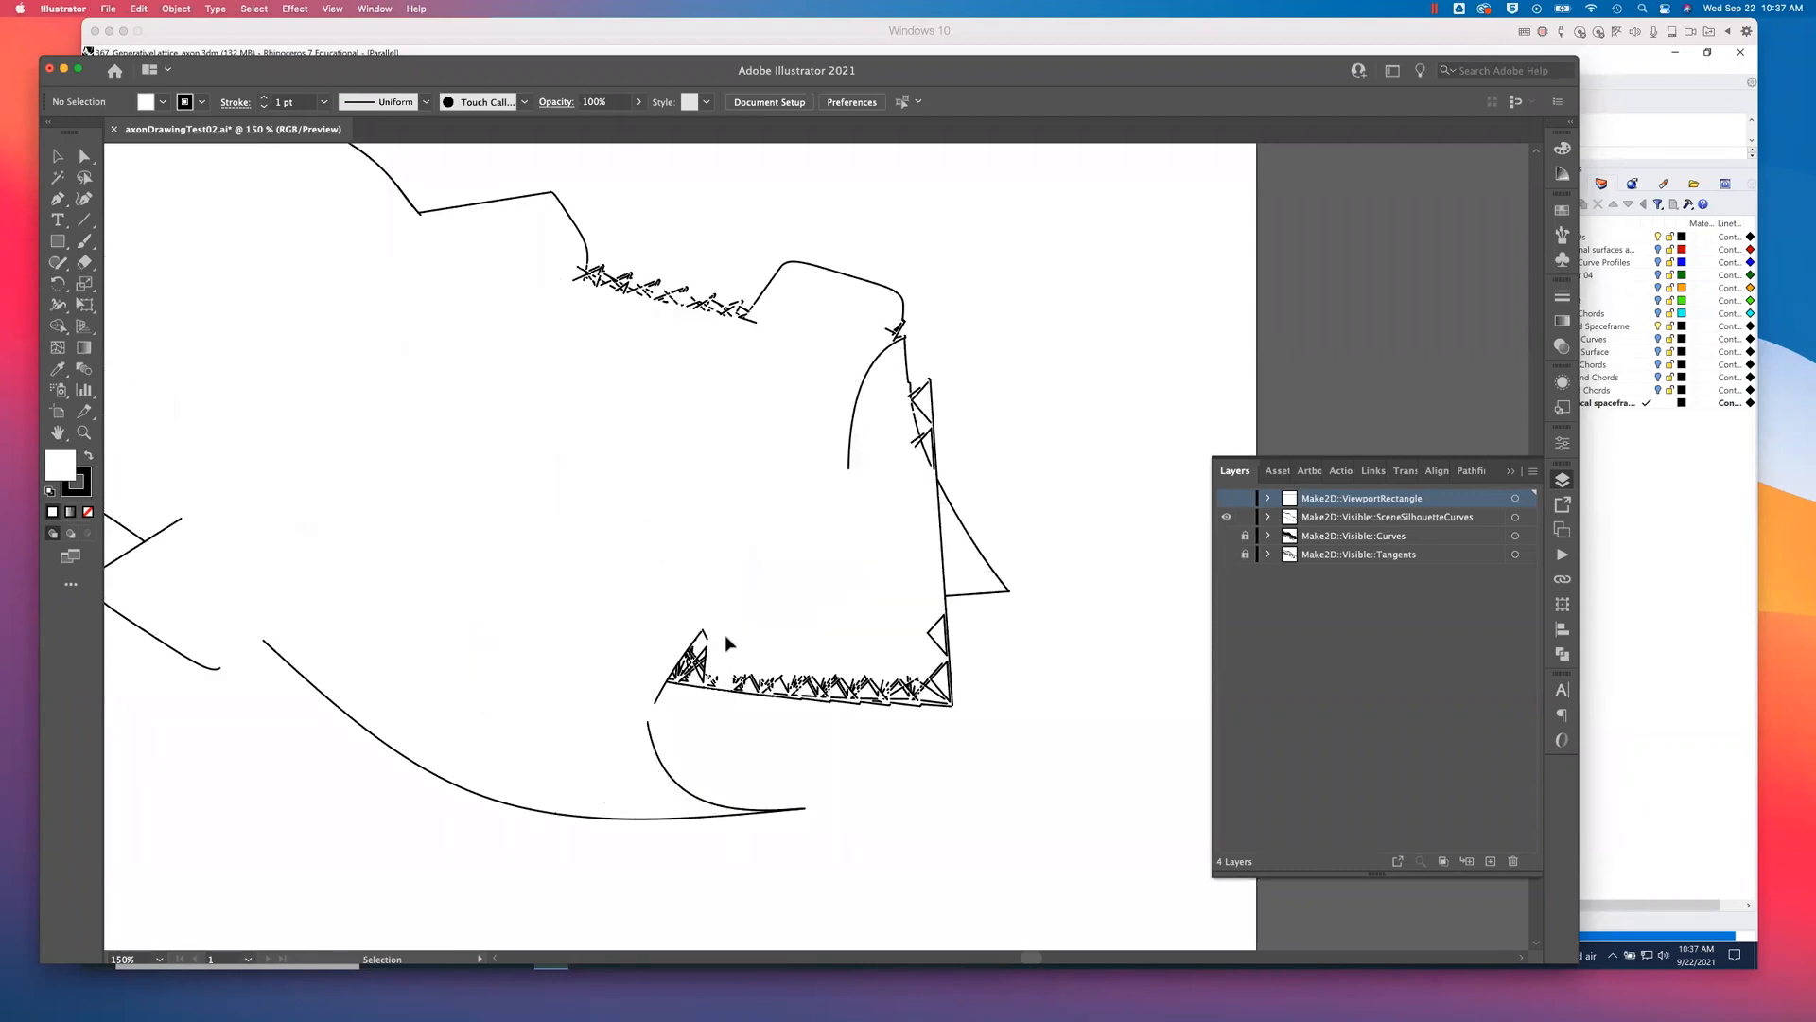
# - Delete the larger lattice zigzags inside the spaceframe's lower edge and at its lower right corner
pyautogui.scroll(2, 723, 658)
pyautogui.scroll(-3, 816, 652)
pyautogui.moveTo(725, 618); pyautogui.dragTo(861, 663)
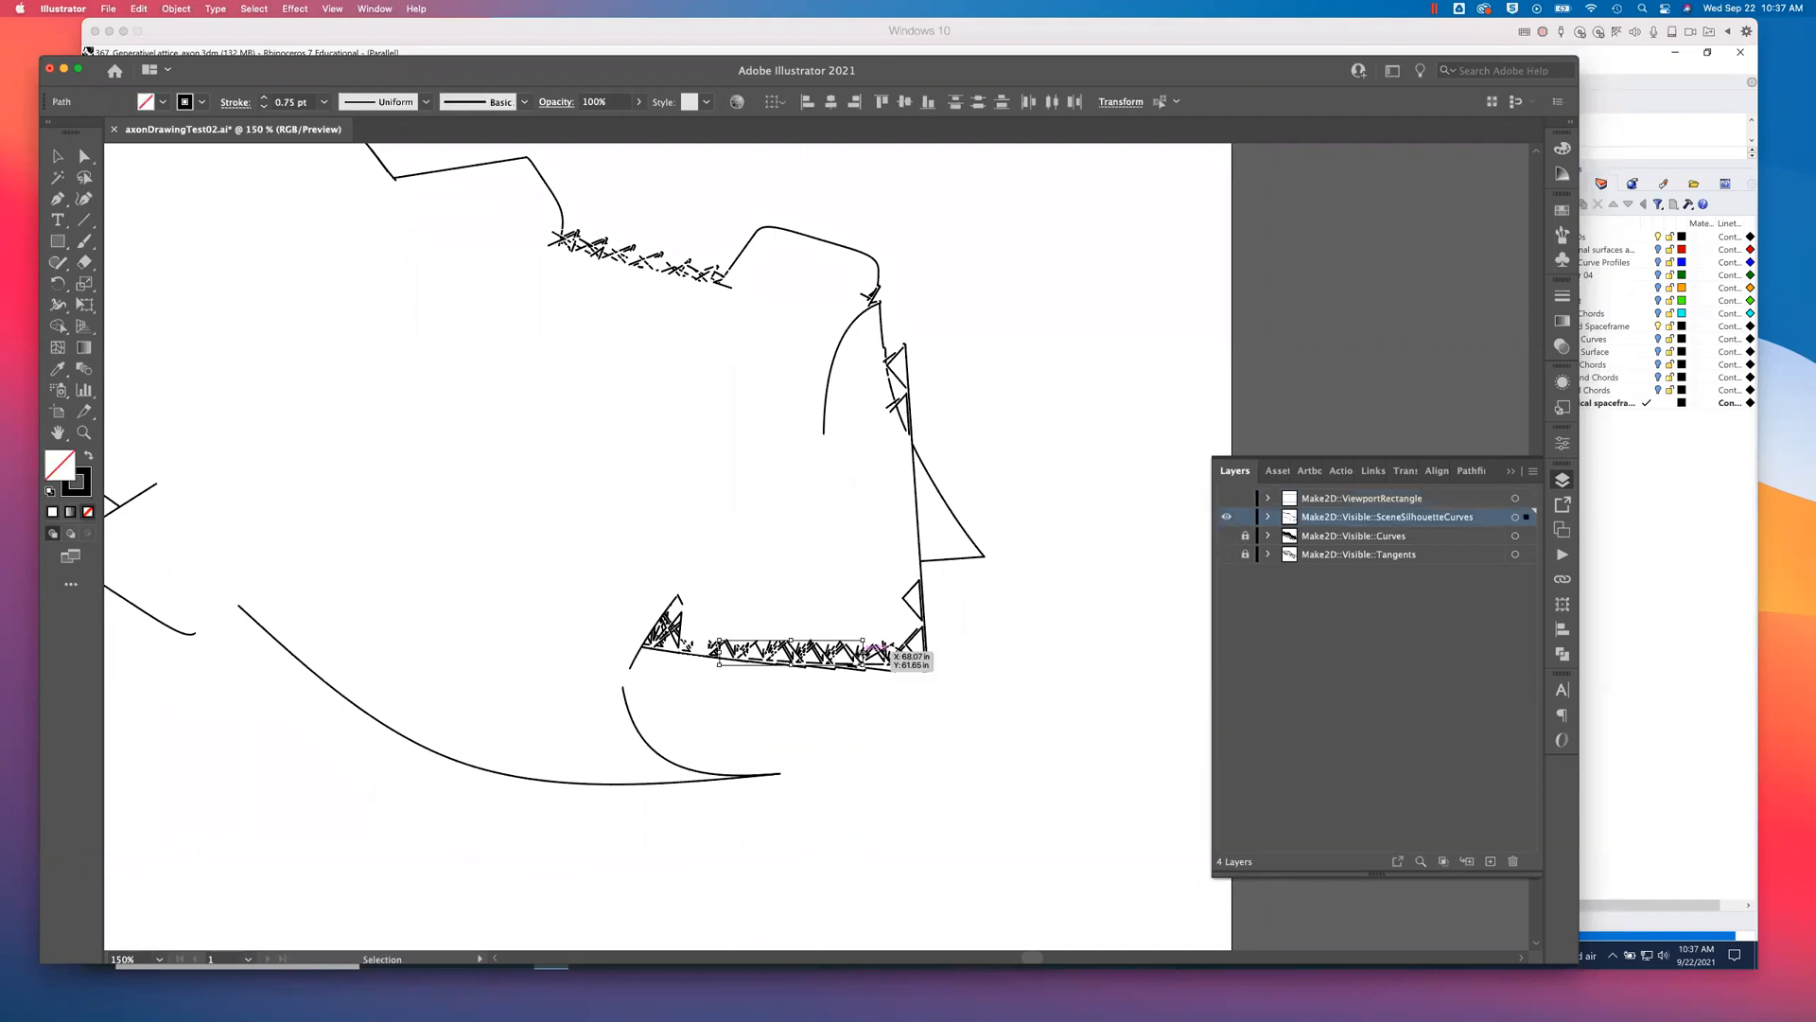
pyautogui.press('Delete')
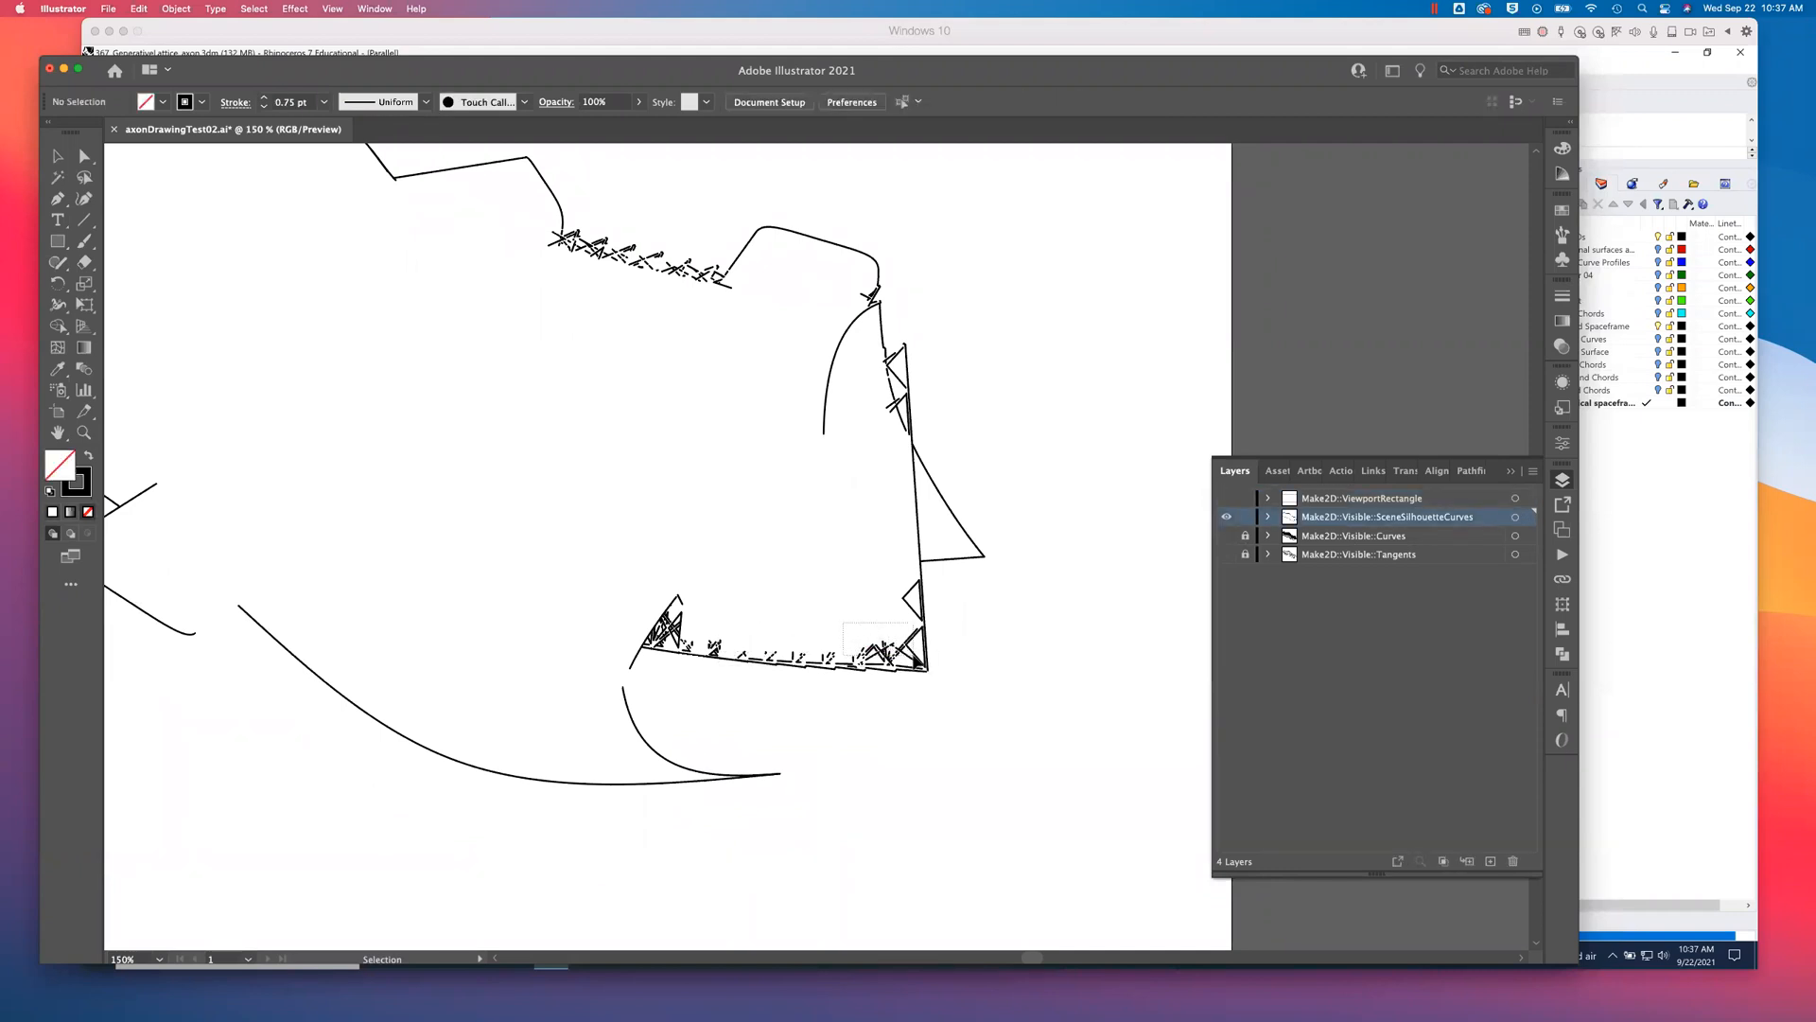
pyautogui.moveTo(916, 662); pyautogui.dragTo(925, 672)
pyautogui.press('Delete')
pyautogui.click(905, 613)
pyautogui.press('Delete')
# - Delete the two short doubled lines running inside the spaceframe's right vertical silhouette edge
pyautogui.keyDown('alt'); pyautogui.scroll(2, 908, 613); pyautogui.keyUp('alt')
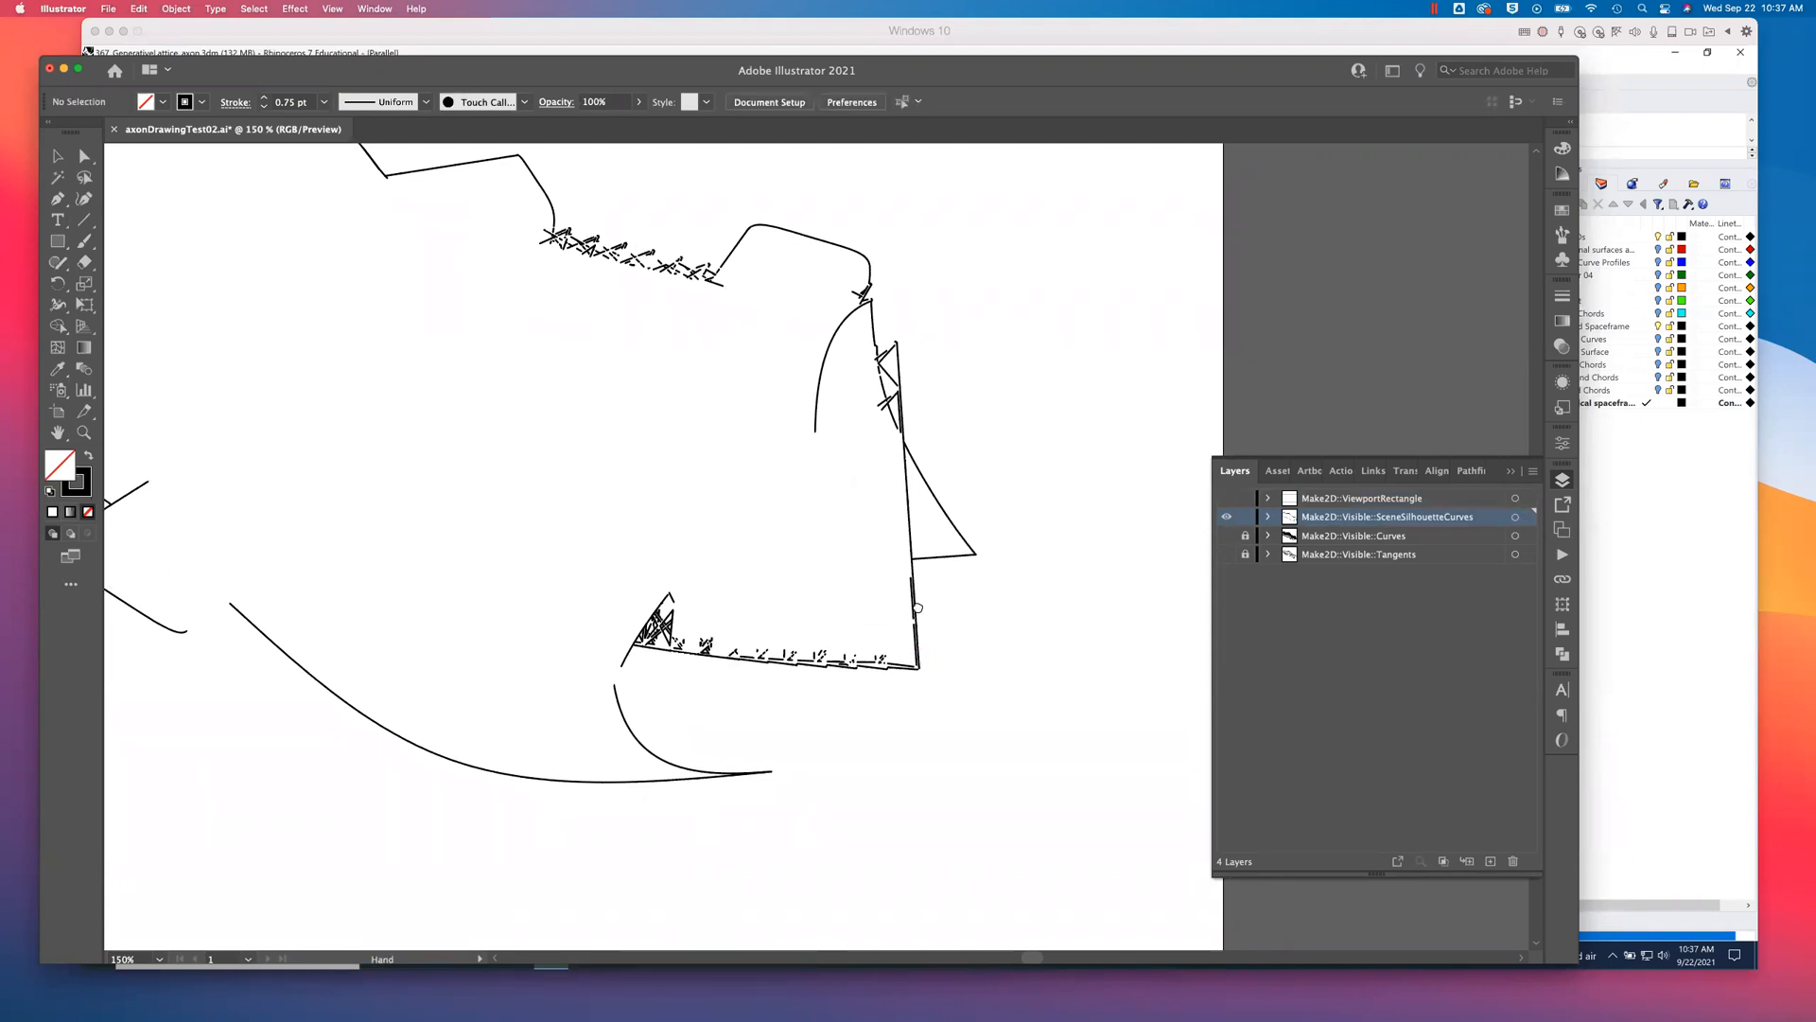
pyautogui.press('super+equal')
pyautogui.press('super+equal')
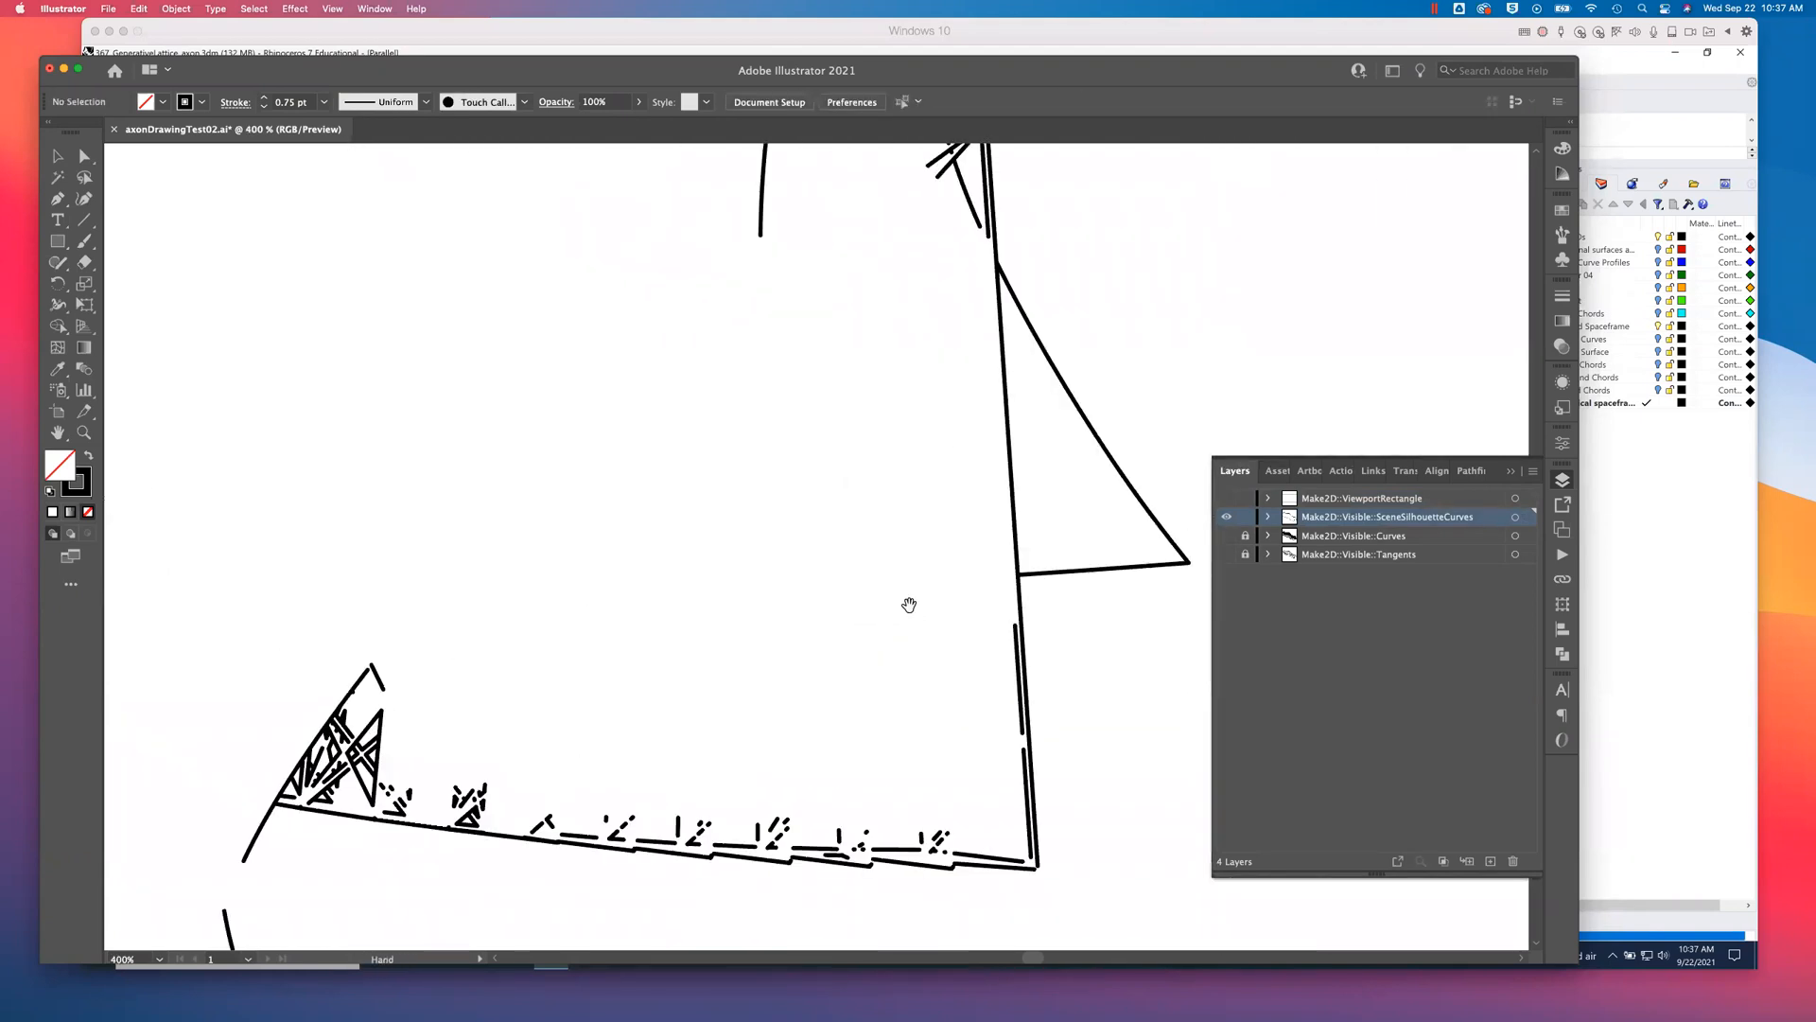
pyautogui.moveTo(911, 607); pyautogui.dragTo(865, 522)
pyautogui.click(969, 584)
pyautogui.press('Delete')
pyautogui.click(975, 676)
pyautogui.press('Delete')
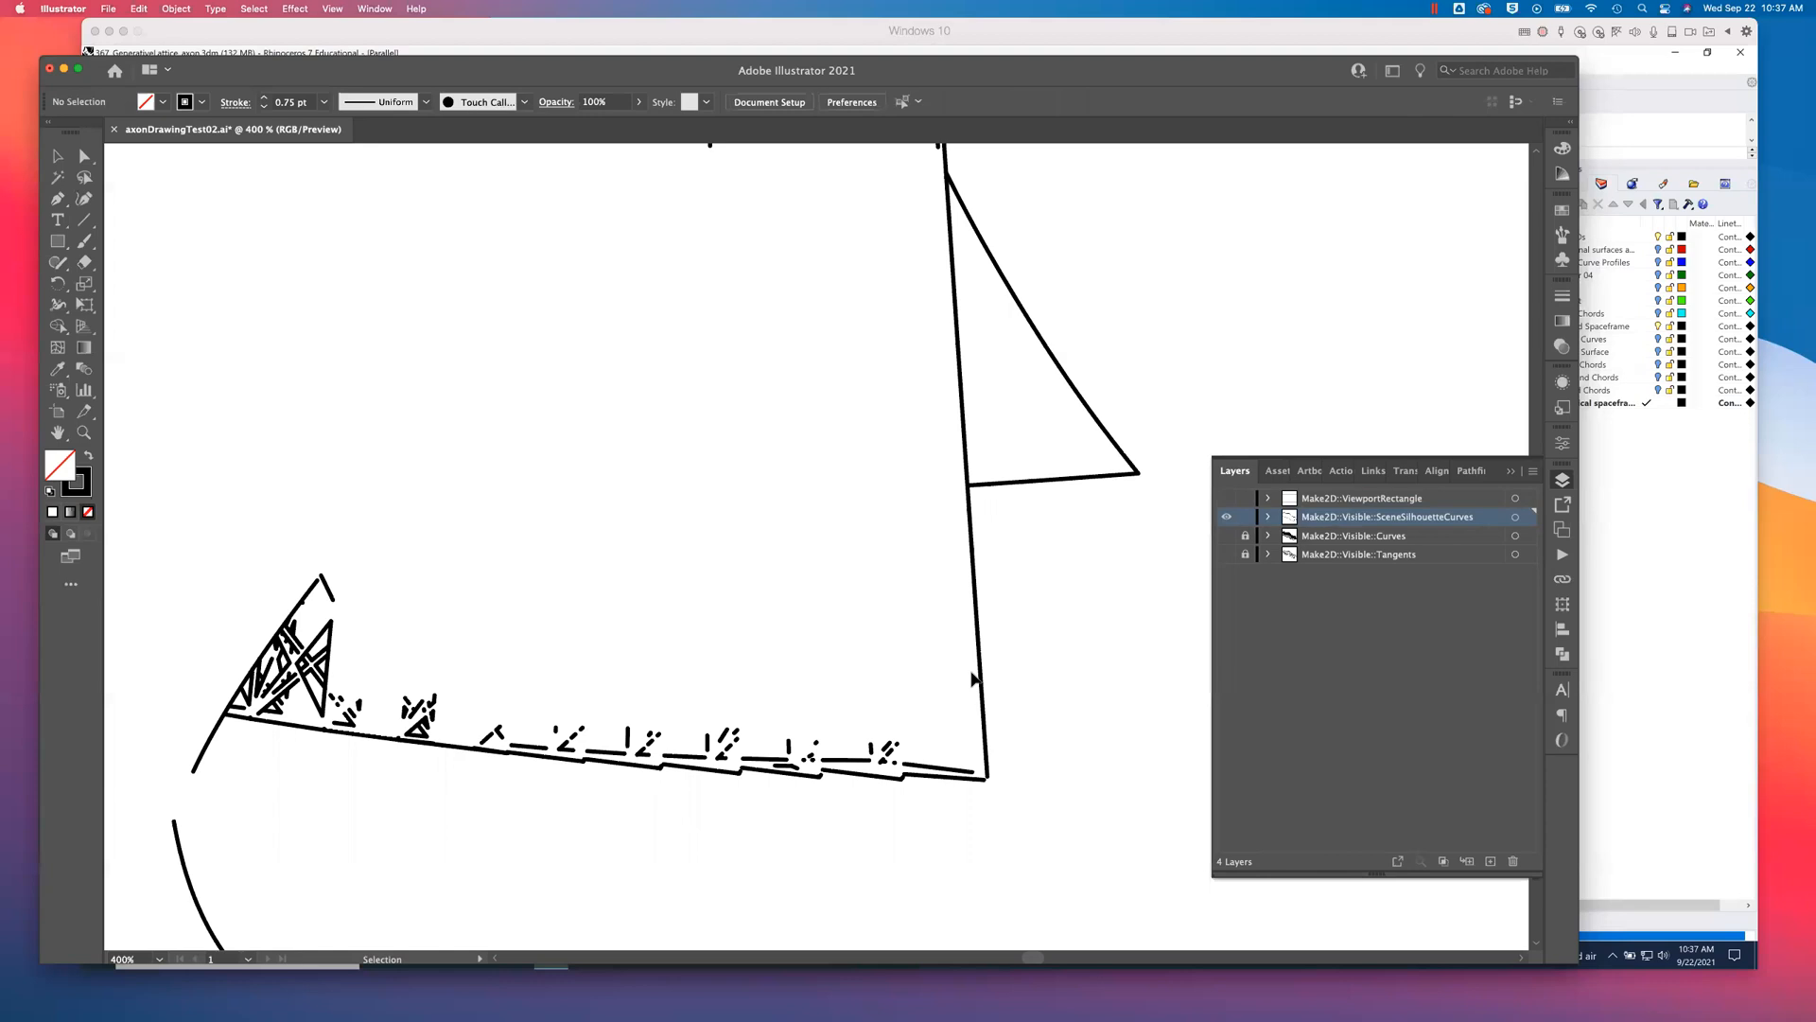
# - Delete the doubled lines and lattice fragments at the right end of the spaceframe's lower silhouette edge
pyautogui.click(941, 770)
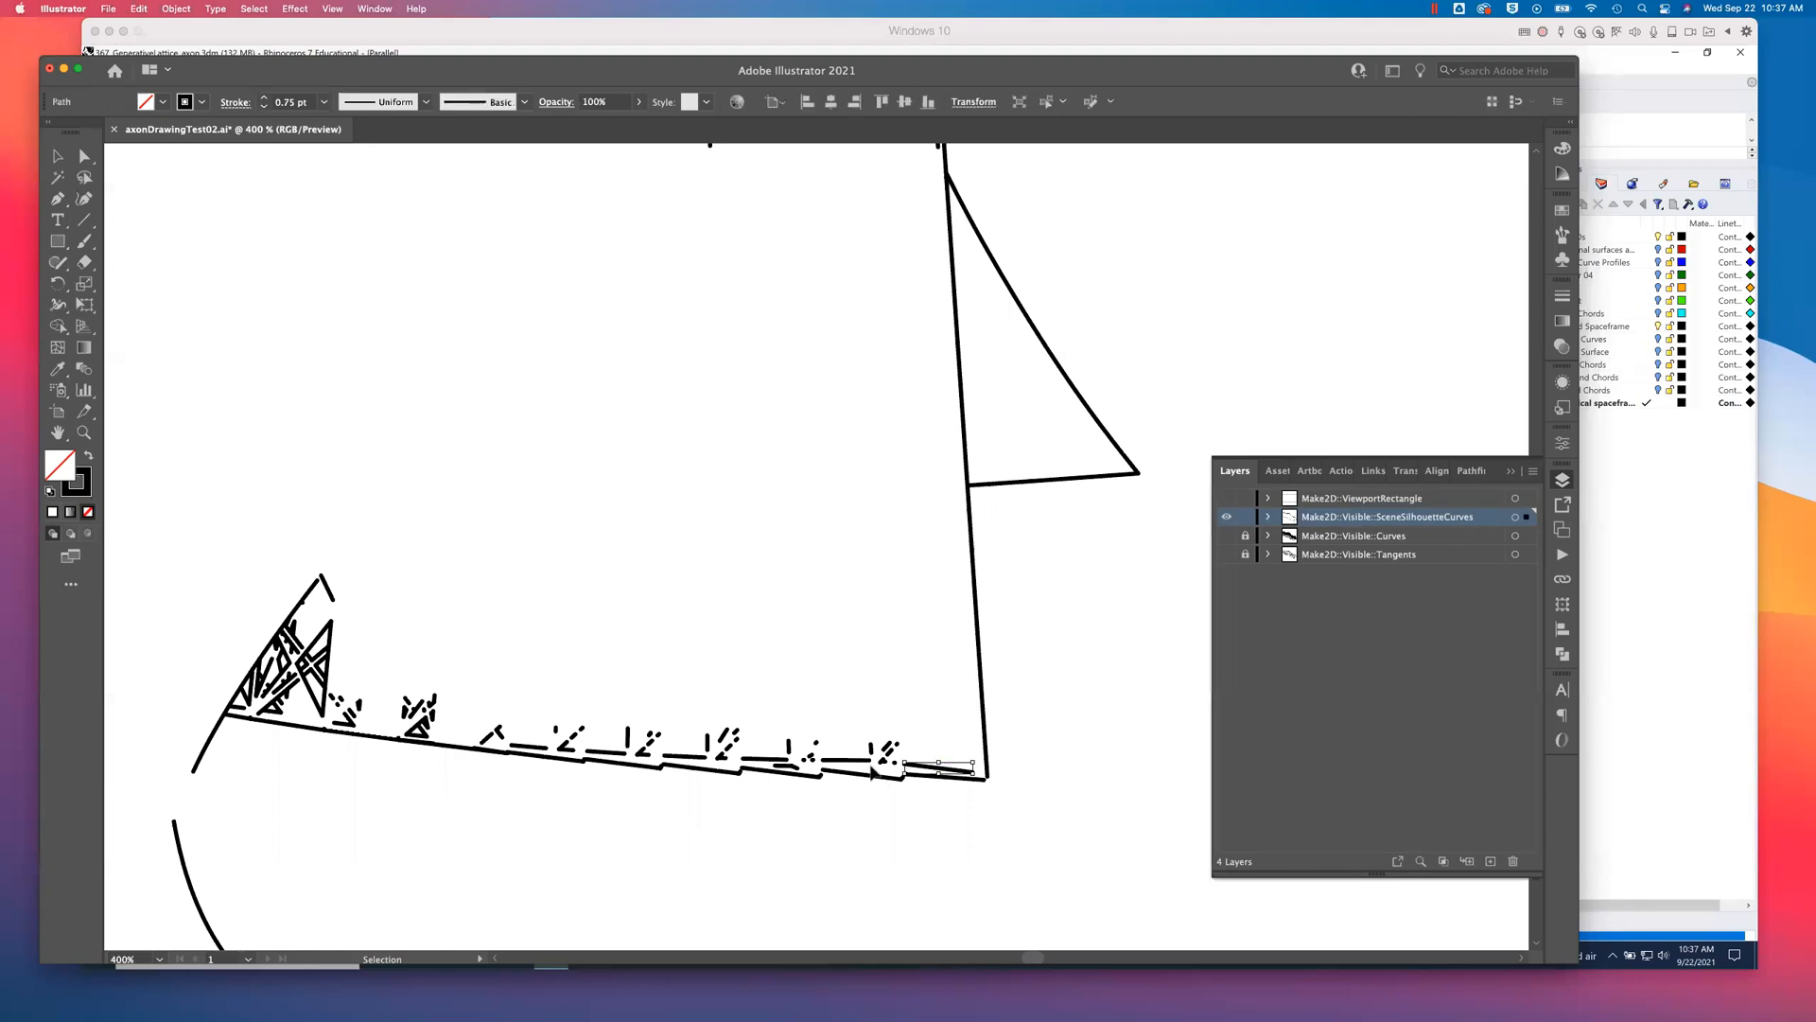
pyautogui.press('Delete')
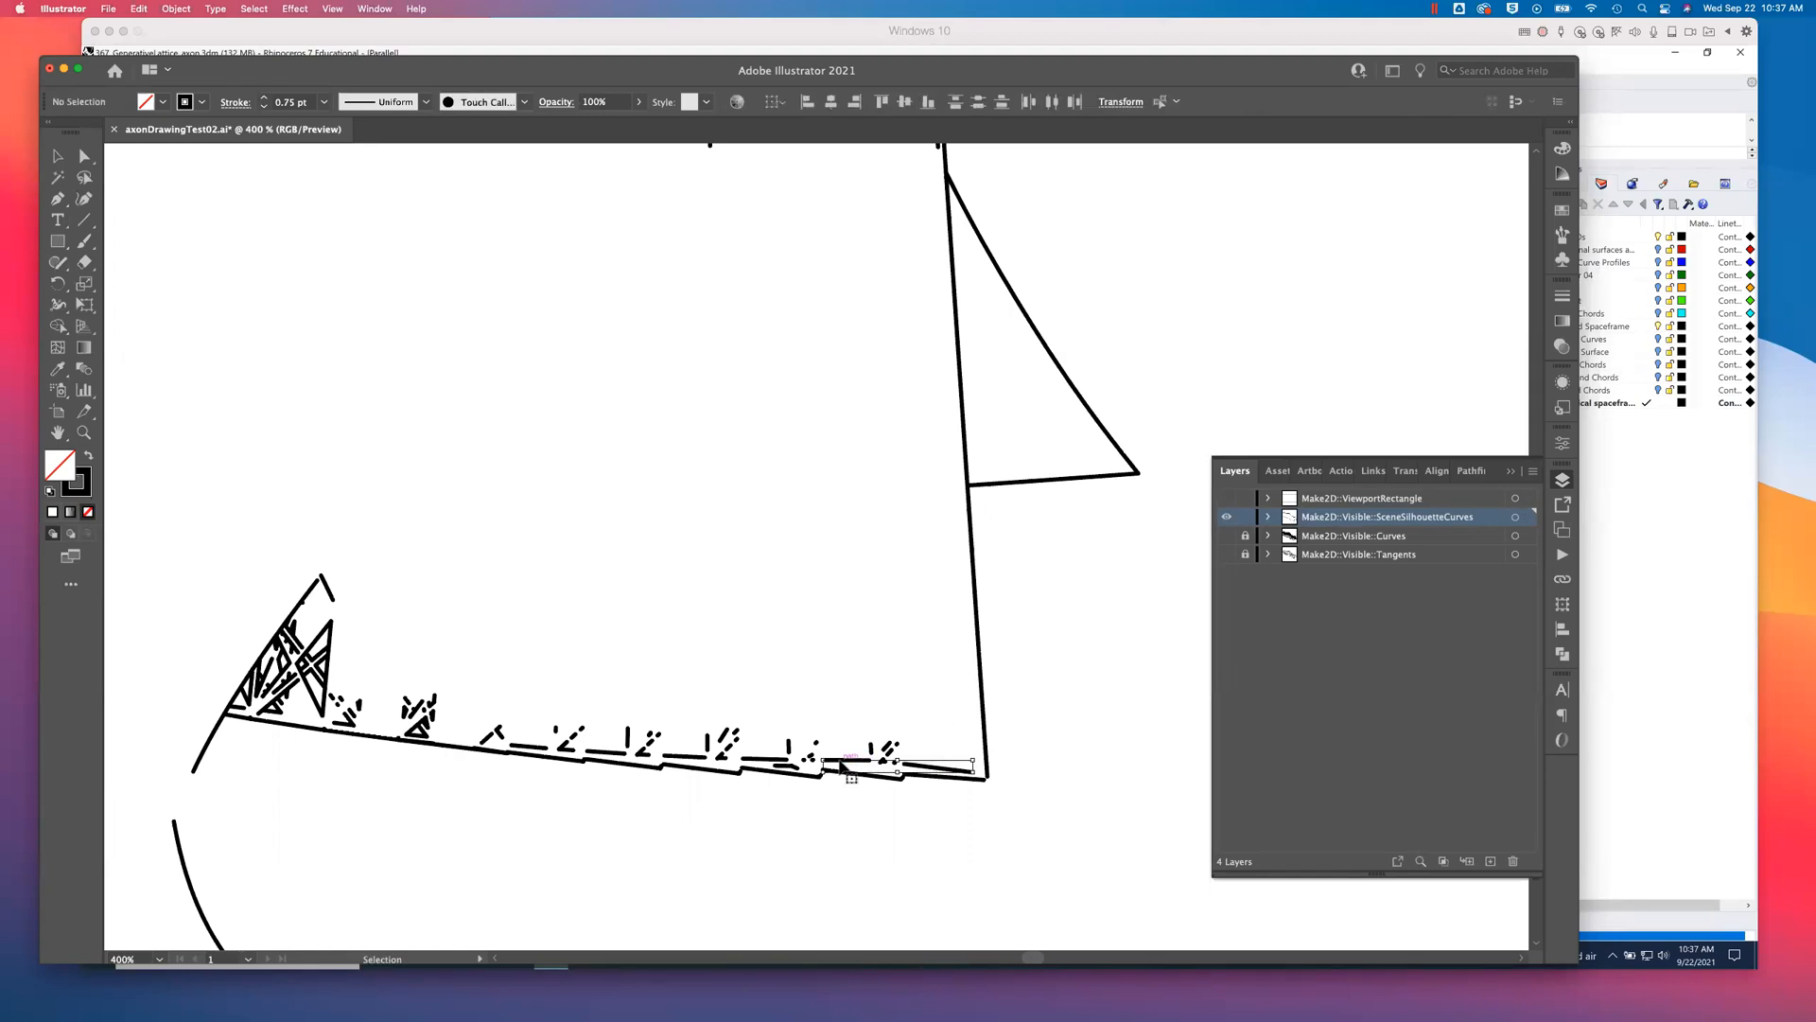
pyautogui.moveTo(850, 726); pyautogui.dragTo(905, 773)
pyautogui.press('Delete')
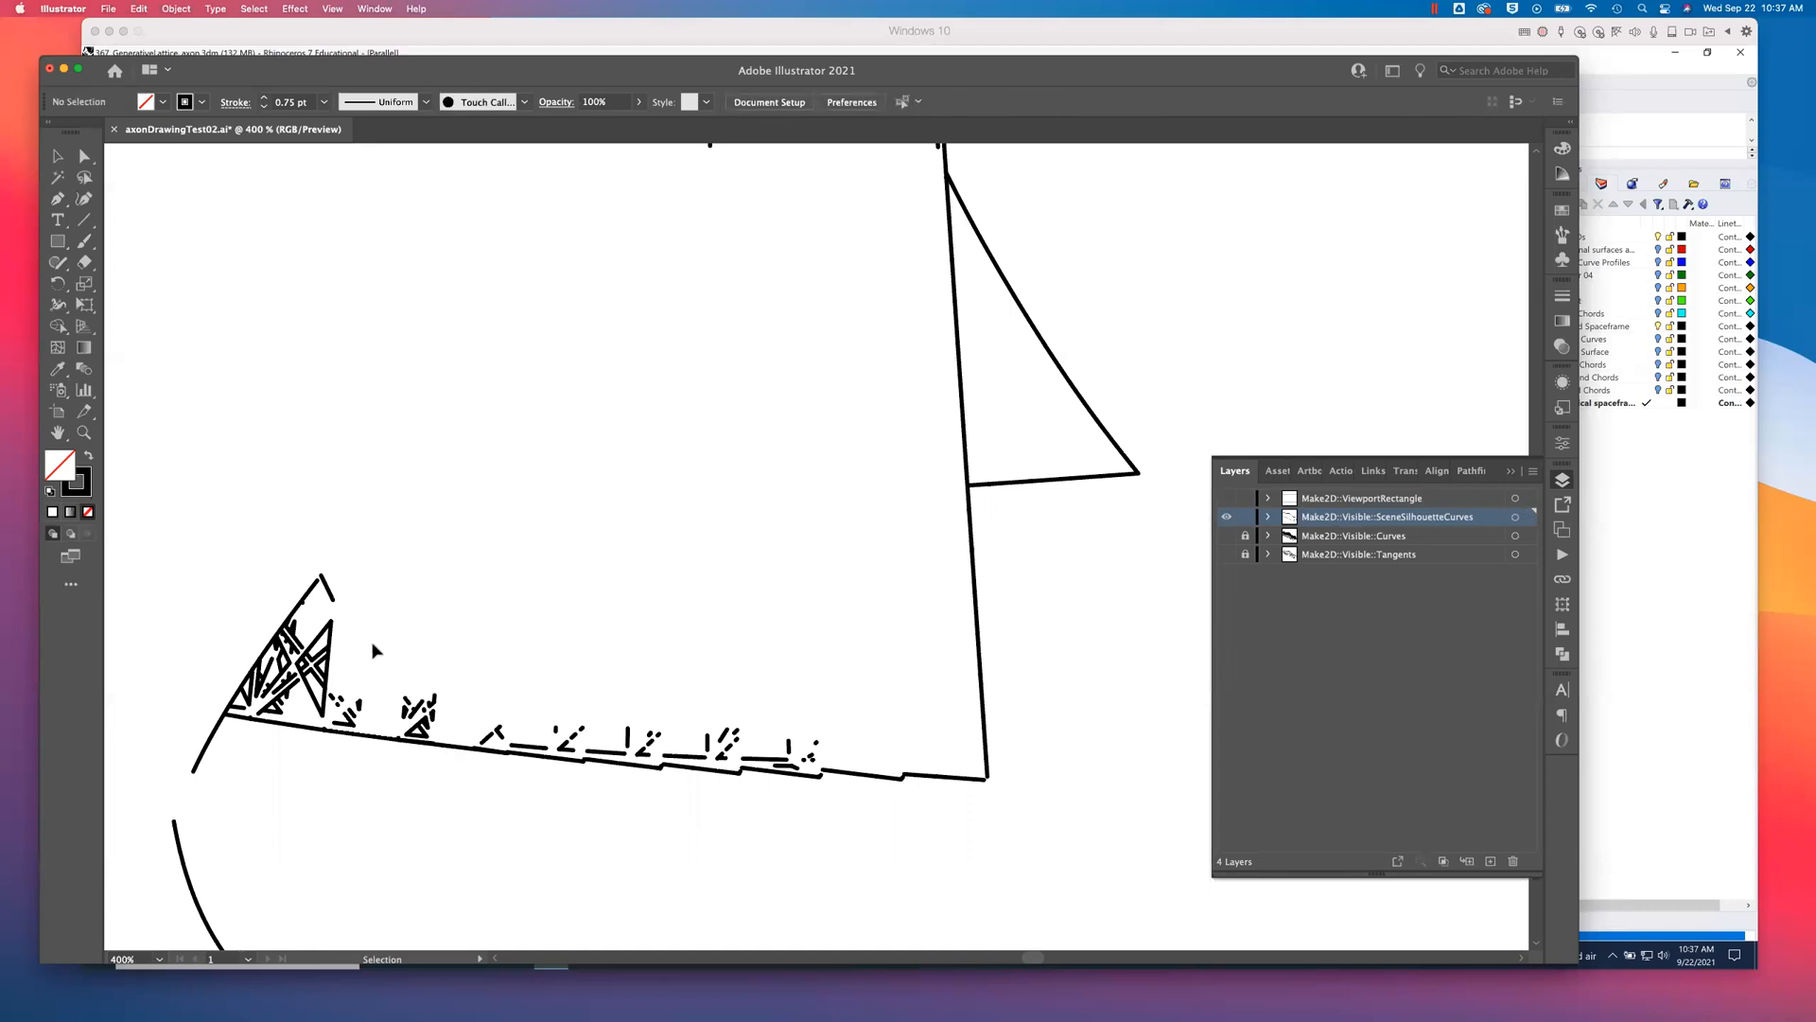
# - Delete the crossed lattice members and nearby fragments toward the left end of the lower silhouette edge
pyautogui.moveTo(320, 614); pyautogui.dragTo(453, 720)
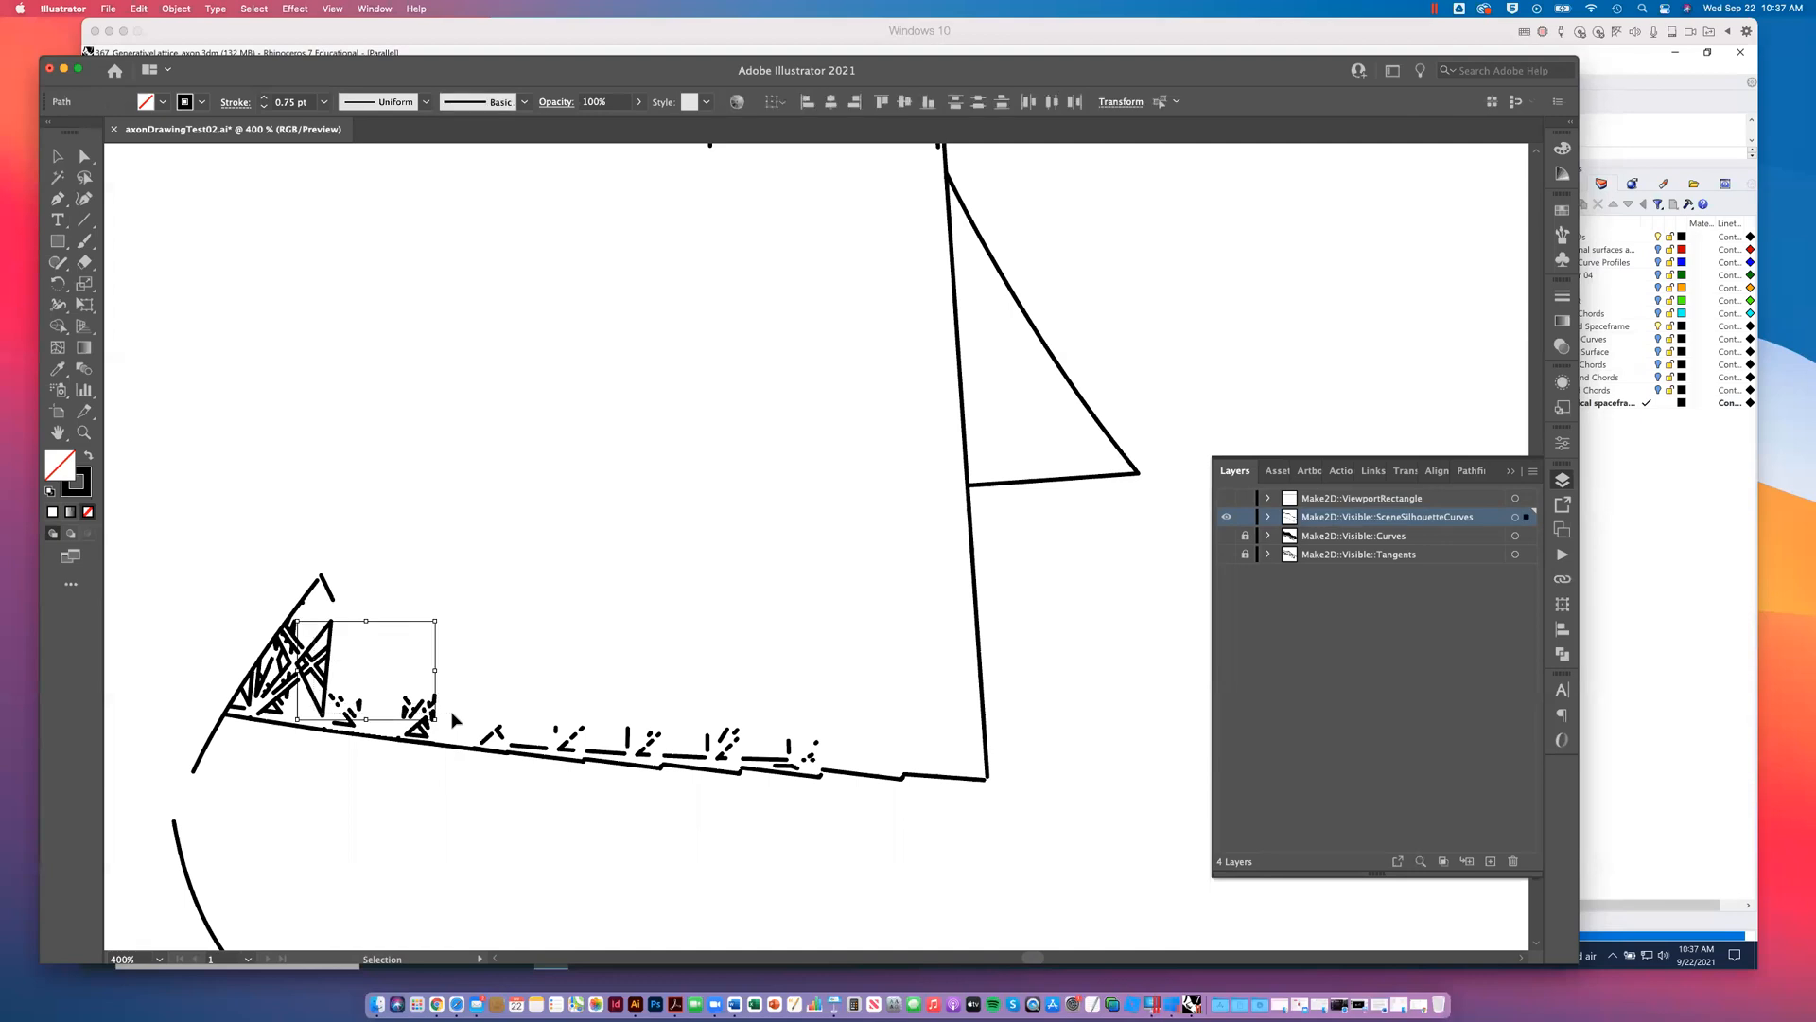
pyautogui.press('Delete')
pyautogui.moveTo(336, 702); pyautogui.dragTo(546, 758)
pyautogui.click(462, 691)
pyautogui.press('Delete')
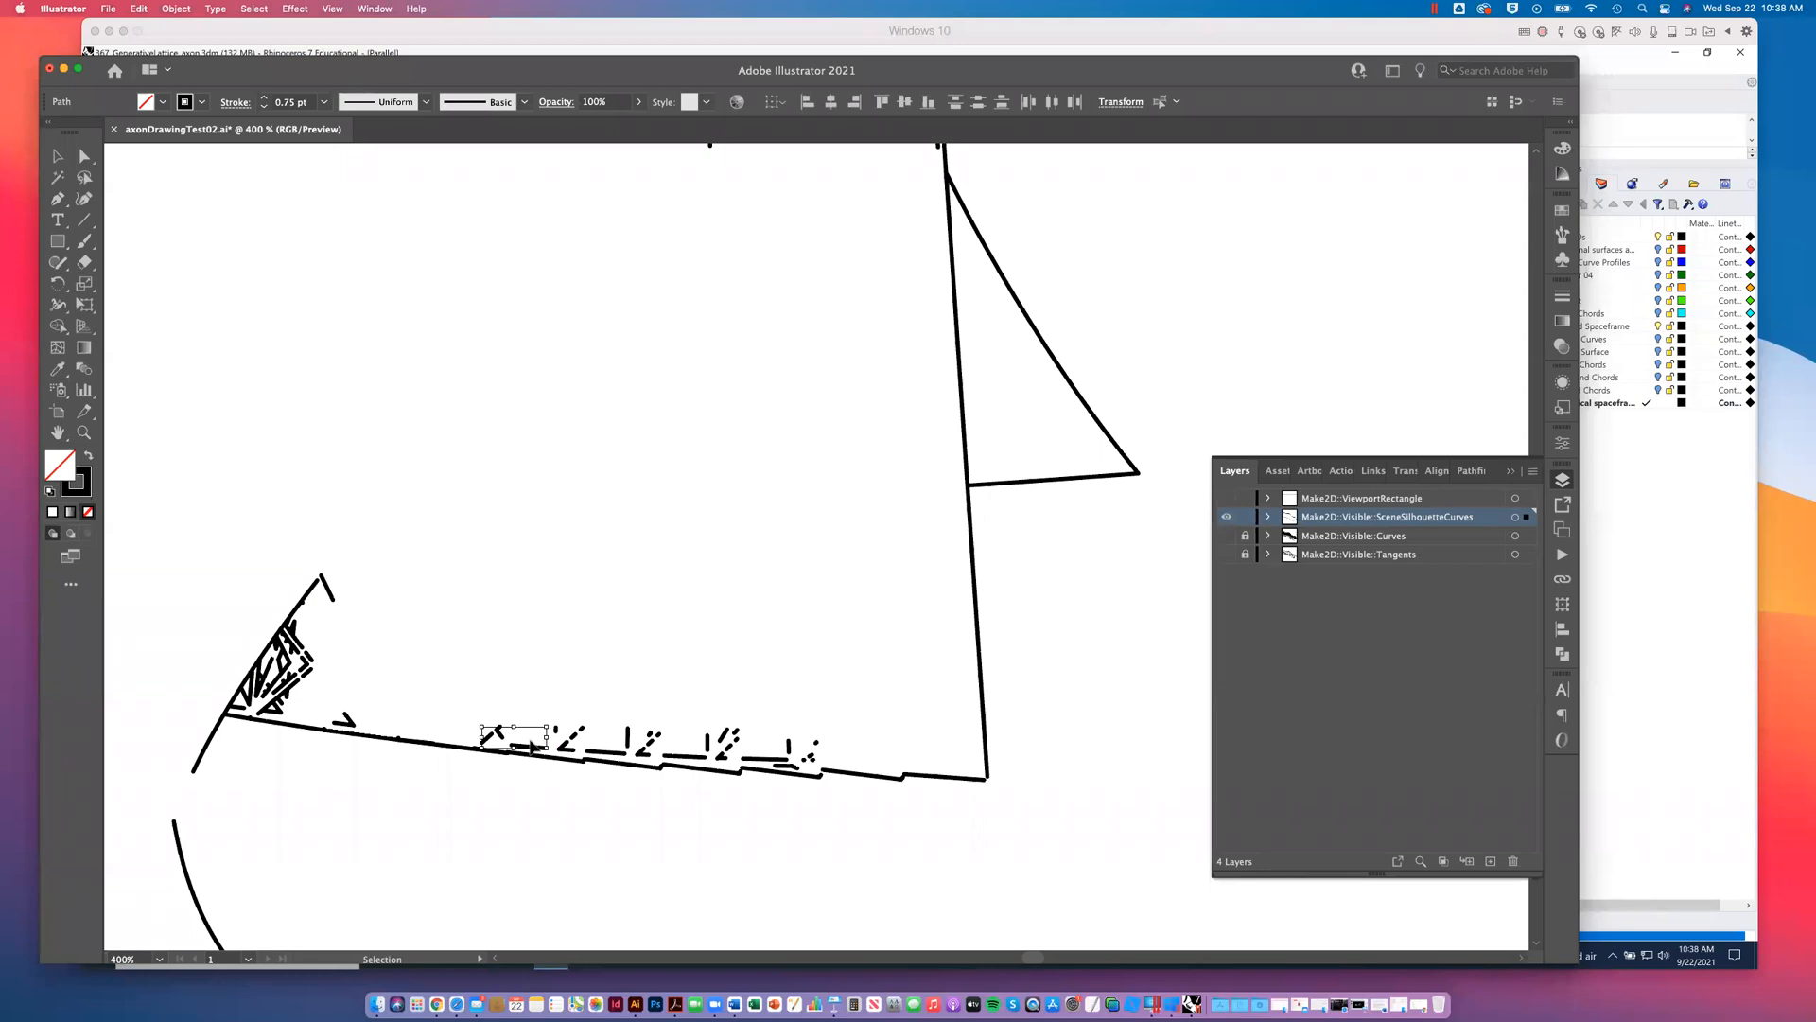
# - Delete the remaining dashes and lattice fragments above the middle stretch of the lower silhouette edge
pyautogui.click(540, 661)
pyautogui.click(527, 747)
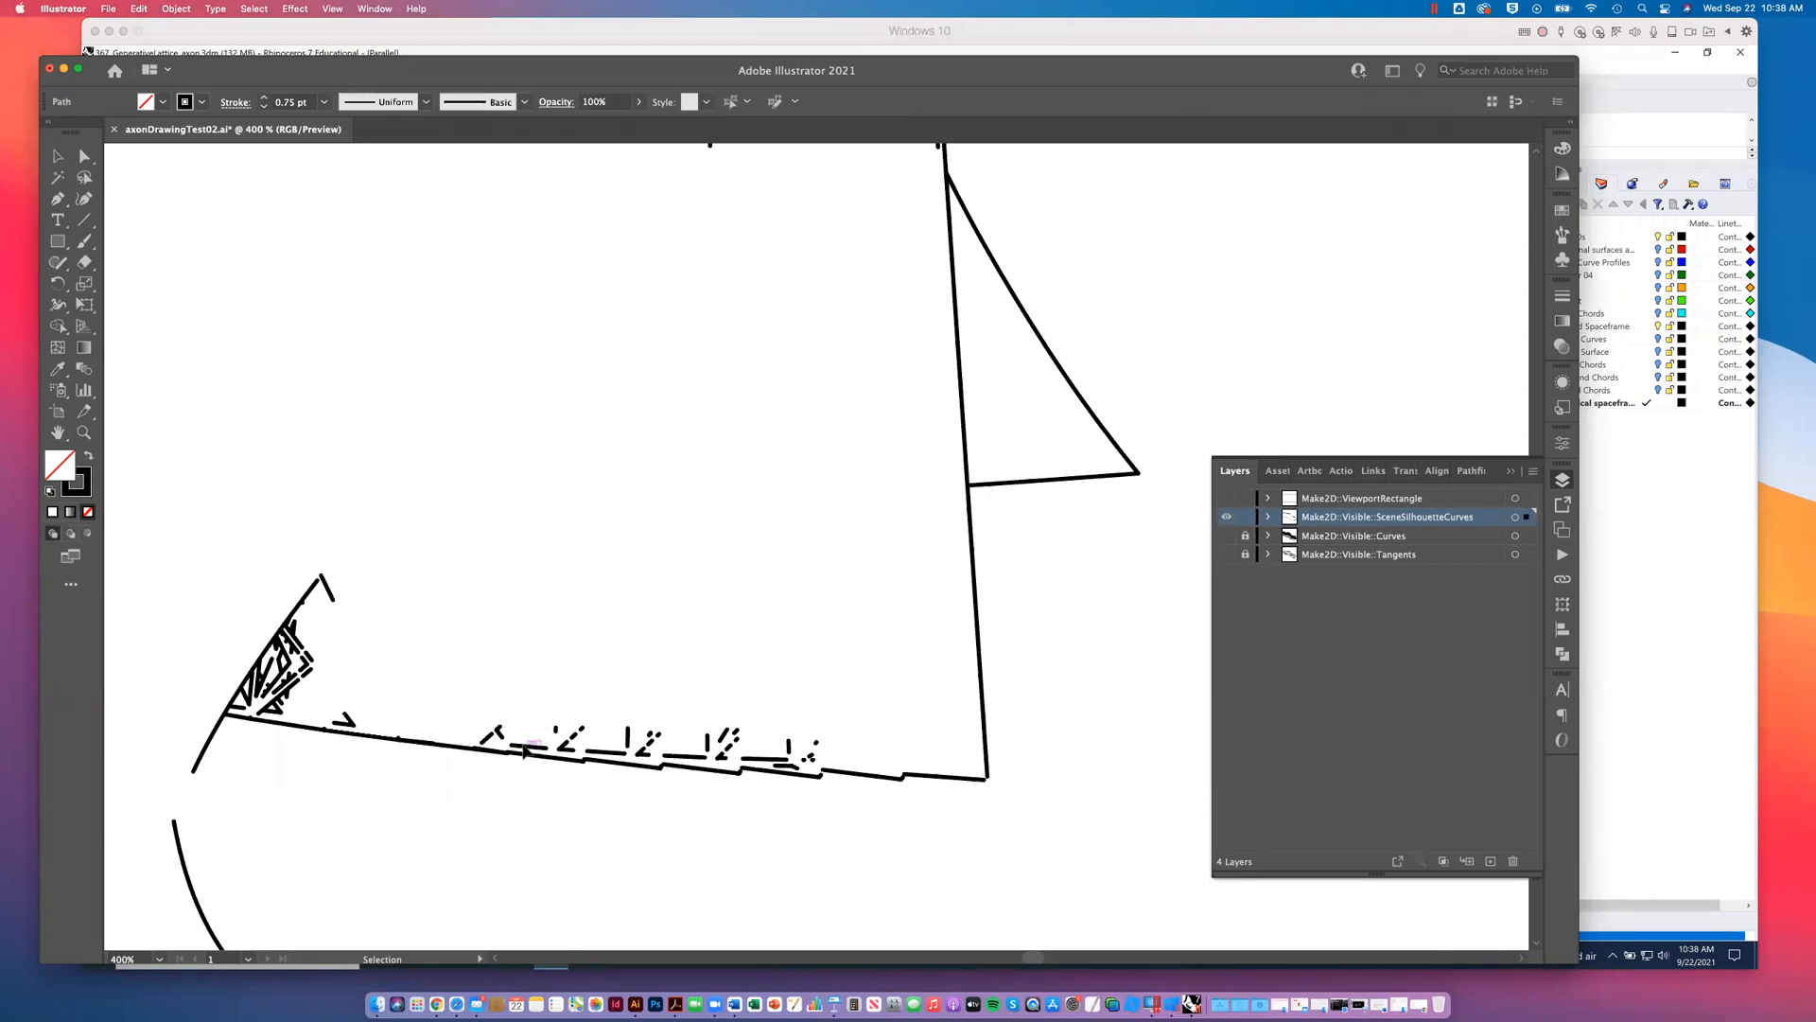
pyautogui.press('BackSpace')
pyautogui.click(514, 746)
pyautogui.press('BackSpace')
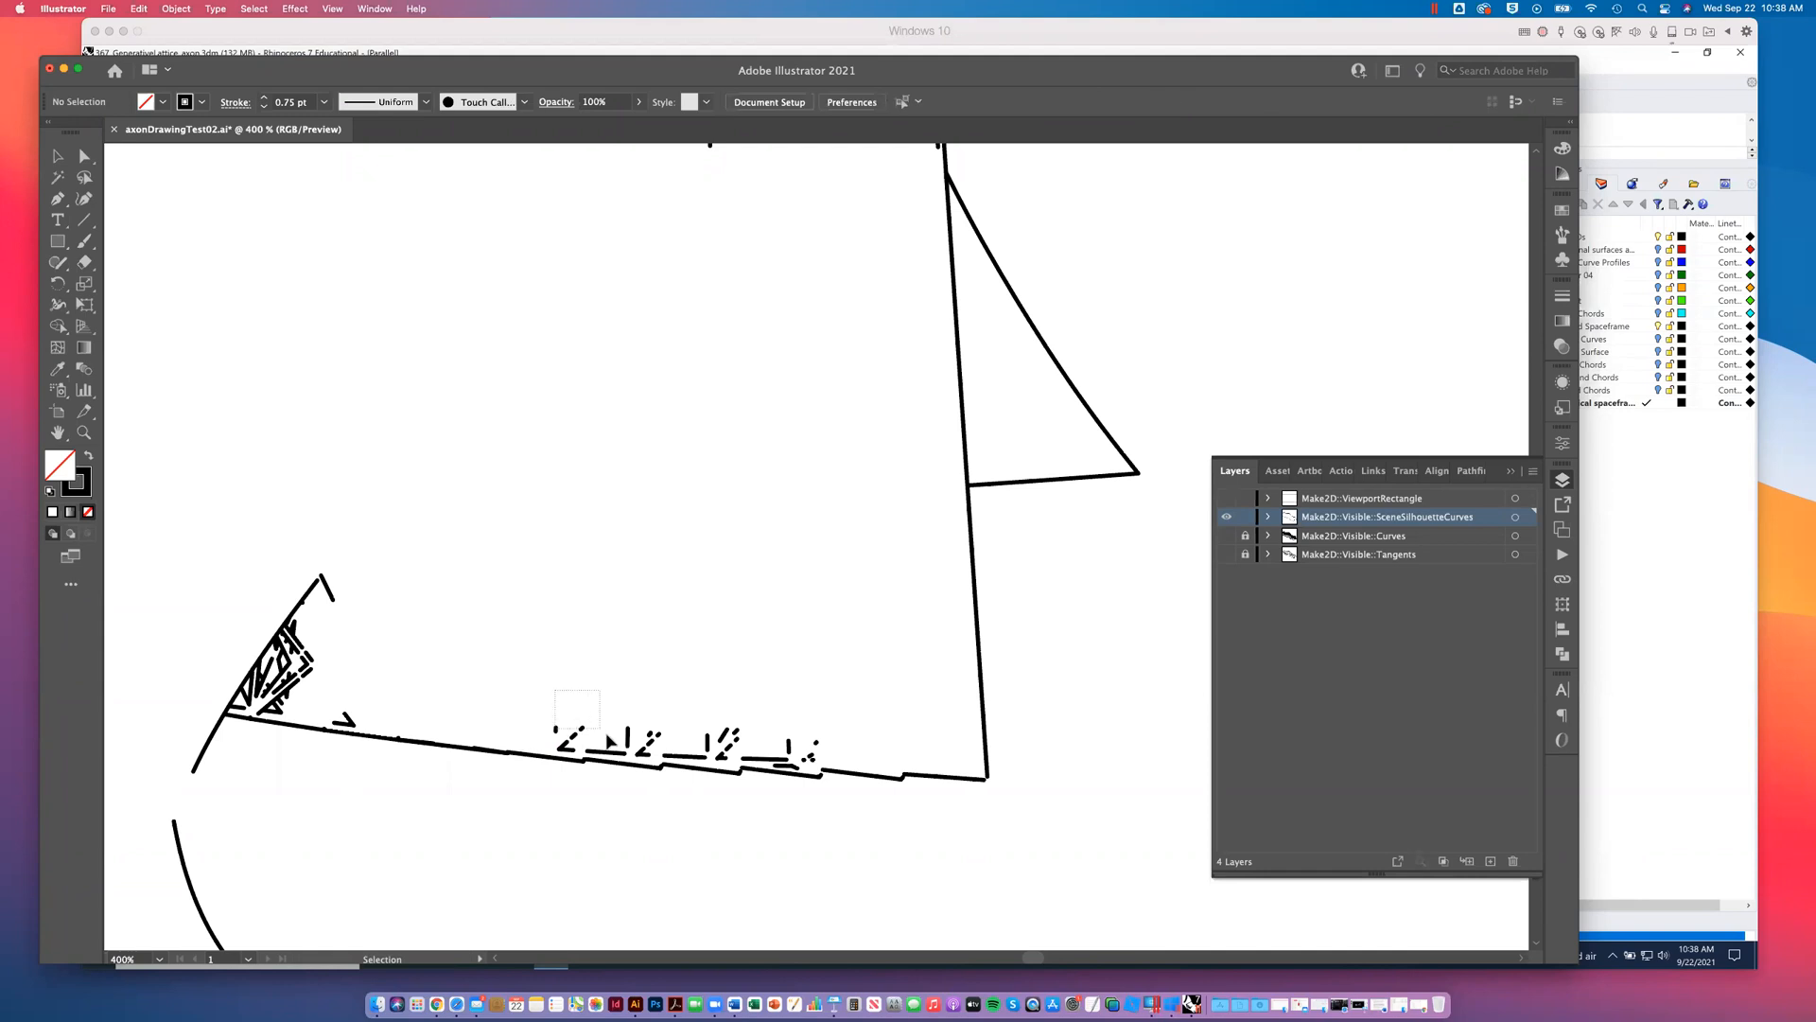
pyautogui.click(635, 755)
pyautogui.press('BackSpace')
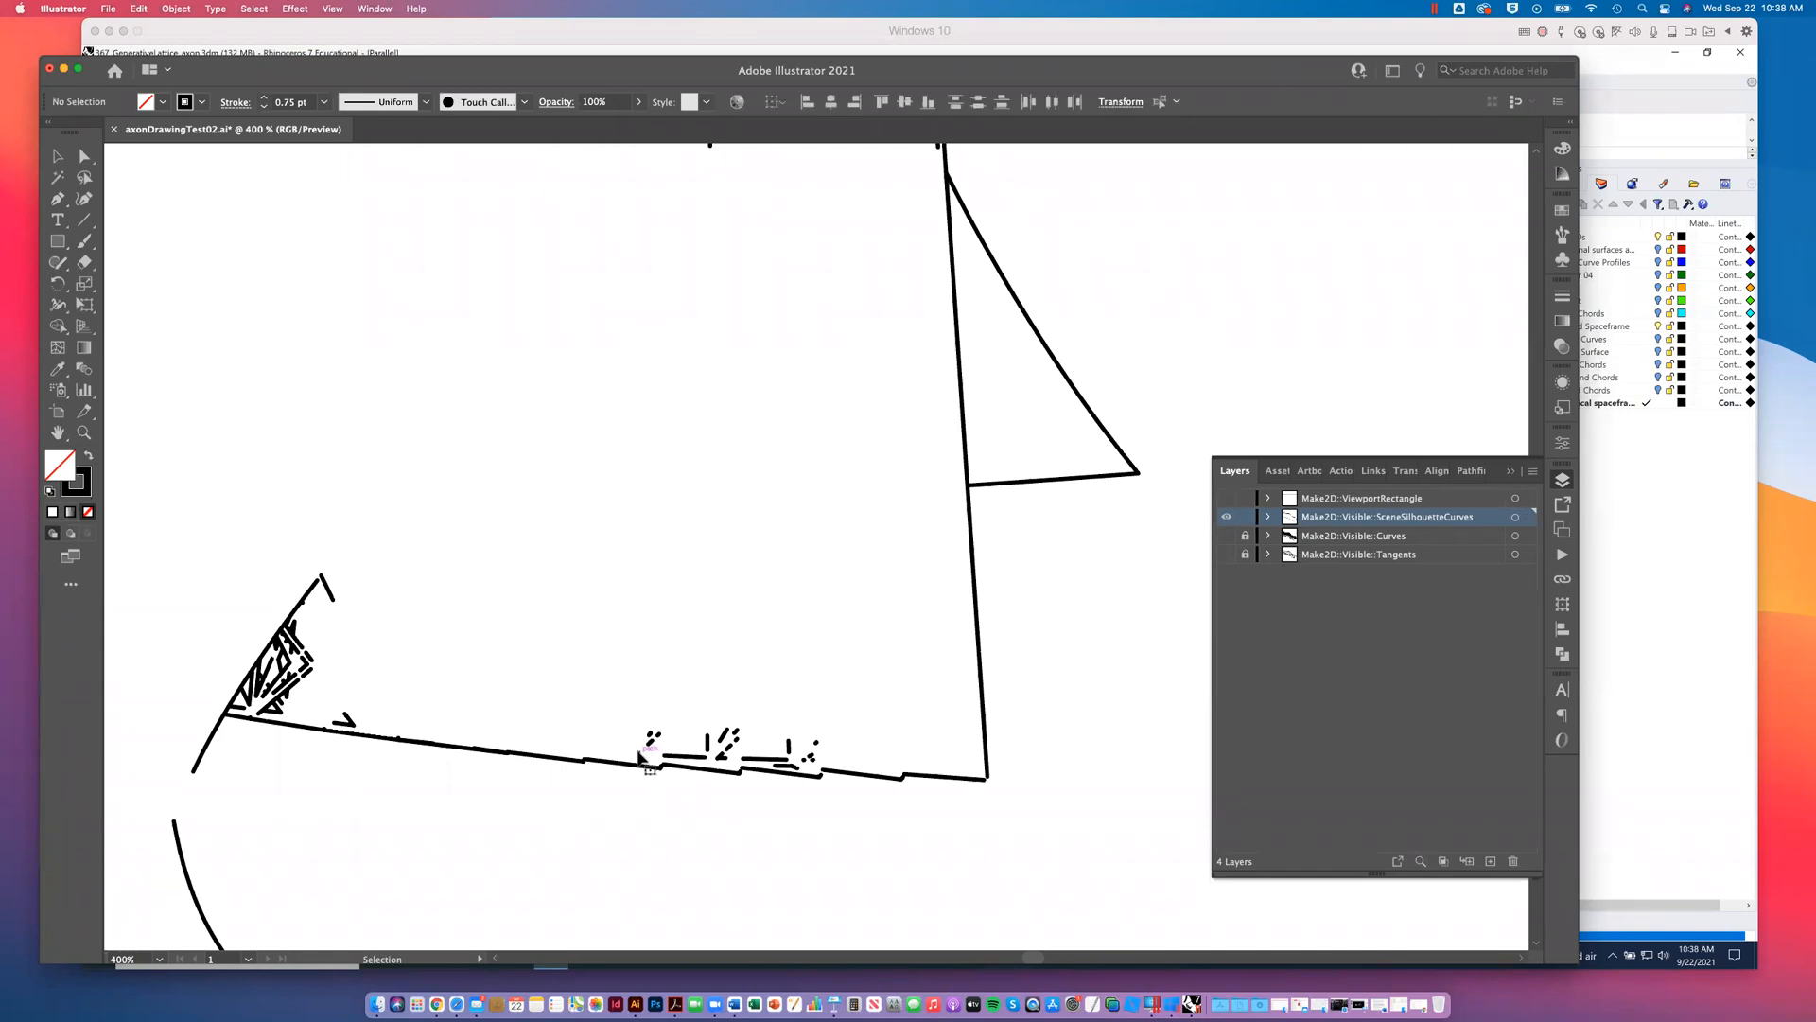
pyautogui.moveTo(629, 705); pyautogui.dragTo(819, 768)
pyautogui.press('BackSpace')
pyautogui.press('BackSpace')
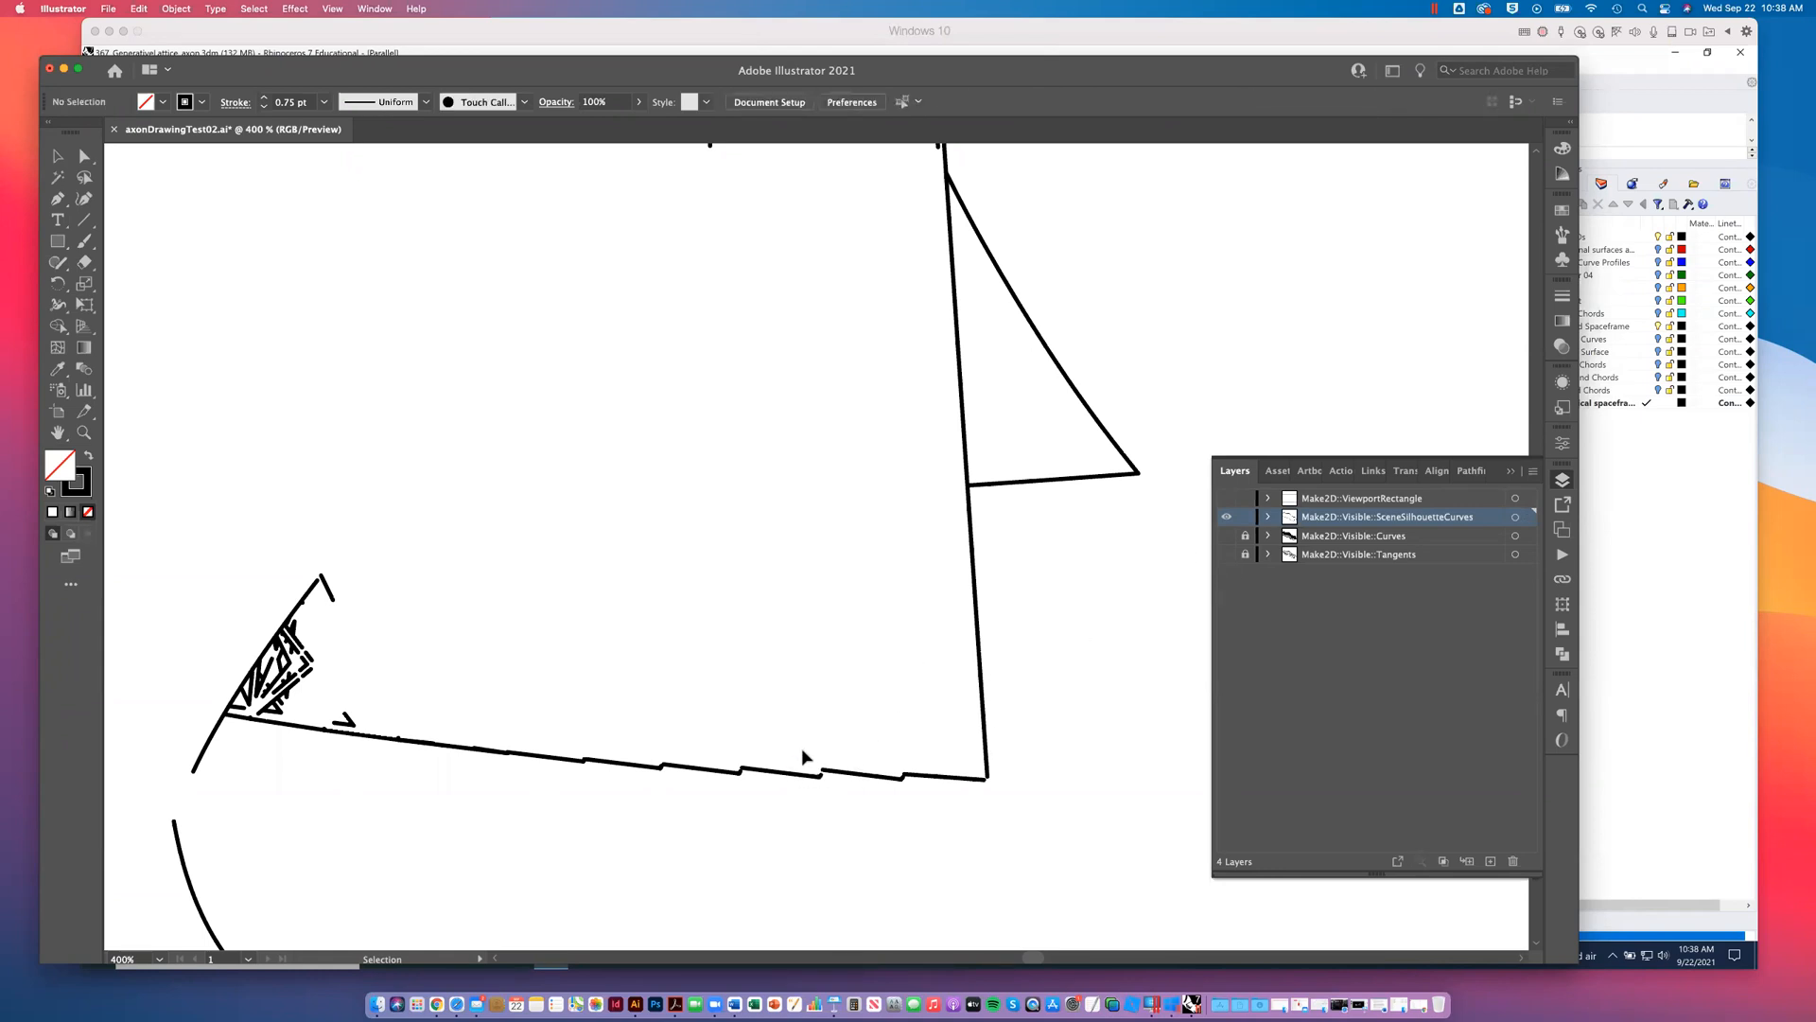
# - Delete most of the dense lattice fragments inside the lower left corner beside the slanted silhouette edge
pyautogui.moveTo(1228, 535); pyautogui.dragTo(1227, 557)
pyautogui.moveTo(287, 643); pyautogui.dragTo(268, 715)
pyautogui.press('Delete')
pyautogui.press('Delete')
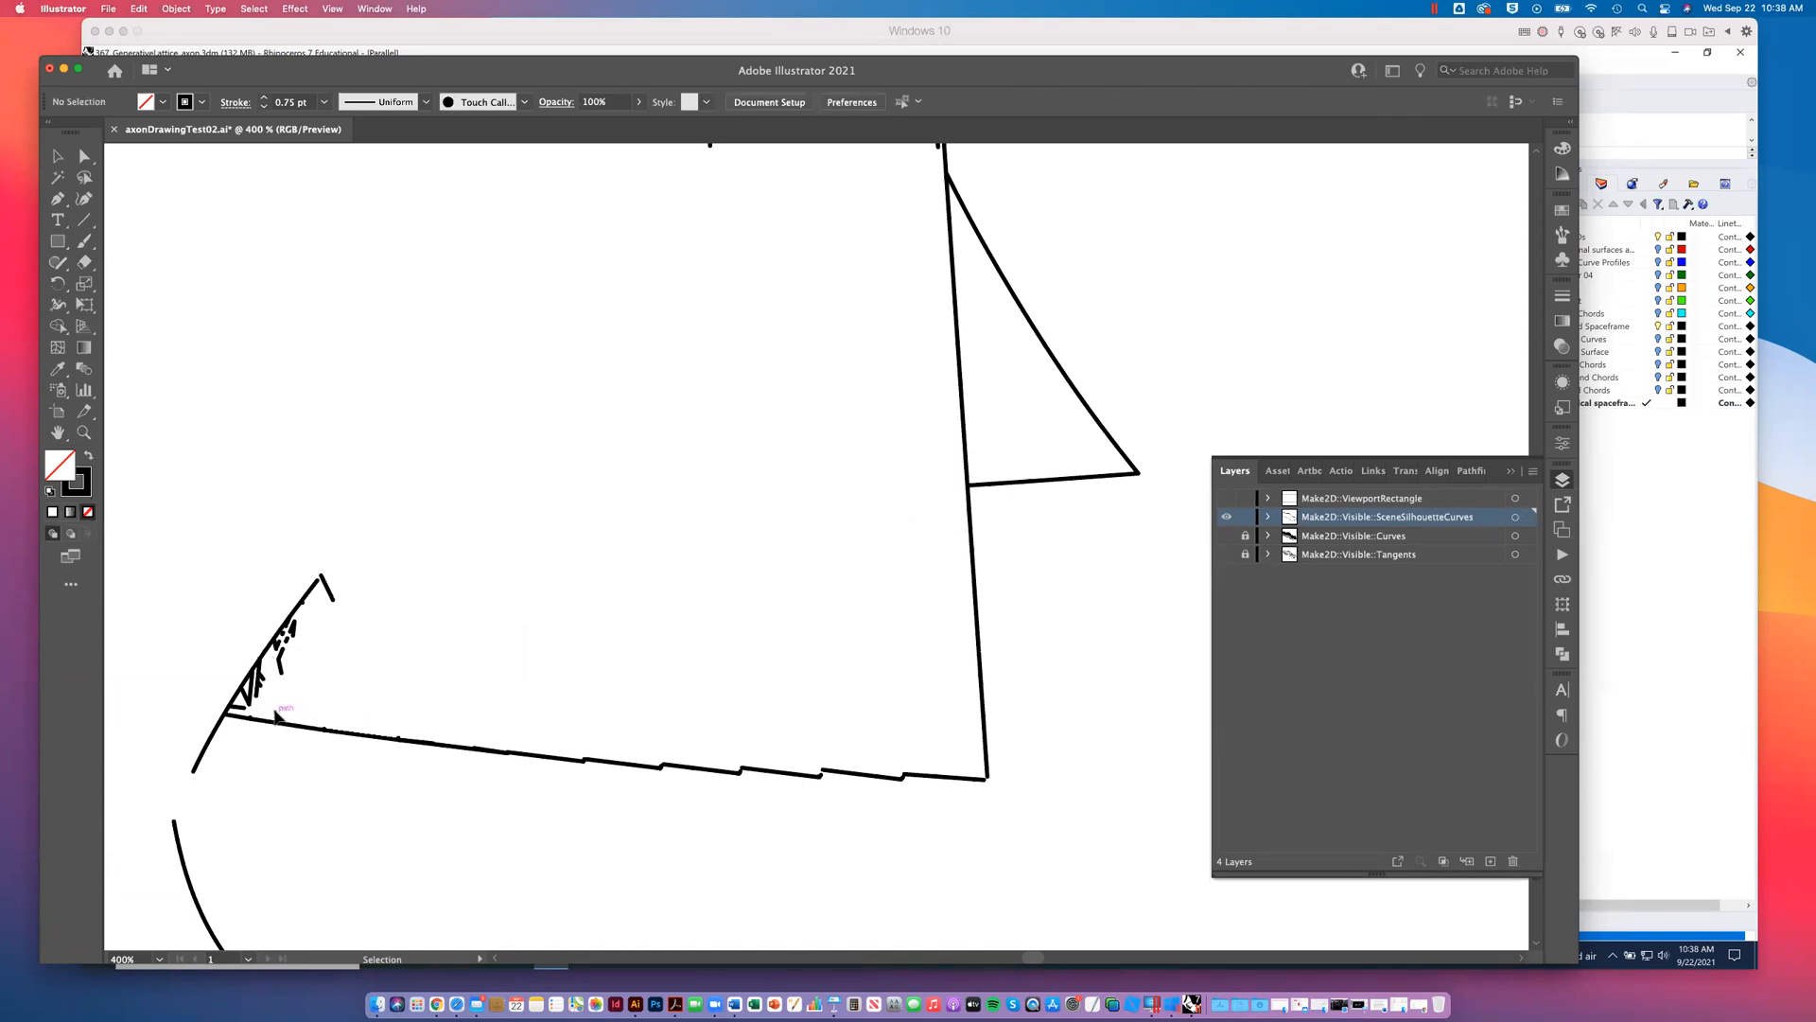
pyautogui.moveTo(309, 675); pyautogui.dragTo(280, 648)
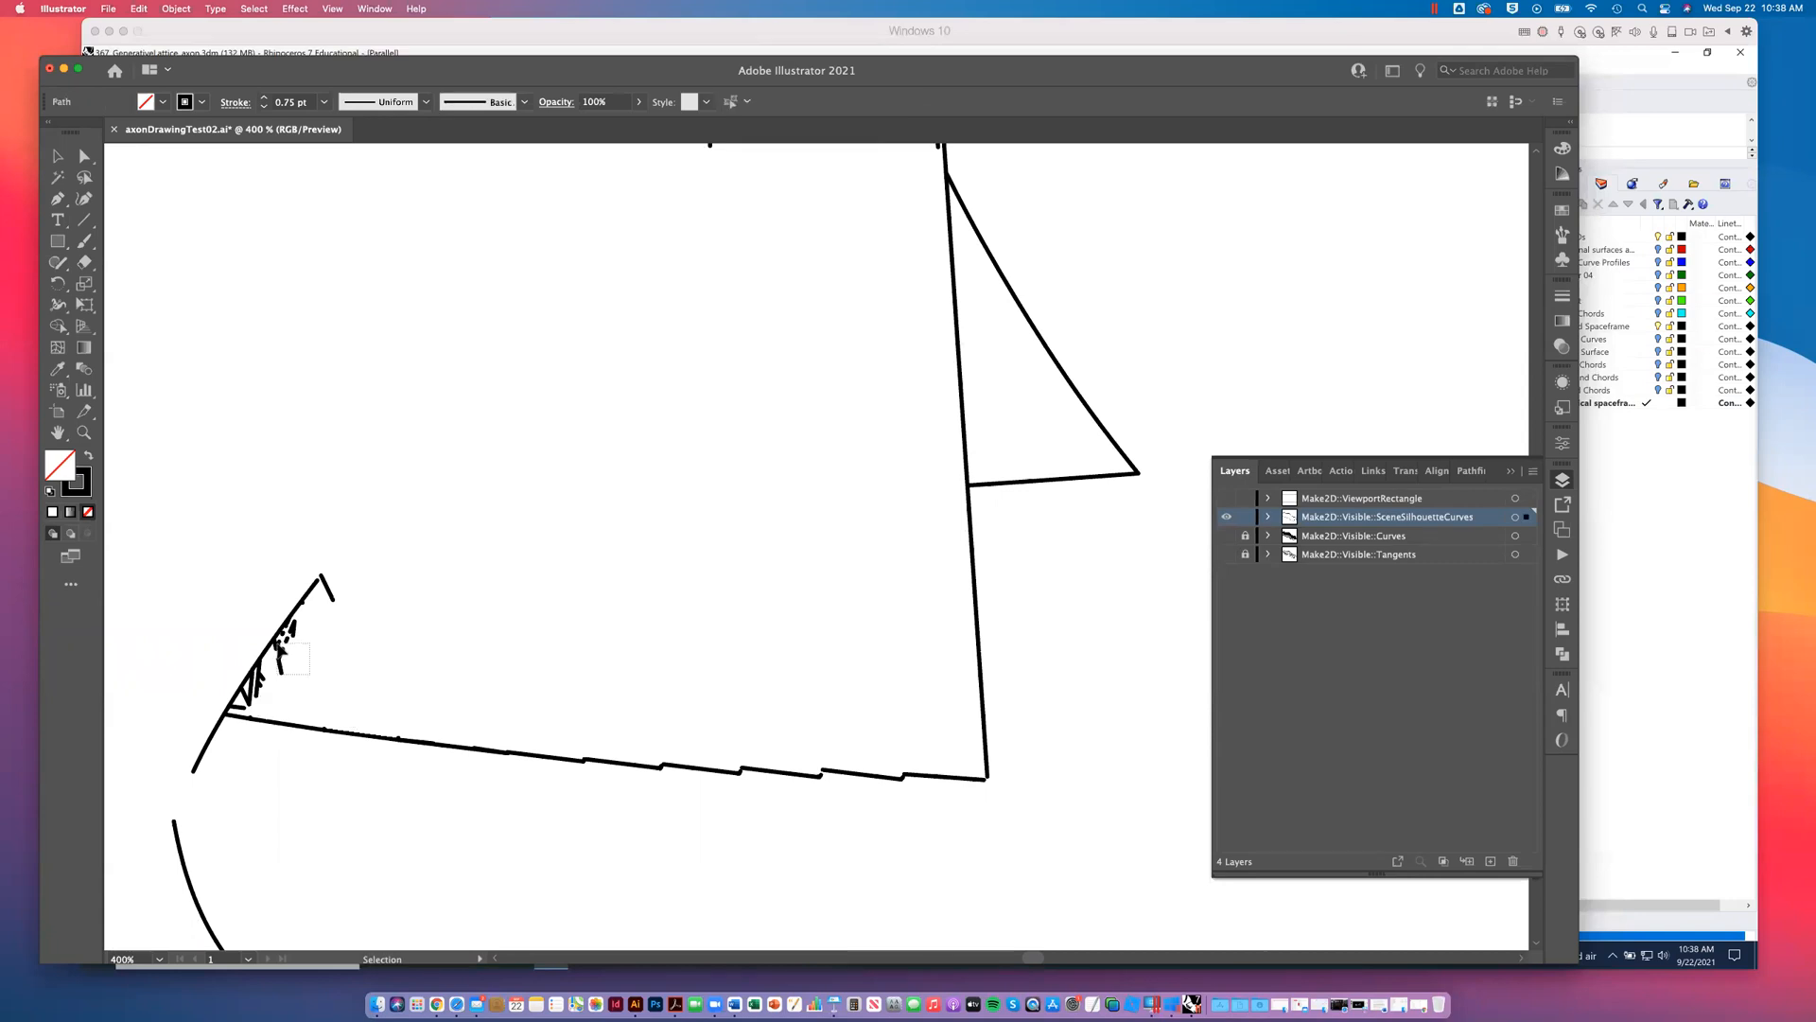
pyautogui.press('Delete')
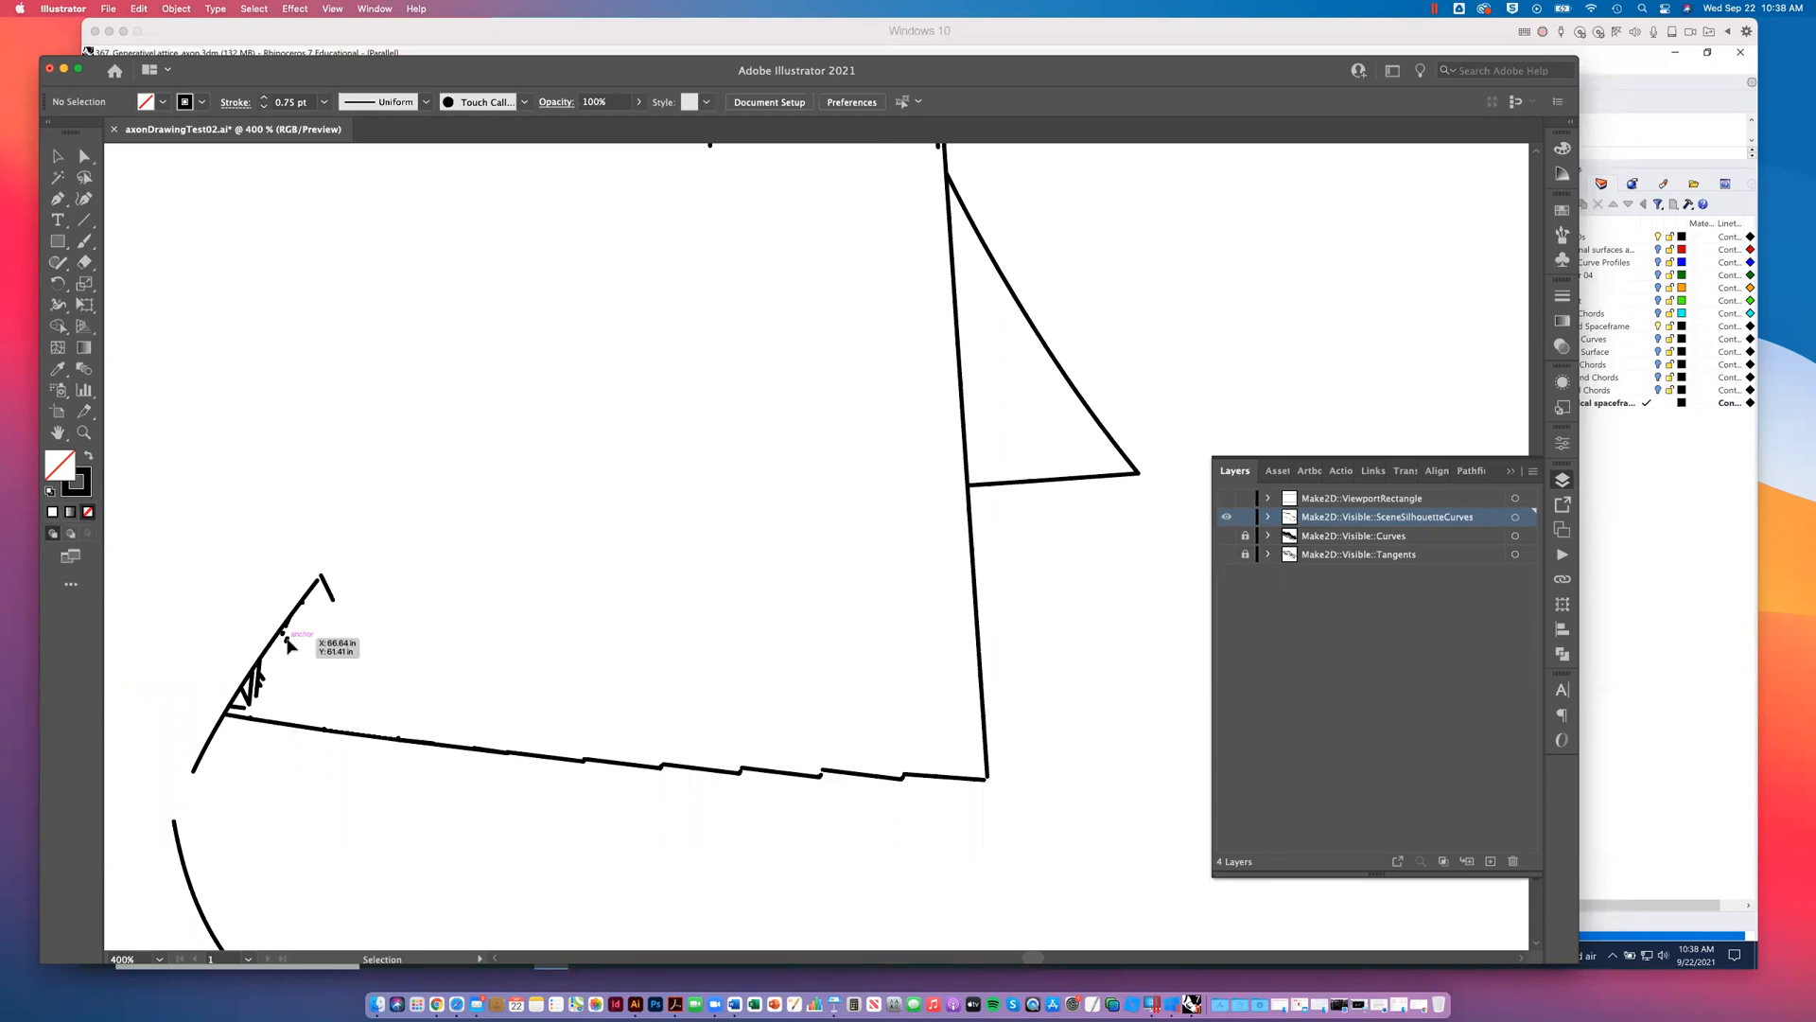
# - Delete the last small lattice slivers touching the inside of the slanted silhouette edge one by one
pyautogui.click(249, 698)
pyautogui.press('Delete')
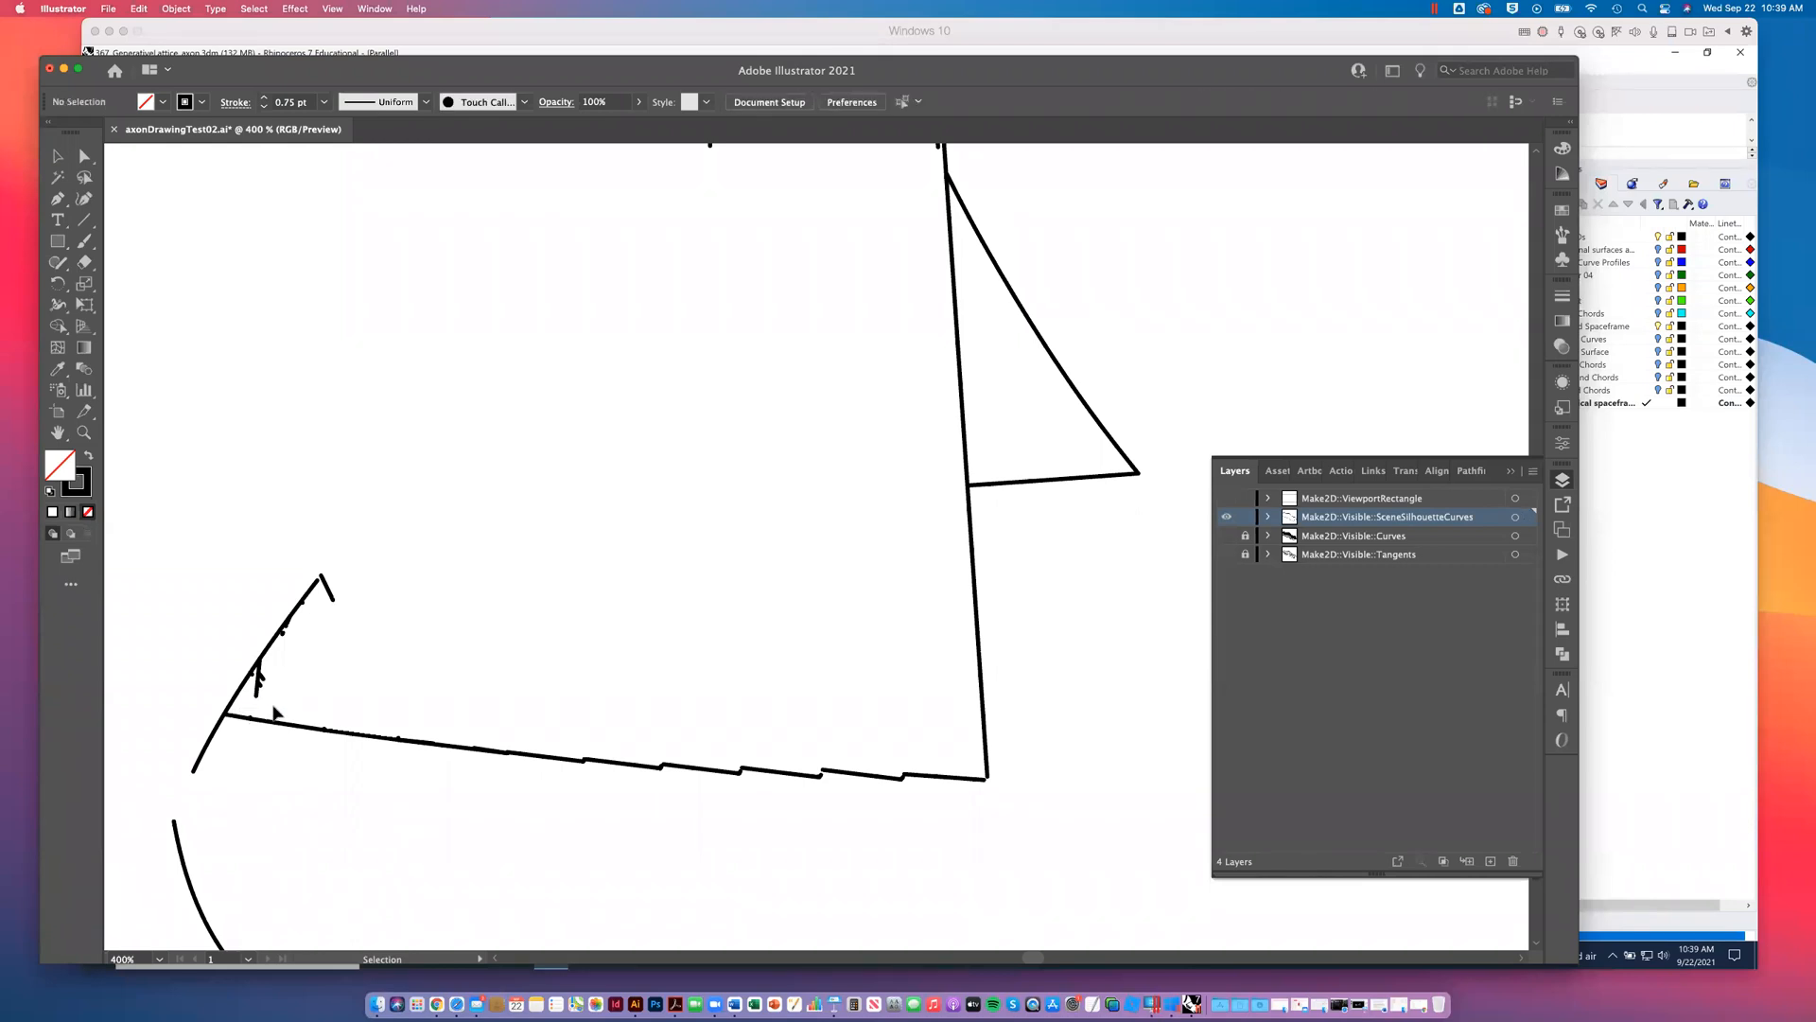
pyautogui.click(257, 677)
pyautogui.press('Delete')
pyautogui.click(252, 674)
pyautogui.press('Delete')
pyautogui.click(283, 633)
pyautogui.press('Delete')
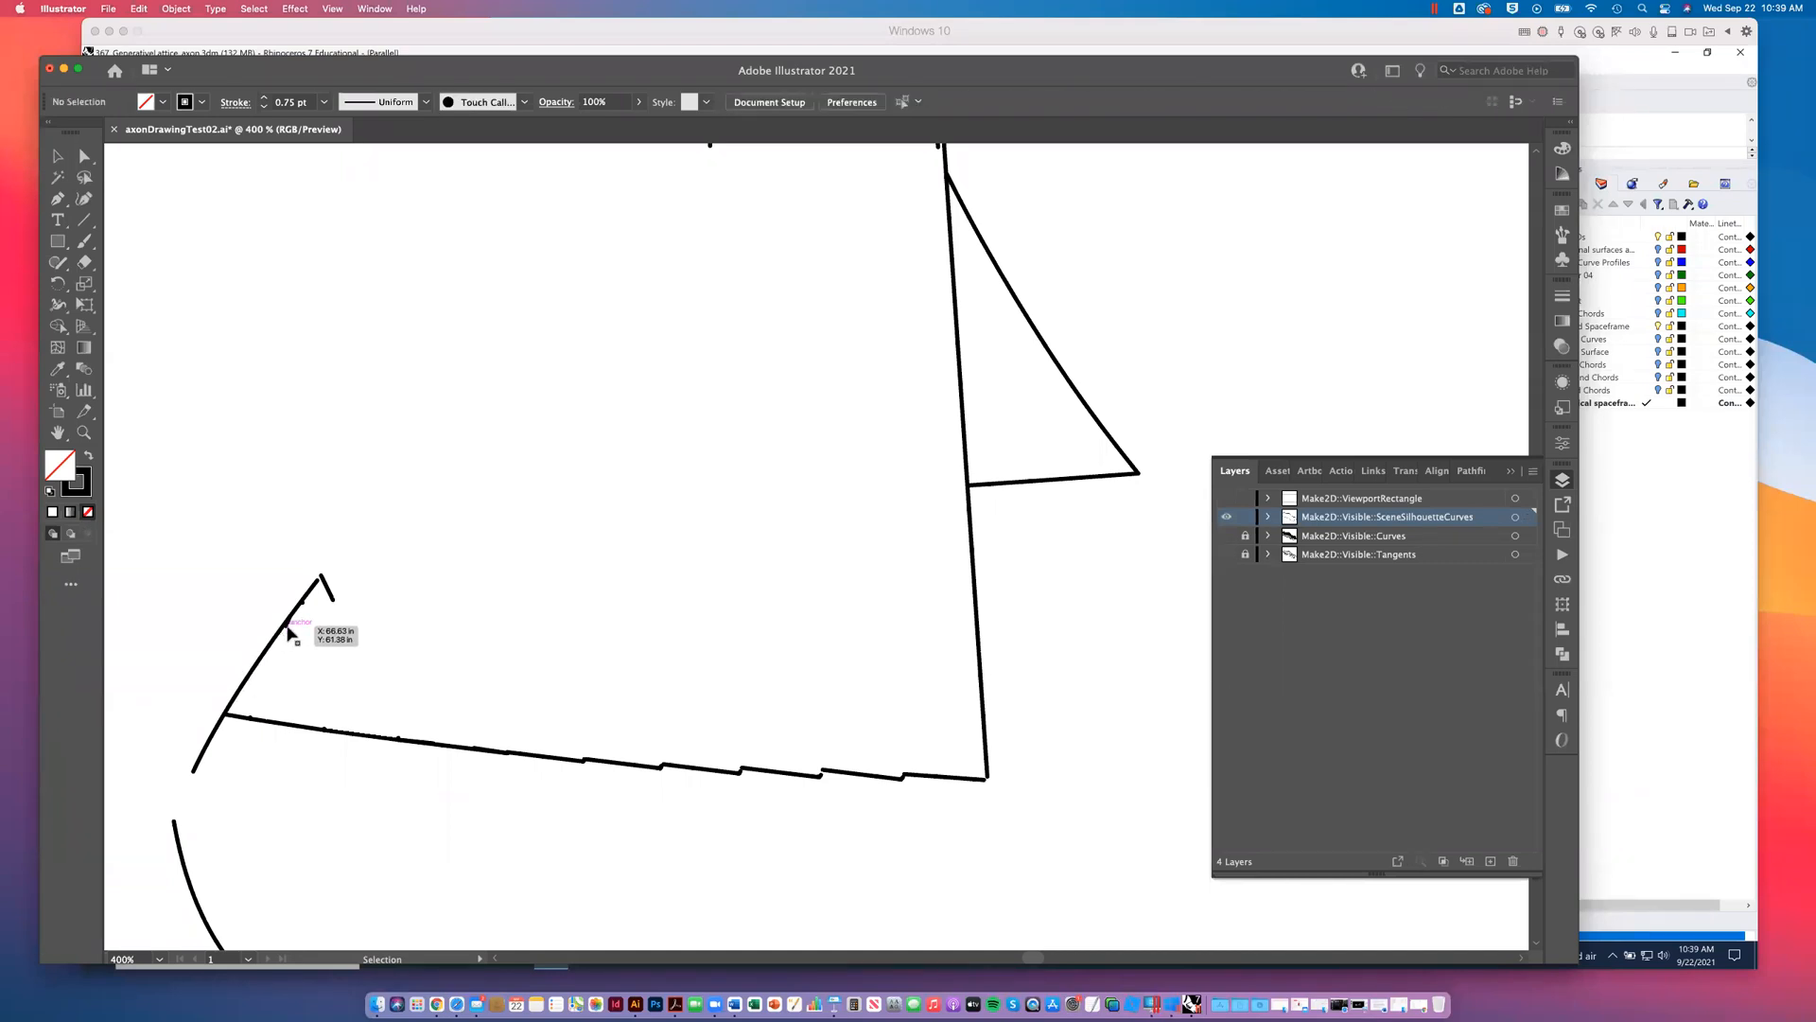
pyautogui.click(289, 629)
pyautogui.press('Delete')
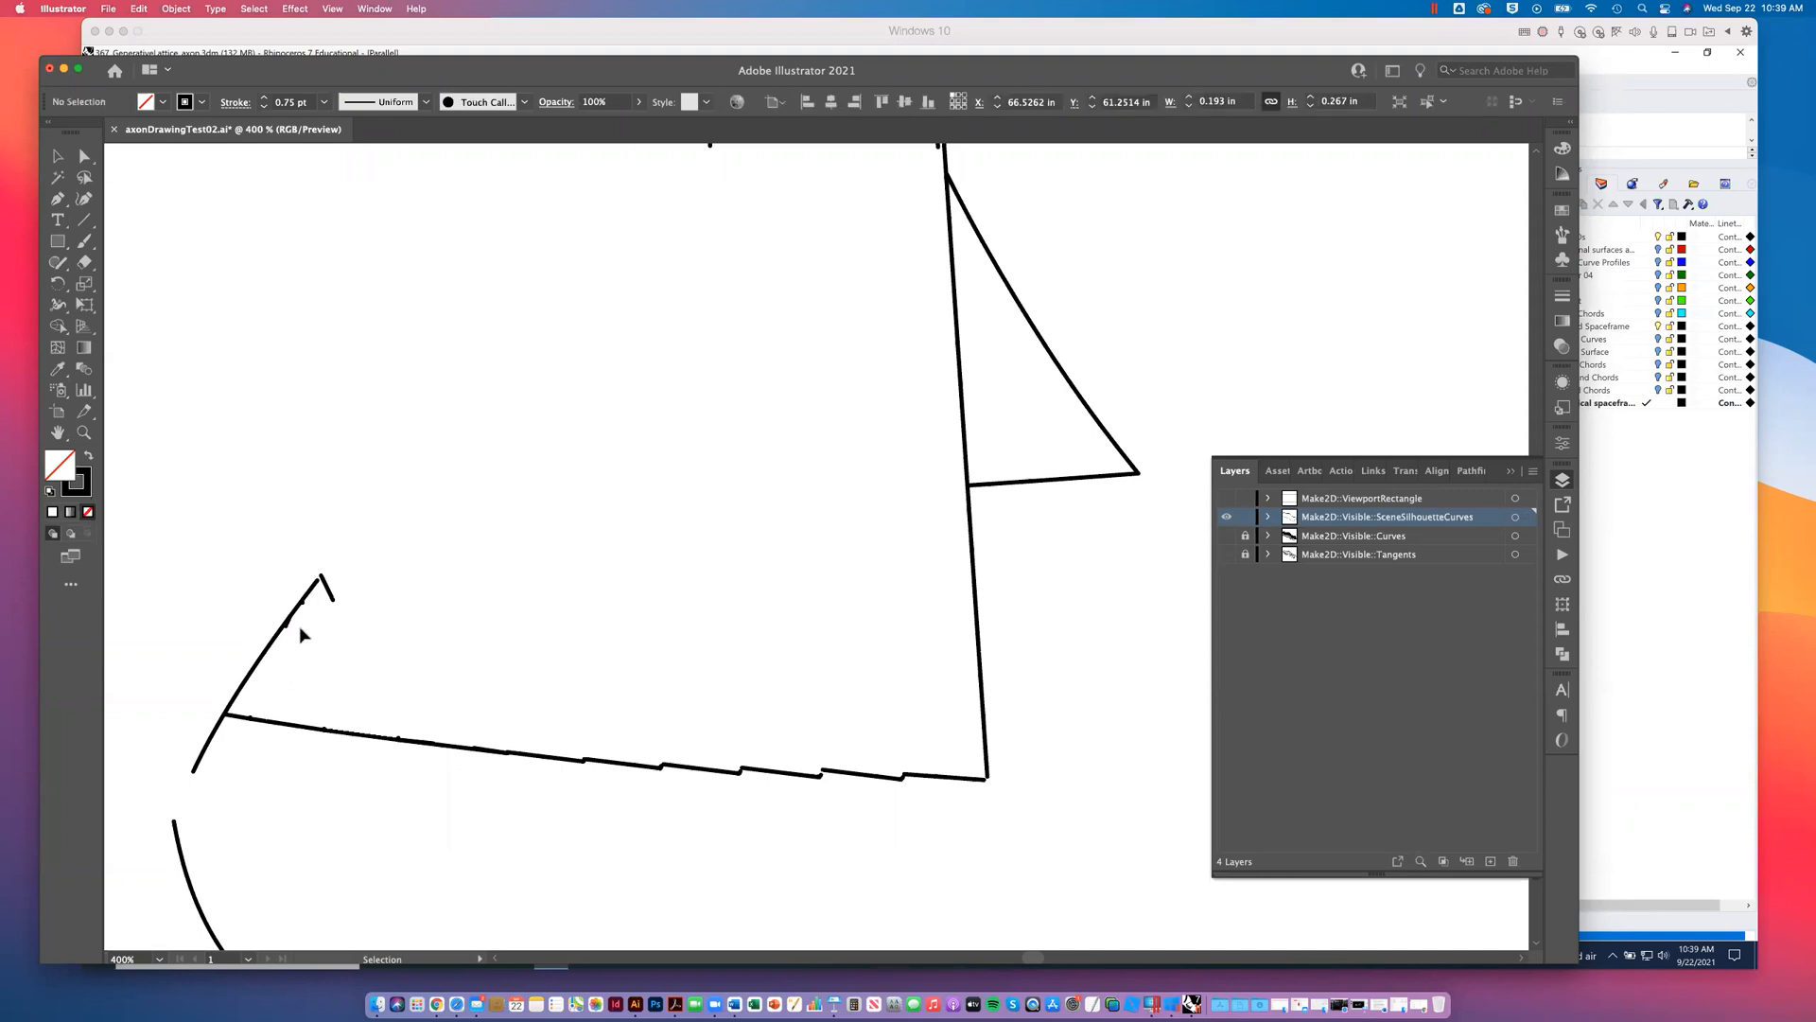
# - Delete the leftover lattice slivers along the upper part of the slanted silhouette edge one by one
pyautogui.click(291, 631)
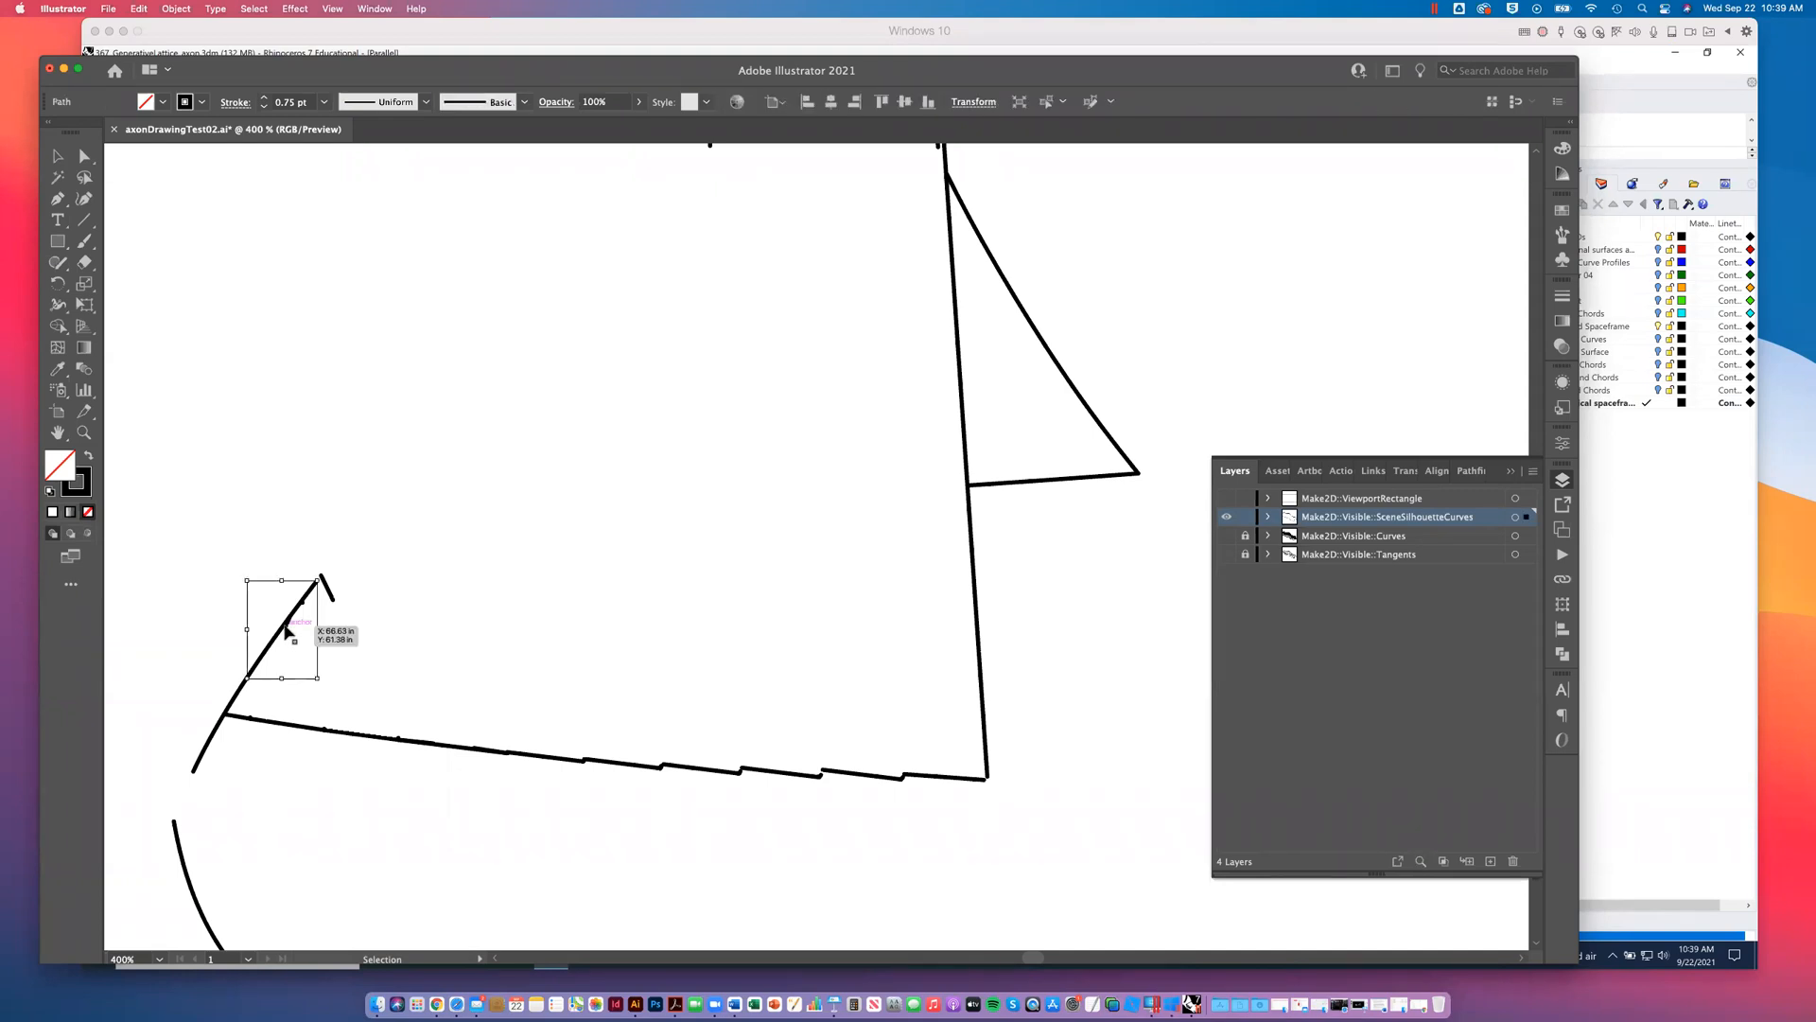
pyautogui.press('Delete')
pyautogui.click(286, 629)
pyautogui.press('Delete')
pyautogui.click(289, 622)
pyautogui.press('Delete')
pyautogui.click(303, 603)
pyautogui.press('Delete')
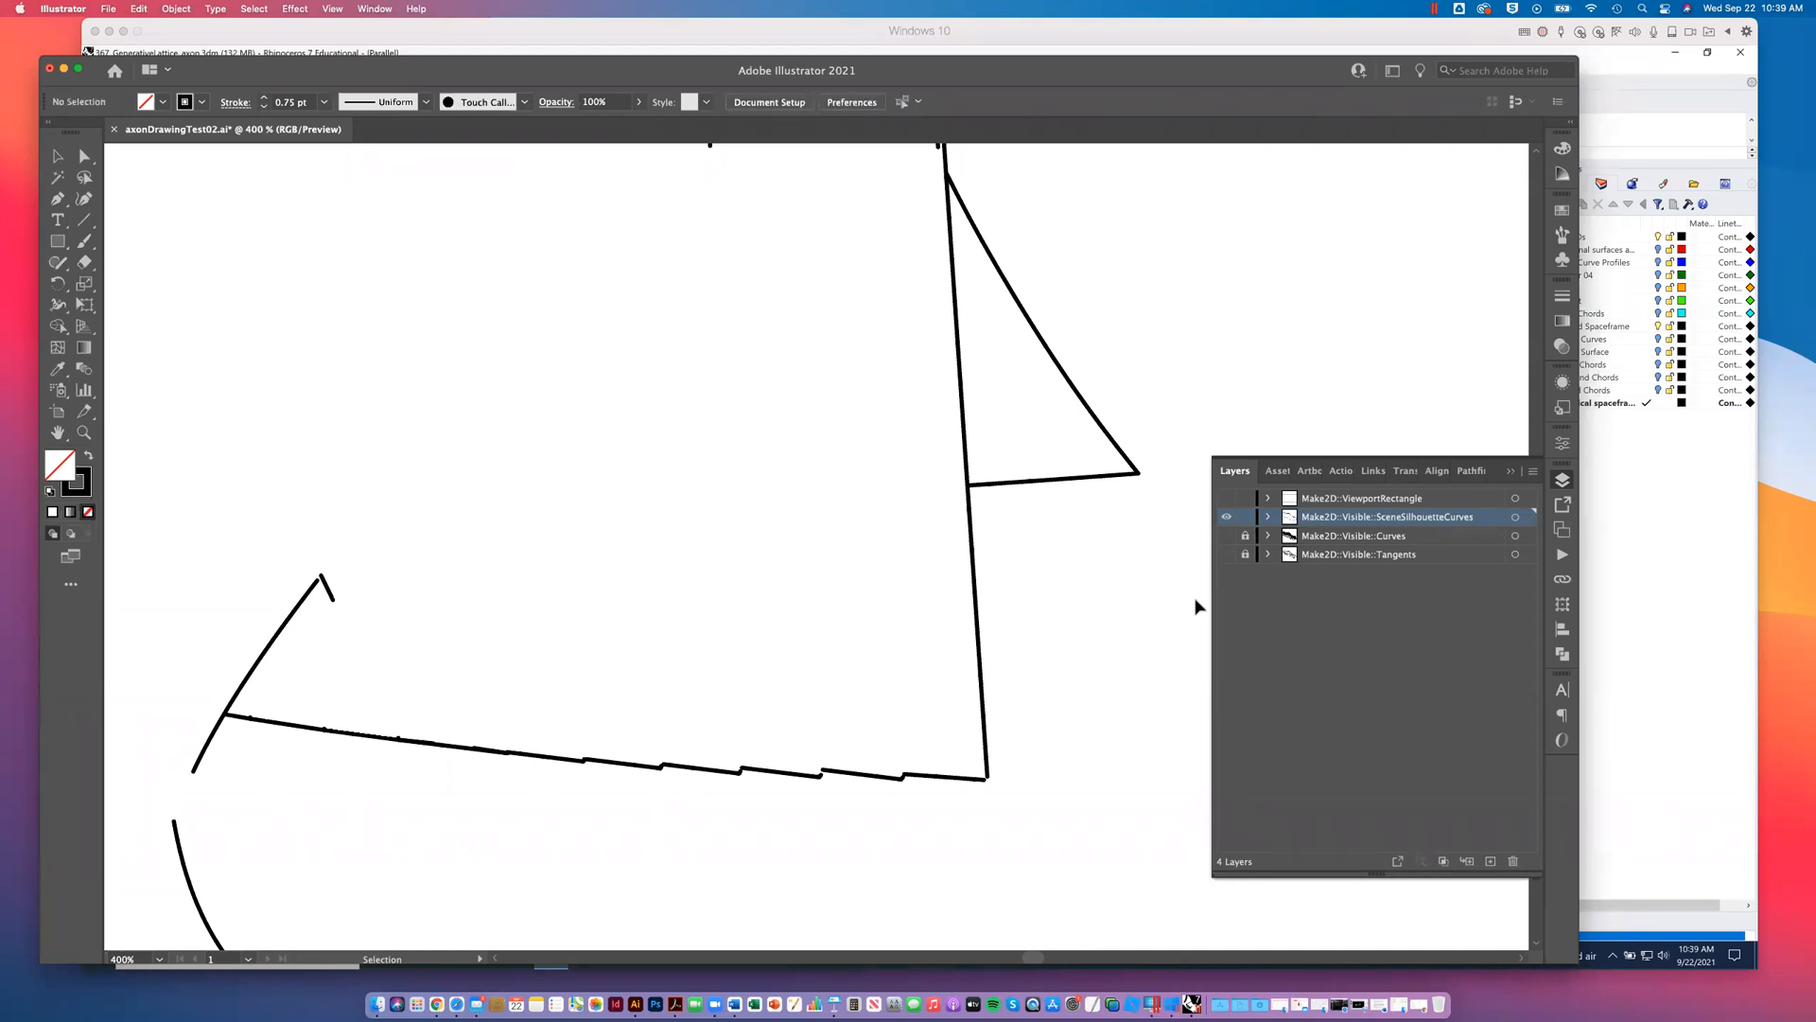
pyautogui.click(329, 591)
# - Show the Make2D Visible Curves and Tangents layers and trim the slanted silhouette edge back to the lattice's lower left corner
pyautogui.moveTo(1232, 545); pyautogui.dragTo(1228, 557)
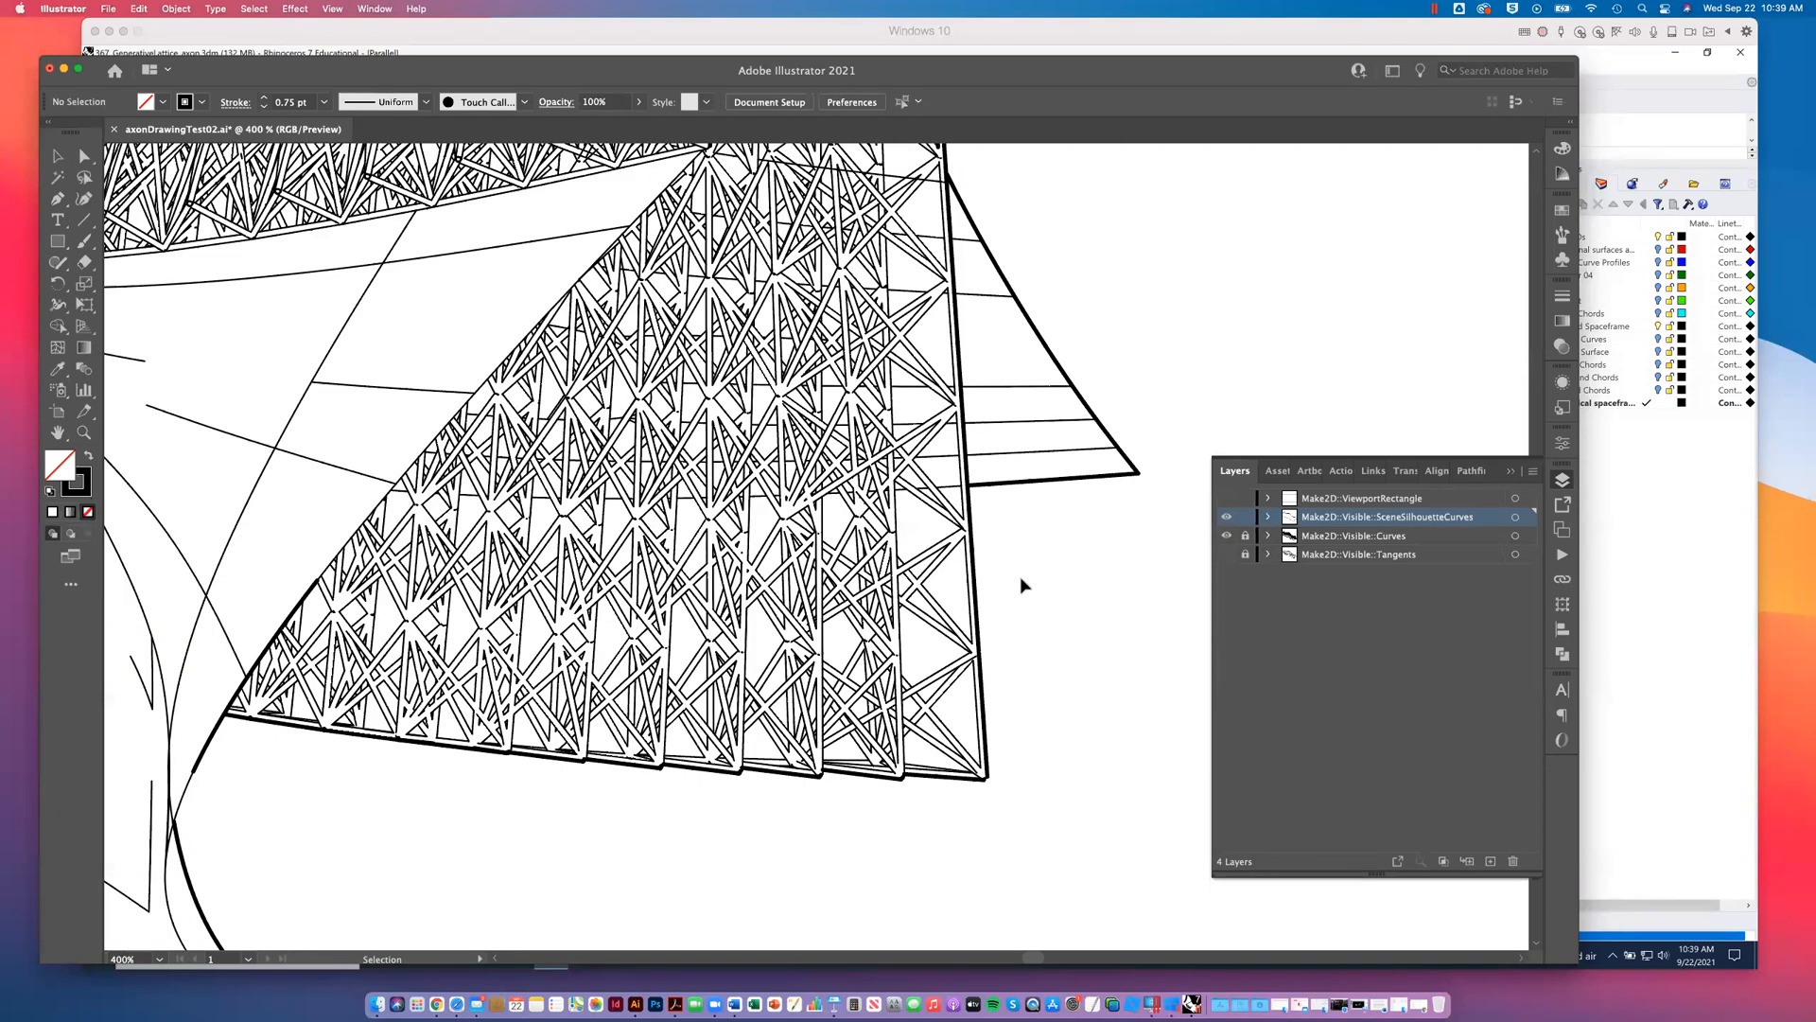
pyautogui.click(293, 611)
pyautogui.press('Delete')
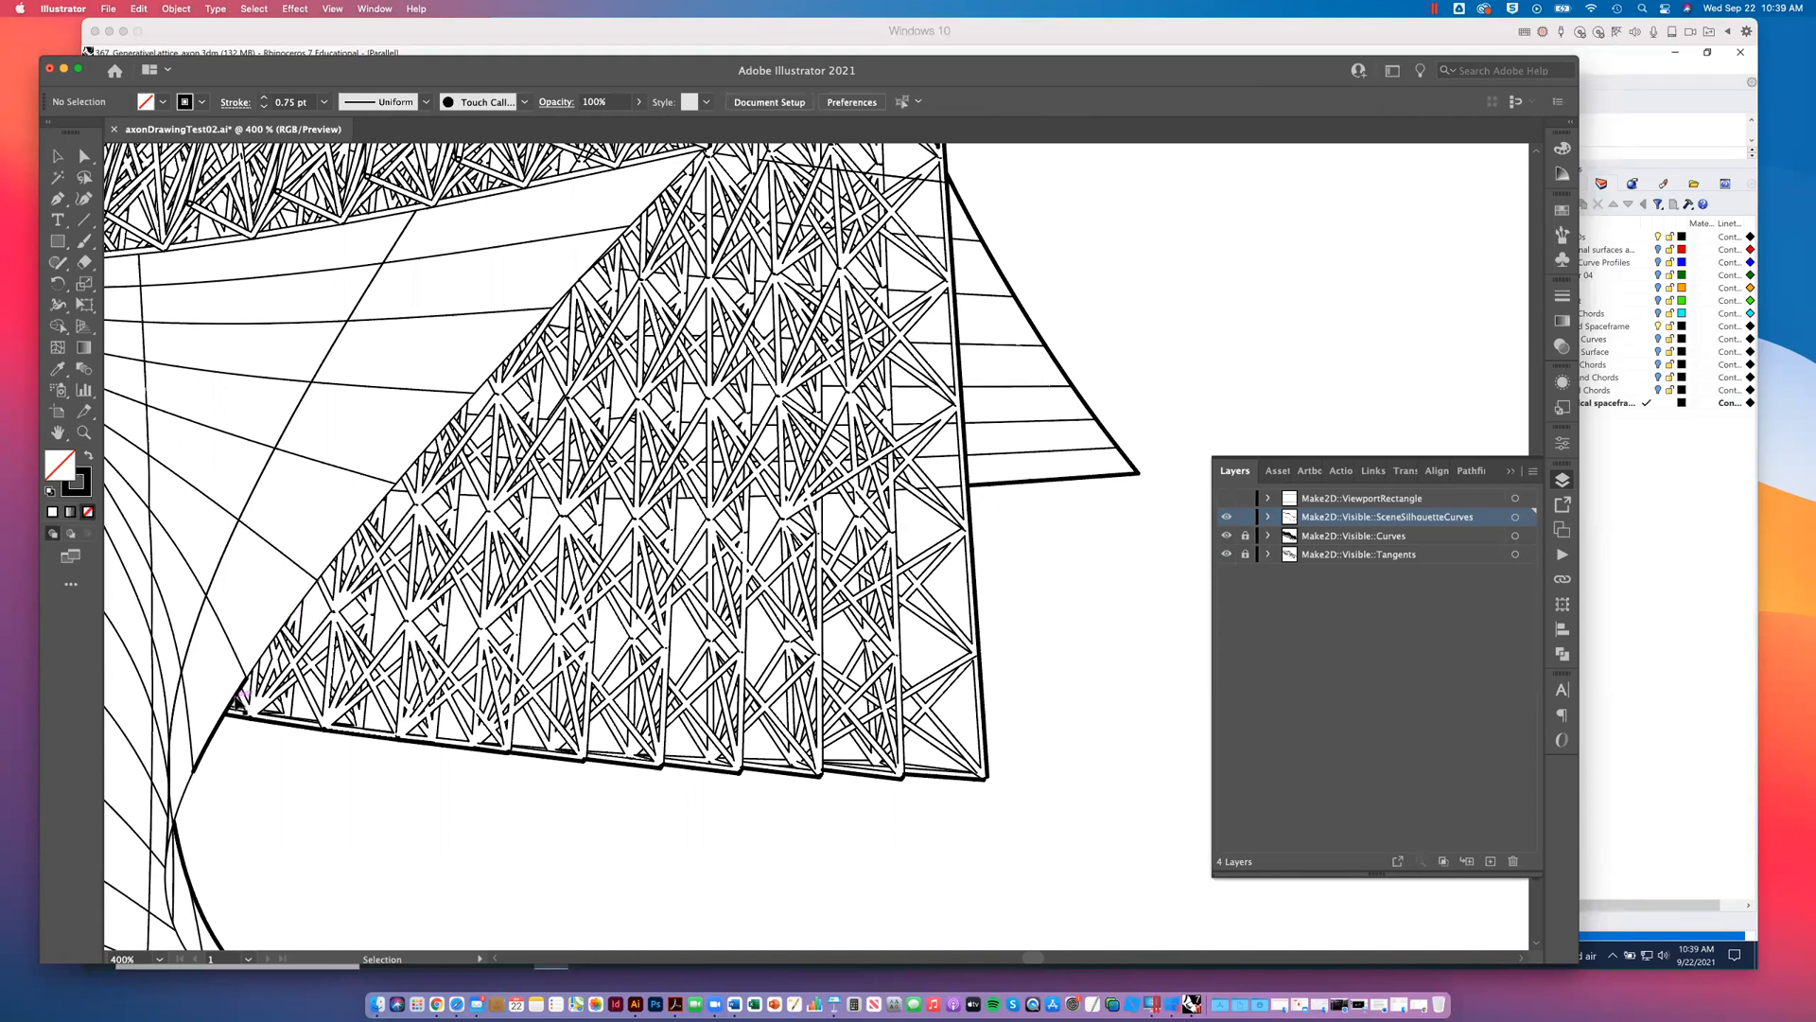
pyautogui.click(241, 687)
pyautogui.moveTo(248, 676); pyautogui.dragTo(225, 714)
pyautogui.click(246, 772)
# - Draw a short line segment bridging the gap between the slanted silhouette edge and the curved silhouette below it
pyautogui.moveTo(247, 827); pyautogui.dragTo(312, 702)
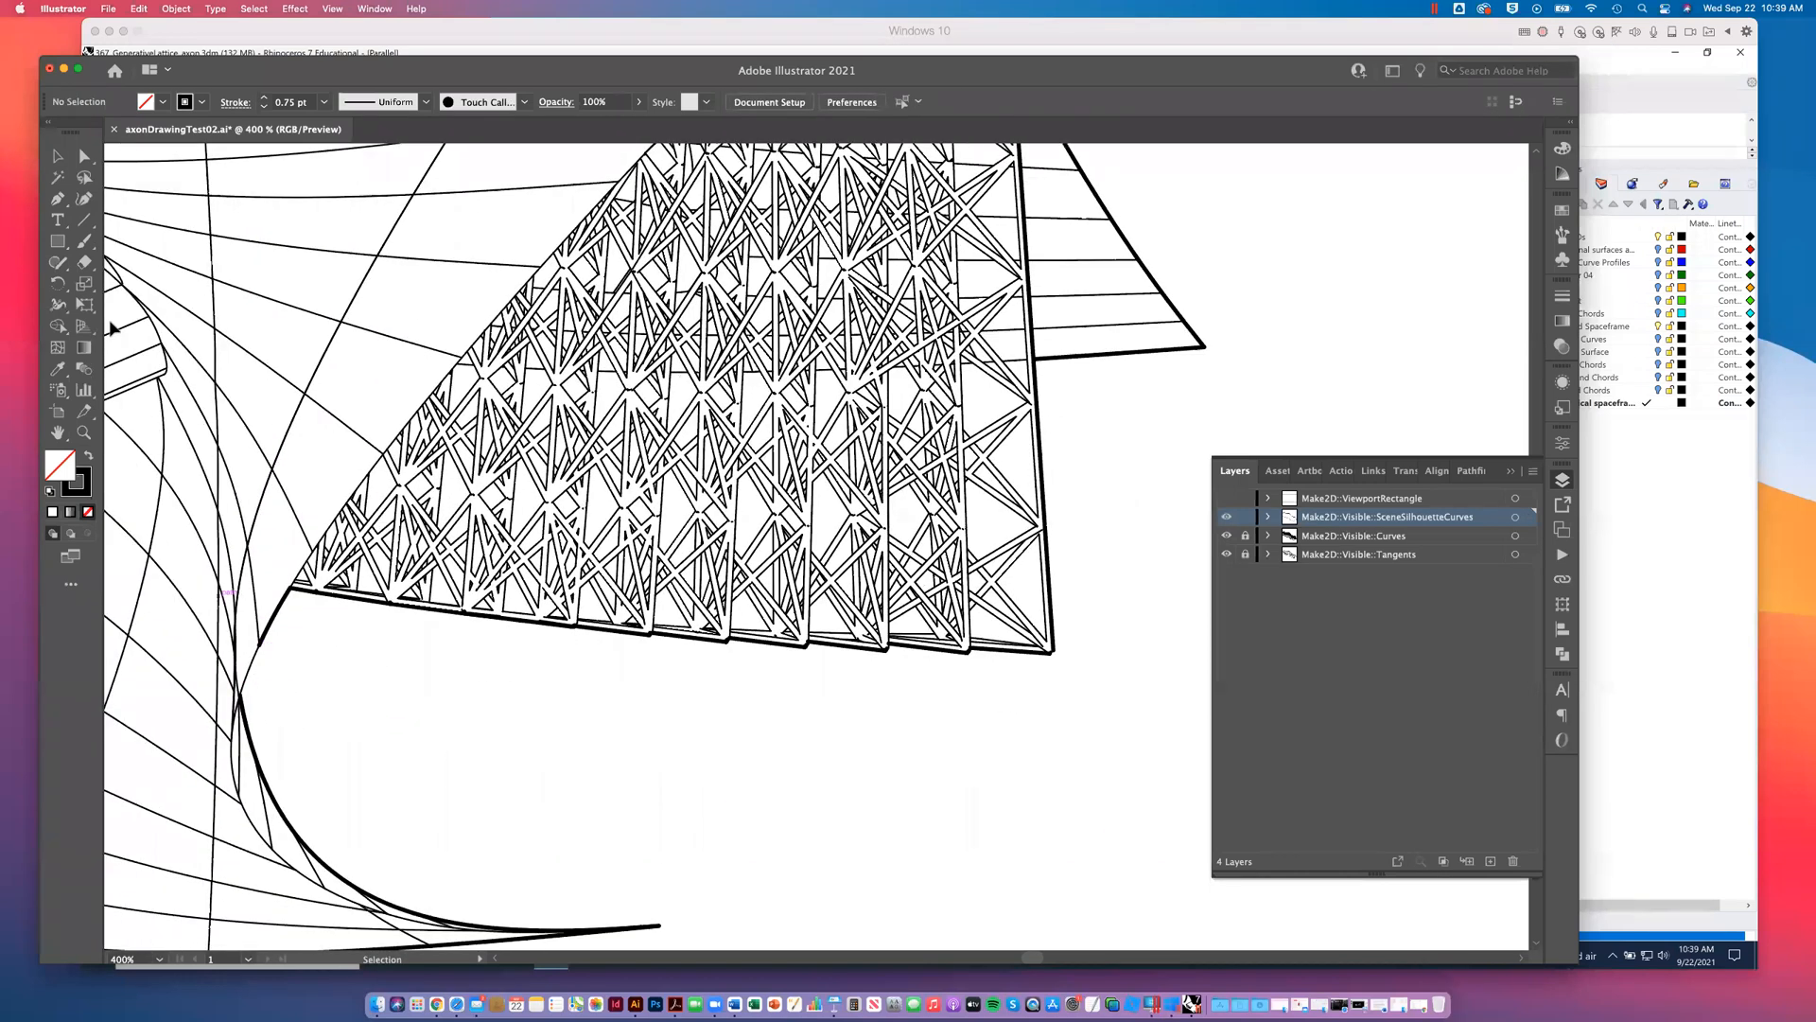
pyautogui.click(84, 240)
pyautogui.click(83, 218)
pyautogui.moveTo(258, 646); pyautogui.dragTo(239, 694)
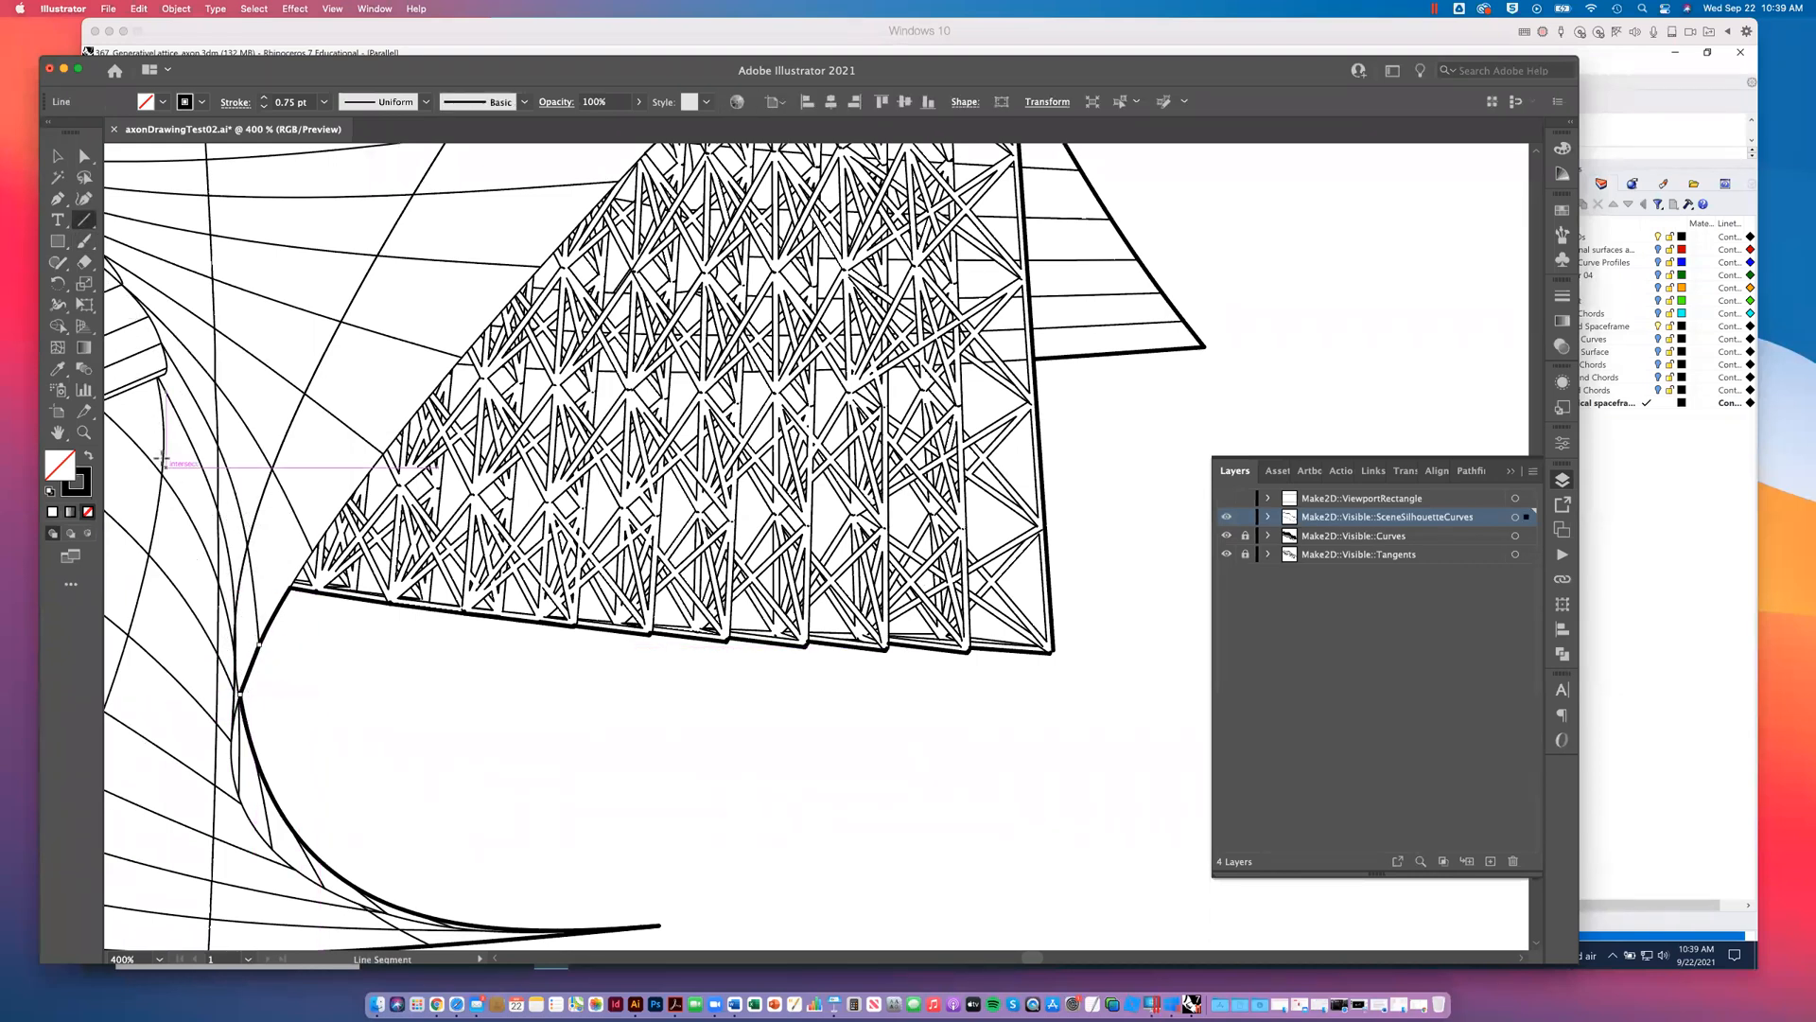
pyautogui.click(56, 155)
pyautogui.click(305, 615)
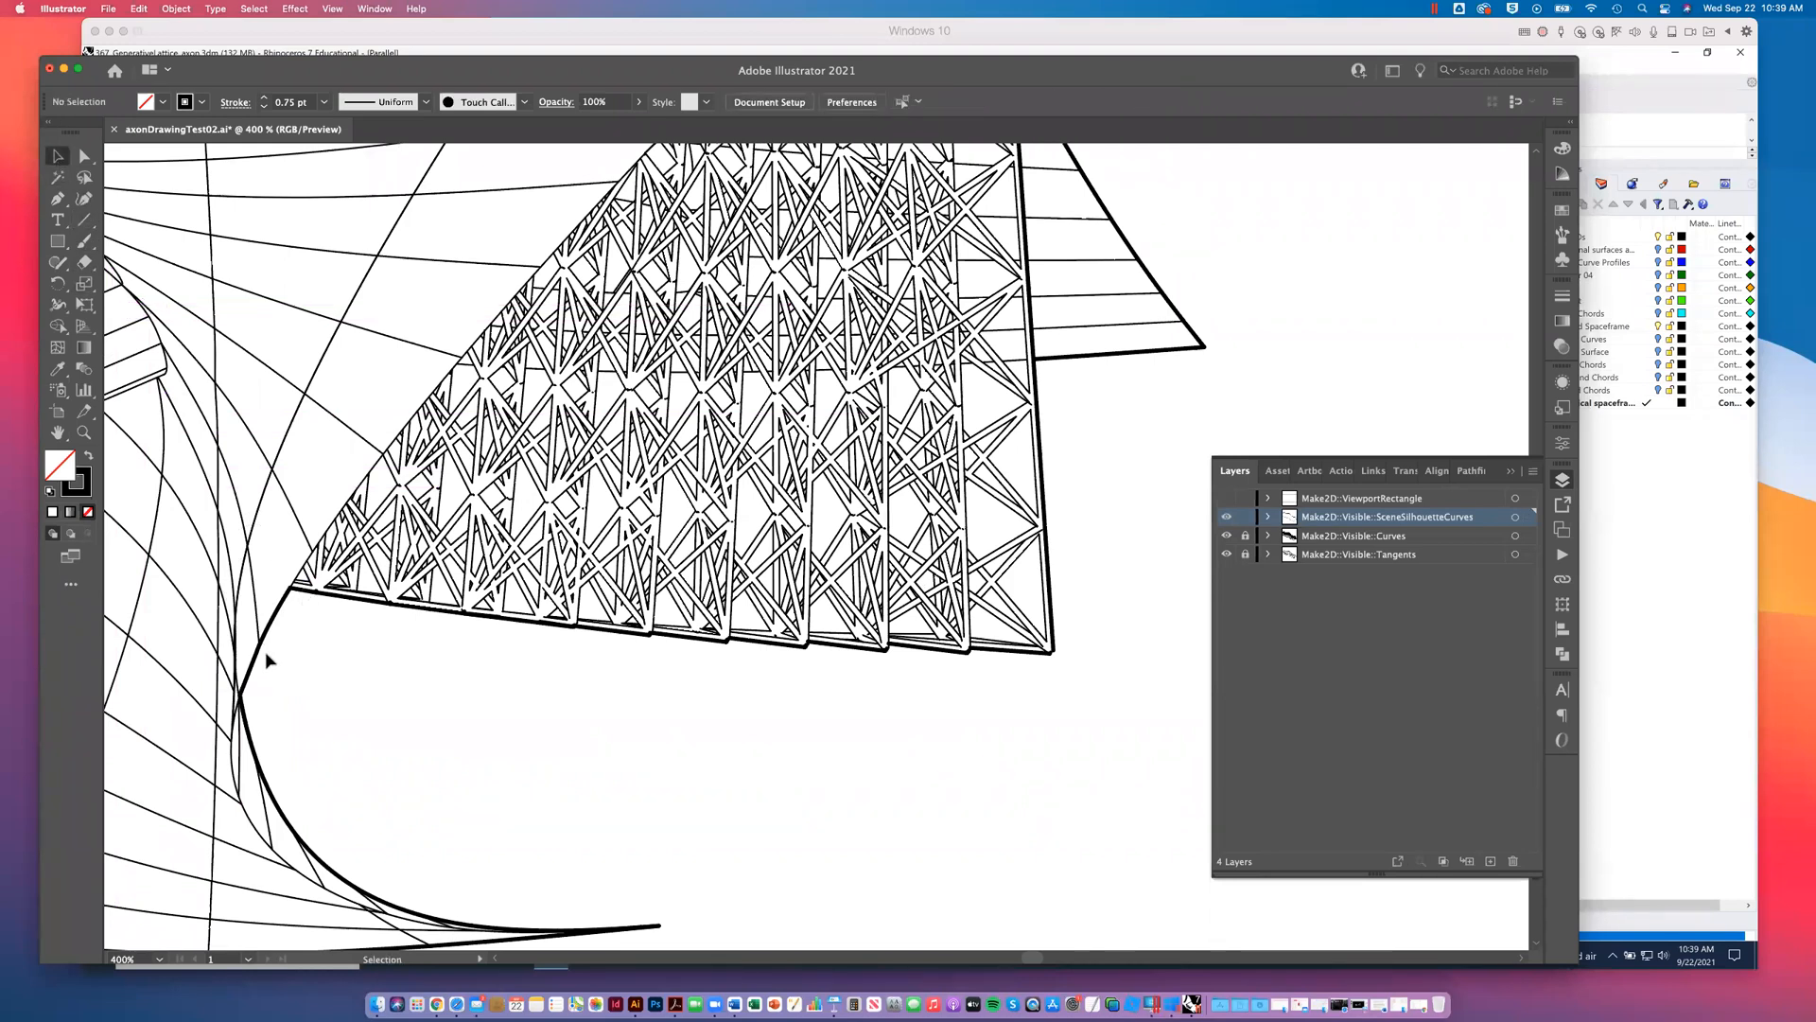
# - Extend the end of the lower silhouette edge to meet the near-vertical edge at the lattice's lower right corner
pyautogui.moveTo(465, 739); pyautogui.dragTo(477, 549)
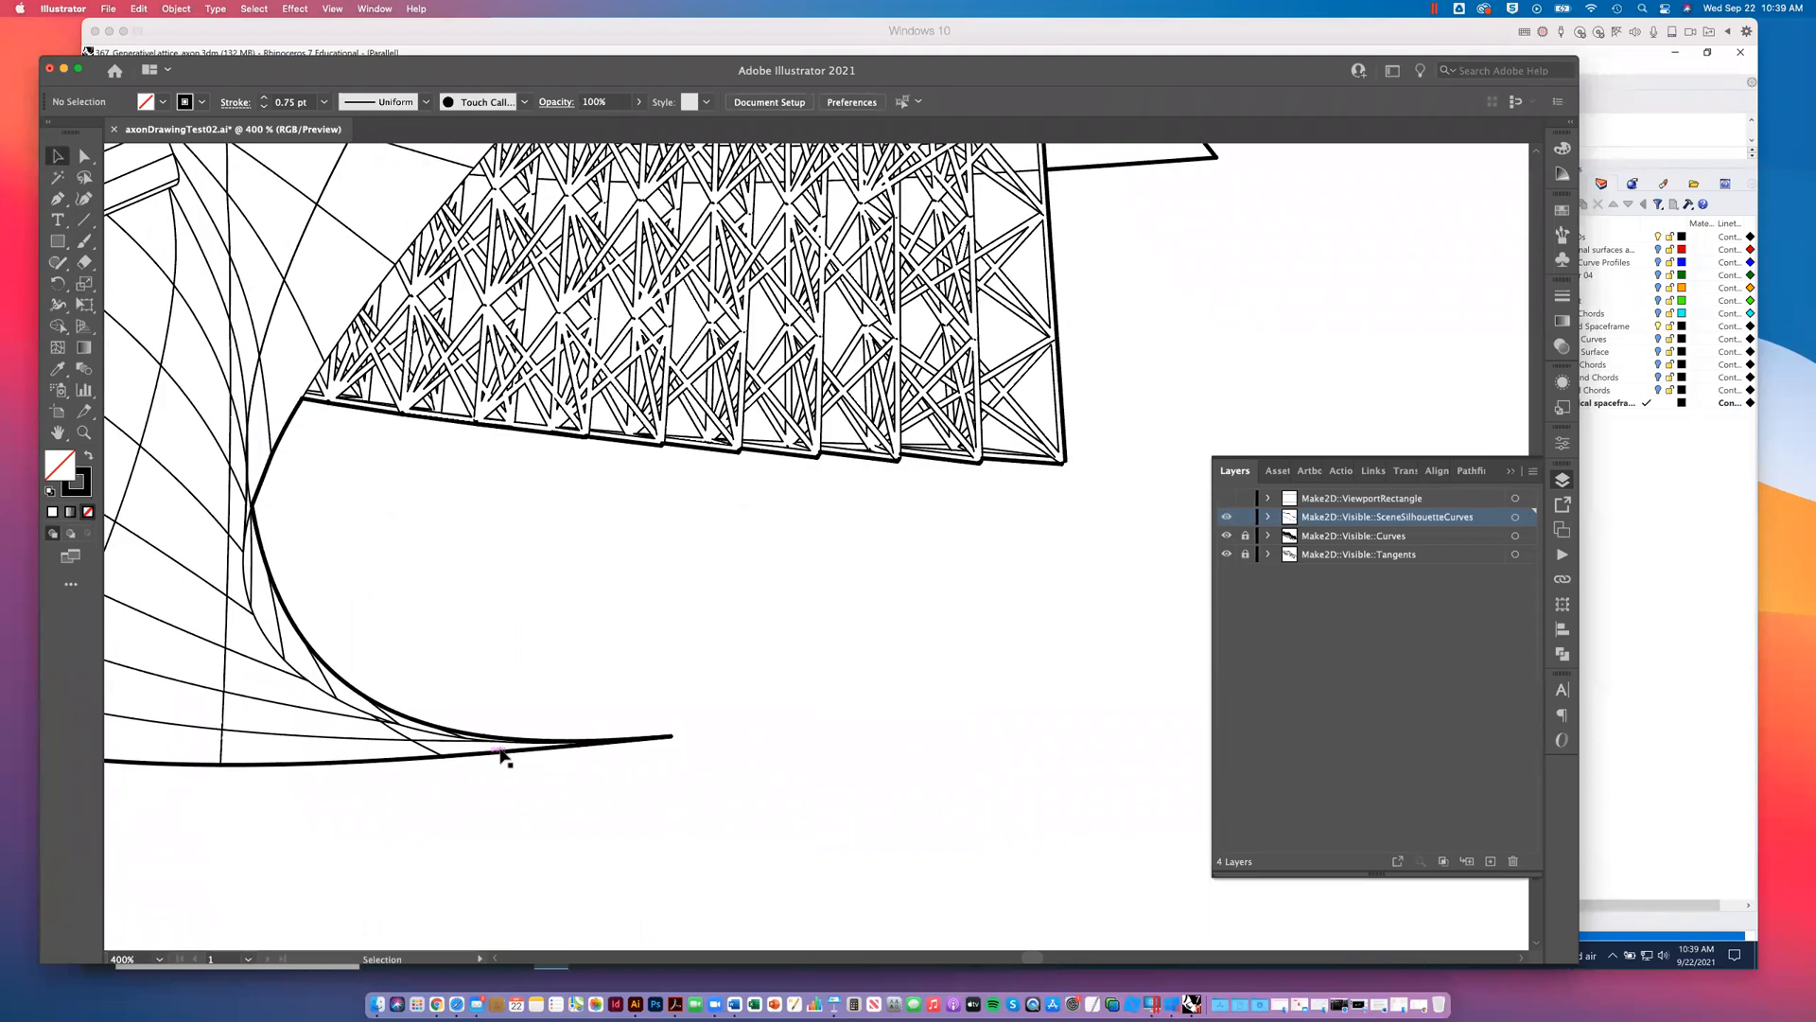
pyautogui.moveTo(543, 642); pyautogui.dragTo(478, 796)
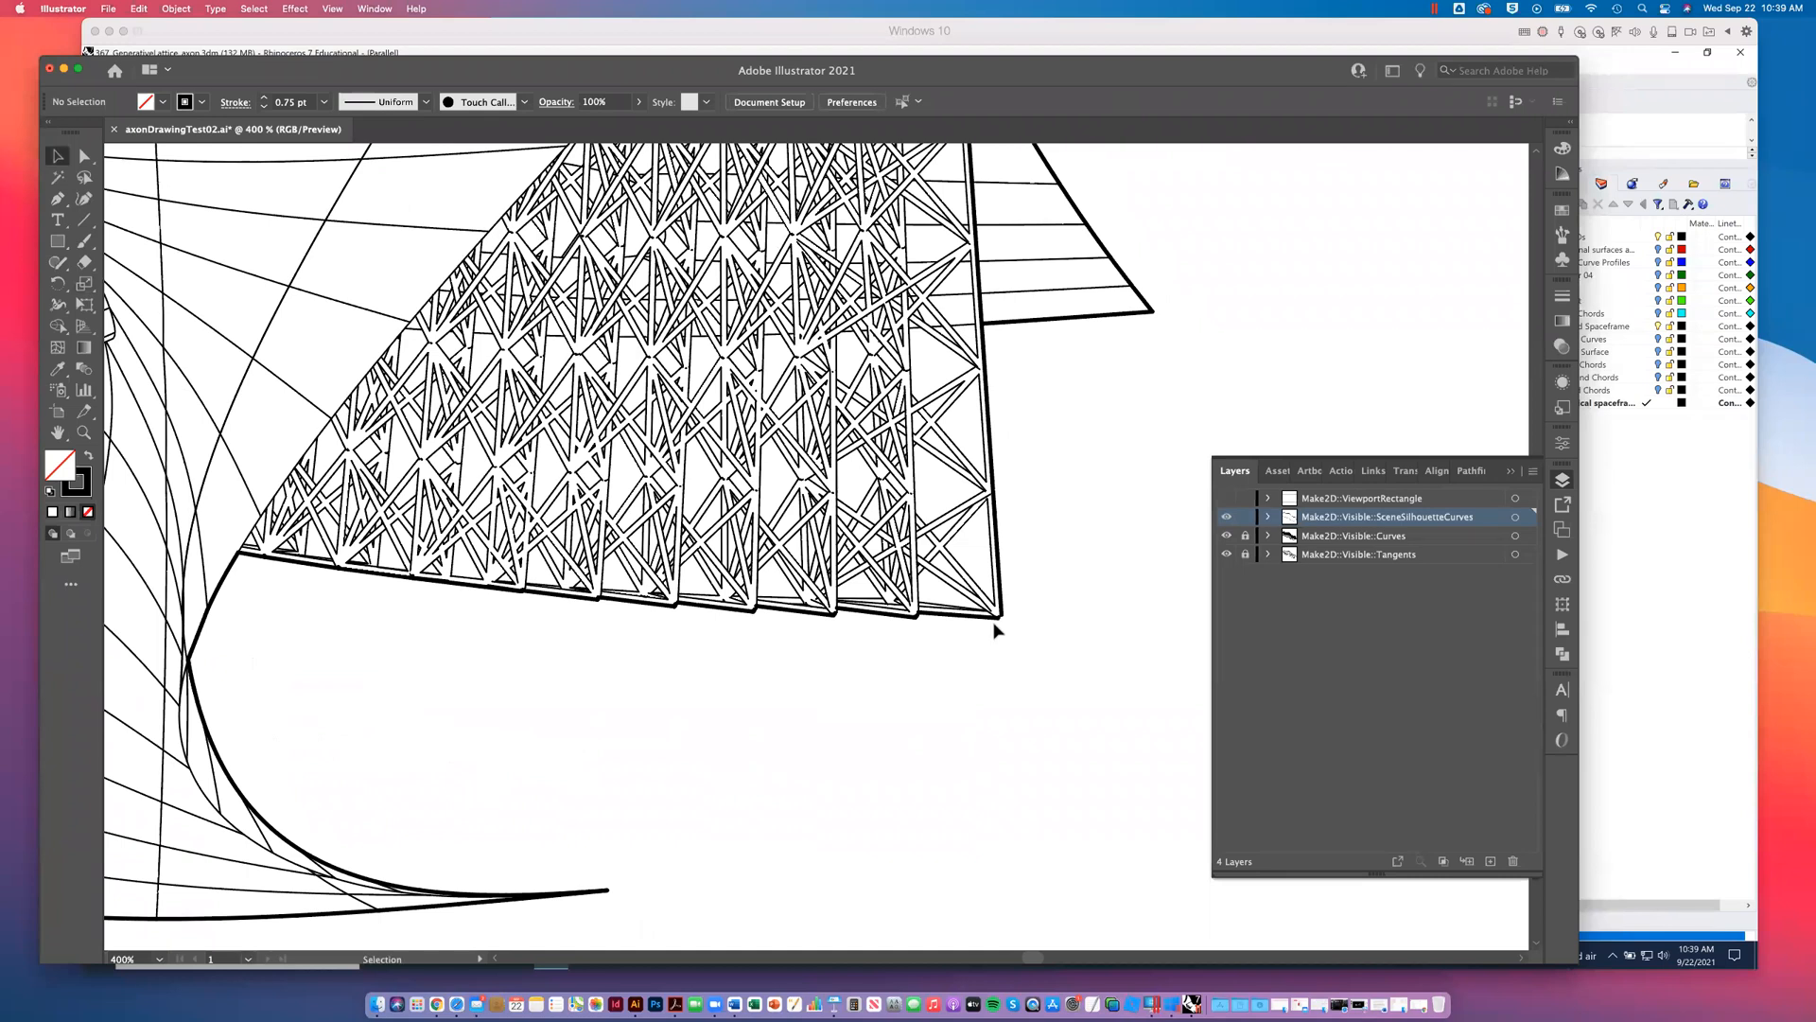
pyautogui.press('super+equal')
pyautogui.press('super+equal')
pyautogui.press('super+equal')
pyautogui.moveTo(973, 631); pyautogui.dragTo(530, 565)
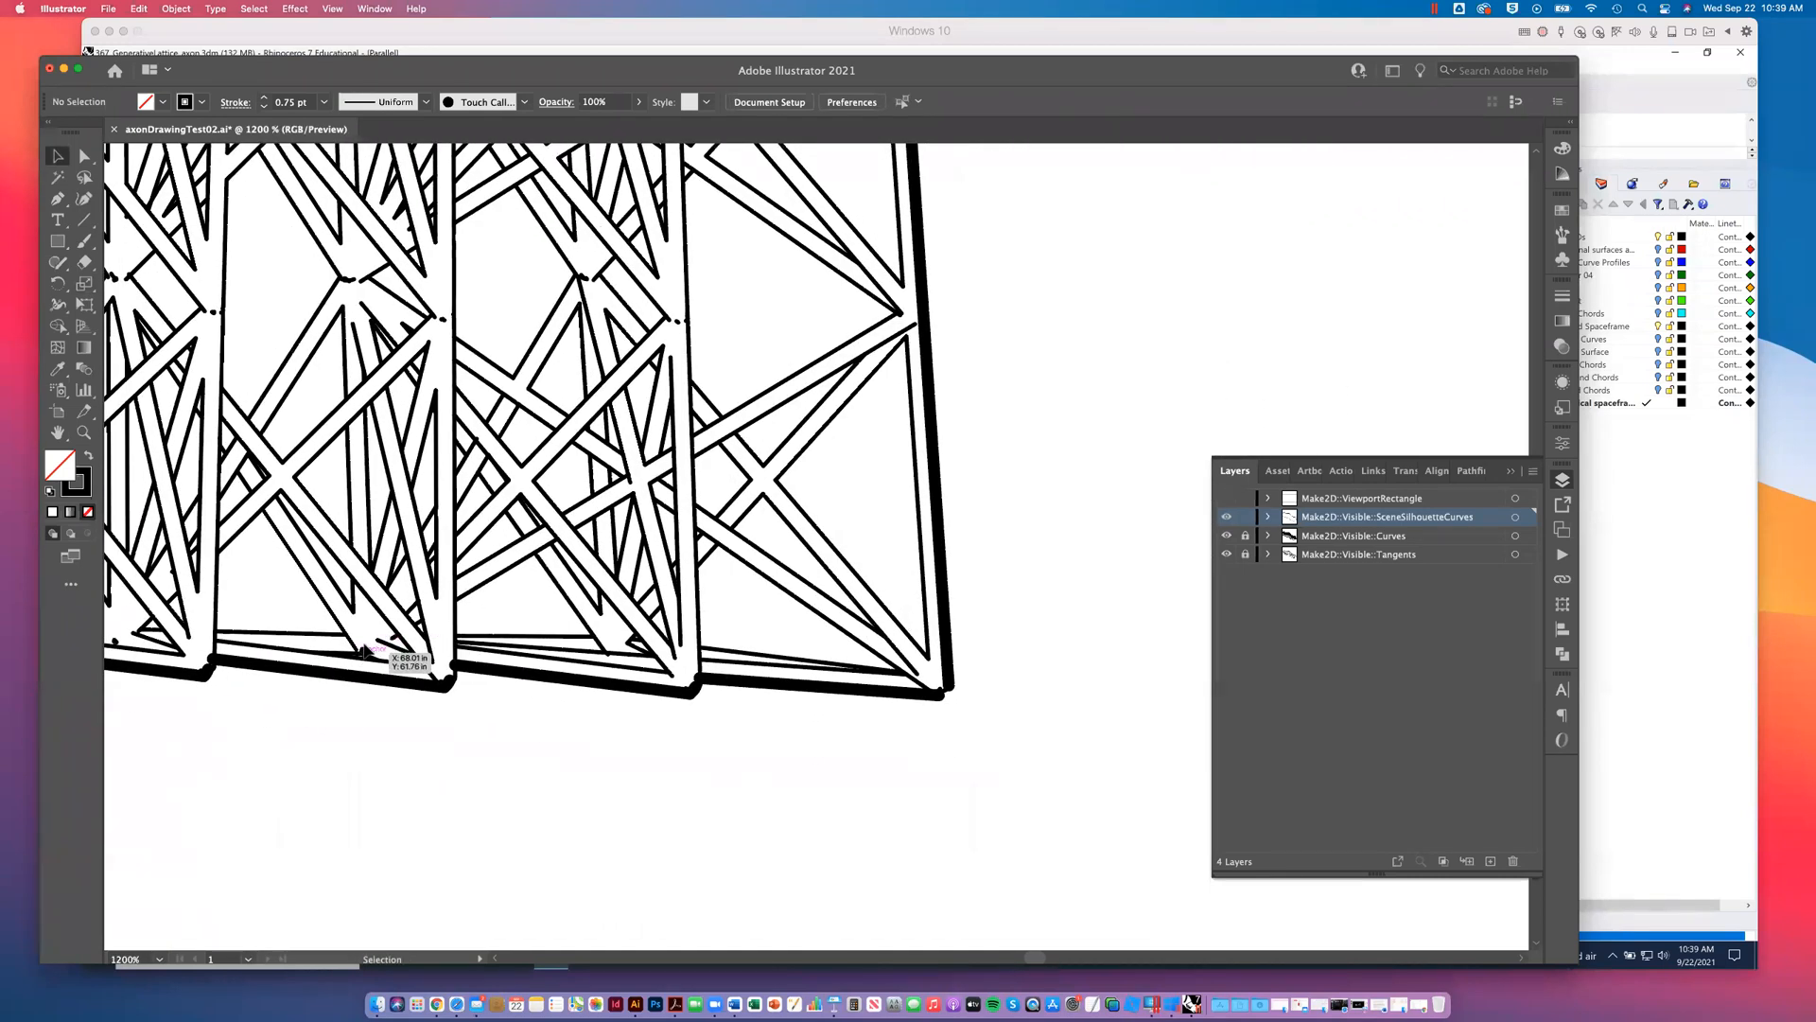
pyautogui.click(933, 696)
pyautogui.moveTo(931, 696); pyautogui.dragTo(949, 693)
pyautogui.click(948, 662)
pyautogui.click(1023, 626)
# - Review the overall linework around the cleaned lattice corner and switch to Rhino to check the running Make2D command
pyautogui.press('super+minus')
pyautogui.press('super+minus')
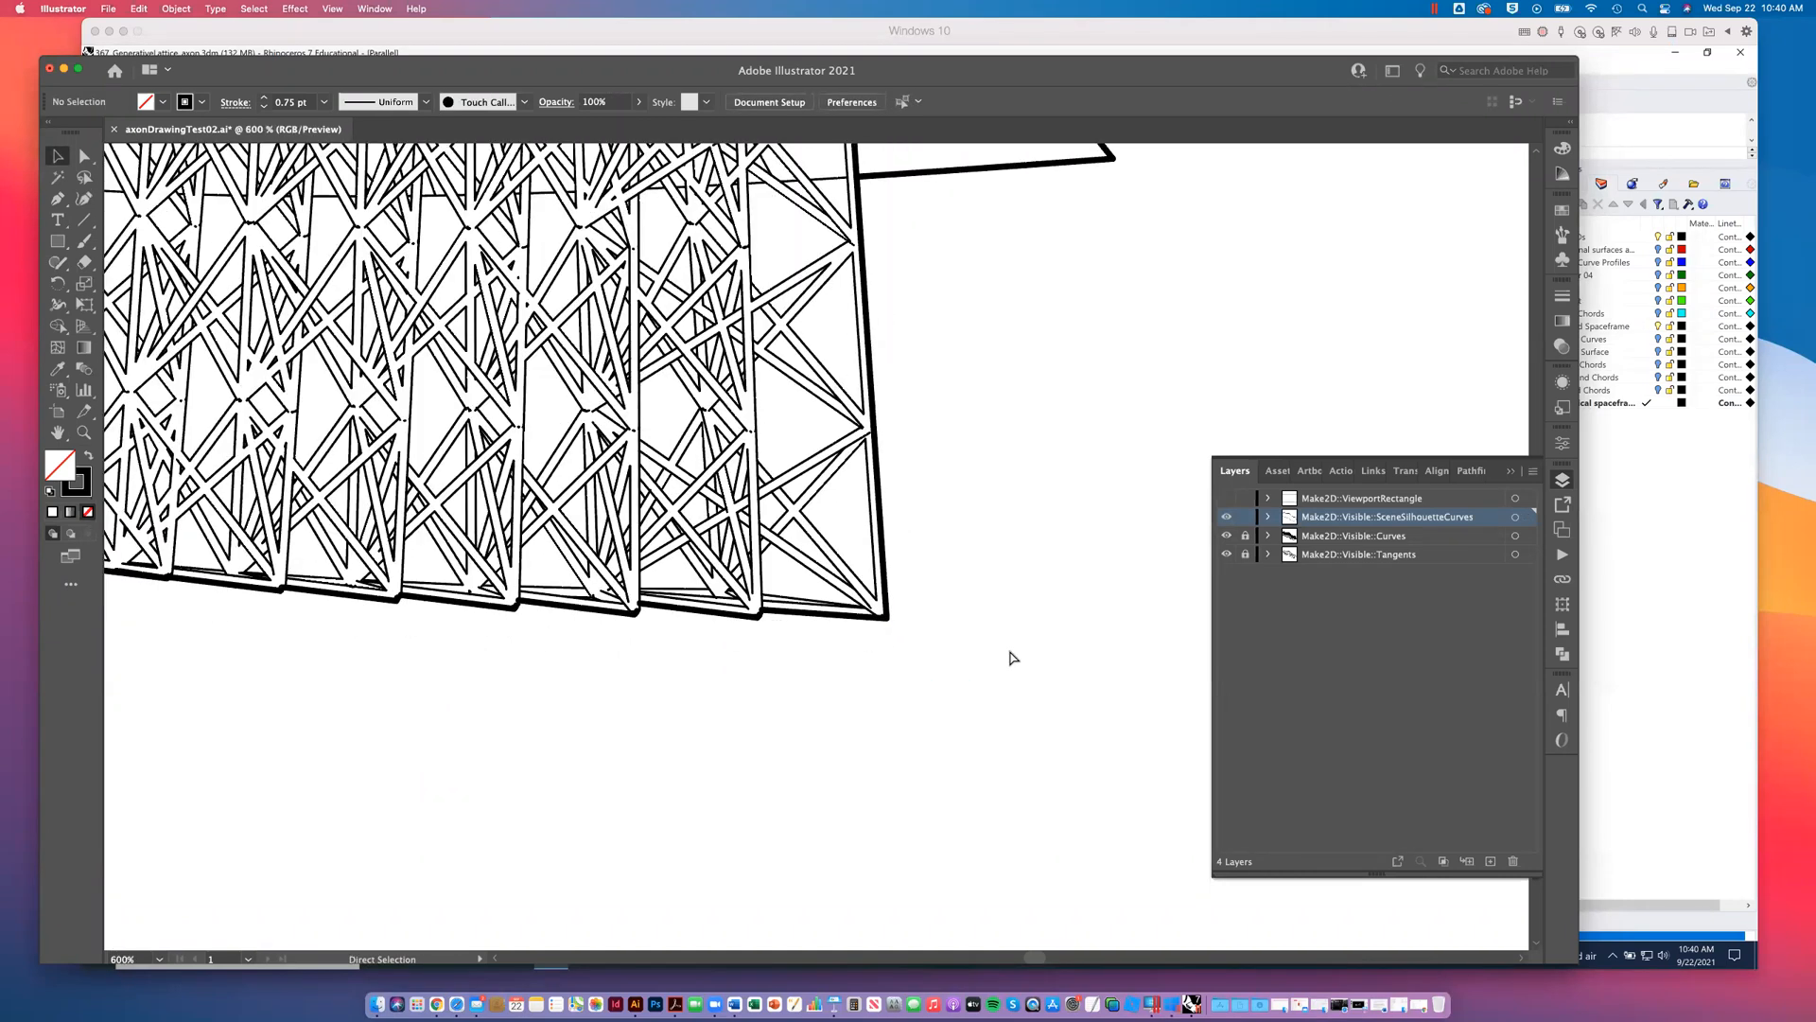
pyautogui.press('super+minus')
pyautogui.press('super+minus')
pyautogui.press('super+minus')
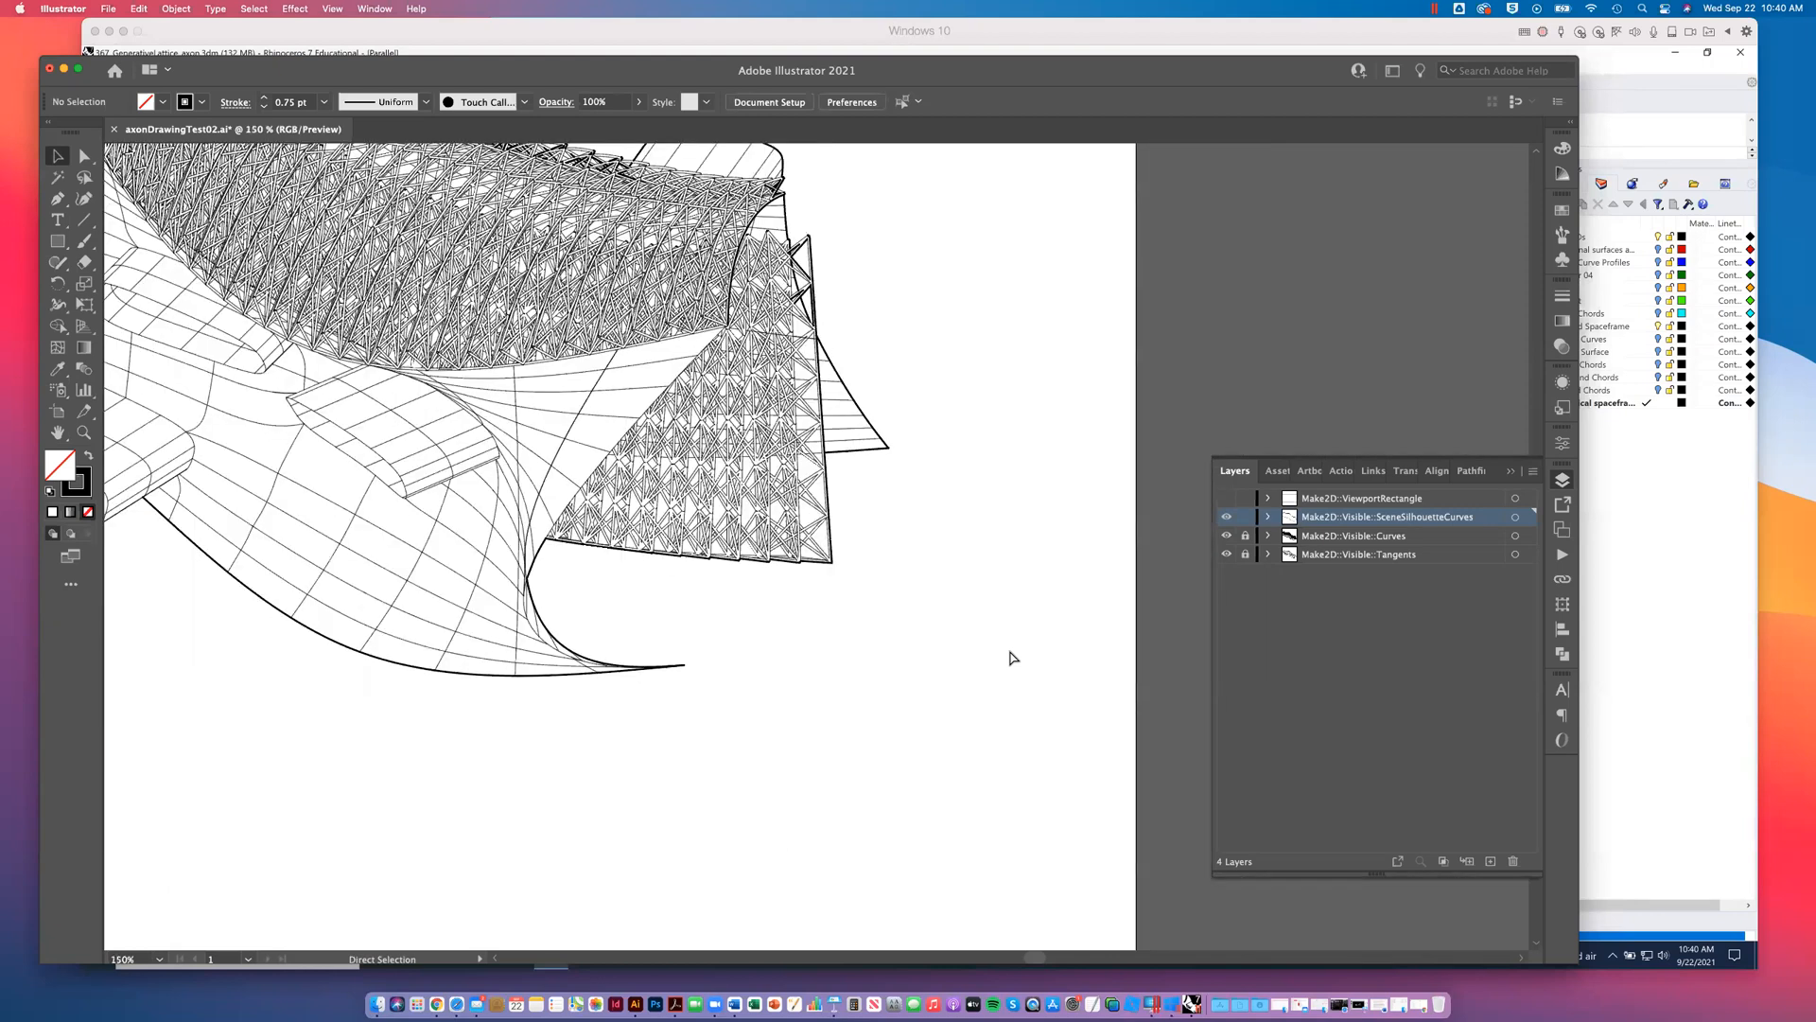
pyautogui.press('super+minus')
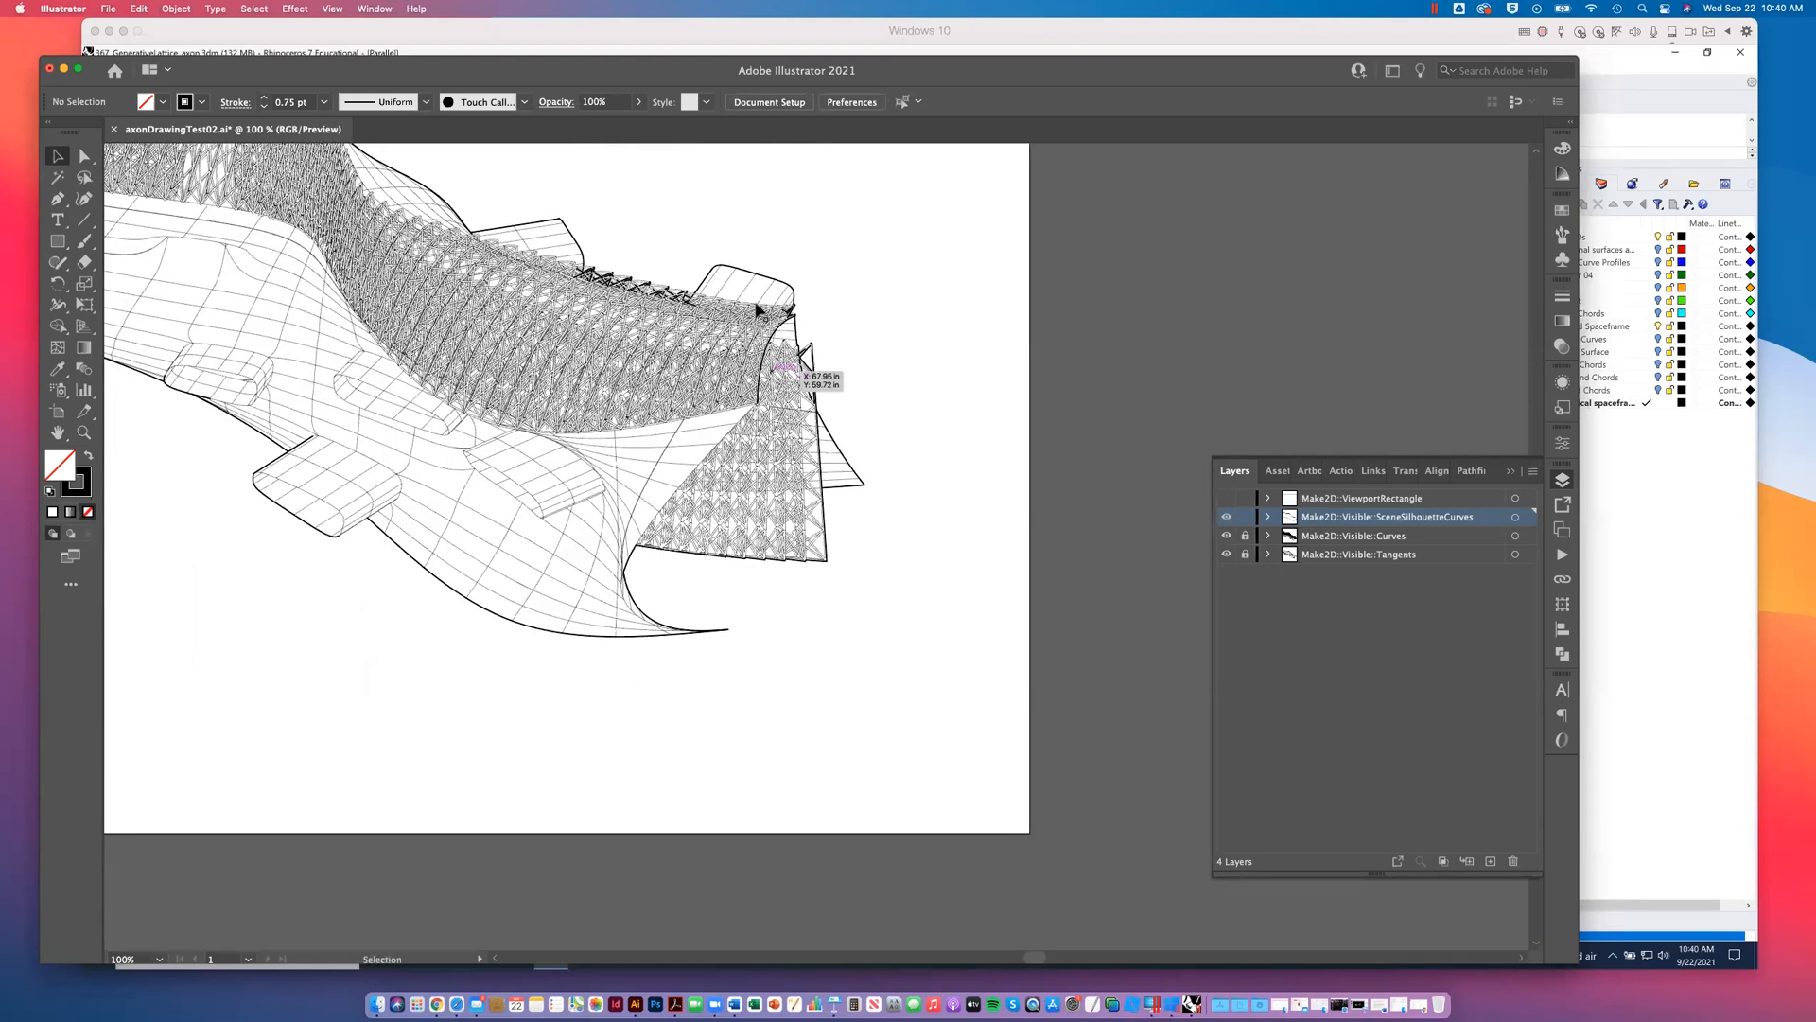
pyautogui.moveTo(761, 418); pyautogui.dragTo(767, 417)
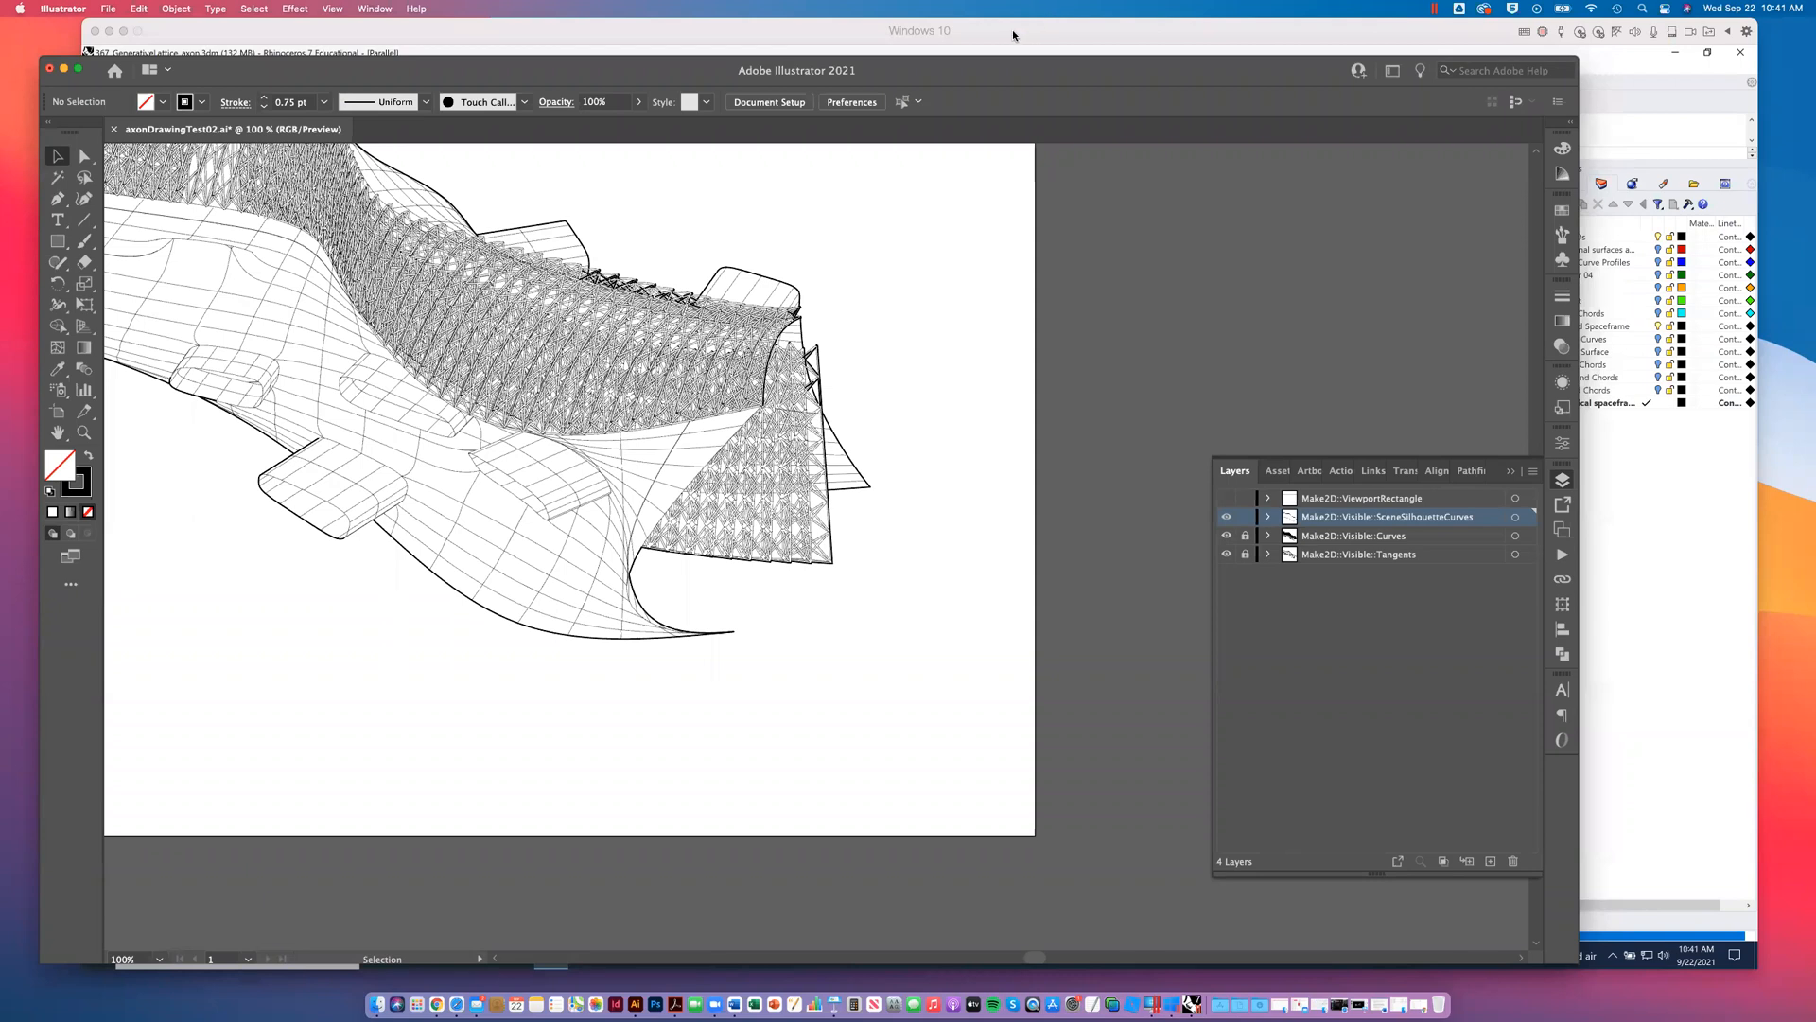
pyautogui.click(1638, 588)
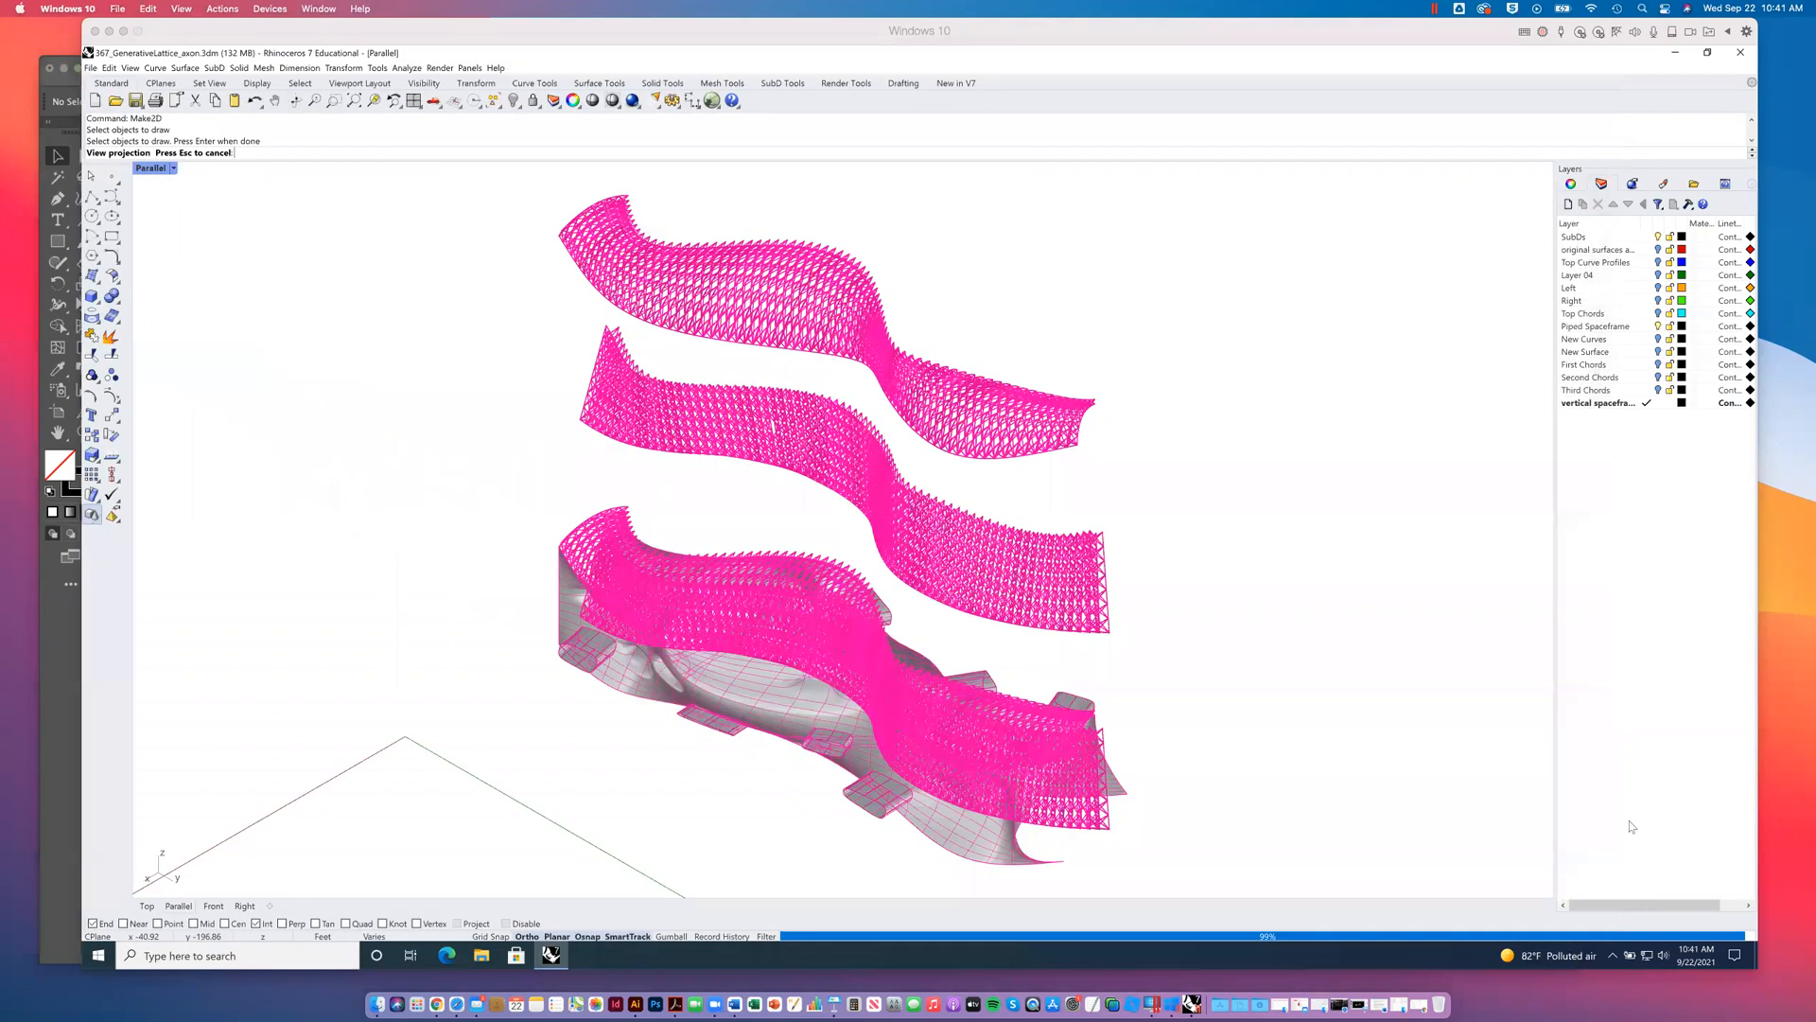